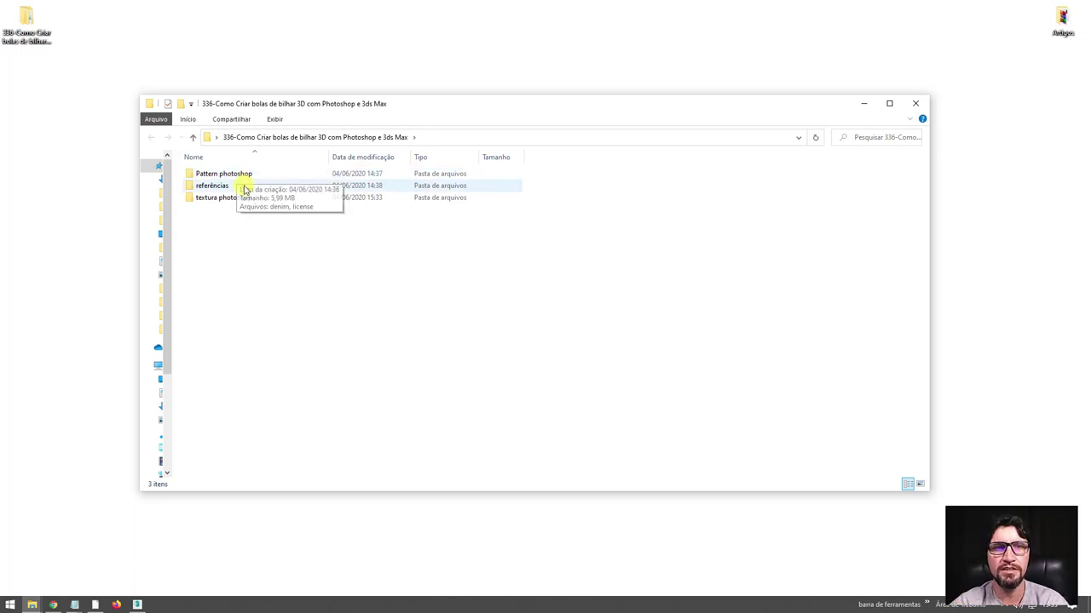
Open the textura photoshop folder under referências to reach the billiard-ball PSD texture.
click(231, 187)
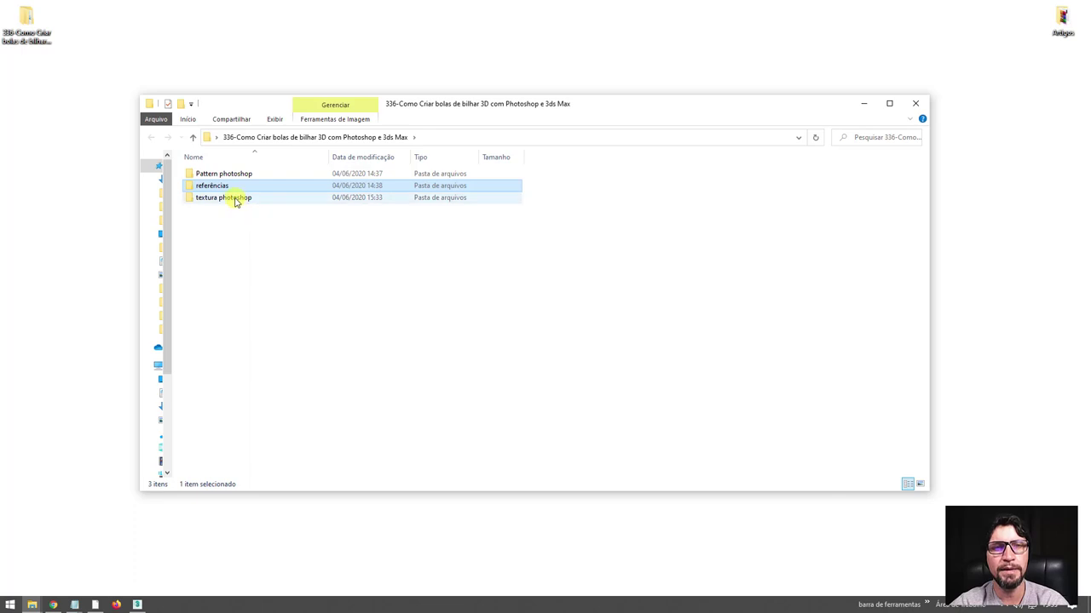
click(236, 201)
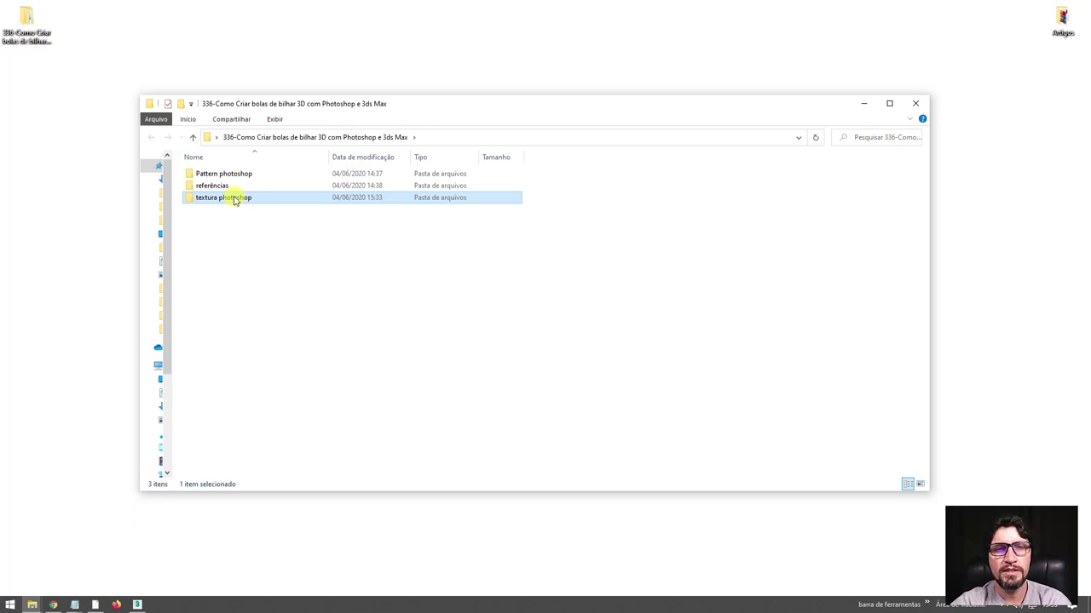
double_click(236, 200)
double_click(224, 185)
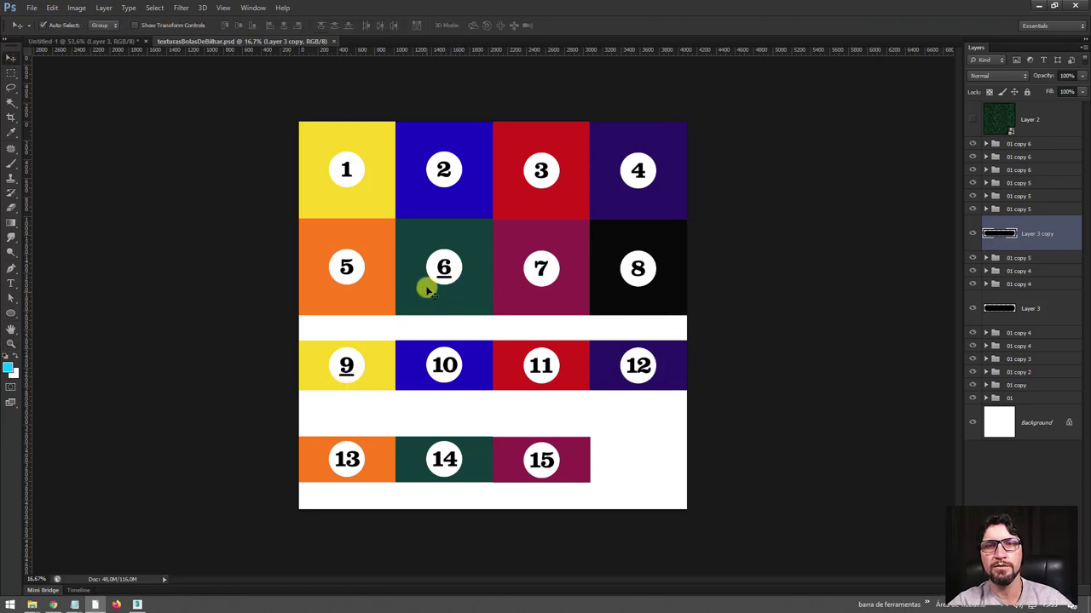
drag(442, 264, 501, 389)
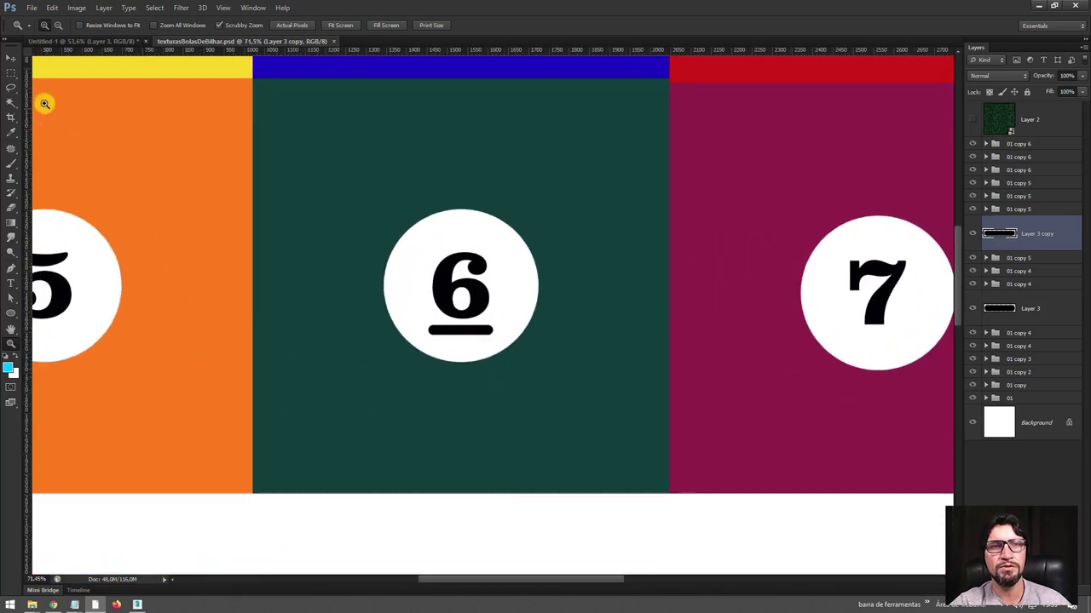
click(11, 165)
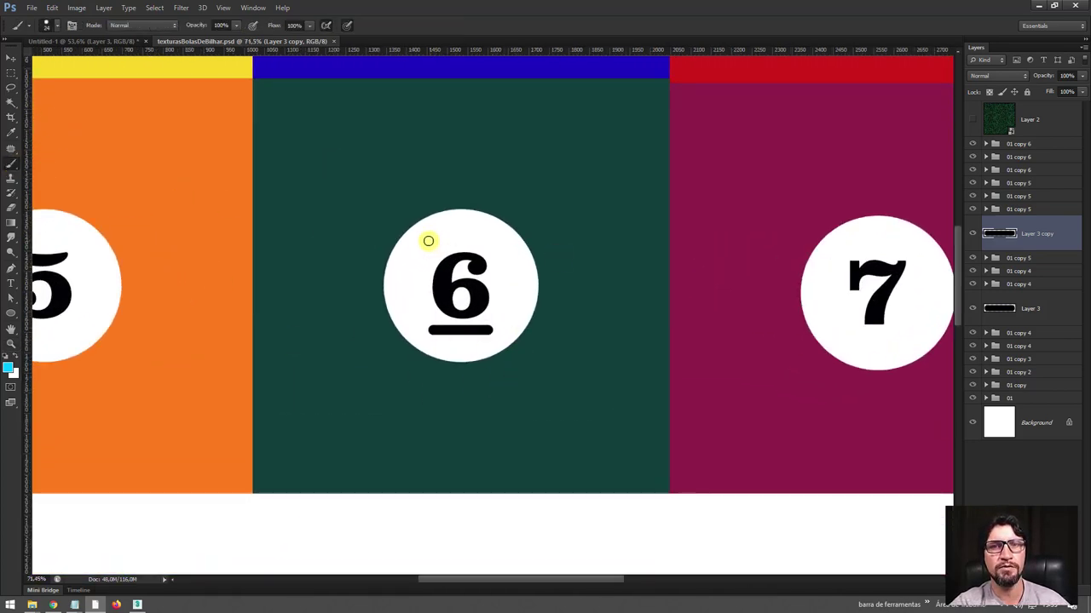
drag(424, 241, 490, 242)
key(ctrl+z)
alt+click(480, 297)
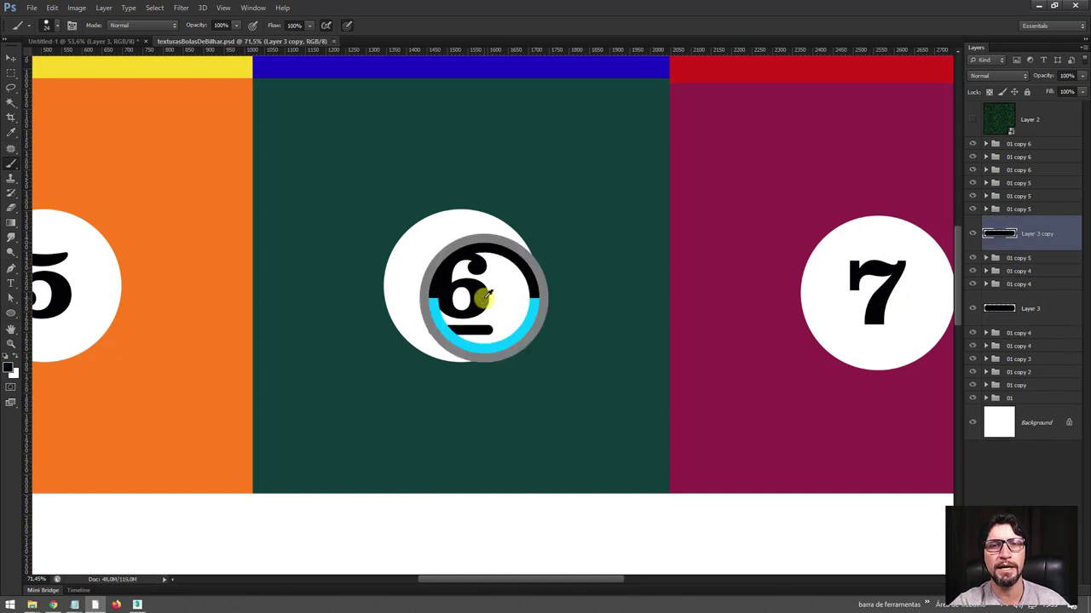
drag(418, 241, 491, 242)
key(ctrl+z)
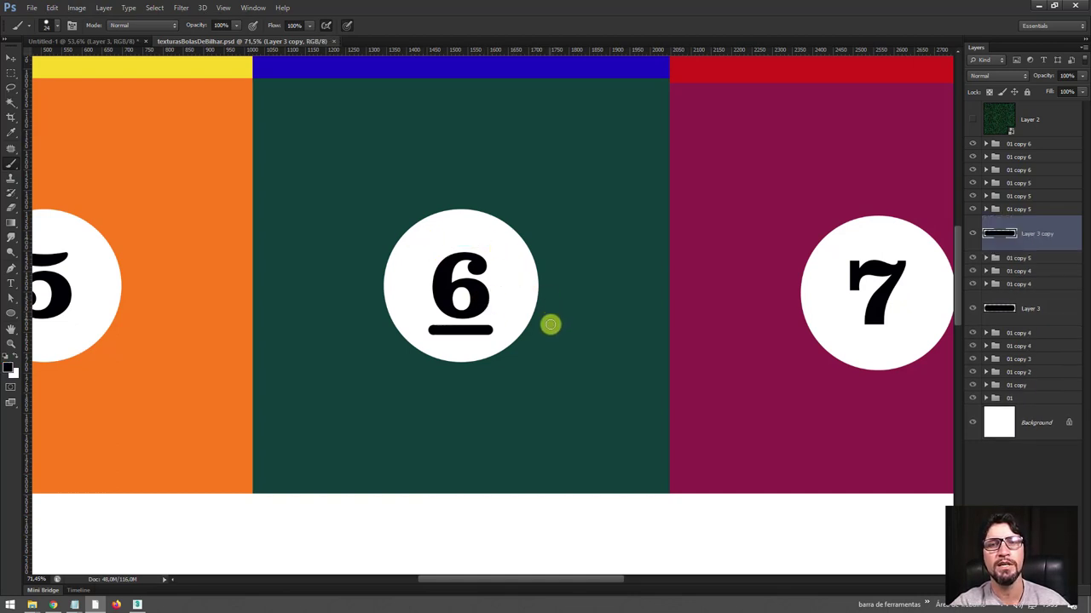
key(z)
mouse_move(588, 287)
mouse_down()
mouse_move(574, 287)
mouse_move(554, 207)
mouse_up()
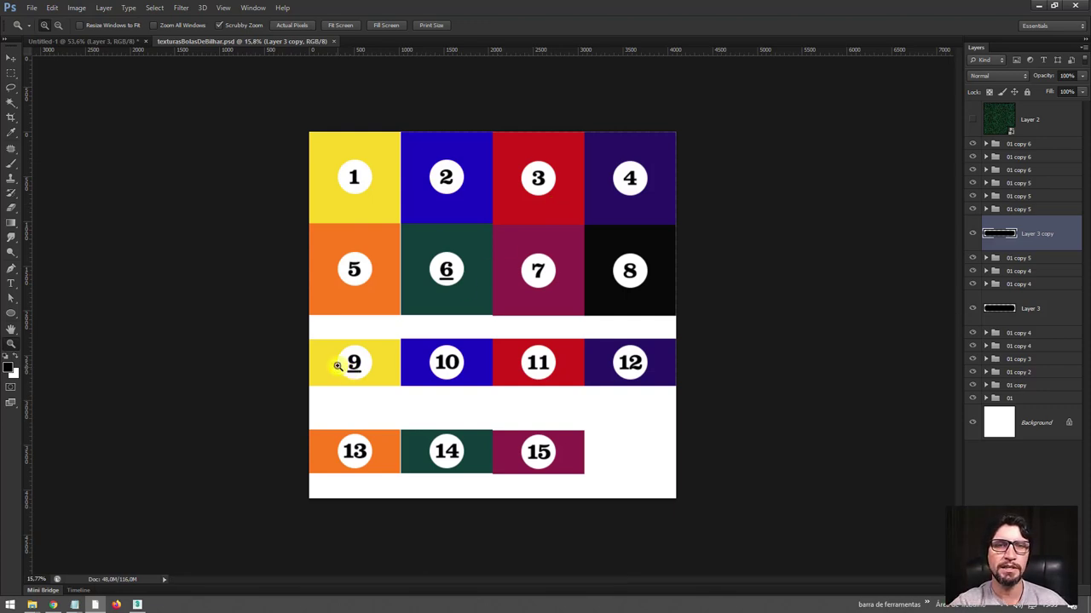
mouse_move(335, 363)
mouse_down()
mouse_move(391, 412)
mouse_move(341, 362)
mouse_up()
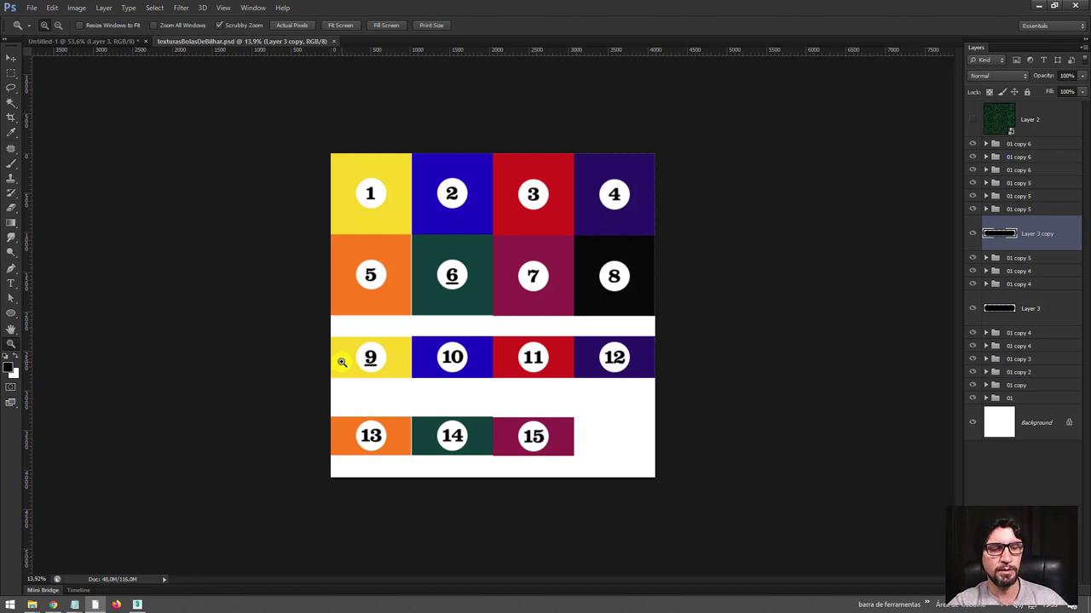
key(ctrl+shift+s)
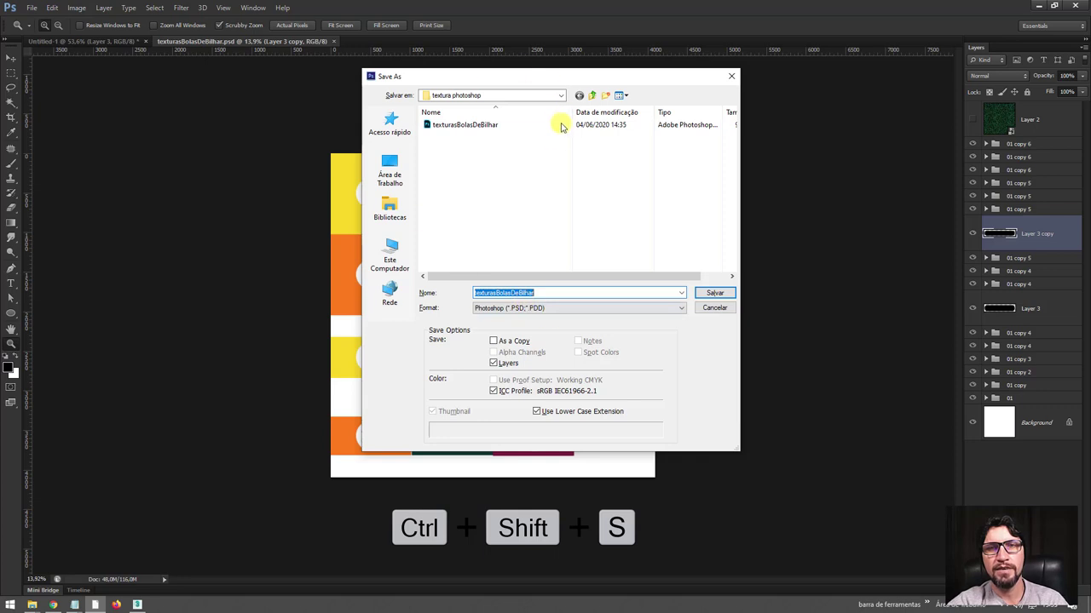
Save the texture as texturasBolasDeBilhar.jpg in JPEG format at Maximum quality.
mouse_move(505, 83)
mouse_down()
mouse_move(514, 109)
mouse_move(471, 99)
mouse_up()
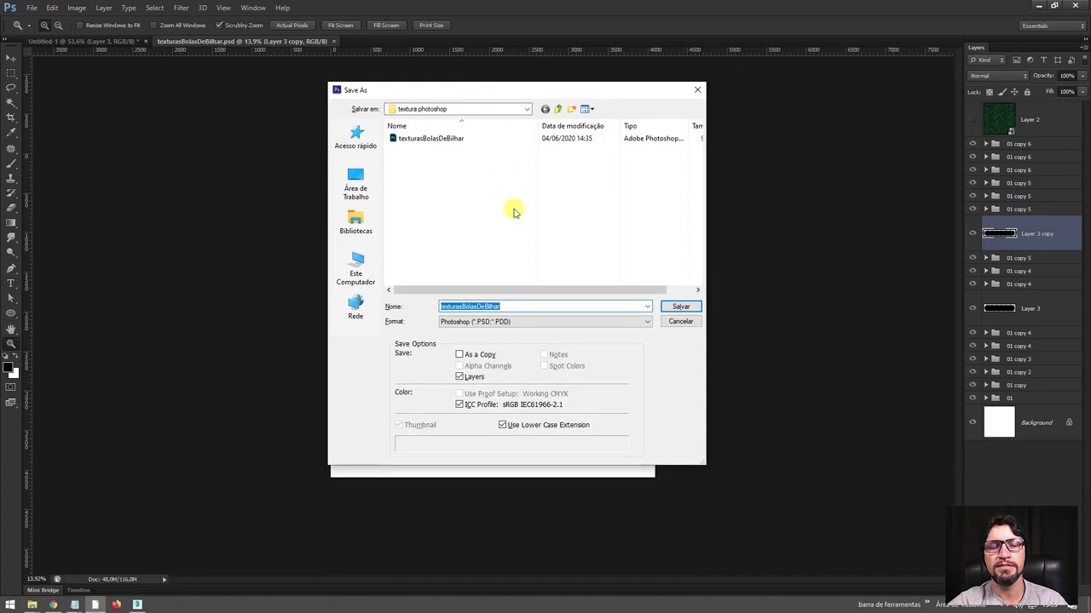
click(579, 321)
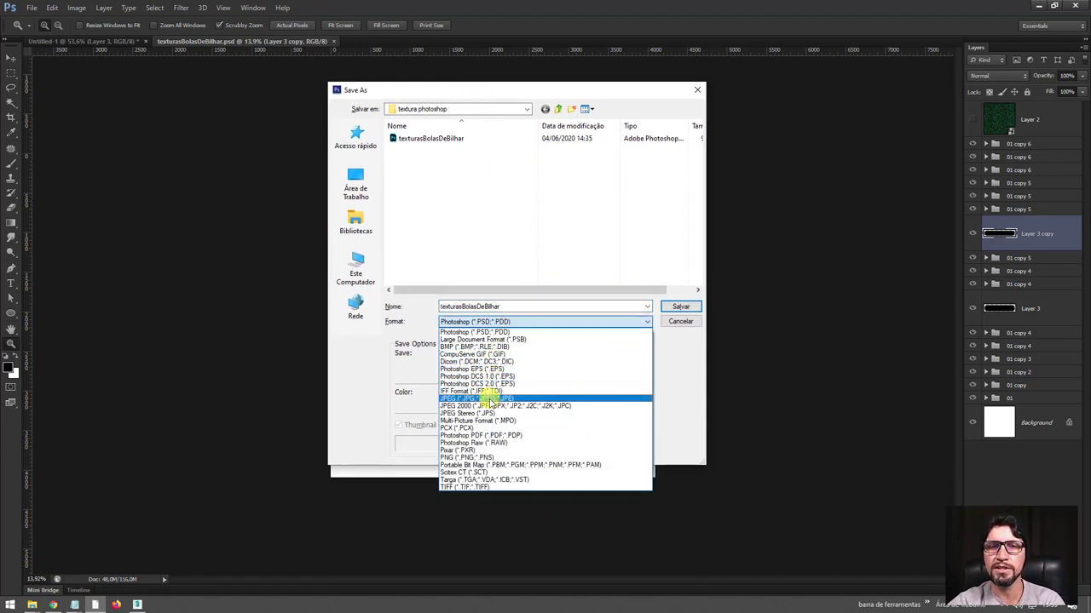
click(493, 399)
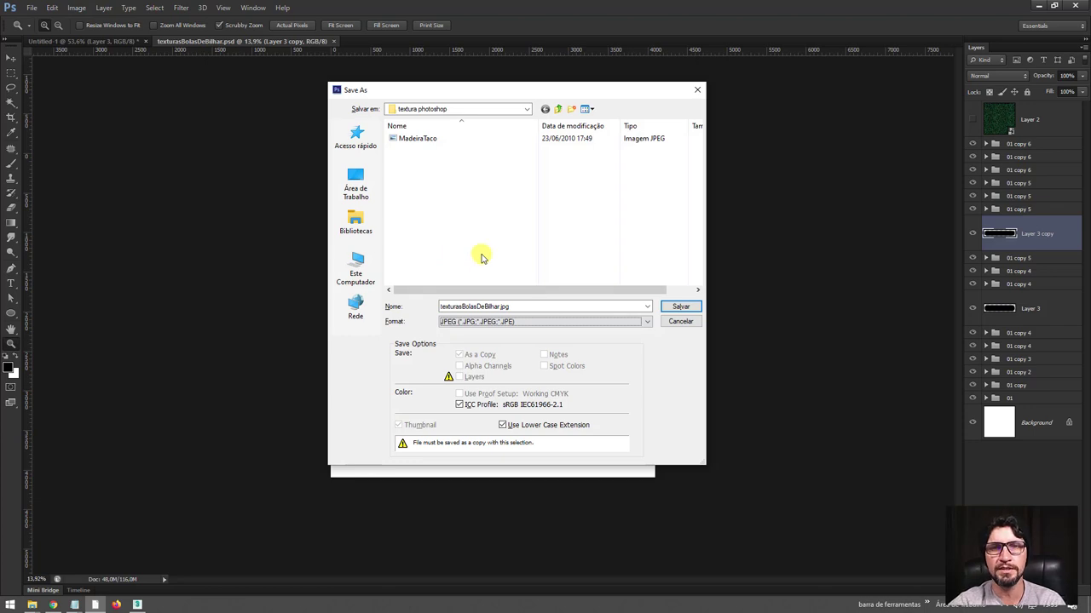
click(677, 310)
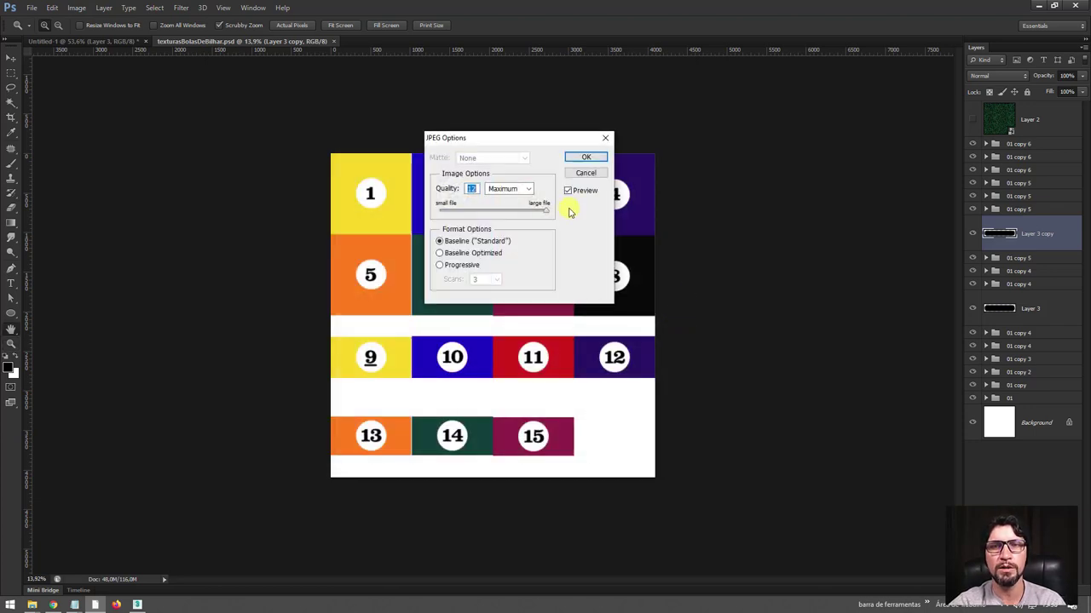
click(585, 158)
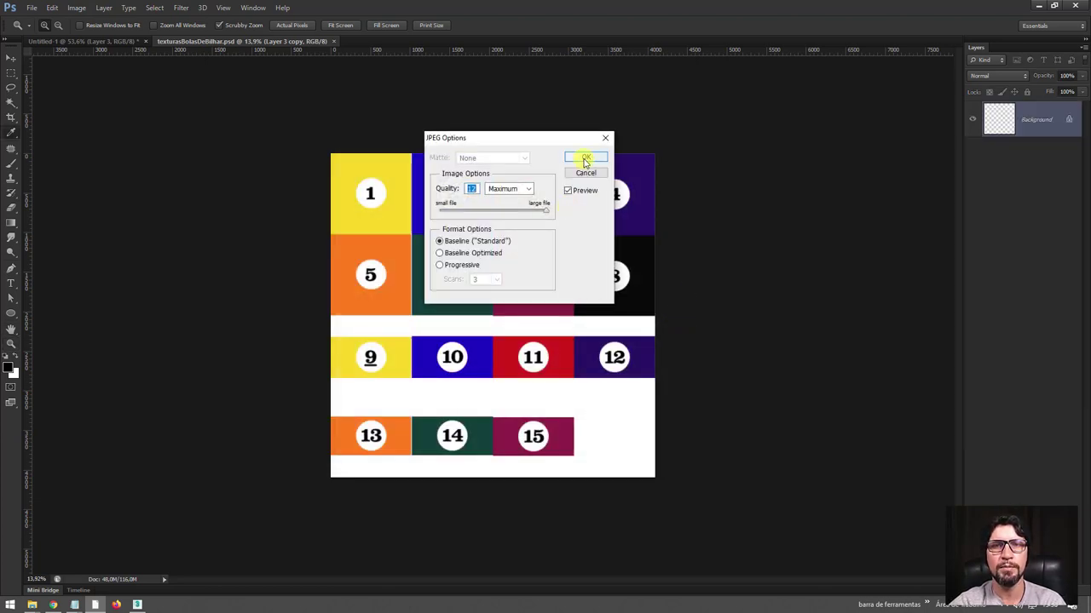
click(1039, 6)
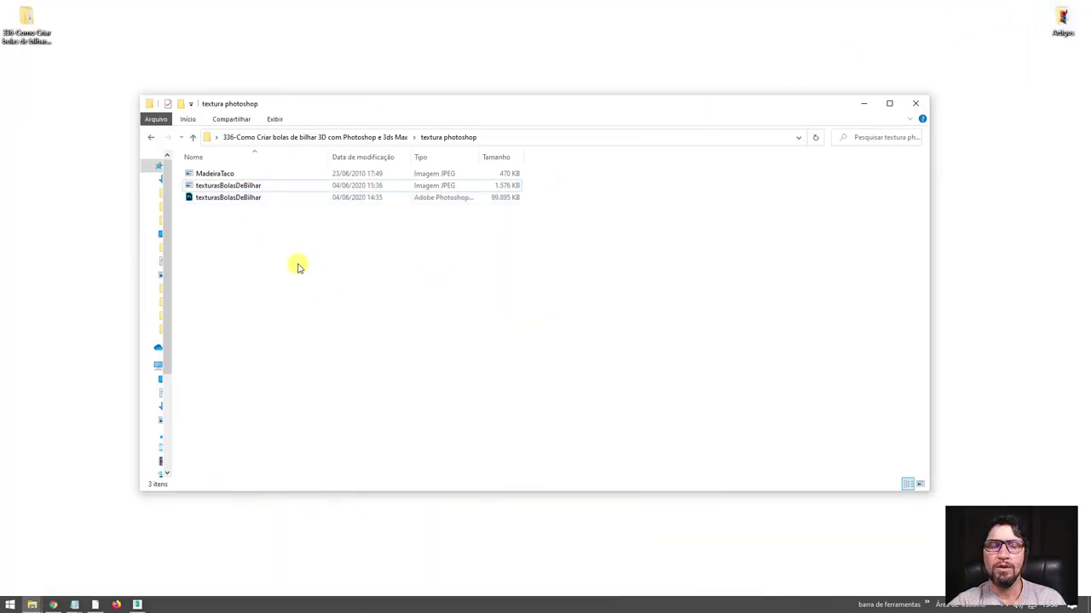
click(228, 188)
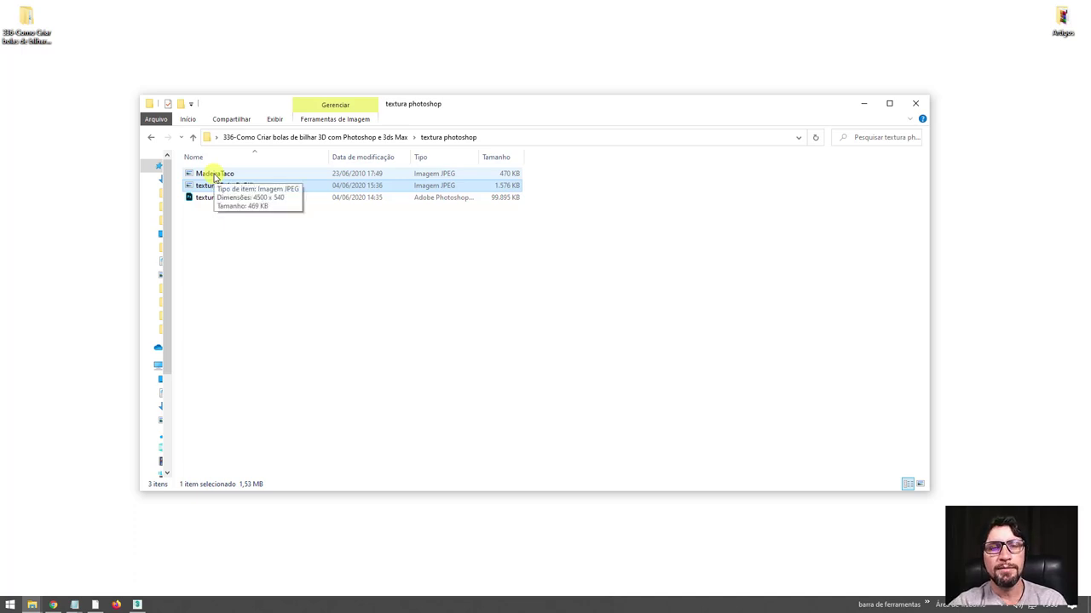
double_click(214, 174)
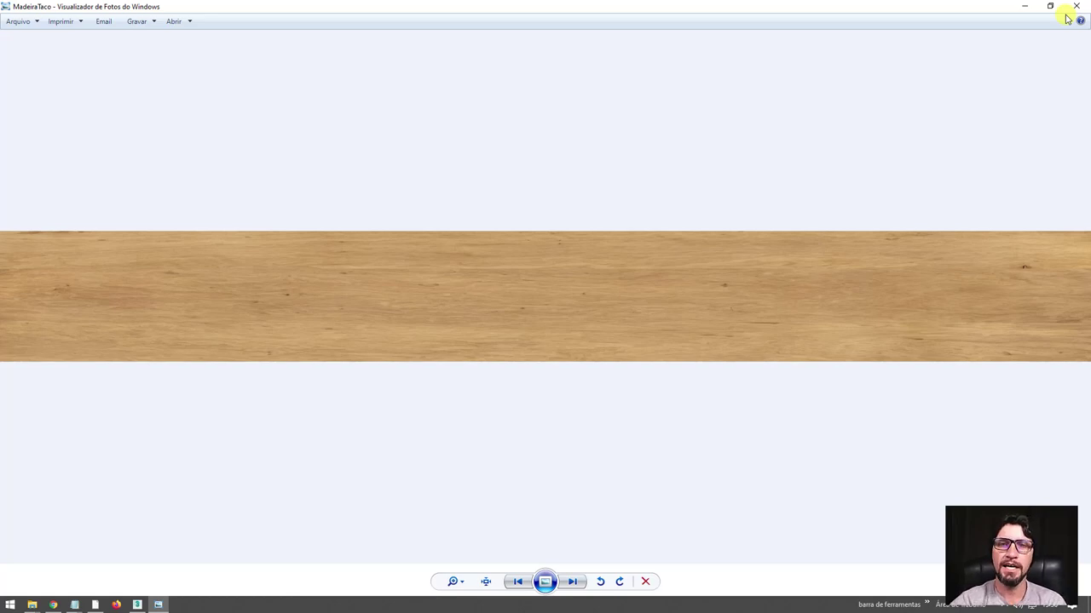
click(1077, 6)
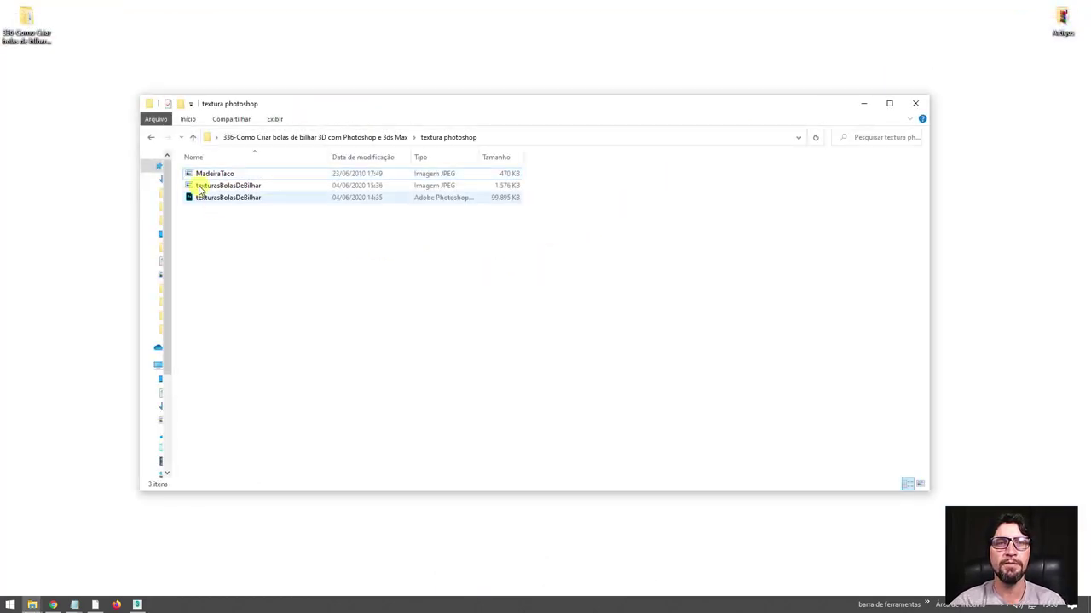
double_click(216, 186)
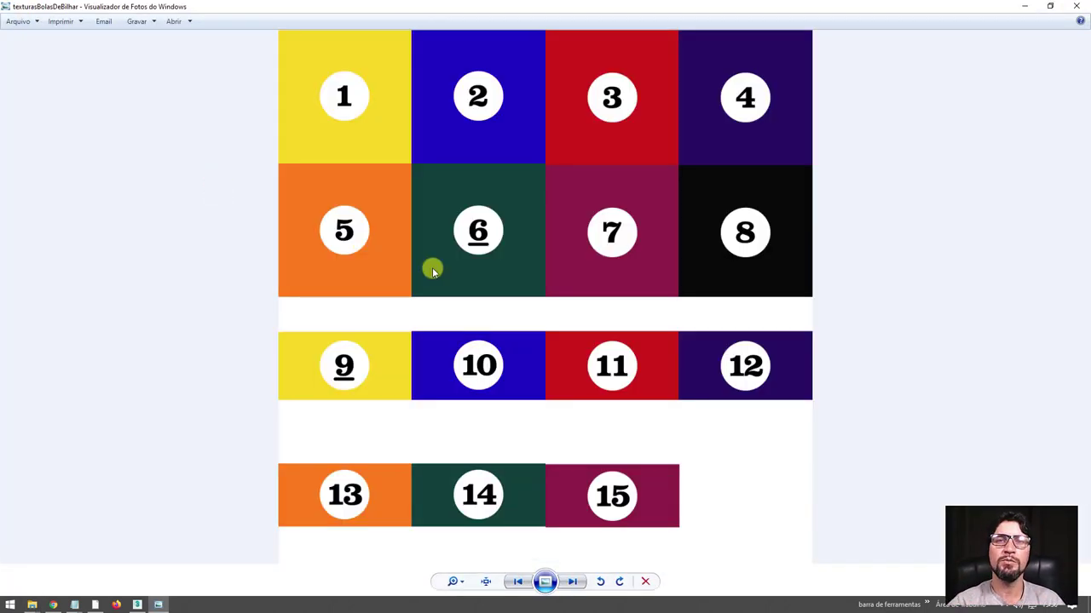
Close the ball texture preview and the textura photoshop folder window.
click(1077, 5)
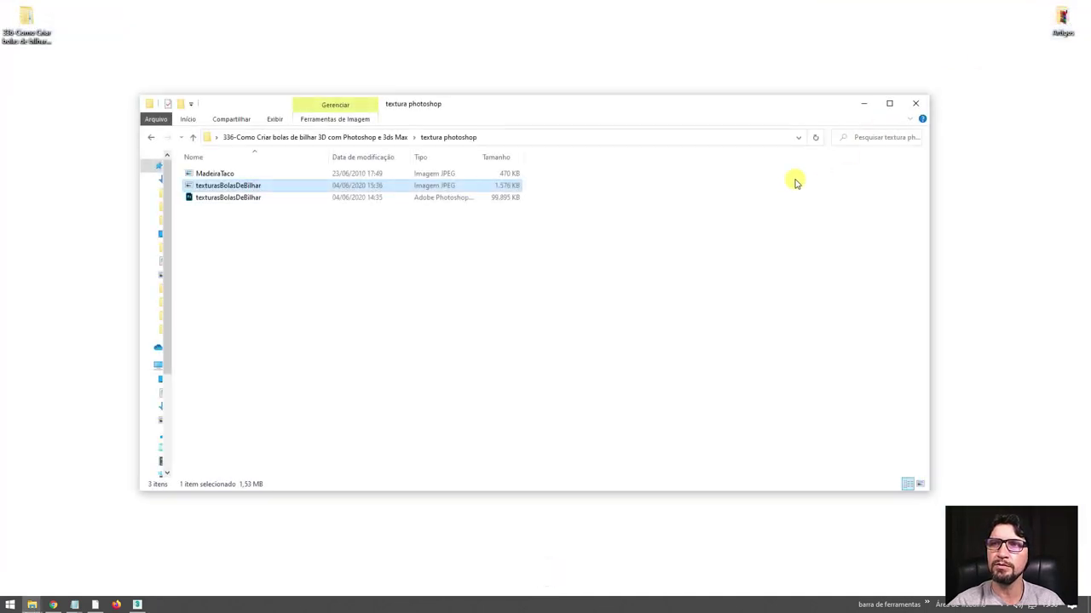
mouse_move(579, 110)
mouse_down()
mouse_move(677, 464)
mouse_move(591, 80)
mouse_up()
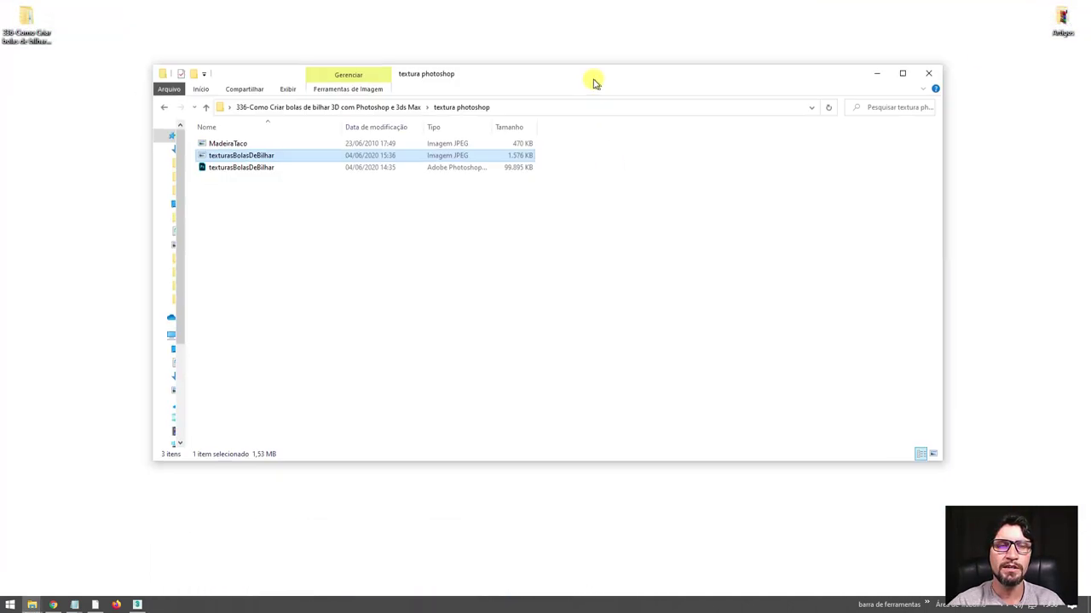
drag(675, 68, 655, 148)
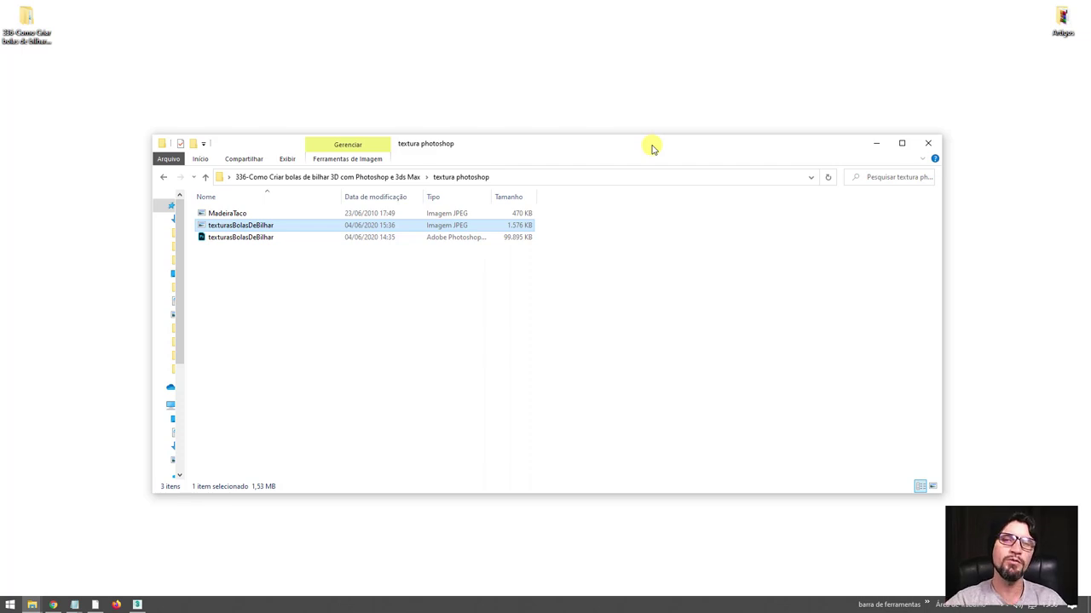
mouse_move(596, 151)
mouse_down()
mouse_move(613, 127)
mouse_move(575, 121)
mouse_up()
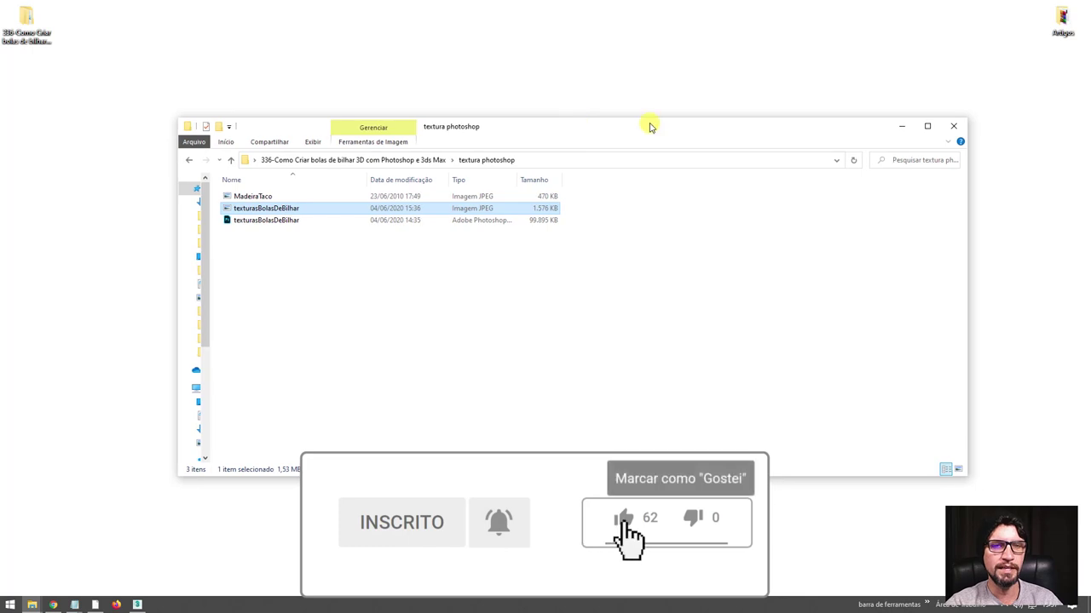
click(955, 127)
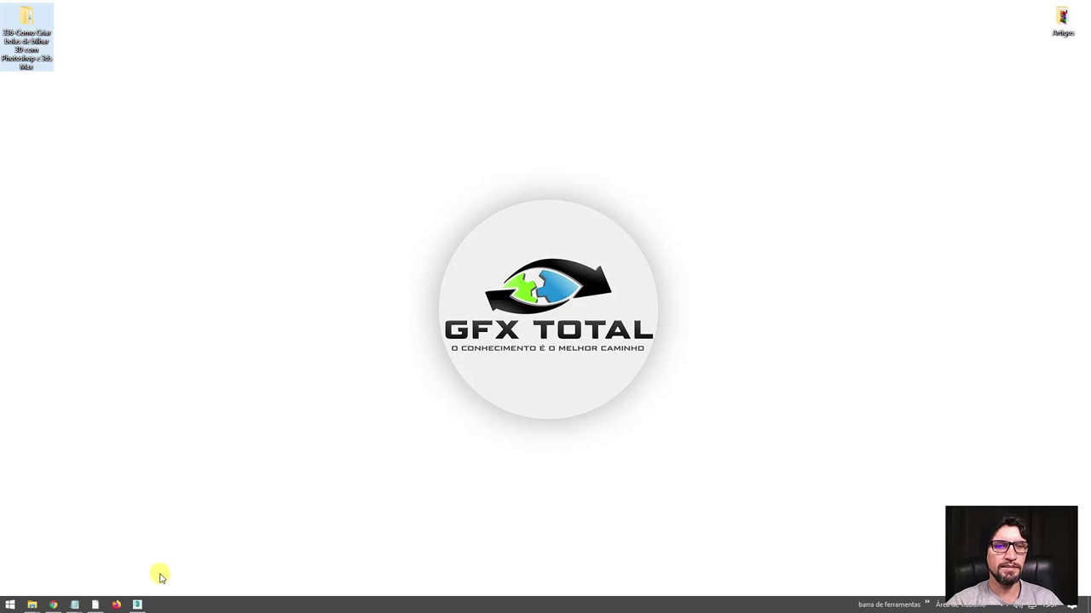
Start 3ds Max with an empty Untitled scene, then minimize it to the desktop.
click(139, 605)
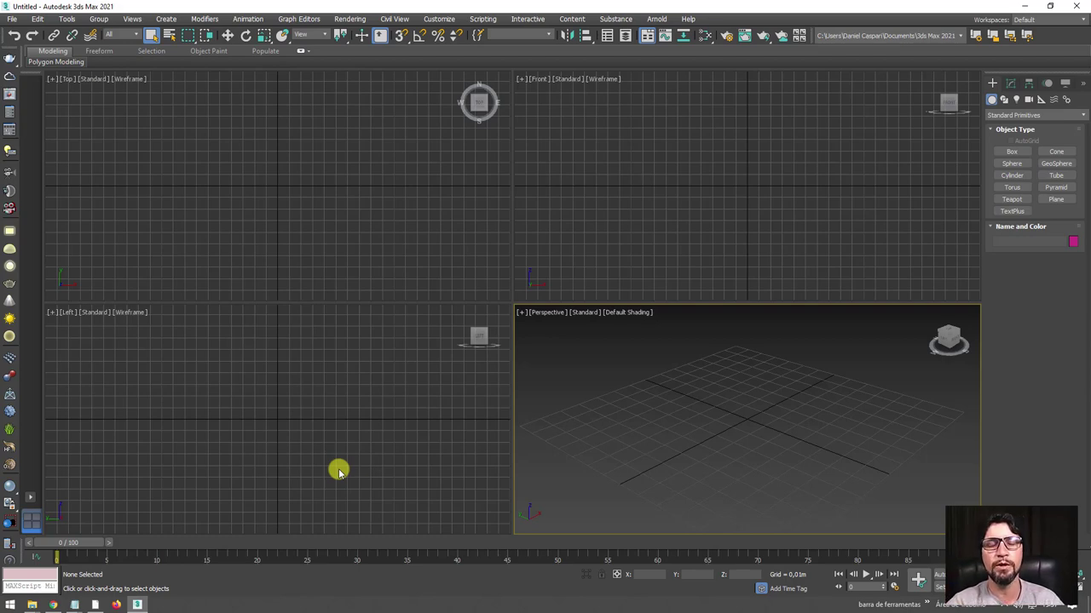
mouse_move(736, 430)
middle_down()
mouse_move(759, 448)
mouse_move(730, 422)
middle_up()
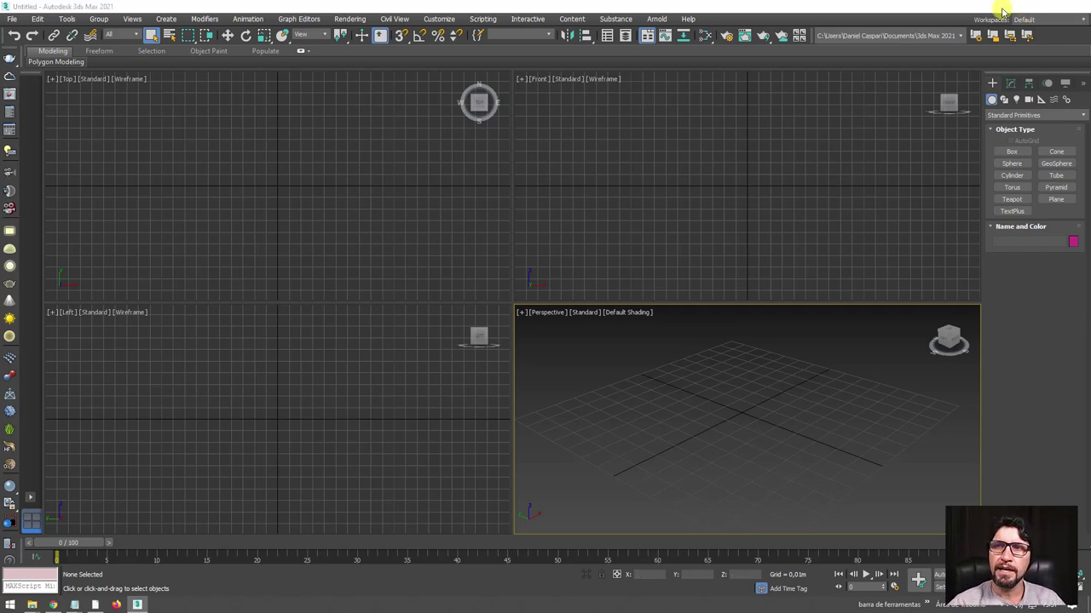
click(1024, 6)
View the sinuca-mesa-bilhar-02 reference photo from referências, then return to 3ds Max.
double_click(25, 26)
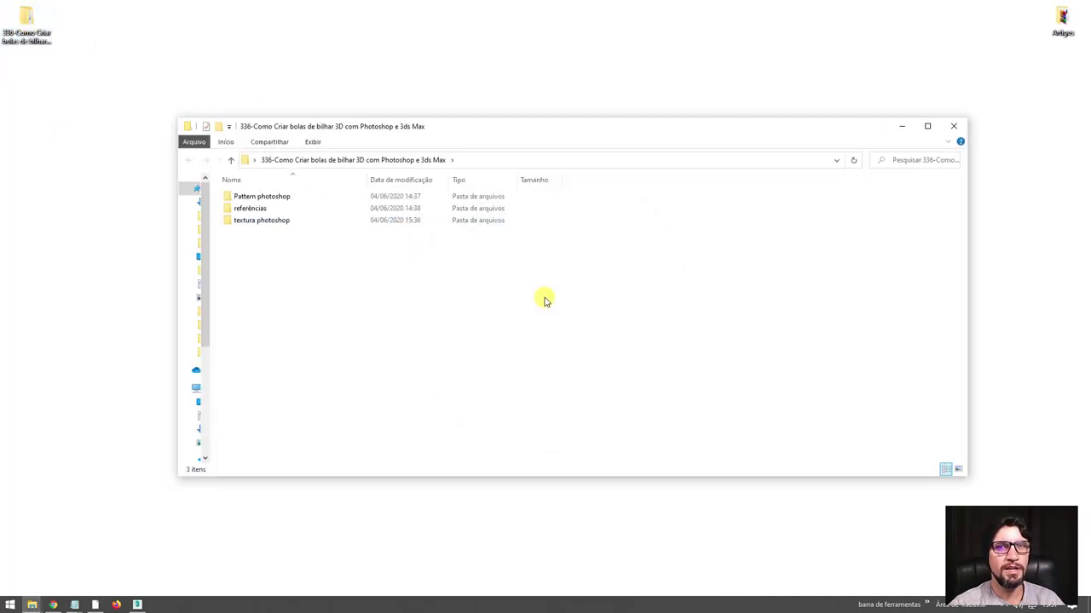
double_click(251, 213)
double_click(311, 214)
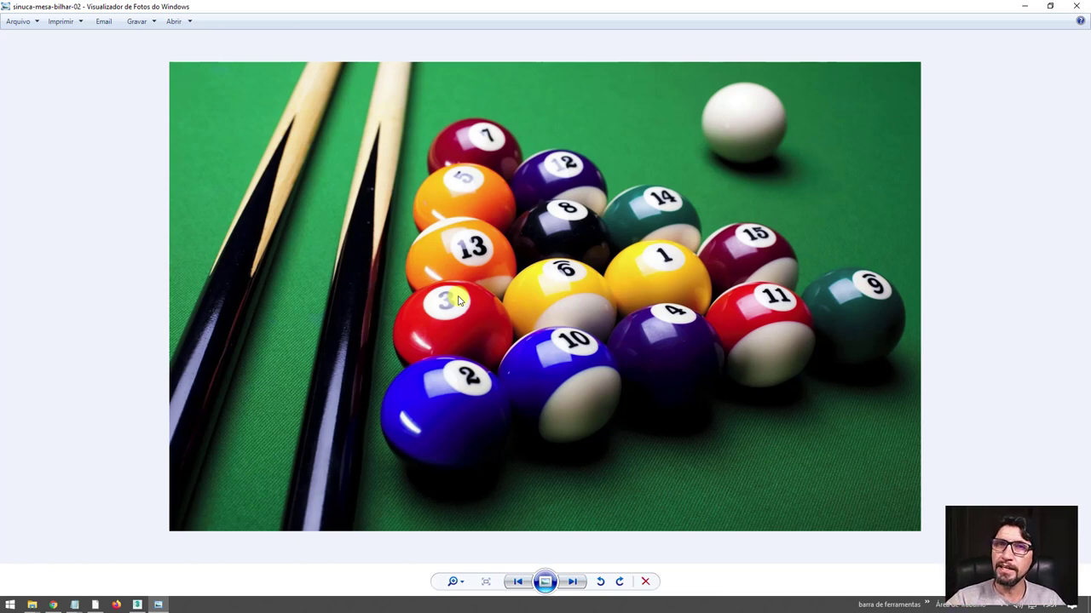
click(1050, 6)
click(725, 127)
click(902, 126)
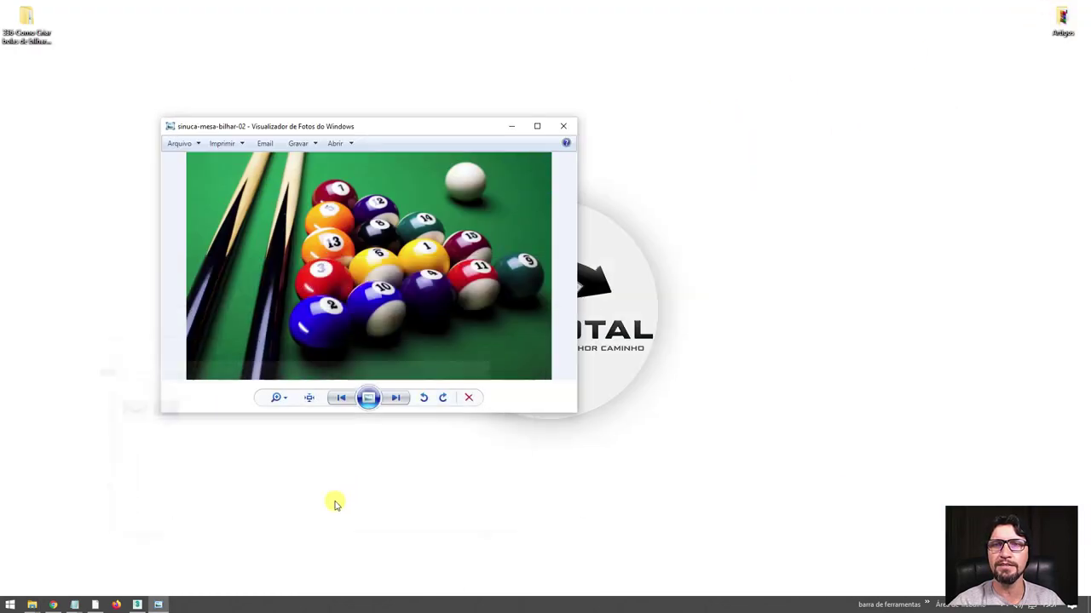
click(113, 605)
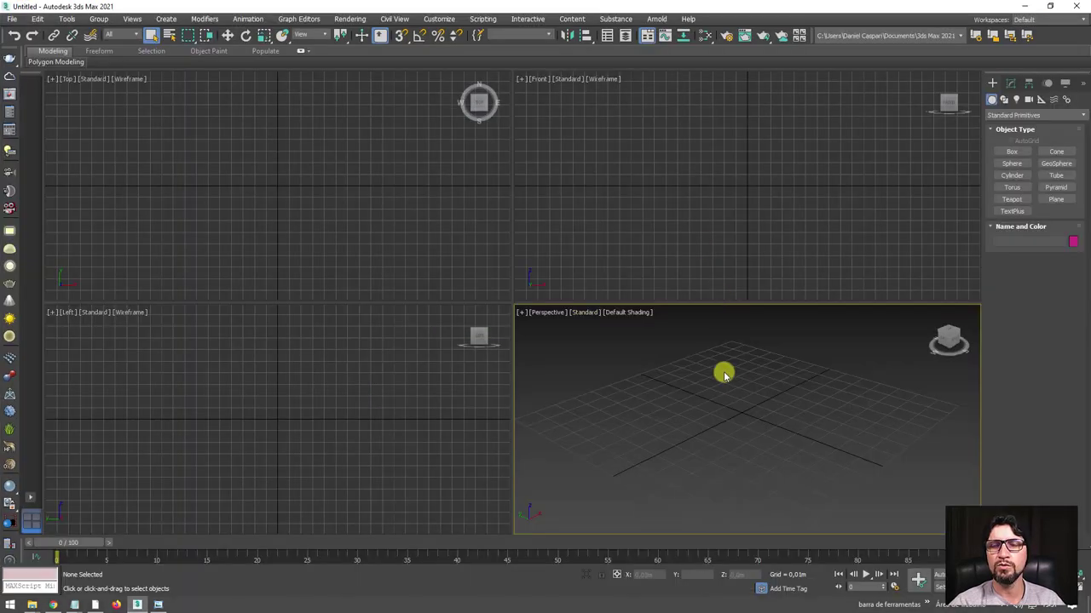
Create a sphere of radius 0.027 m with 32 segments at the grid centre, with edged faces shown.
middle_drag(723, 372, 855, 338)
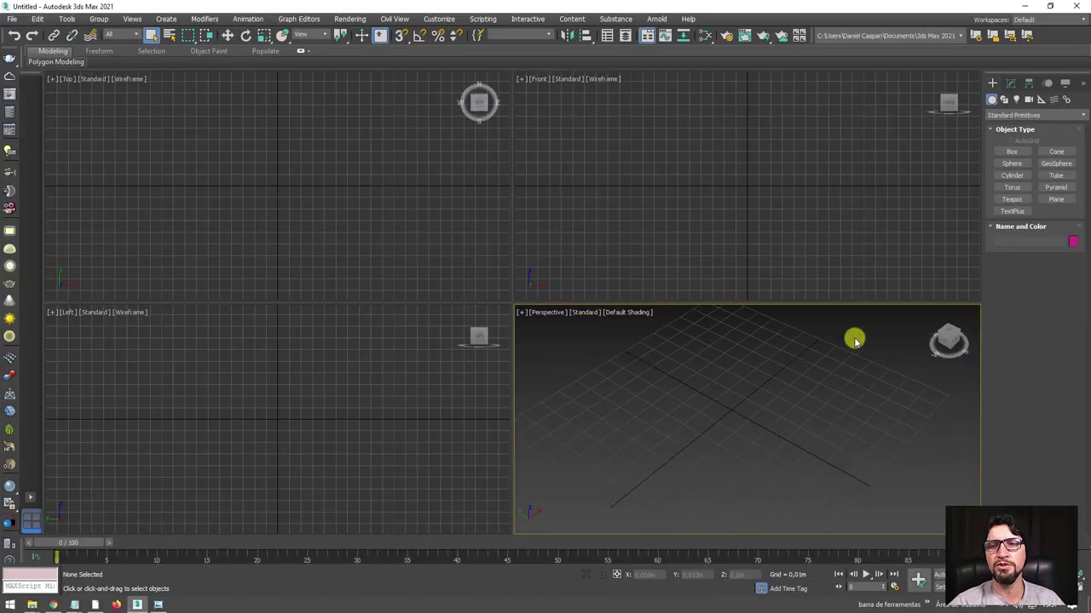
click(1011, 163)
mouse_move(738, 412)
mouse_down()
mouse_move(781, 440)
mouse_move(814, 420)
mouse_up()
alt+middle_drag(814, 420, 793, 395)
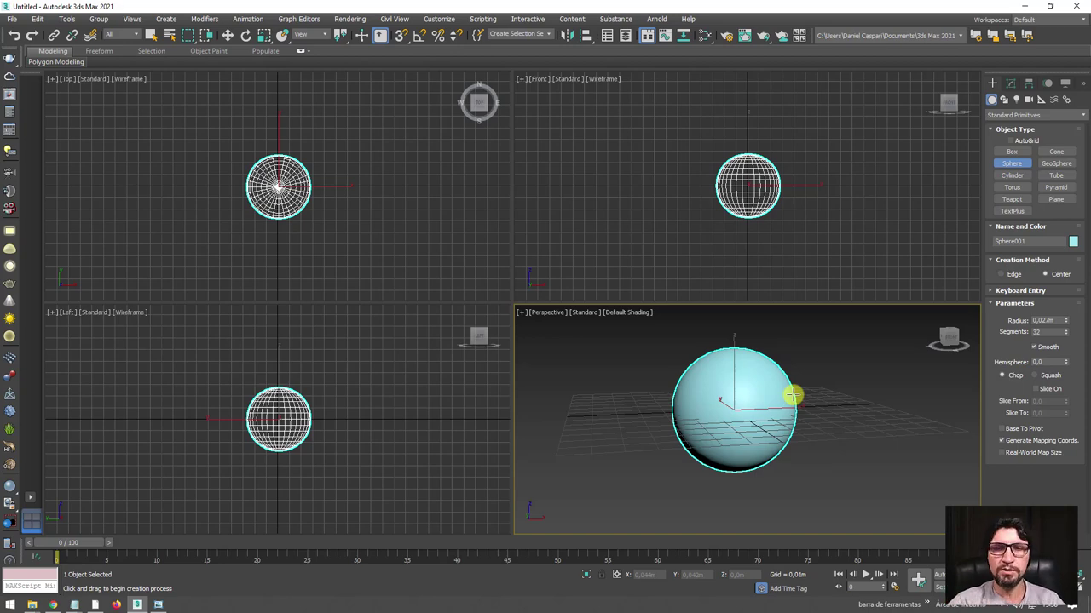
key(F4)
alt+middle_drag(755, 380, 730, 384)
scroll(735, 373, up, 3)
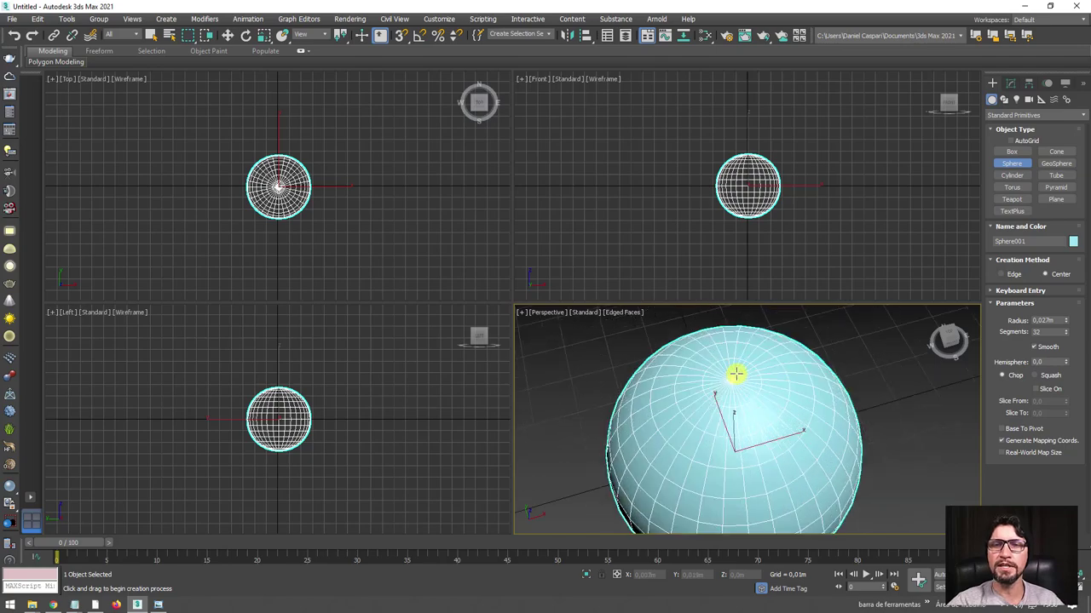
scroll(736, 374, up, 3)
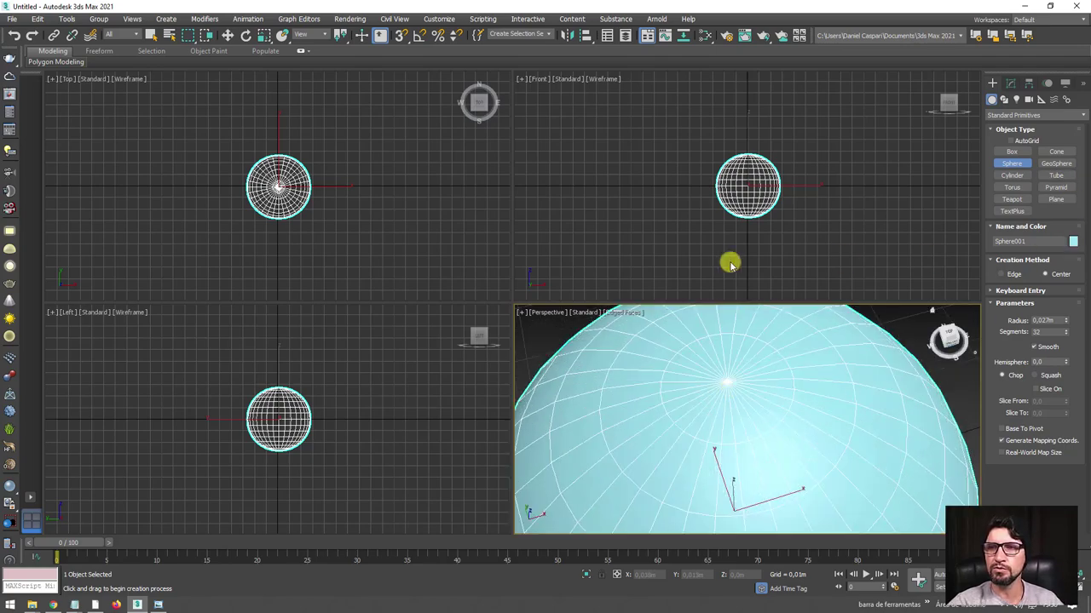
Set the sphere's object colour to blue.
click(1073, 241)
click(596, 303)
click(602, 366)
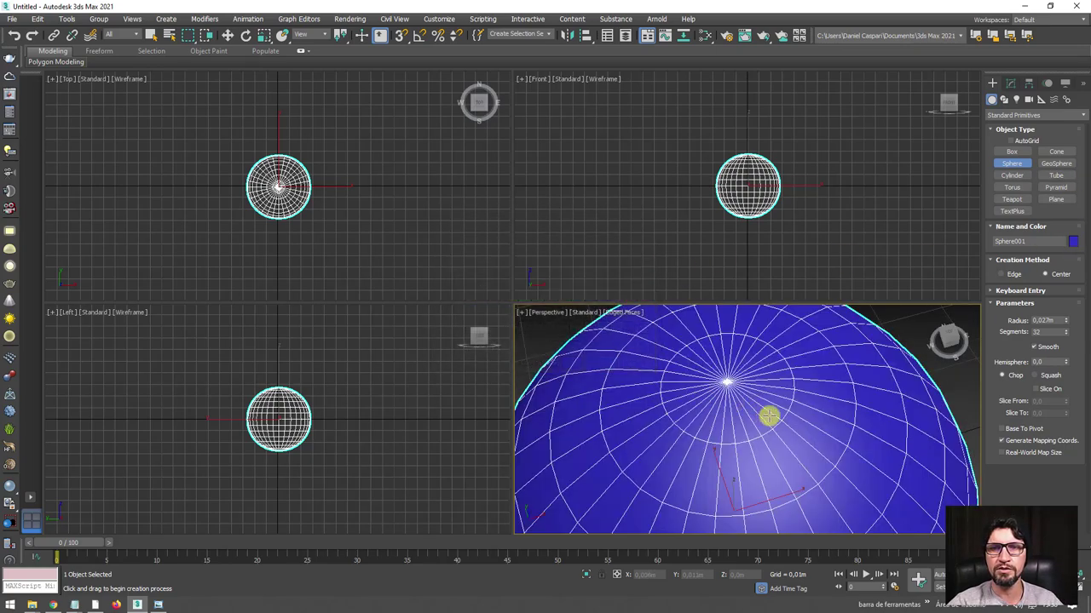
mouse_move(770, 414)
alt+middle_down()
mouse_move(772, 434)
mouse_move(778, 417)
alt+middle_up()
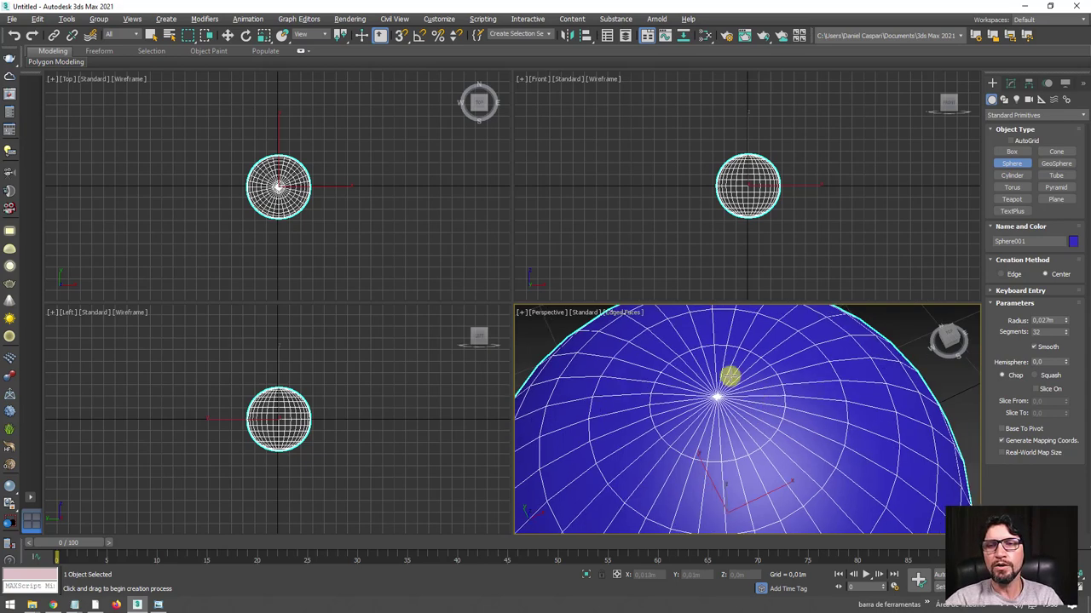
scroll(749, 383, down, 5)
scroll(794, 432, down, 2)
mouse_move(794, 432)
alt+middle_down()
mouse_move(818, 443)
mouse_move(771, 418)
alt+middle_up()
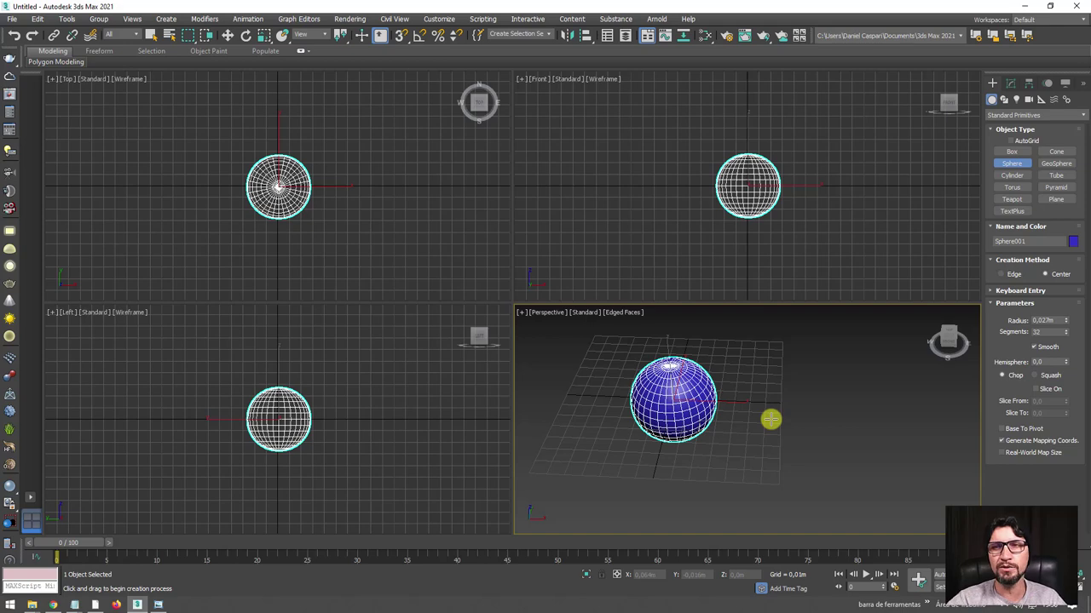
Create a 0.056 m cube beside the blue sphere.
click(1013, 151)
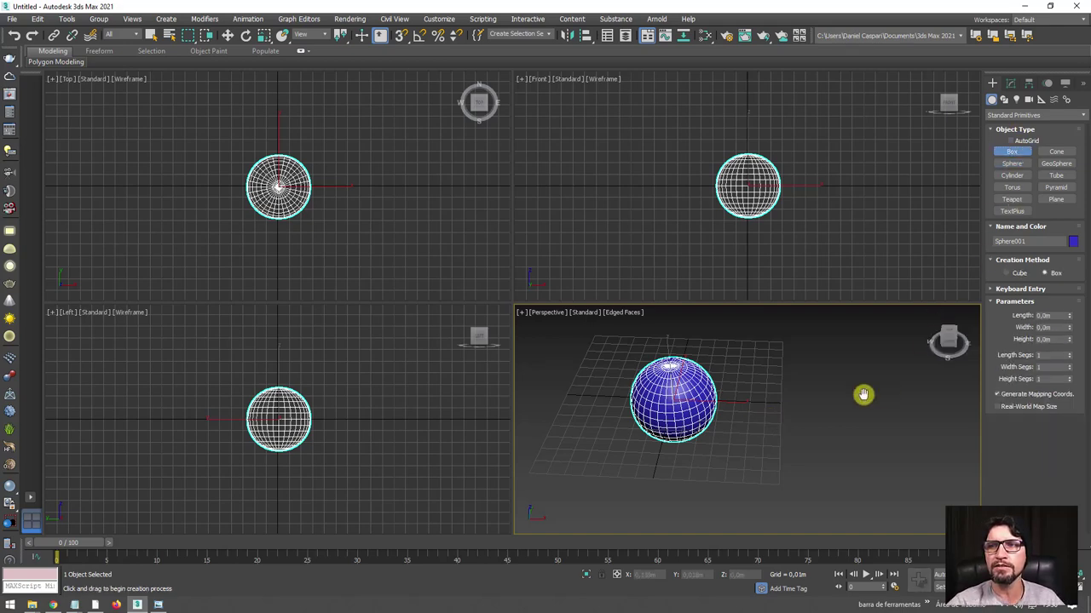
alt+middle_drag(863, 394, 806, 397)
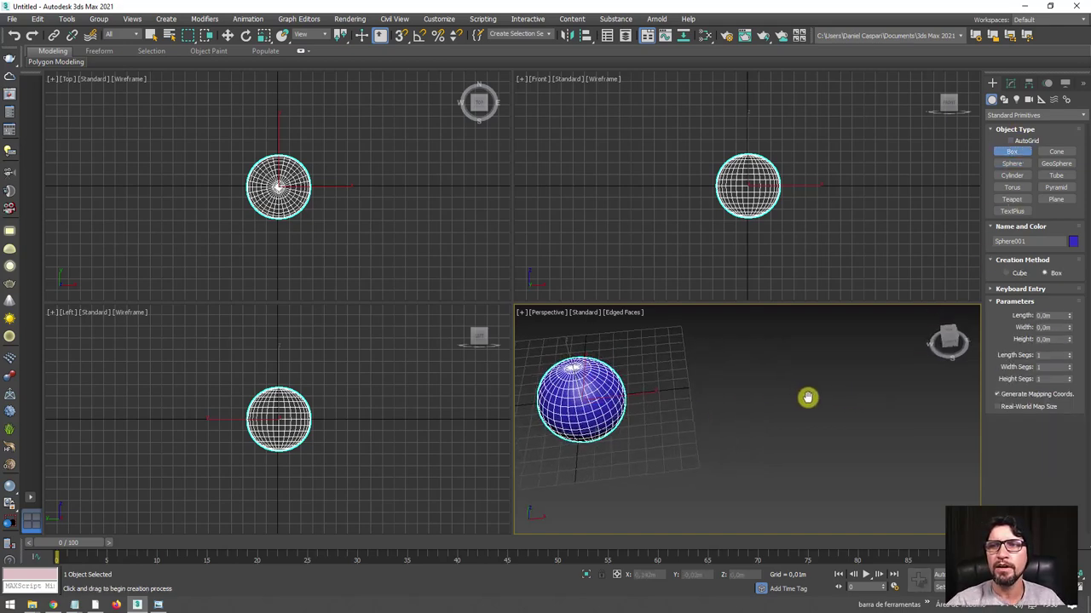
click(1006, 275)
drag(742, 394, 773, 418)
mouse_move(767, 377)
middle_down()
mouse_move(780, 415)
mouse_move(779, 400)
mouse_move(792, 397)
middle_up()
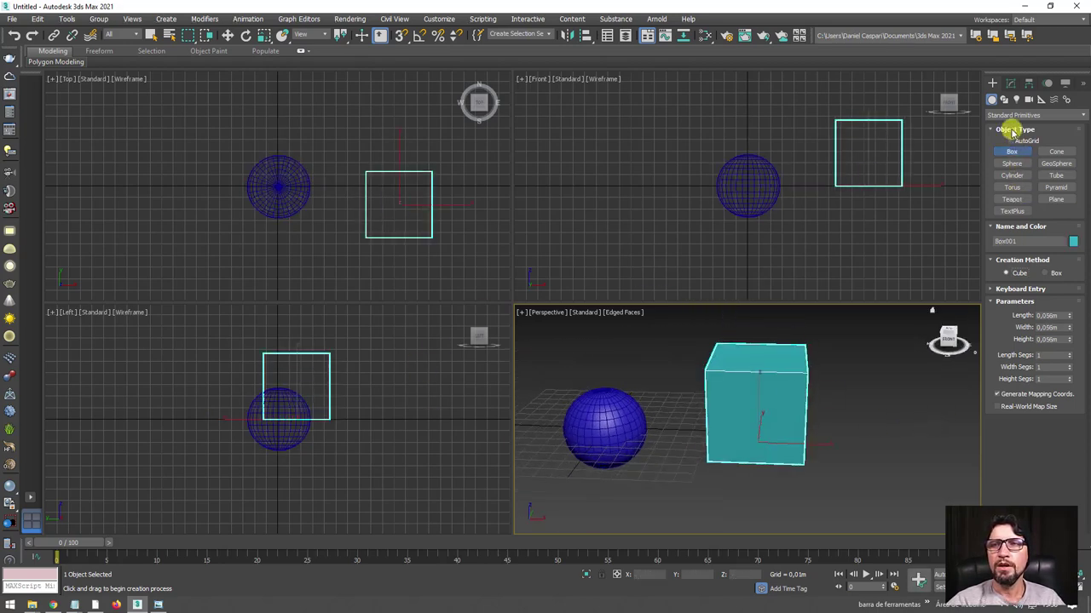
Add a TurboSmooth modifier to the cube with Iterations set to 3.
click(1011, 83)
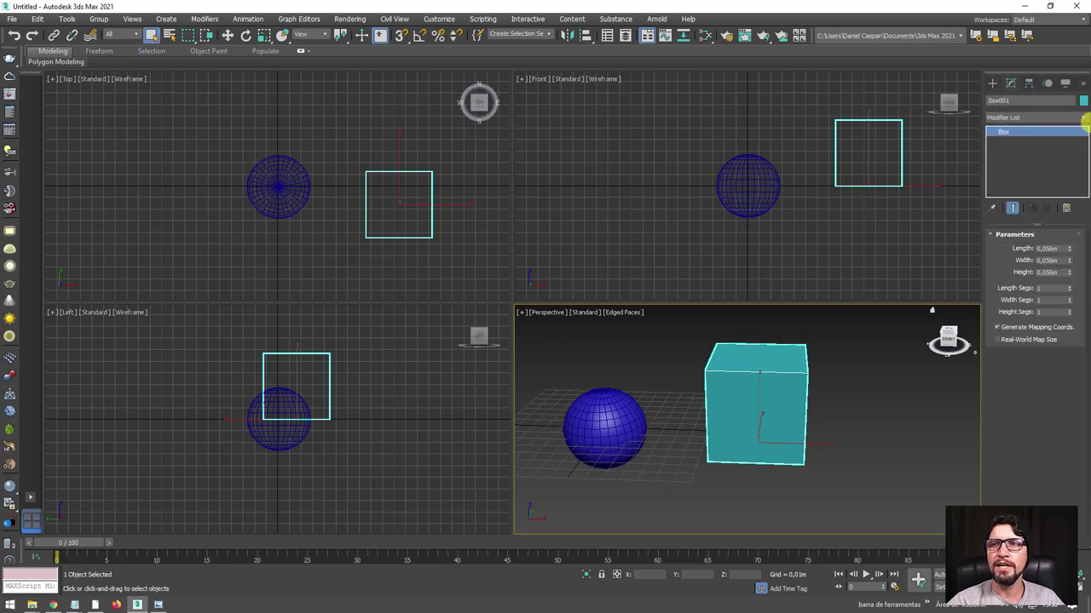
click(1082, 116)
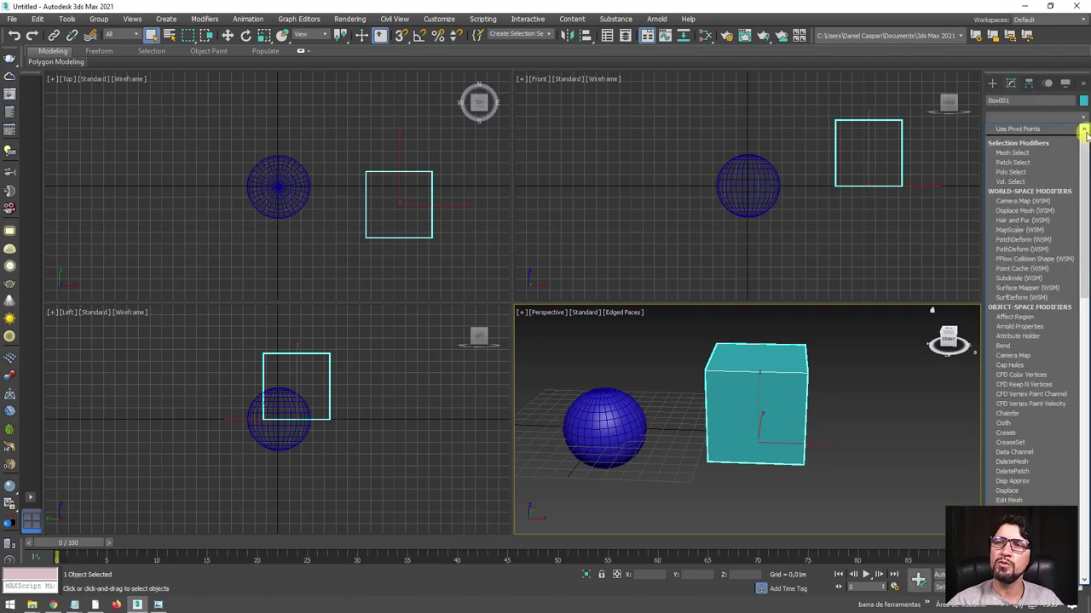
drag(1084, 140, 1085, 446)
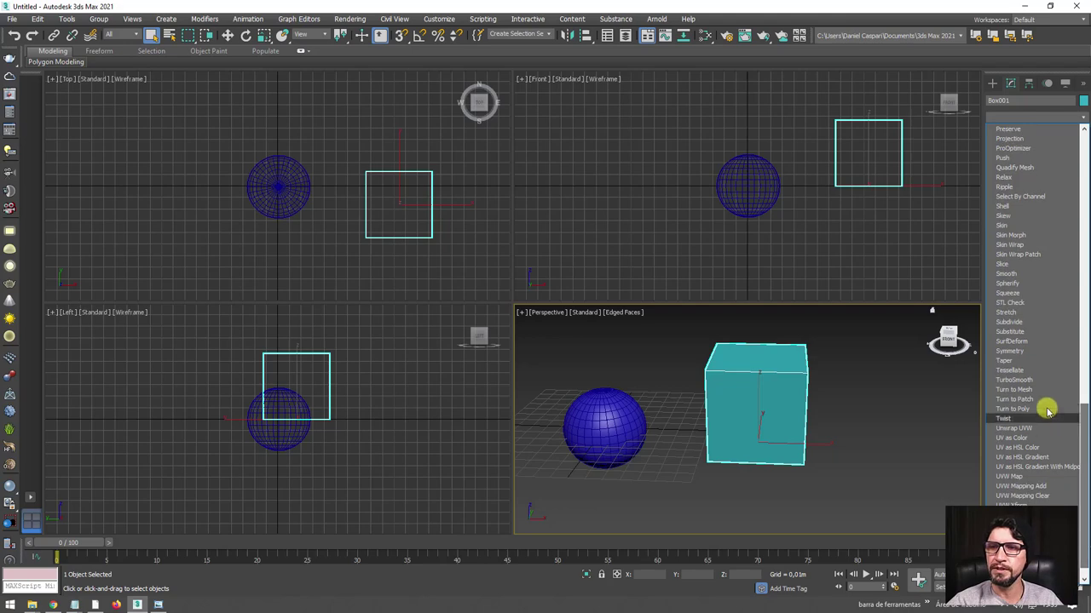
click(1018, 380)
mouse_move(842, 406)
alt+middle_down()
mouse_move(808, 406)
mouse_move(877, 414)
mouse_move(852, 441)
mouse_move(861, 390)
alt+middle_up()
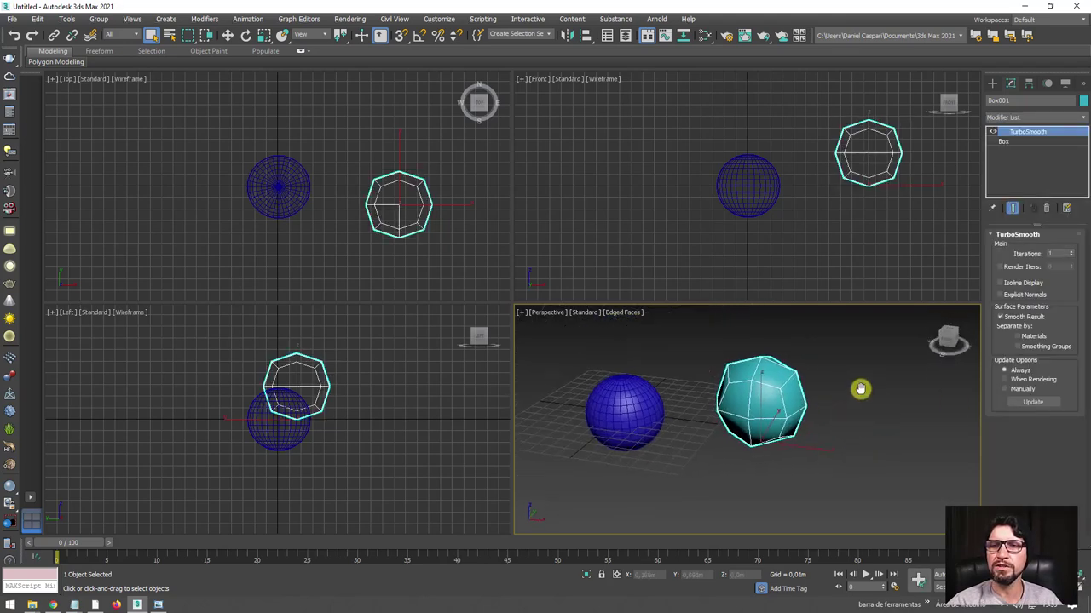
click(1072, 253)
click(1072, 252)
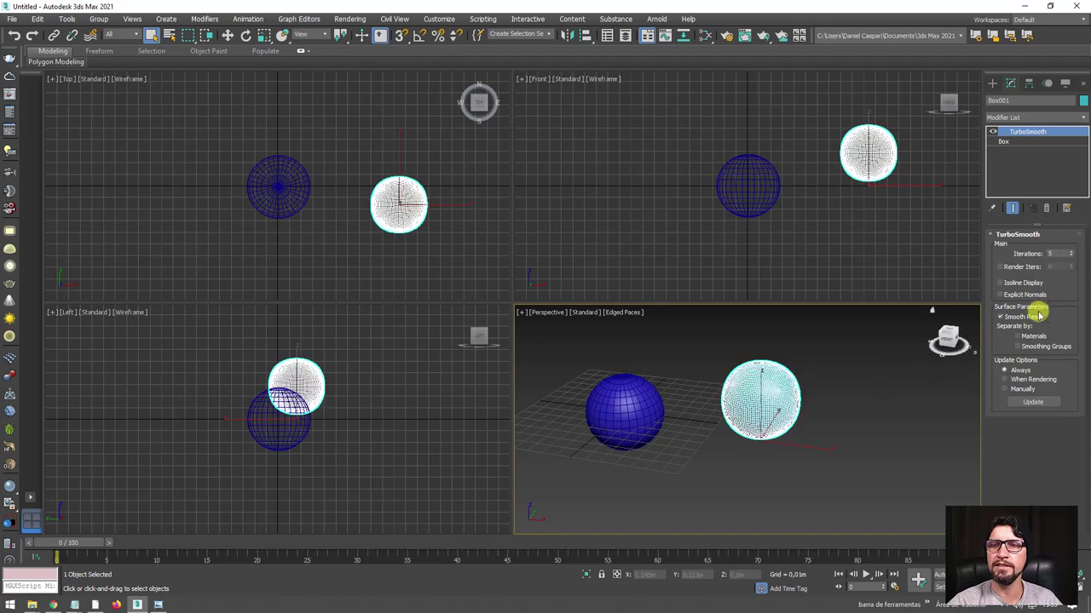
click(1067, 258)
click(1067, 259)
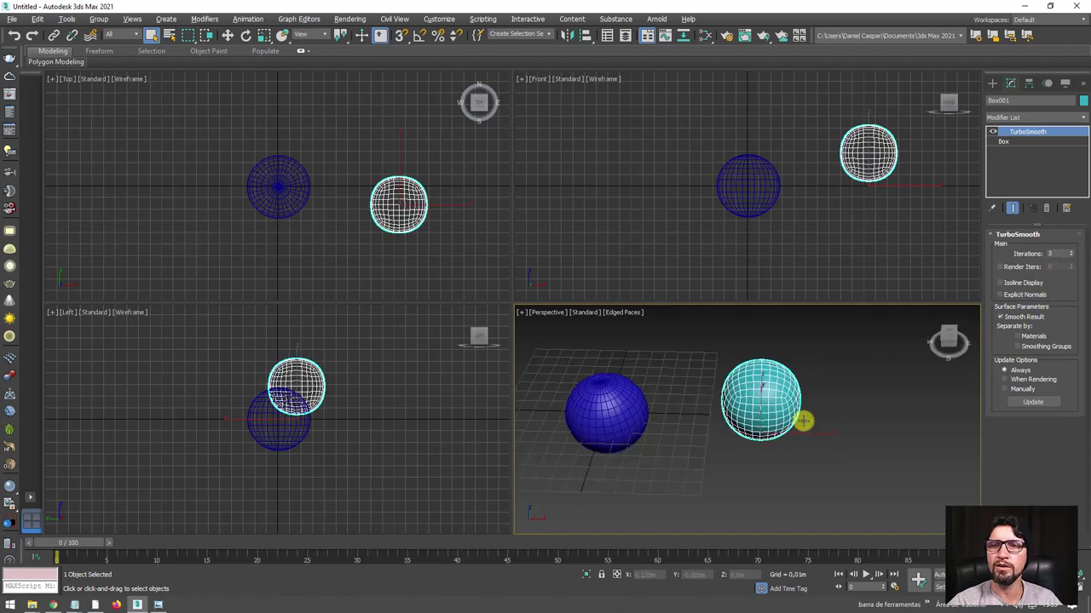
Move the smoothed ball next to the blue sphere.
mouse_move(804, 418)
alt+middle_down()
mouse_move(812, 454)
mouse_move(806, 397)
mouse_move(653, 404)
alt+middle_up()
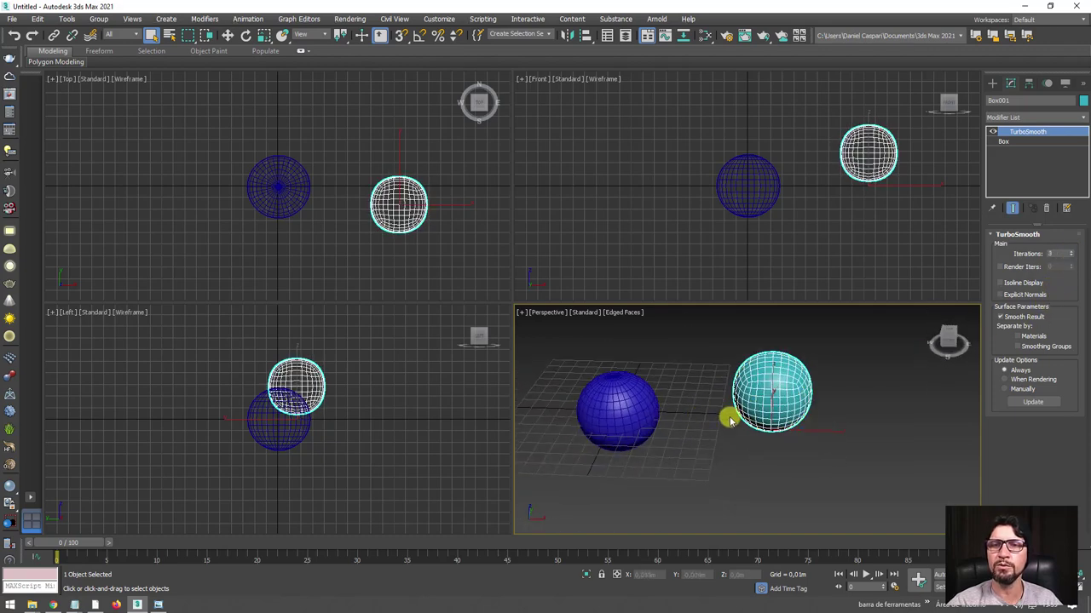
mouse_move(725, 414)
alt+middle_down()
mouse_move(743, 375)
mouse_move(792, 381)
alt+middle_up()
key(w)
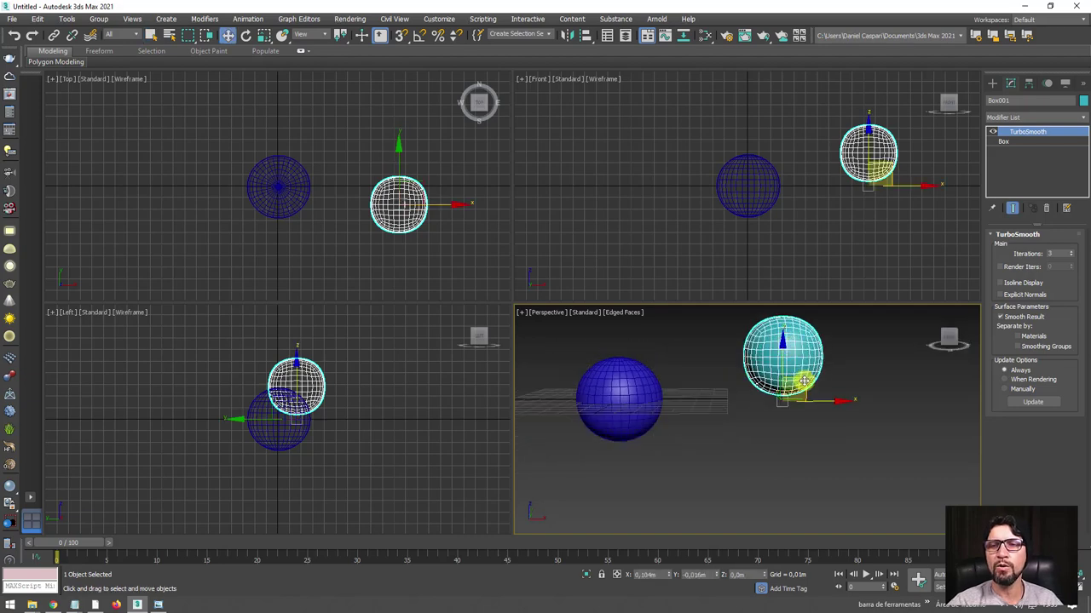
mouse_move(796, 383)
mouse_down()
mouse_move(736, 415)
mouse_move(742, 431)
mouse_up()
mouse_move(742, 431)
alt+middle_down()
mouse_move(719, 446)
mouse_move(747, 472)
mouse_move(724, 390)
alt+middle_up()
scroll(723, 391, up, 3)
alt+middle_drag(827, 370, 852, 352)
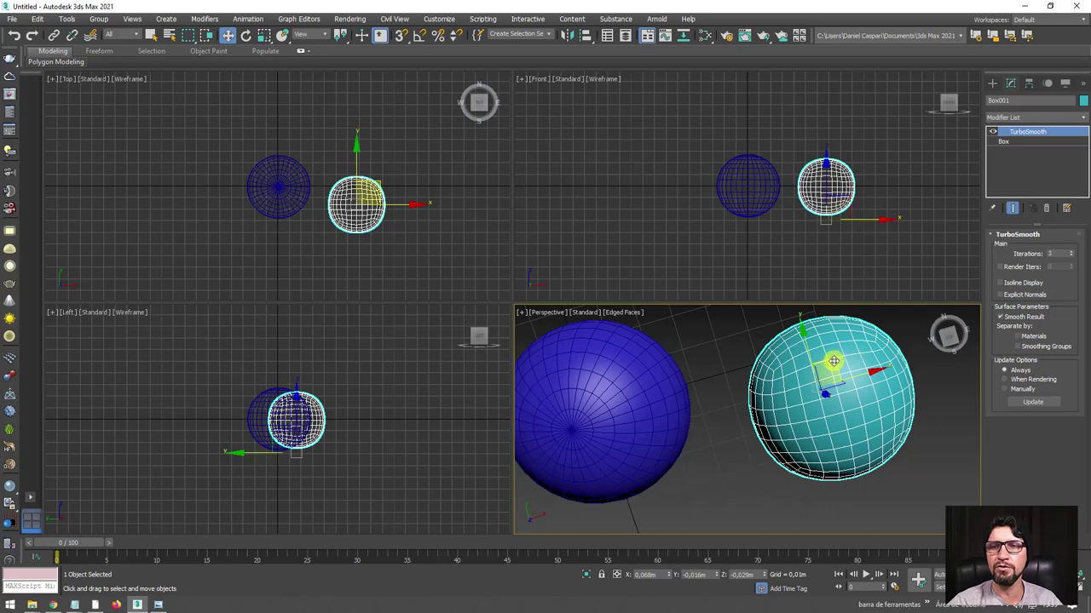
drag(827, 363, 813, 337)
mouse_move(814, 336)
alt+middle_down()
mouse_move(823, 397)
mouse_move(844, 373)
alt+middle_up()
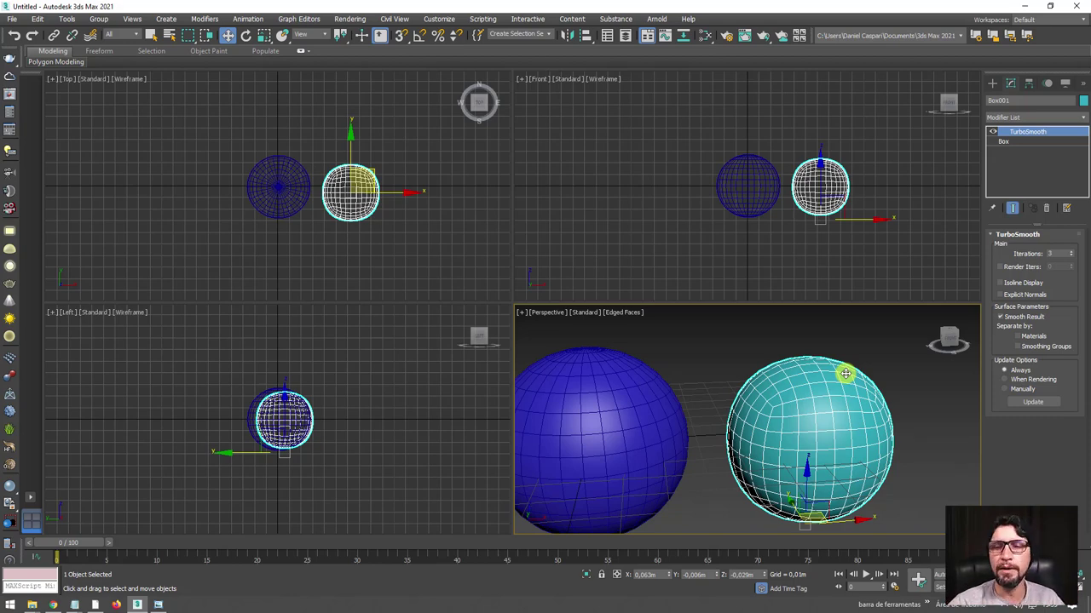
scroll(847, 384, down, 2)
scroll(861, 422, down, 2)
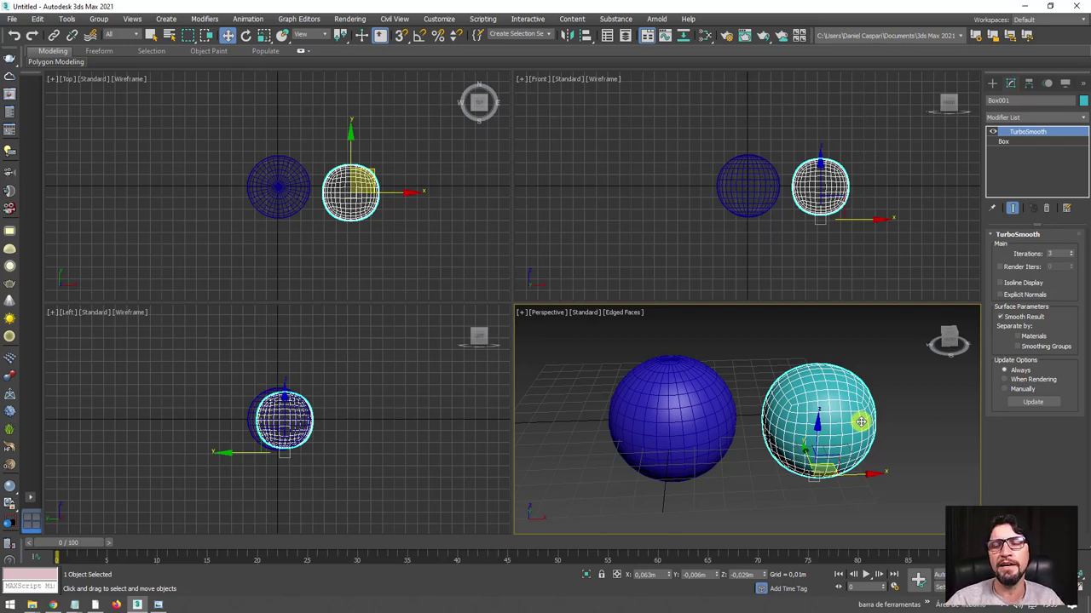
middle_drag(863, 419, 829, 416)
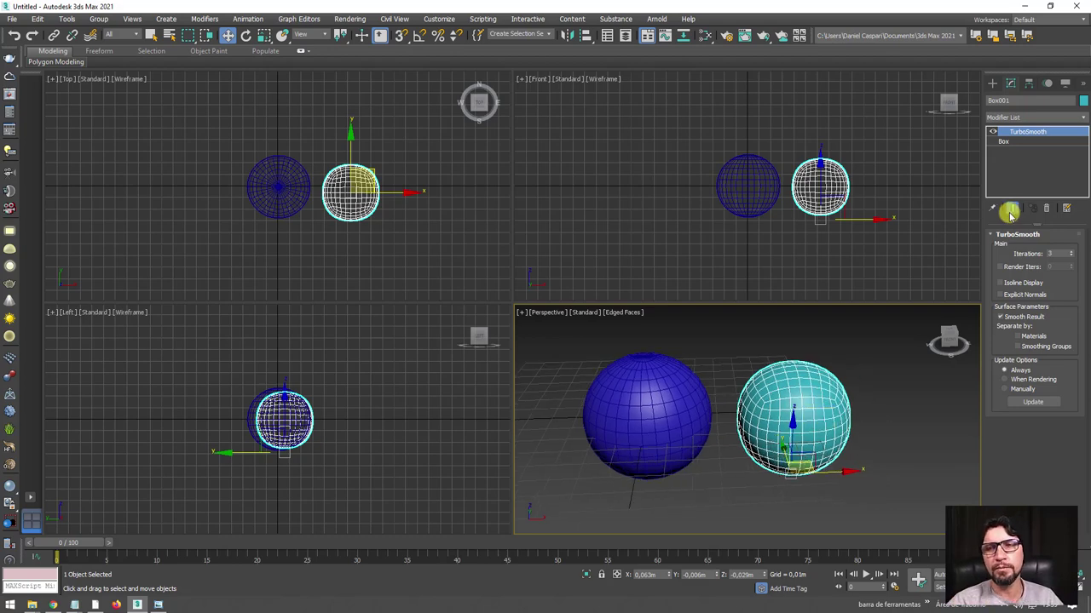
Add a Spherify modifier to the ball, toggling it to compare the shape.
click(1082, 121)
drag(1080, 161, 1082, 500)
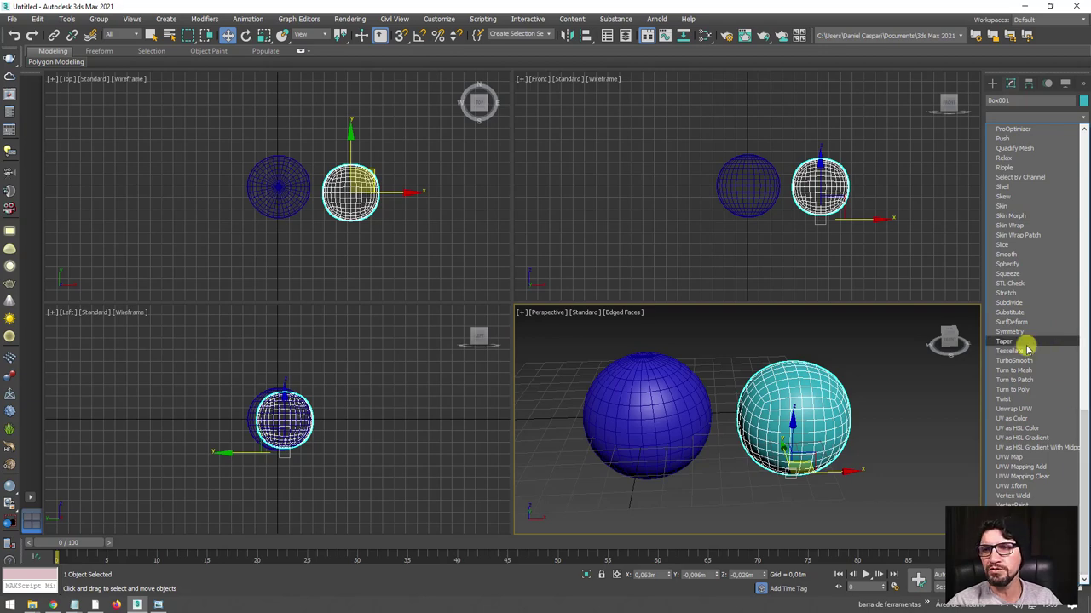
click(1018, 264)
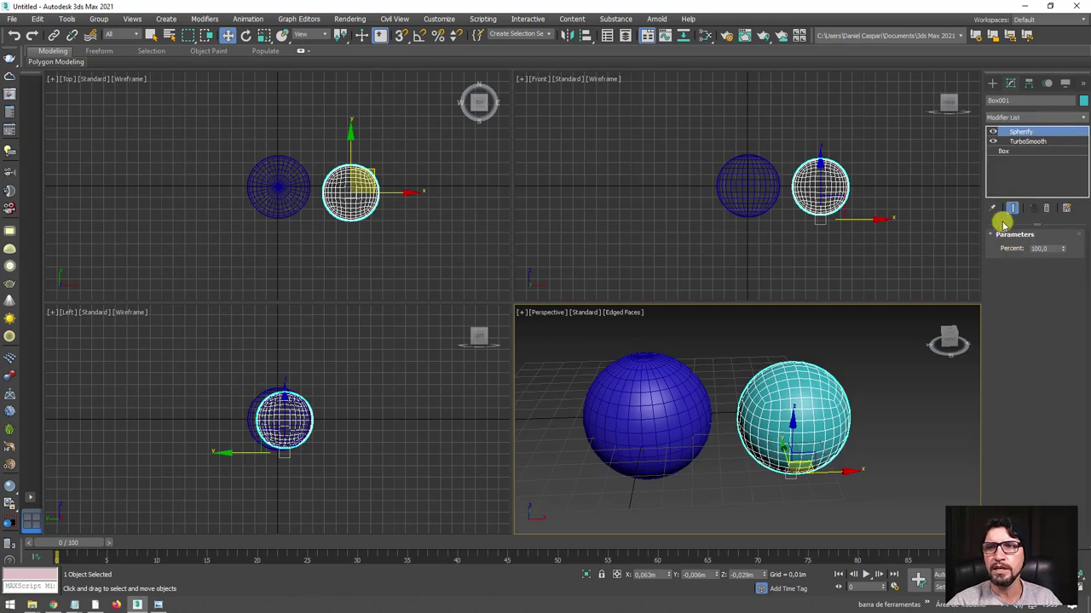
click(992, 132)
click(993, 133)
click(992, 132)
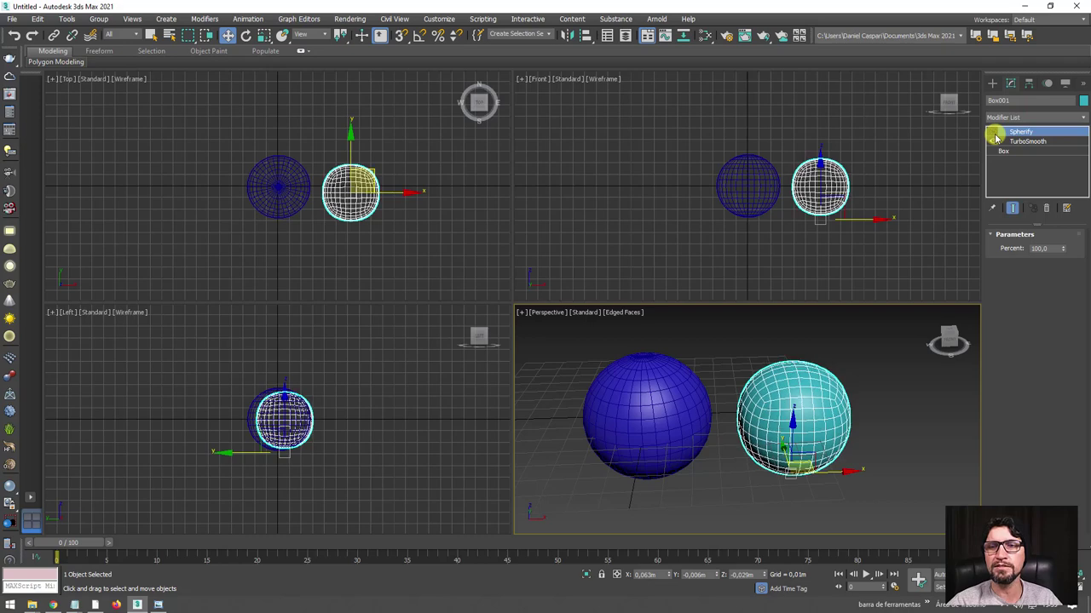
click(994, 133)
click(995, 134)
click(994, 134)
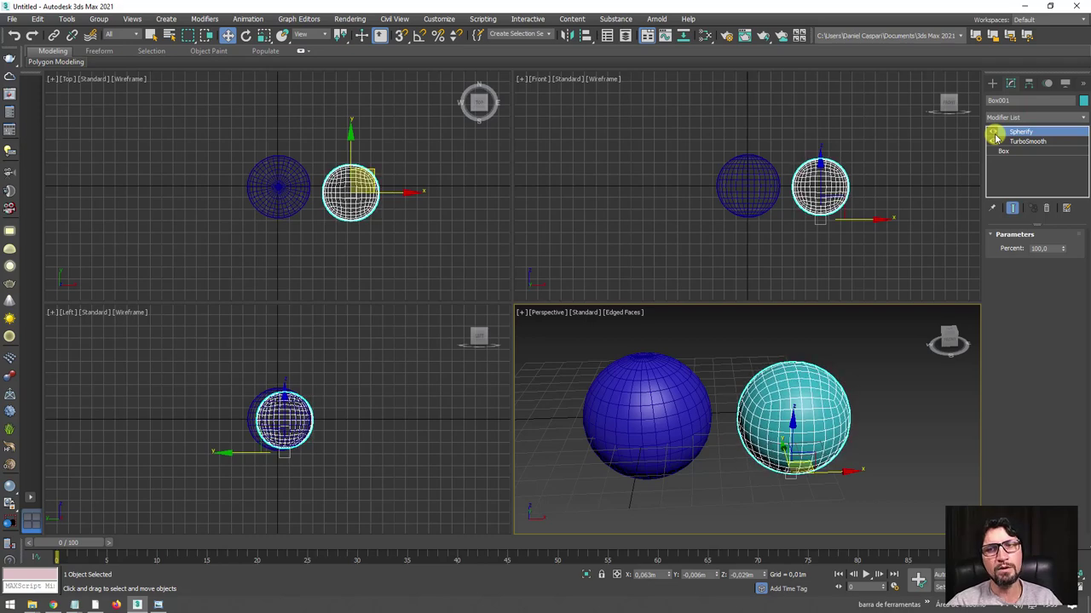
Convert the ball to an Editable Poly.
mouse_move(780, 421)
alt+middle_down()
mouse_move(821, 452)
mouse_move(794, 408)
alt+middle_up()
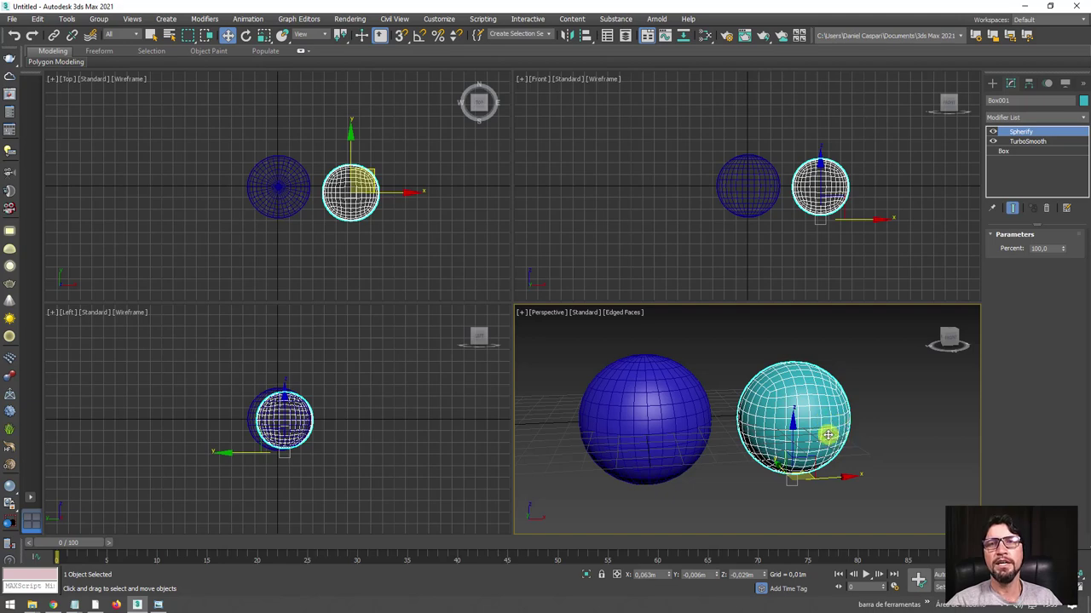
right_click(818, 405)
mouse_move(843, 521)
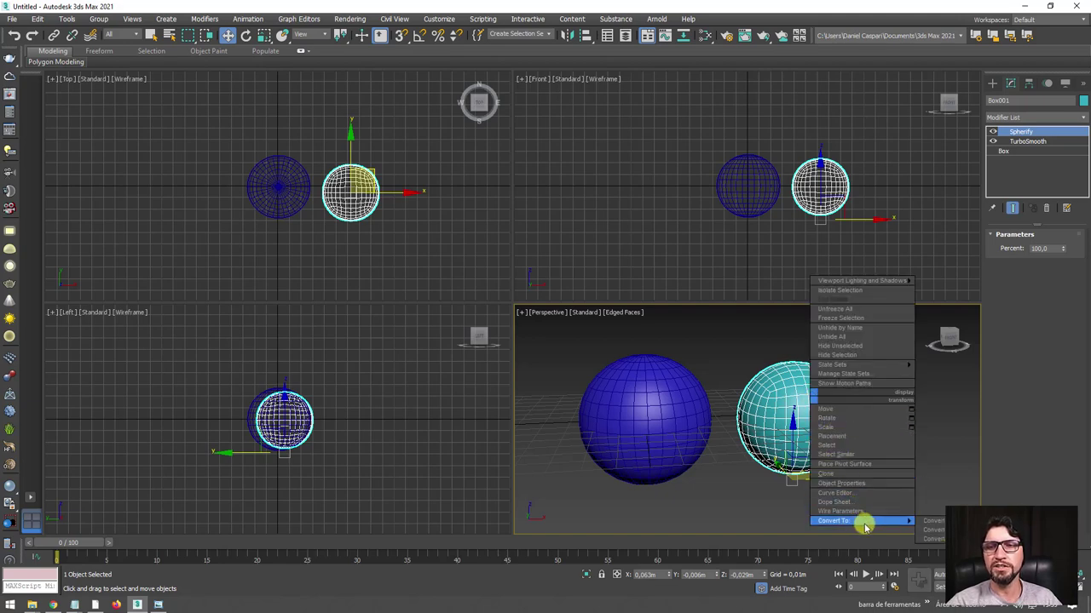
click(937, 522)
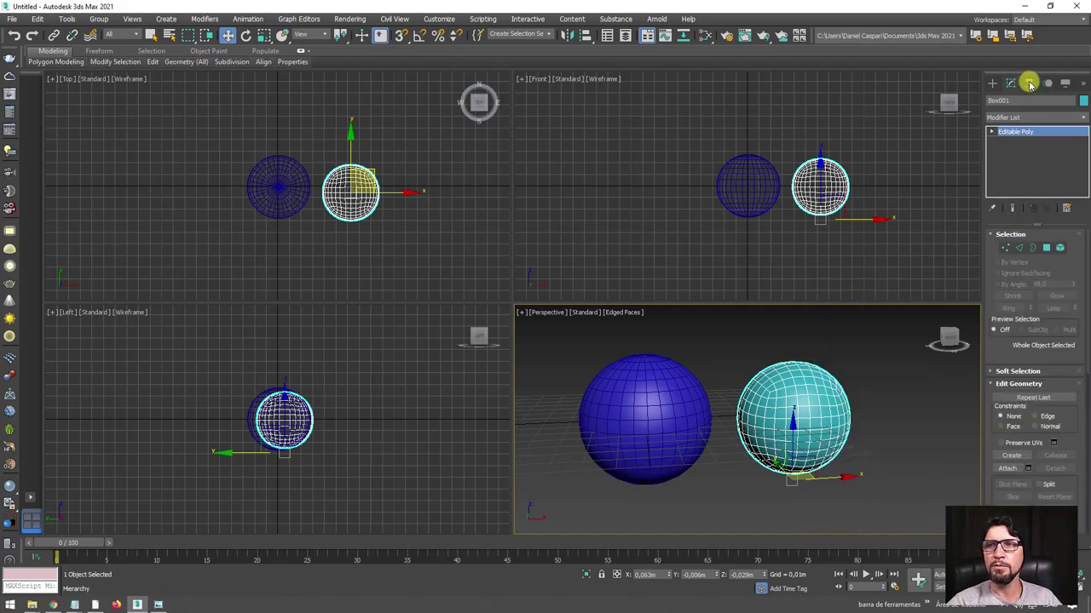
Centre Box001's pivot with Affect Pivot Only and Center to Object, testing it with a cancelled rotation.
key(e)
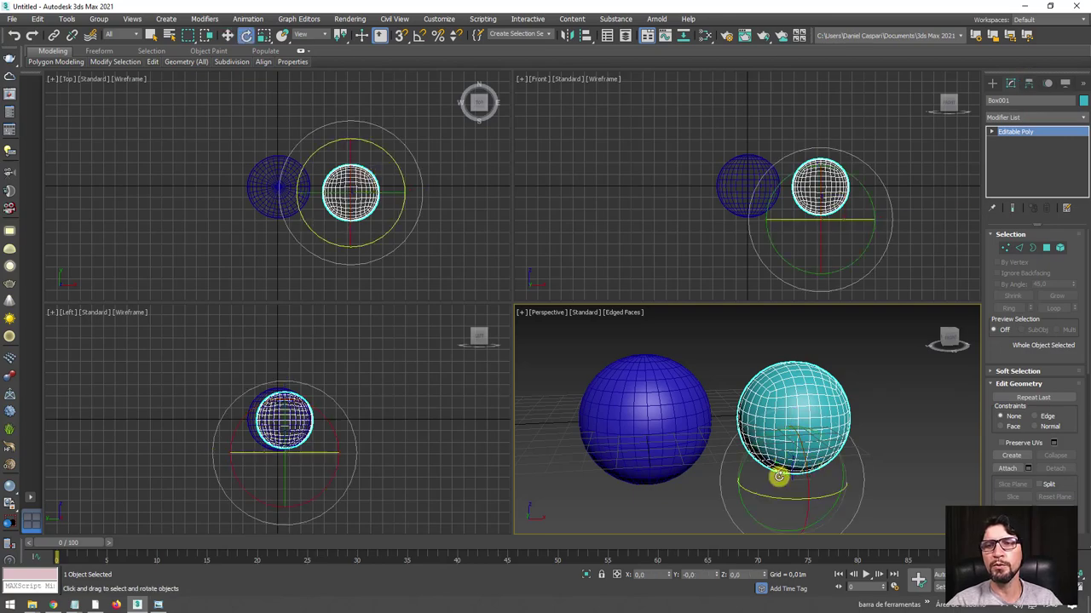
mouse_move(778, 477)
mouse_down()
mouse_move(913, 512)
mouse_move(989, 115)
mouse_up()
click(1029, 83)
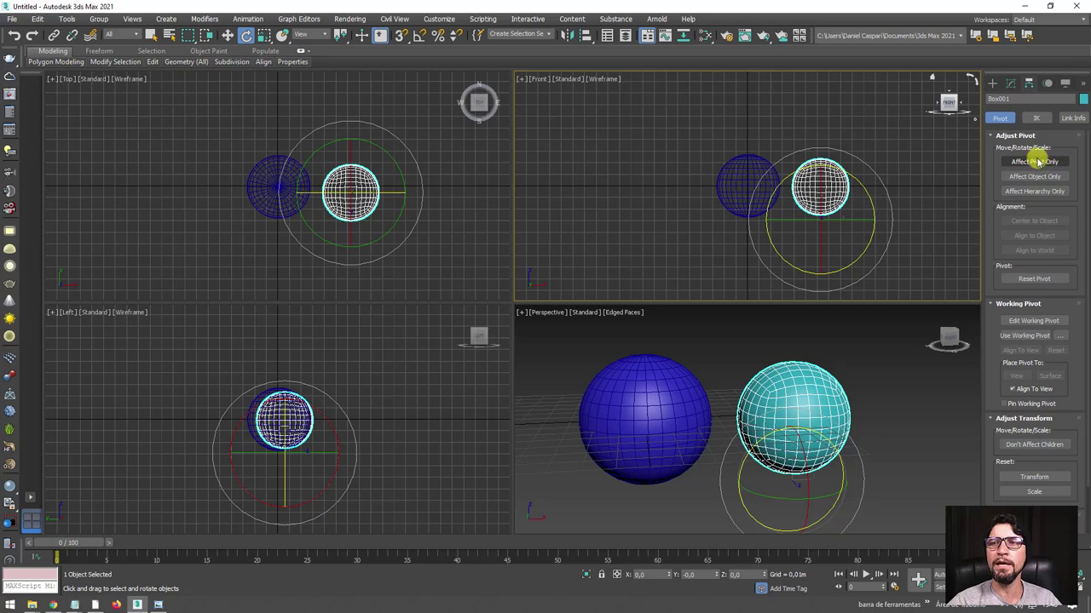
click(1038, 161)
click(1033, 222)
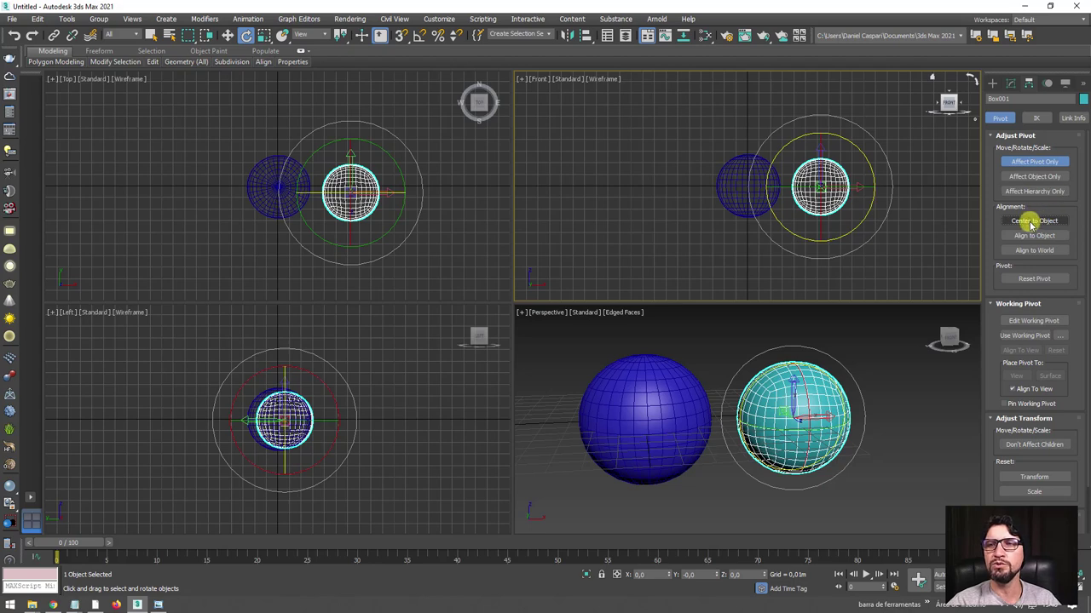
alt+middle_drag(875, 333, 852, 389)
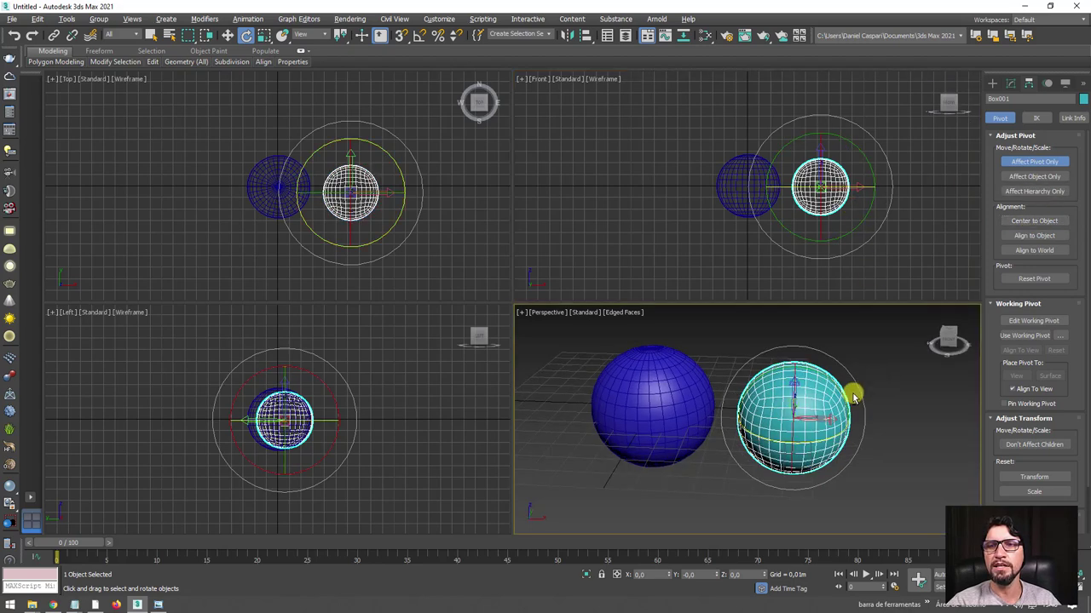
click(1031, 161)
mouse_move(814, 408)
mouse_down()
mouse_move(697, 383)
mouse_move(828, 482)
mouse_move(770, 297)
mouse_move(799, 523)
mouse_move(752, 327)
mouse_up()
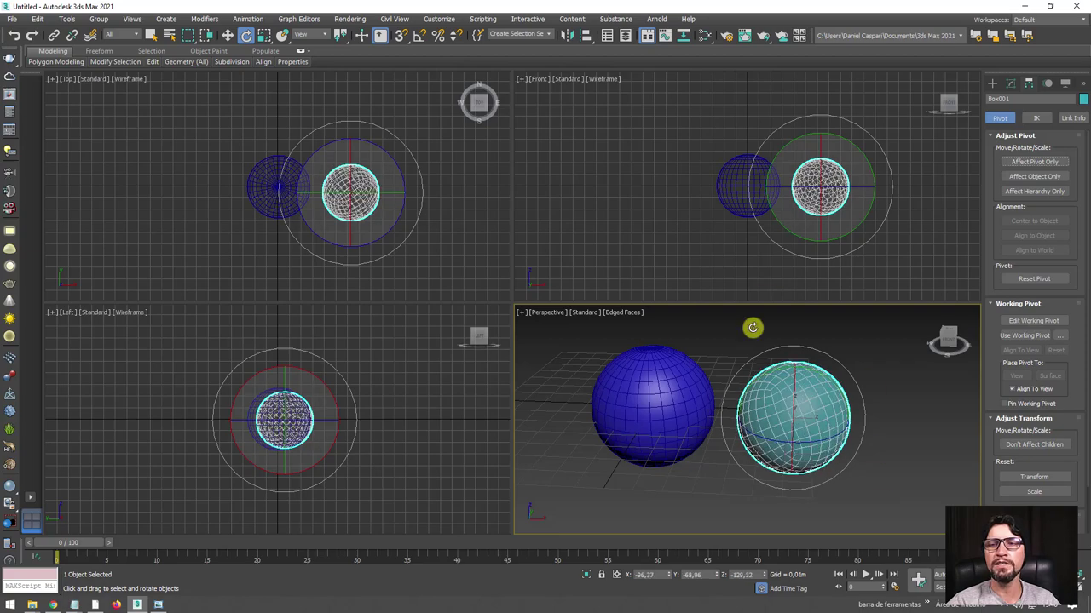
right_click(753, 327)
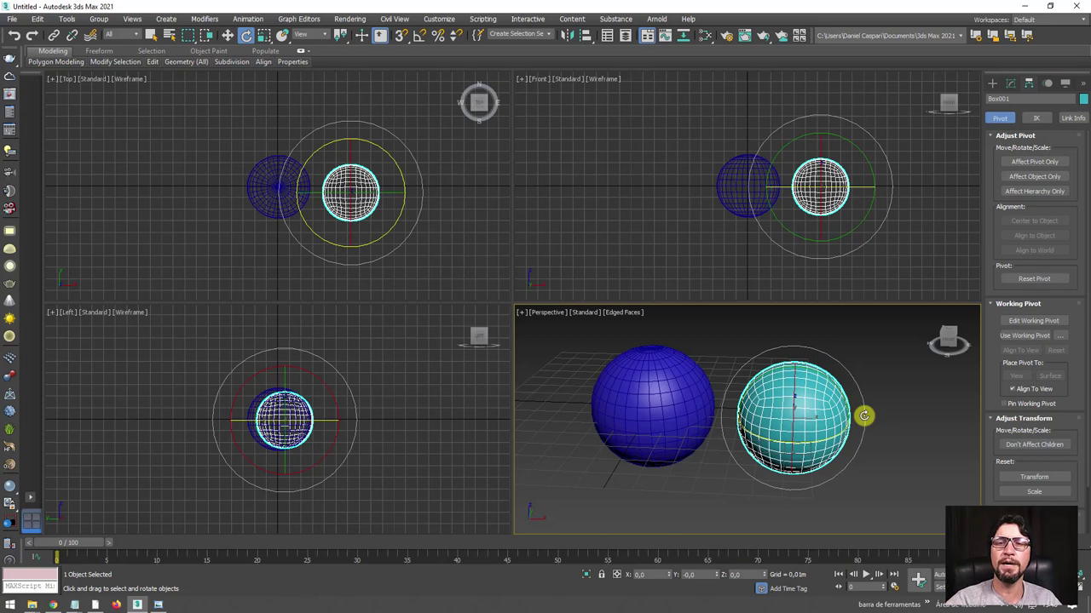
Delete the blue sphere.
click(616, 365)
key(Delete)
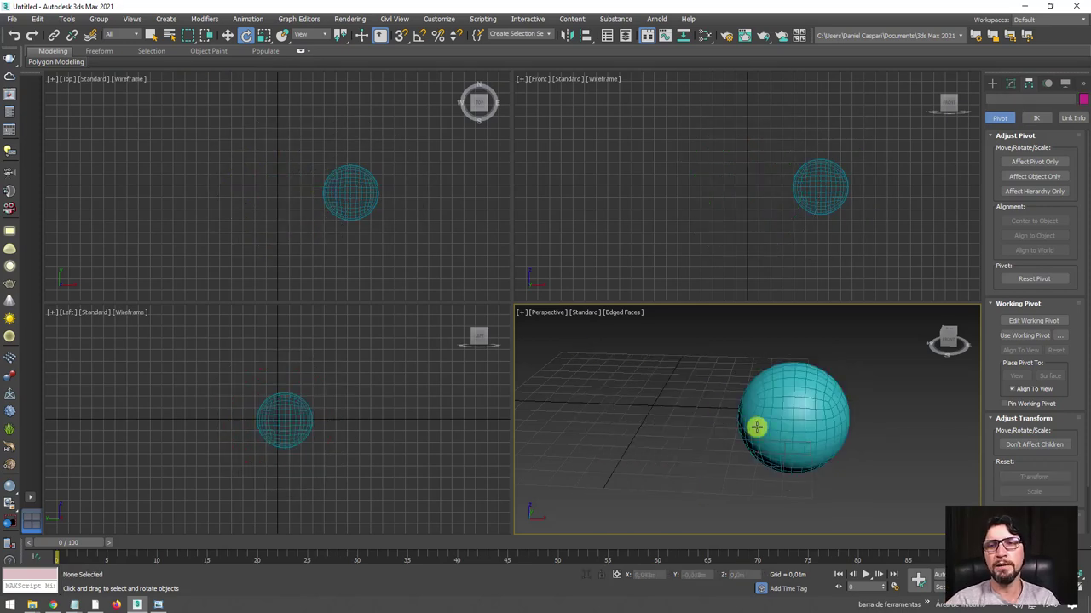
scroll(828, 350, down, 2)
Move the cyan ball, Box001, to the centre of the grid.
click(828, 350)
scroll(827, 208, up, 2)
key(w)
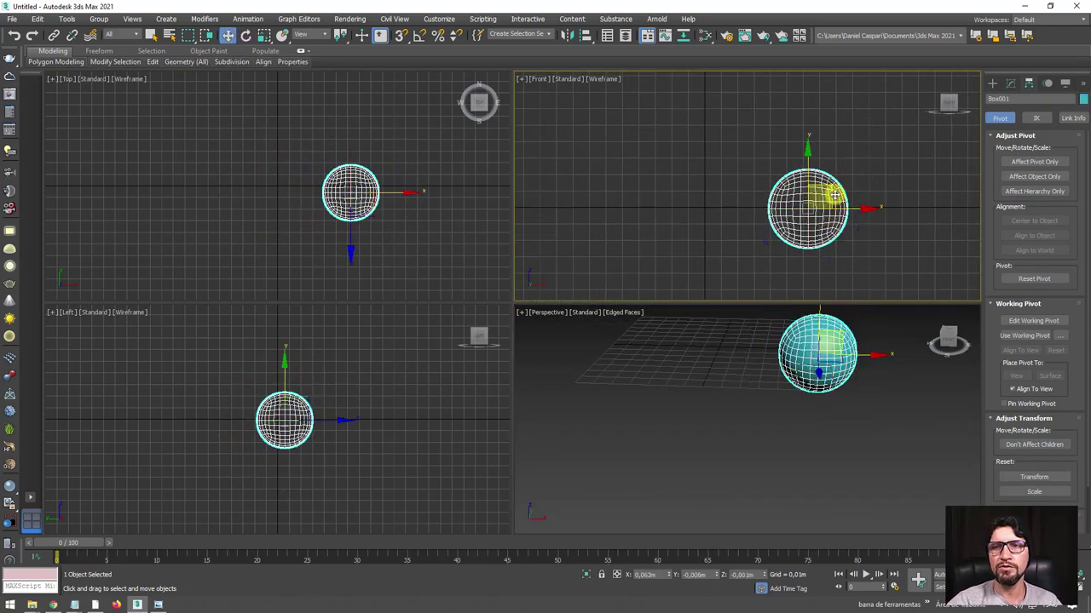
mouse_move(827, 195)
mouse_down()
mouse_move(788, 140)
mouse_move(721, 151)
mouse_up()
mouse_move(752, 409)
alt+middle_down()
mouse_move(767, 442)
mouse_move(694, 451)
alt+middle_up()
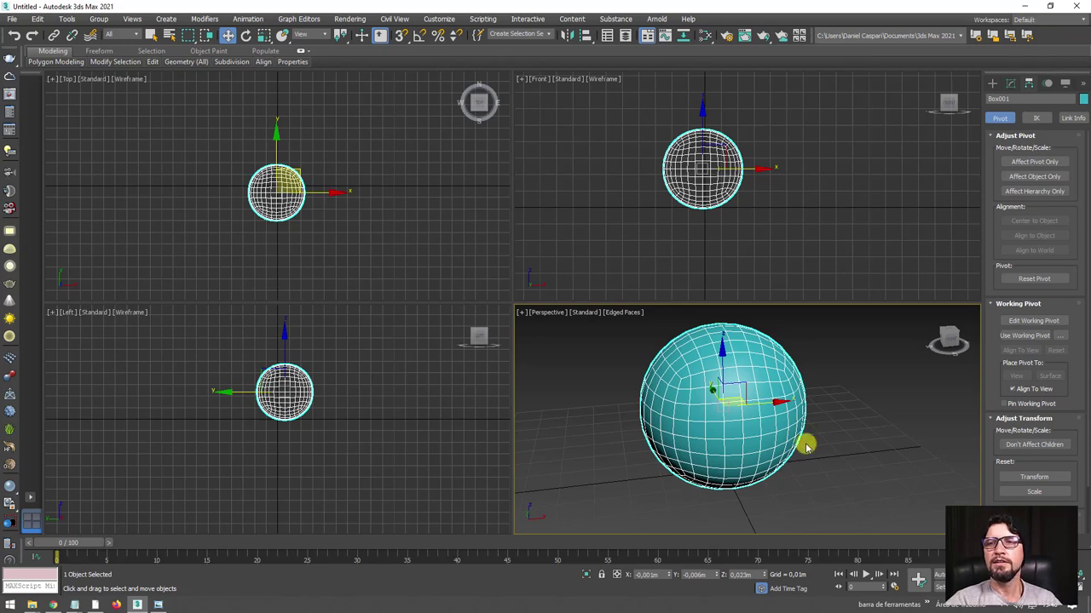
Bring up the textura photoshop folder window, shrink it and place it beside the viewports.
click(31, 605)
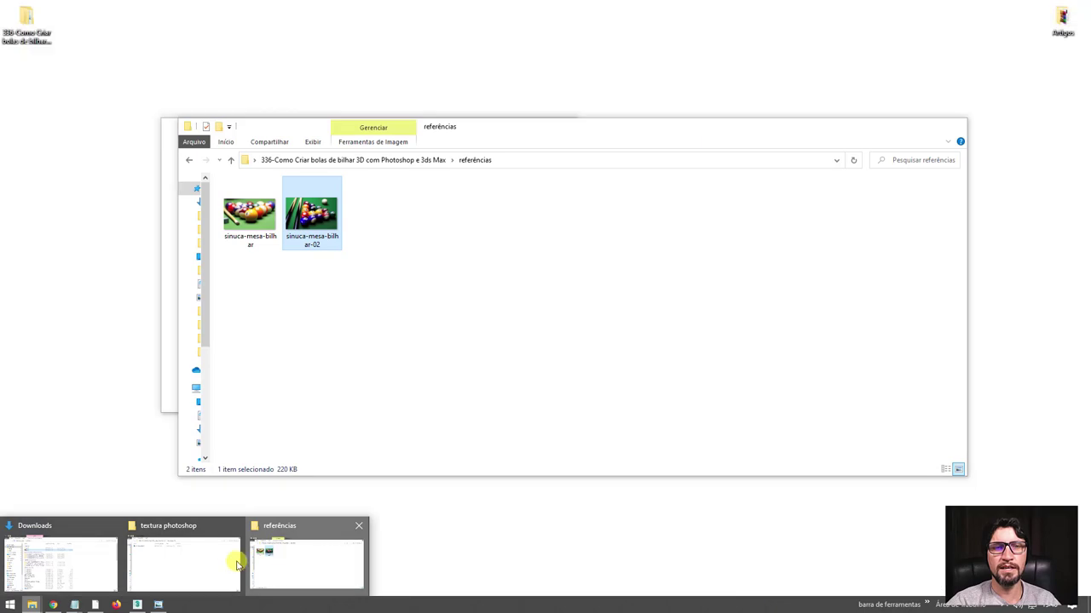
click(228, 560)
mouse_move(476, 122)
mouse_down()
mouse_move(1032, 447)
mouse_move(1086, 253)
mouse_move(1037, 236)
mouse_move(352, 205)
mouse_up()
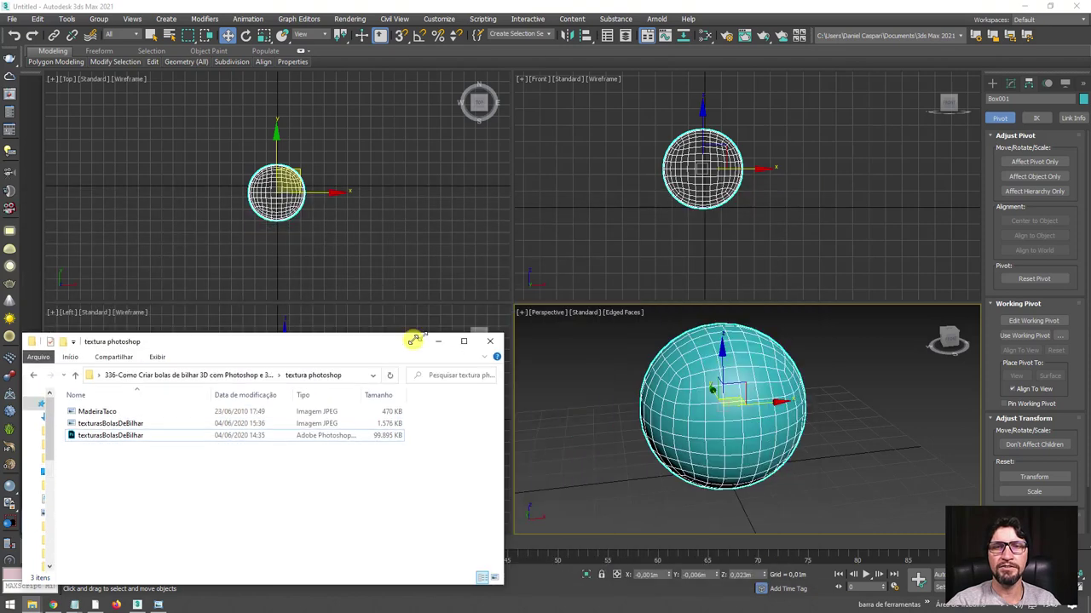
drag(810, 189, 452, 380)
drag(311, 390, 360, 160)
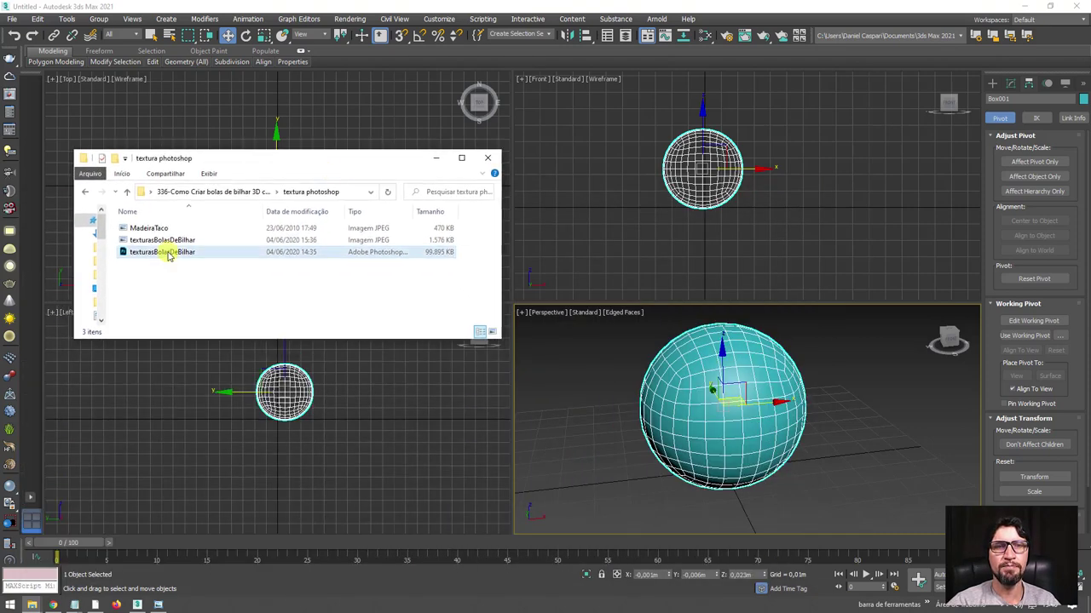
Drag texturasBolasDeBilhar.jpg from the Large icons view onto the sphere and inspect the result.
click(138, 242)
click(492, 331)
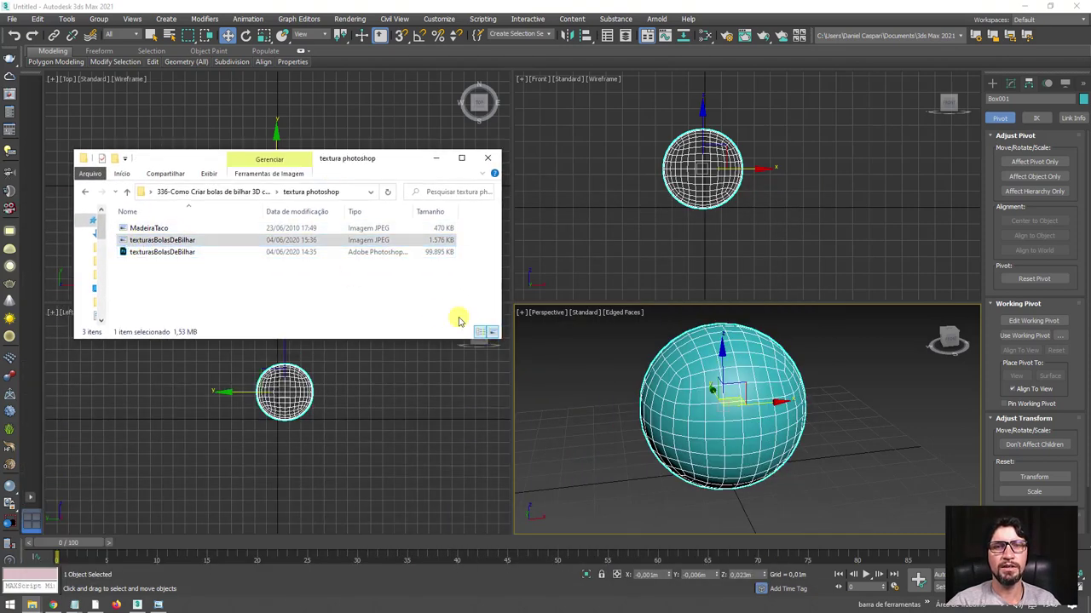
drag(210, 247, 731, 394)
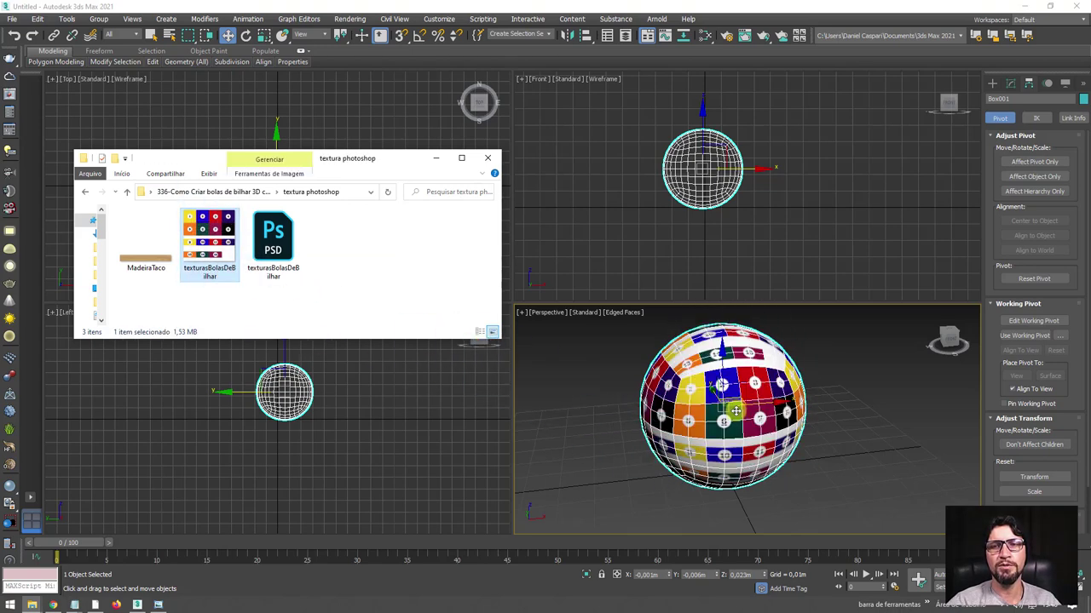
mouse_move(839, 420)
alt+middle_down()
mouse_move(858, 432)
mouse_move(783, 415)
alt+middle_up()
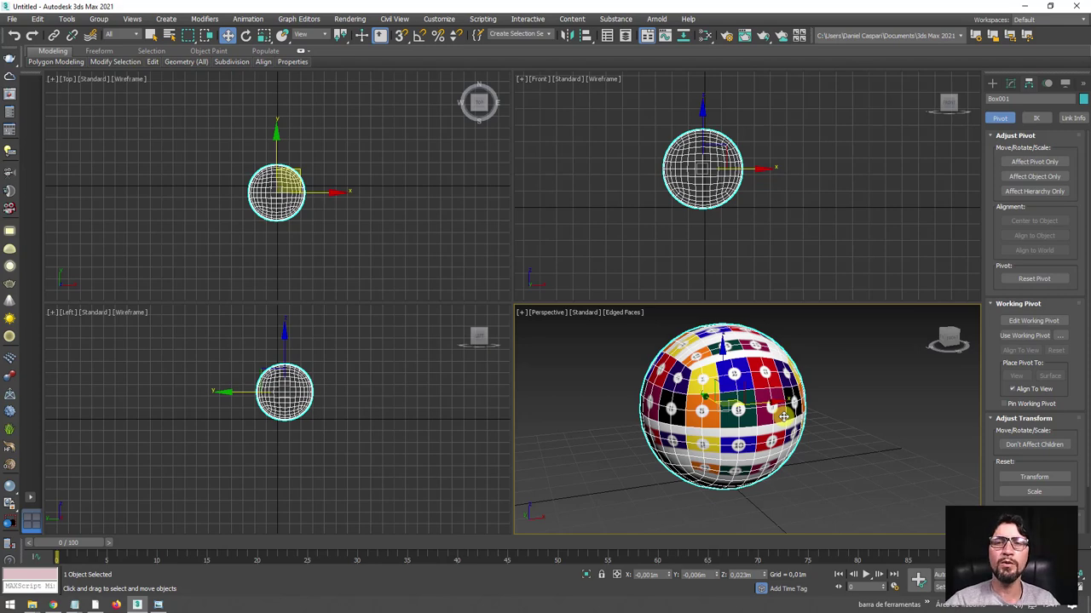
alt+middle_drag(762, 337, 774, 391)
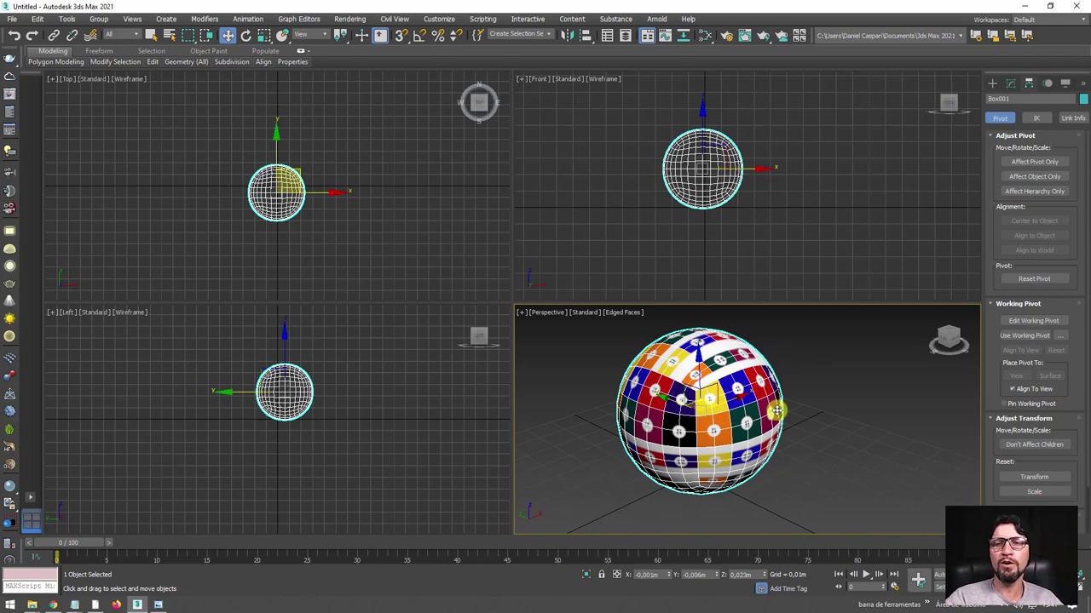
Add a UVW Map modifier to Box001 from the Modifier List.
click(1011, 83)
click(1064, 111)
drag(1083, 157, 1085, 461)
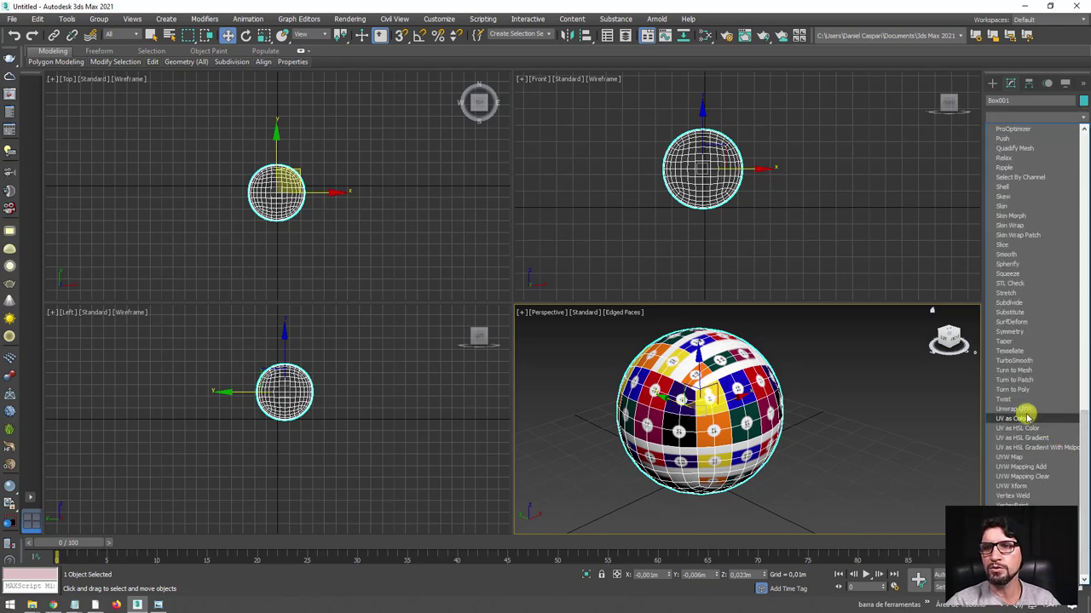
click(1016, 458)
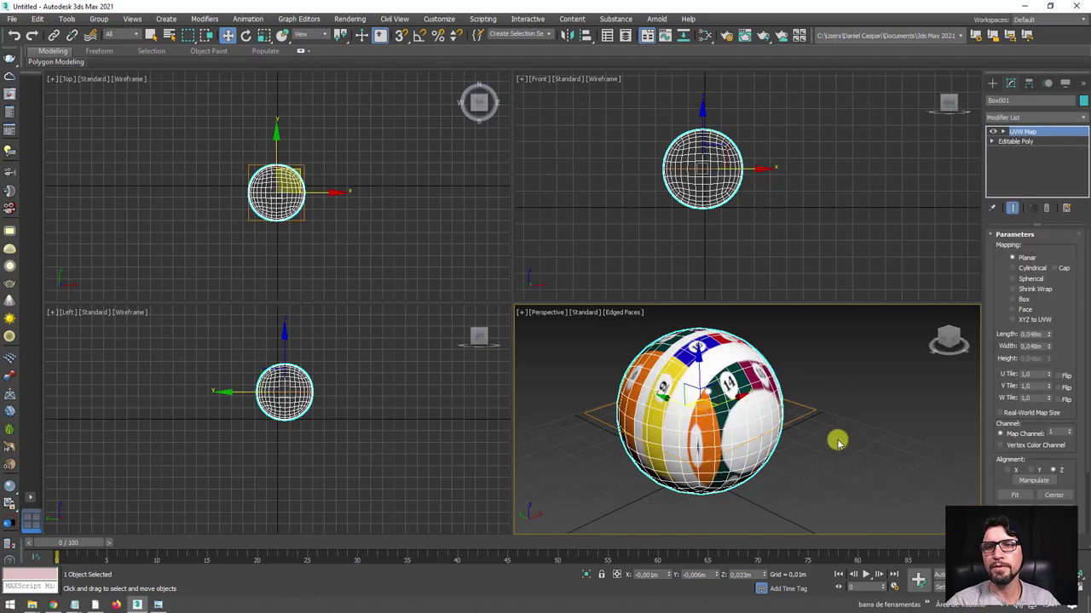
mouse_move(835, 441)
alt+middle_down()
mouse_move(857, 363)
mouse_move(918, 417)
mouse_move(861, 431)
mouse_move(915, 431)
mouse_move(873, 428)
alt+middle_up()
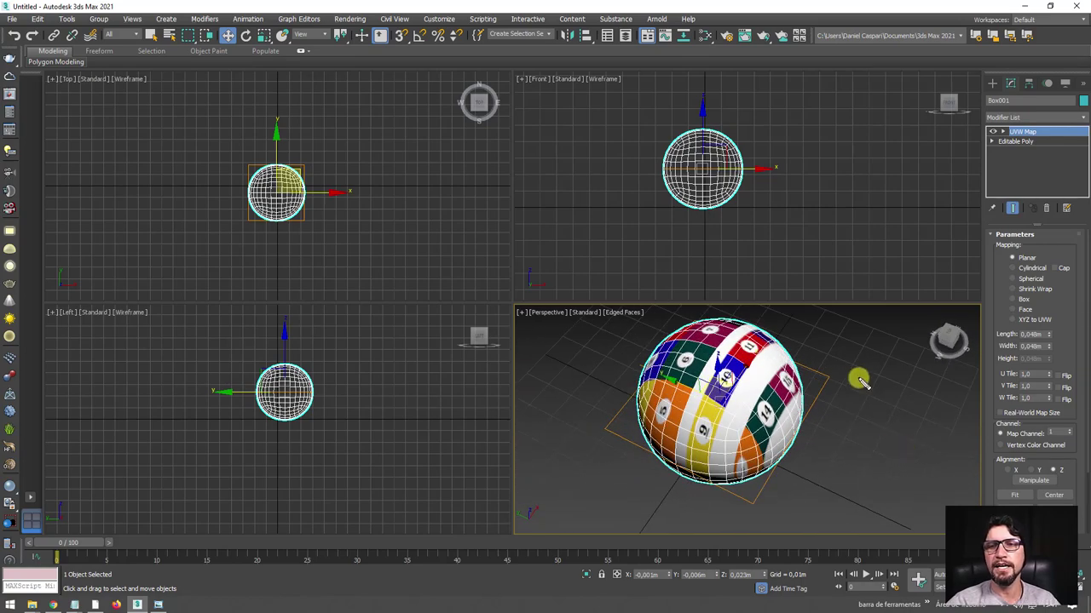
drag(829, 376, 743, 329)
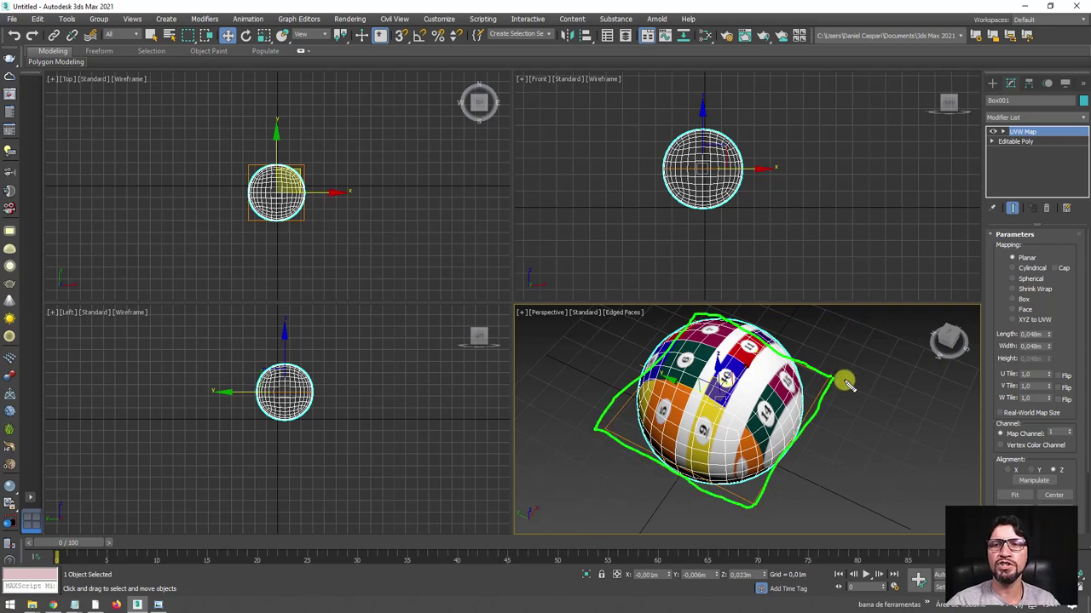
mouse_move(841, 392)
alt+middle_down()
mouse_move(852, 406)
mouse_move(835, 348)
mouse_move(830, 413)
alt+middle_up()
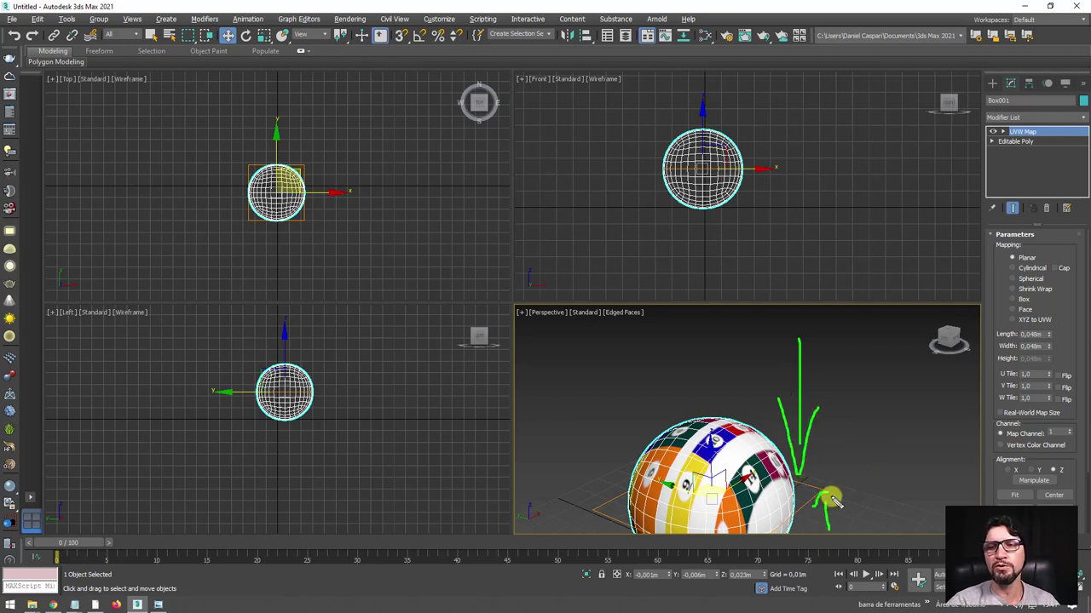
mouse_move(853, 501)
alt+middle_down()
mouse_move(859, 432)
mouse_move(863, 487)
mouse_move(847, 480)
mouse_move(860, 450)
alt+middle_up()
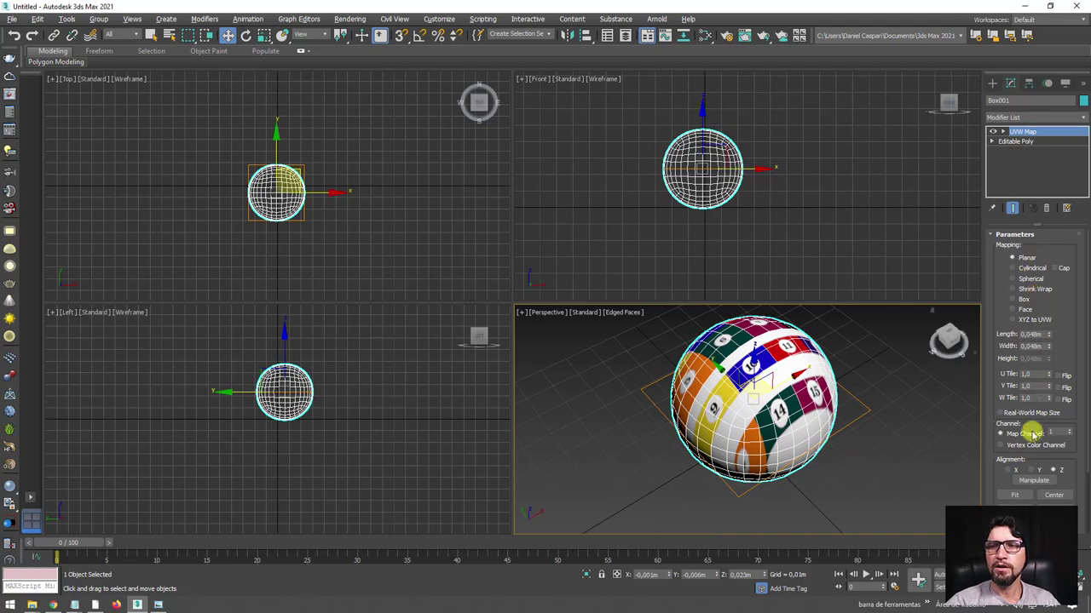
Set the Planar mapping alignment to Y so the numbered tiles face front.
click(1030, 470)
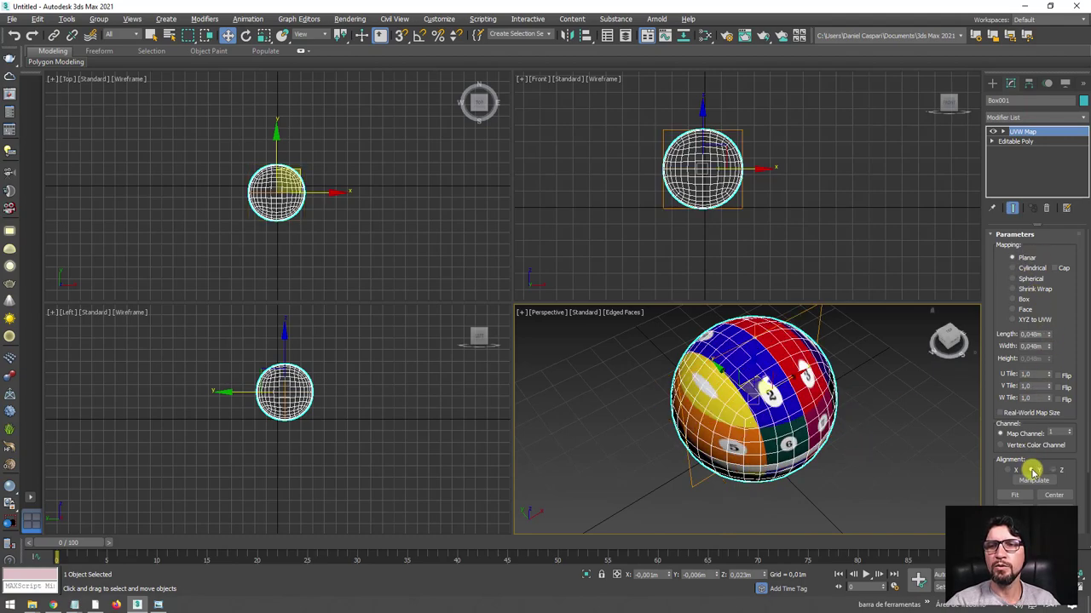
mouse_move(840, 433)
alt+middle_down()
mouse_move(869, 392)
mouse_move(859, 392)
mouse_move(940, 399)
mouse_move(895, 409)
mouse_move(844, 400)
alt+middle_up()
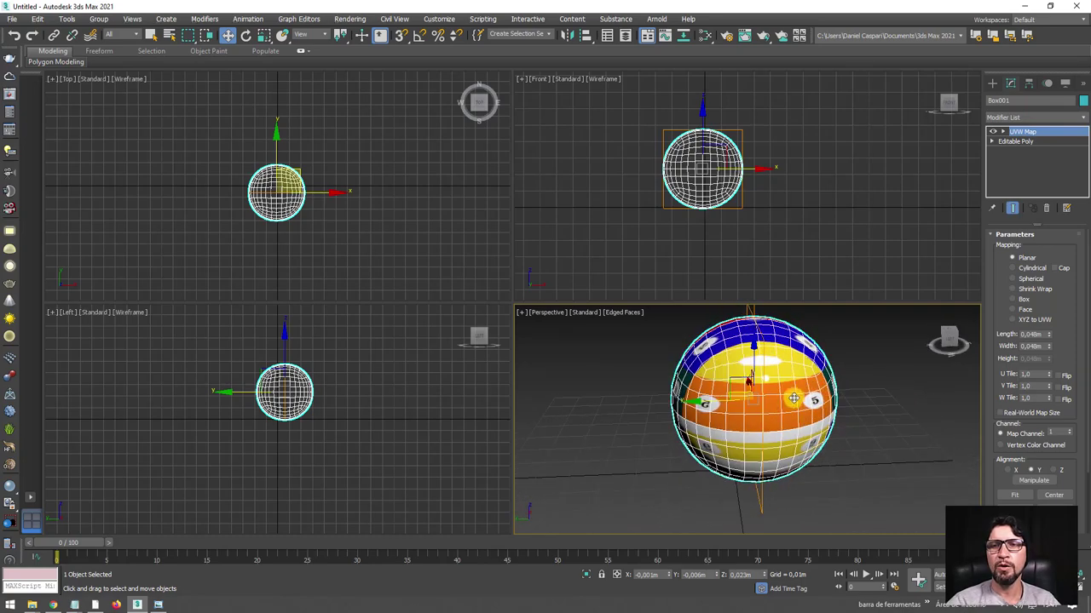
scroll(767, 401, up, 5)
mouse_move(767, 400)
alt+middle_down()
mouse_move(747, 397)
mouse_move(920, 403)
mouse_move(843, 418)
mouse_move(769, 463)
mouse_move(577, 372)
alt+middle_up()
scroll(797, 443, down, 3)
scroll(770, 463, down, 2)
alt+middle_drag(780, 436, 679, 296)
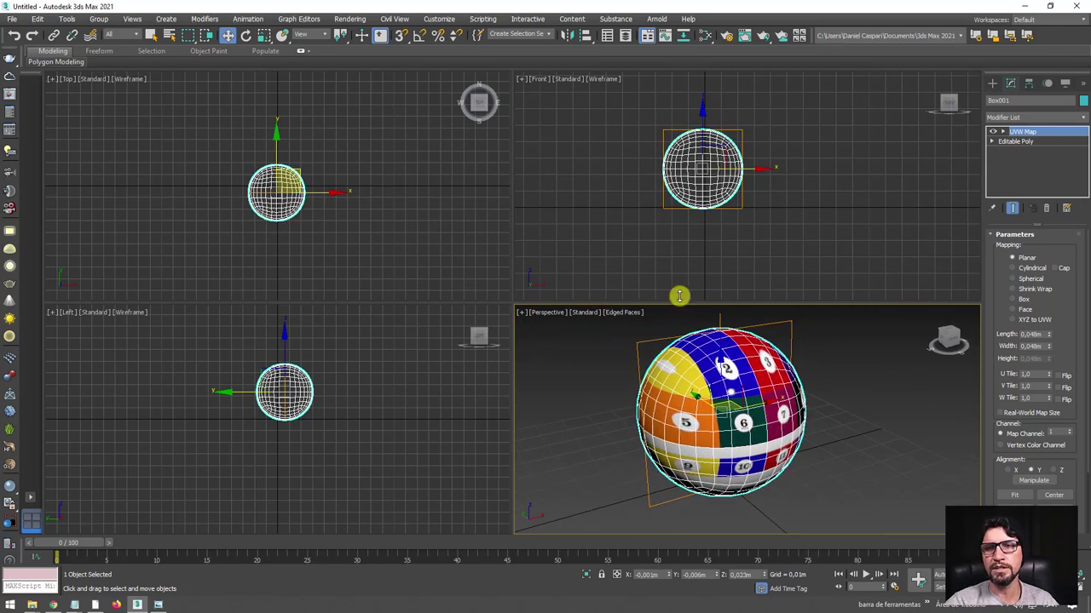
Maximize the Perspective view, select the UVW Map gizmo and scale it up.
click(1078, 588)
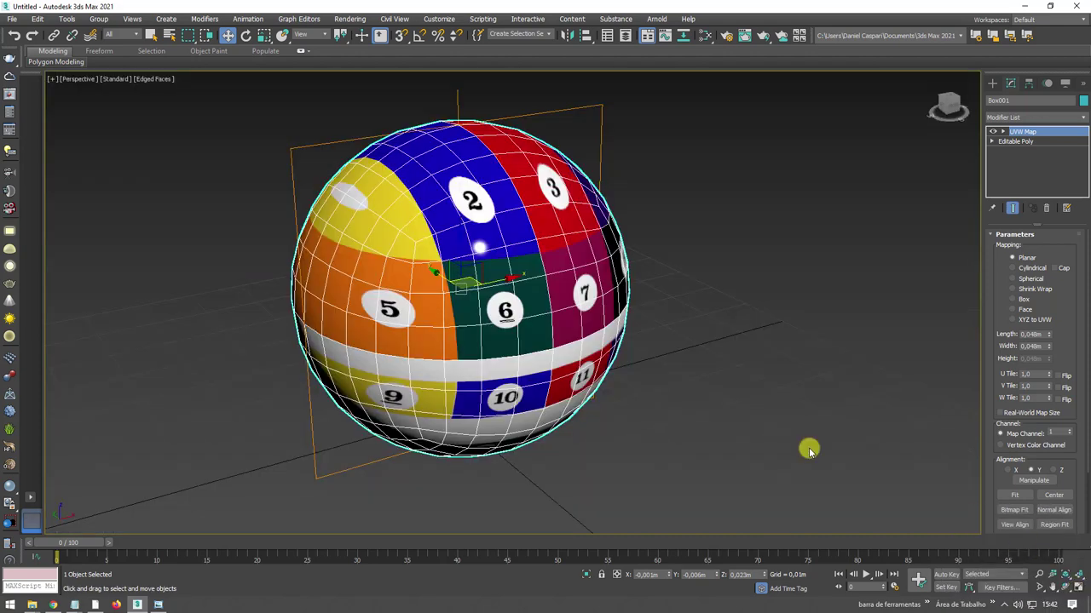
scroll(645, 362, down, 1)
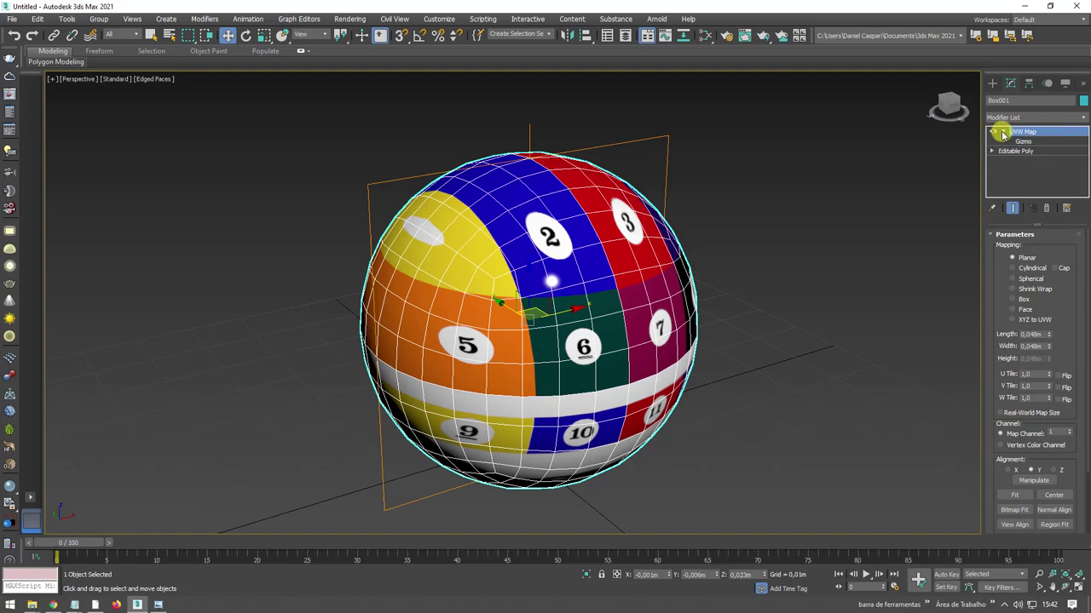
click(1021, 141)
alt+middle_drag(593, 236, 590, 345)
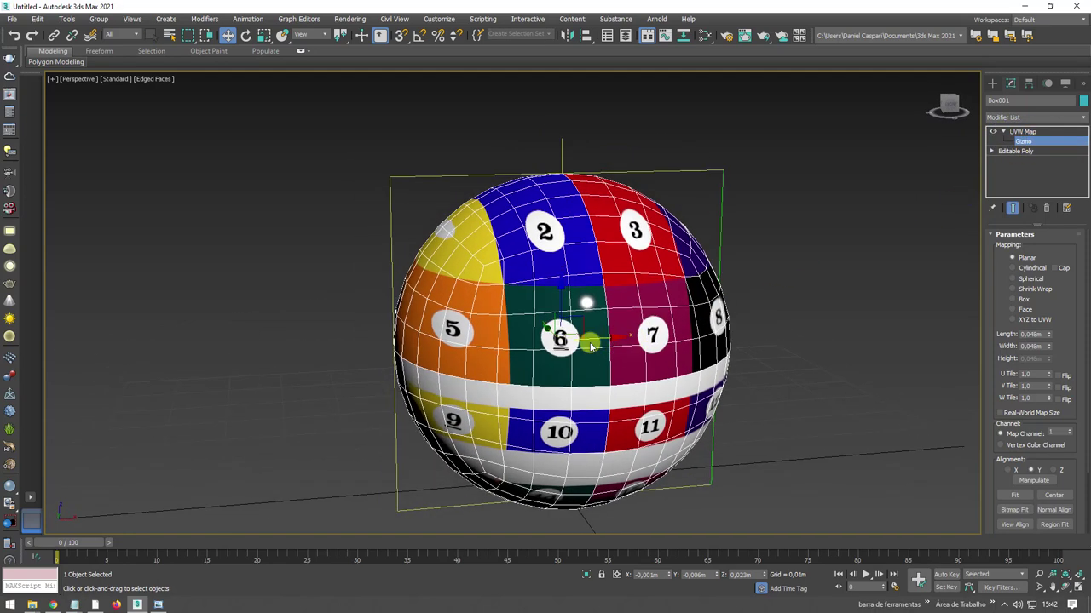
key(r)
drag(555, 332, 565, 214)
Move the mapping gizmo so the 6 tile sits roughly centred on the ball.
key(w)
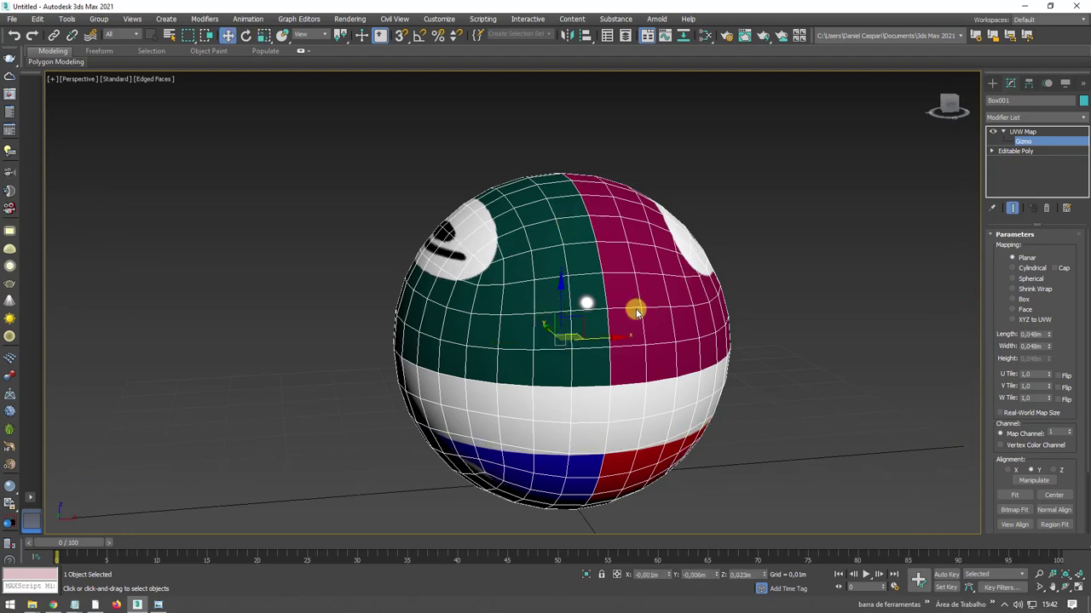
alt+middle_drag(584, 301, 588, 315)
scroll(598, 304, up, 2)
mouse_move(597, 304)
mouse_down()
mouse_move(696, 390)
mouse_move(695, 417)
mouse_move(693, 397)
mouse_move(739, 428)
mouse_move(747, 448)
mouse_up()
key(e)
key(r)
key(w)
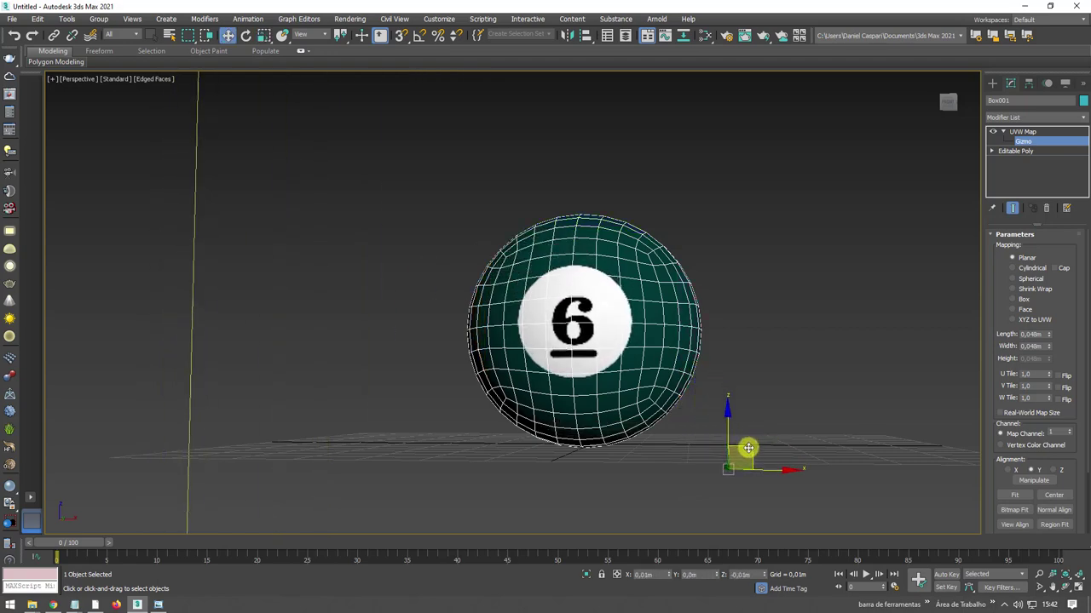
mouse_move(679, 343)
alt+middle_down()
mouse_move(639, 267)
mouse_move(689, 288)
mouse_move(755, 281)
mouse_move(754, 311)
alt+middle_up()
scroll(792, 283, up, 3)
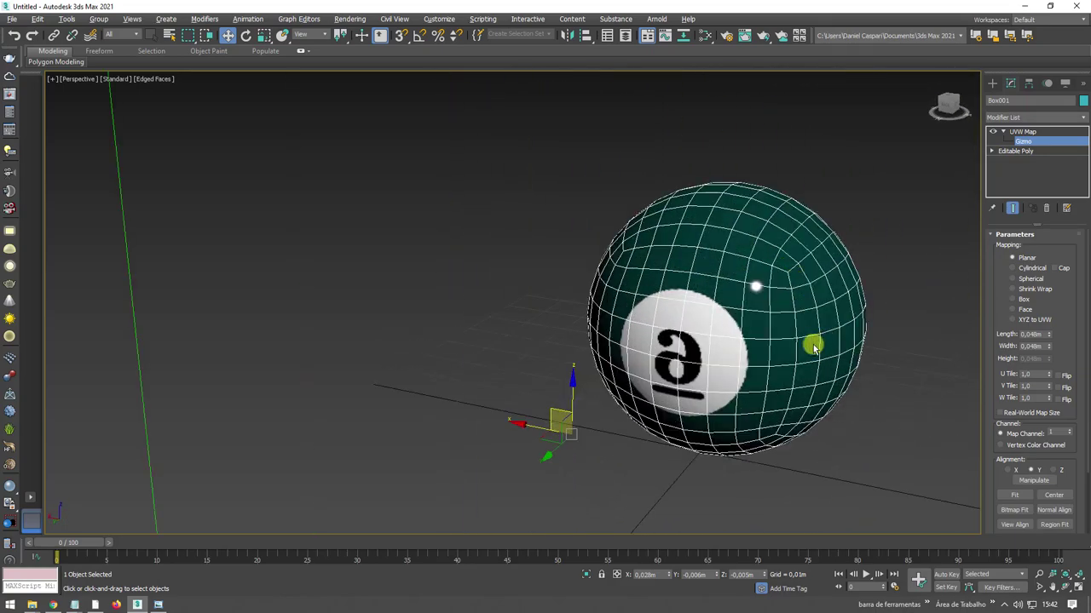
alt+middle_drag(768, 349, 582, 333)
scroll(582, 332, down, 4)
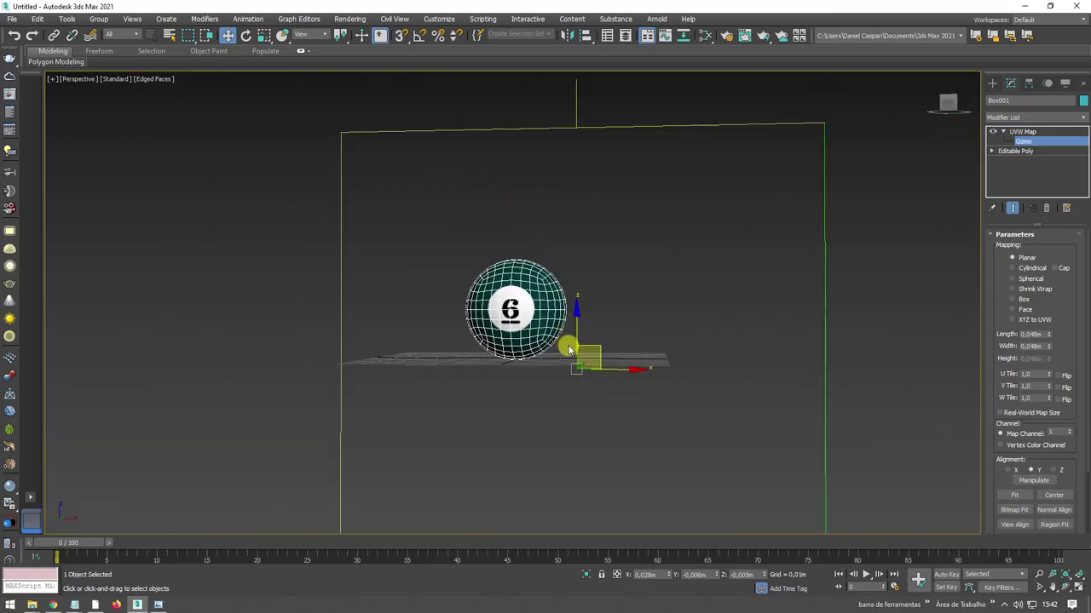
scroll(569, 349, up, 2)
Resize the gizmo slightly and shift the 6 decal left and up.
key(e)
key(r)
drag(594, 411, 593, 406)
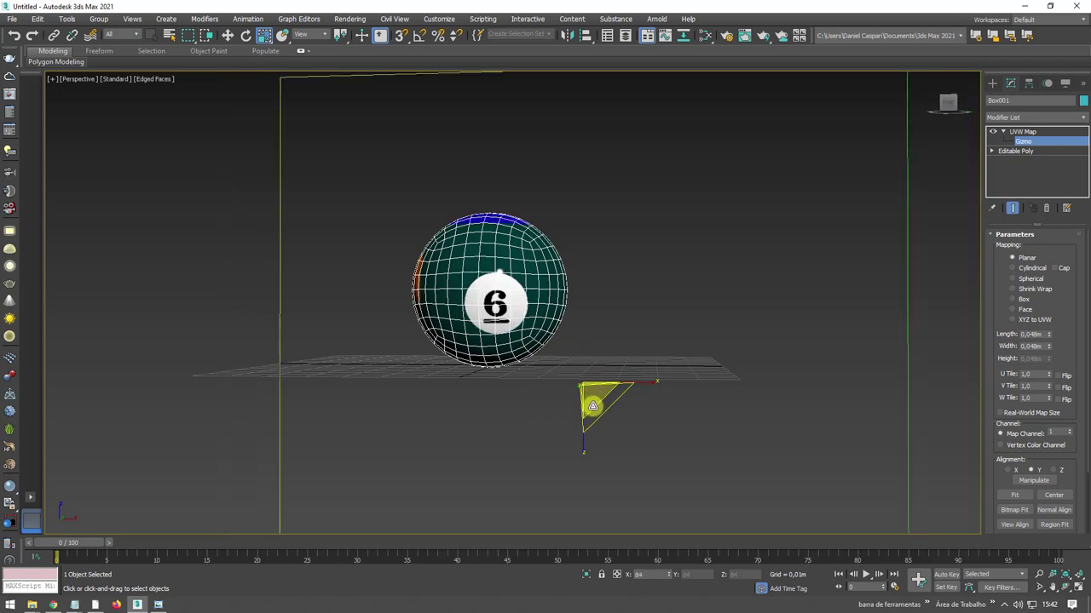
key(w)
drag(604, 361, 570, 346)
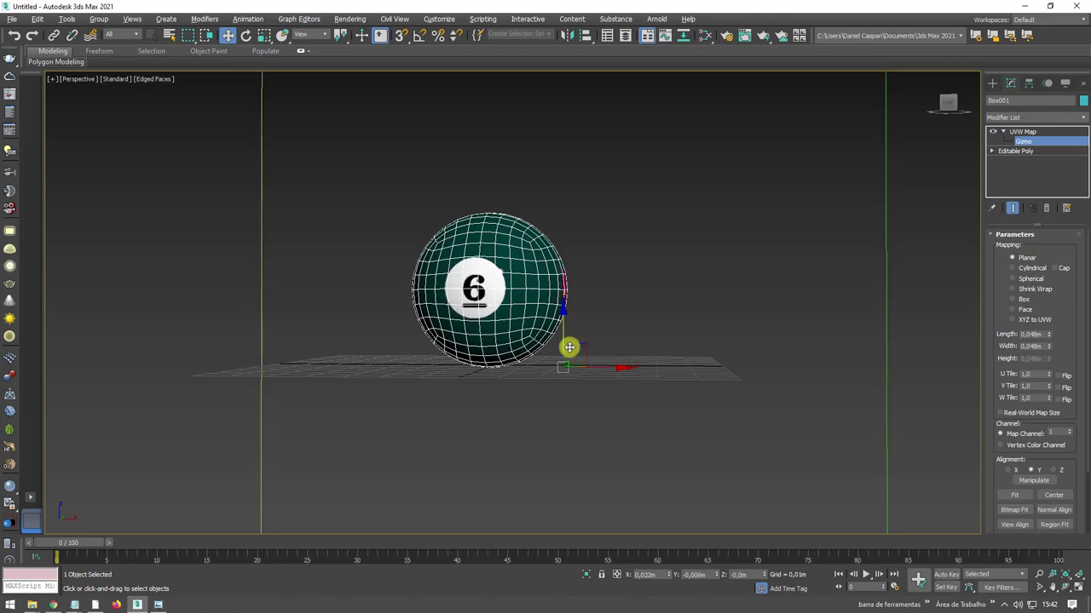
alt+middle_drag(571, 346, 578, 355)
In the shaded Front view, shift the 6 decal to the right.
key(f)
middle_drag(494, 304, 628, 345)
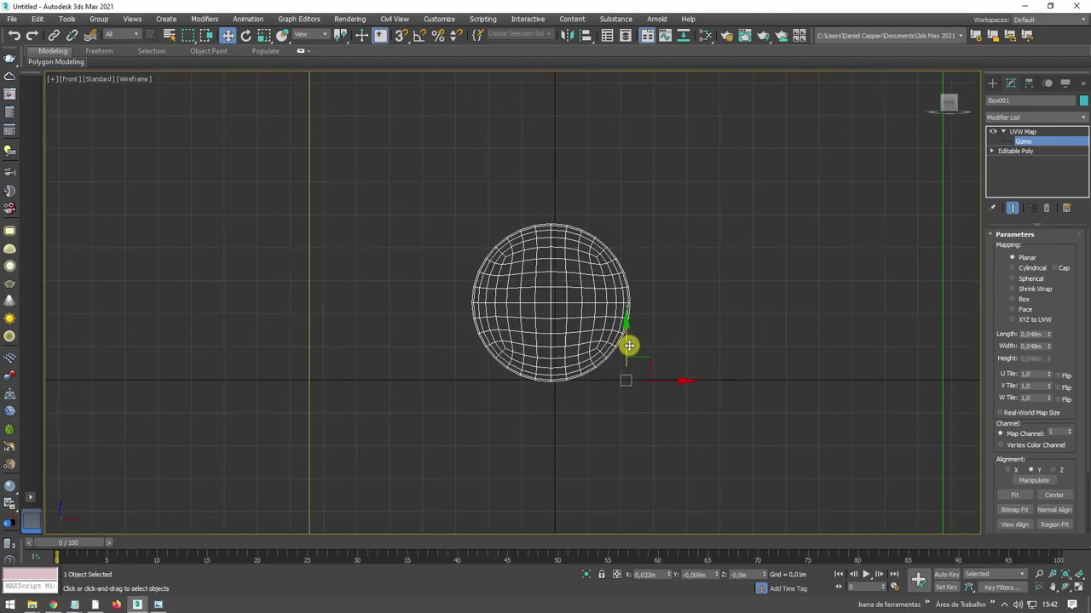
key(F3)
scroll(627, 348, up, 2)
scroll(631, 379, up, 2)
mouse_move(638, 378)
mouse_down()
mouse_move(652, 377)
mouse_move(649, 368)
mouse_move(694, 404)
mouse_up()
key(r)
key(w)
key(e)
key(r)
key(w)
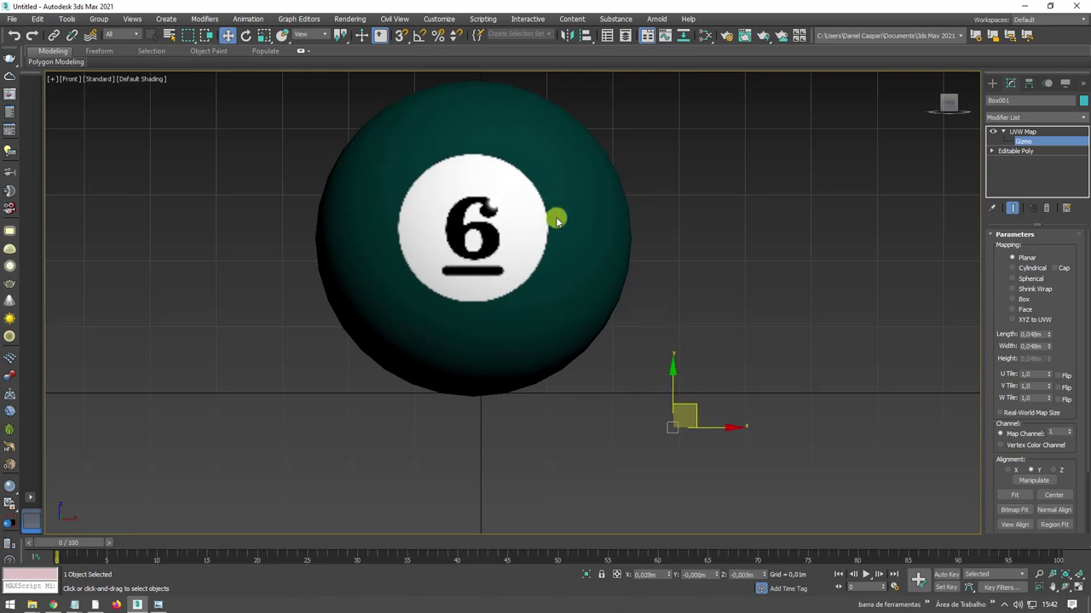
Nudge the 6 decal in the Front view until it is centred on the ball.
middle_drag(555, 220, 614, 261)
scroll(614, 261, up, 2)
scroll(453, 316, up, 2)
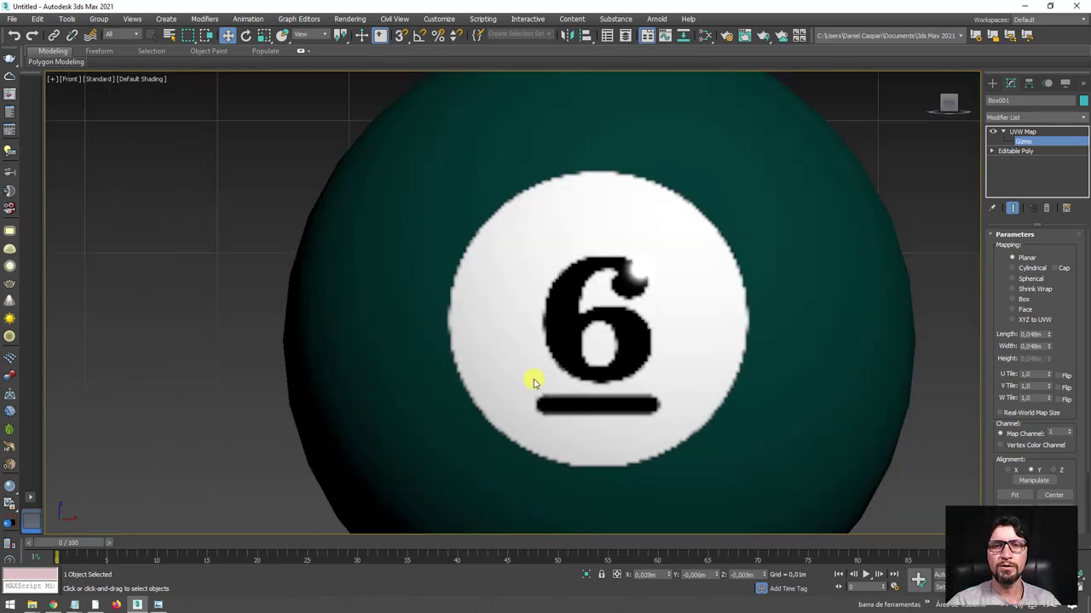
scroll(534, 383, down, 4)
middle_drag(633, 389, 641, 316)
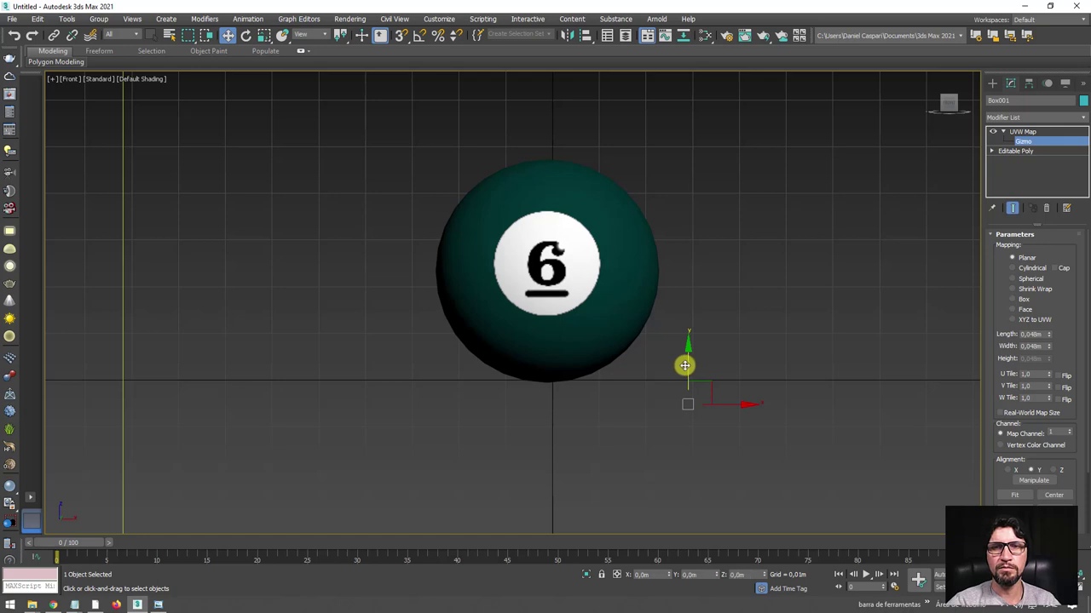
drag(685, 365, 681, 366)
drag(728, 402, 728, 406)
middle_drag(576, 277, 576, 291)
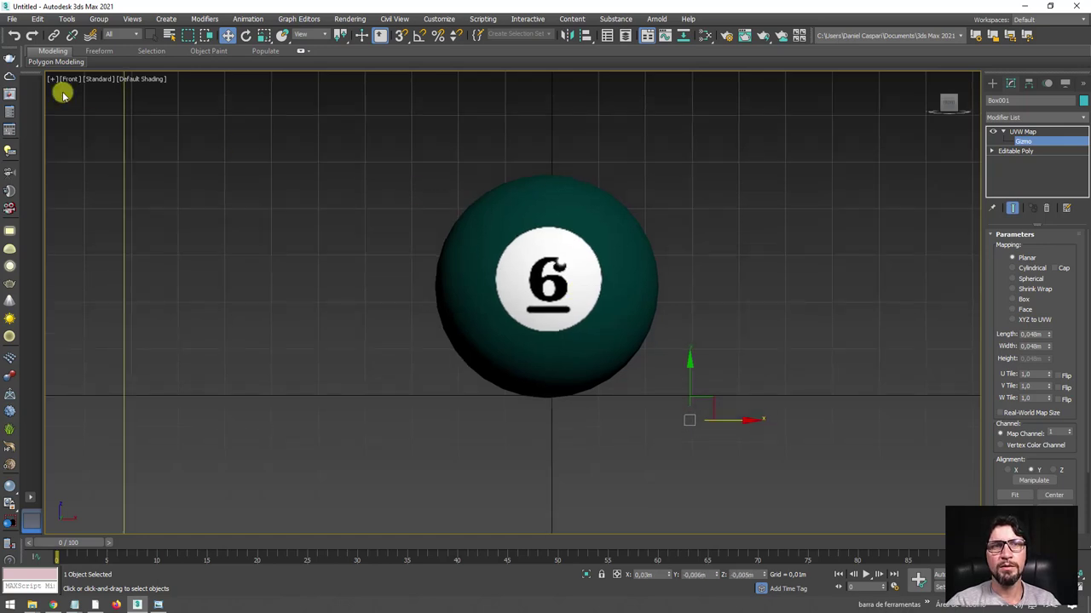
click(38, 20)
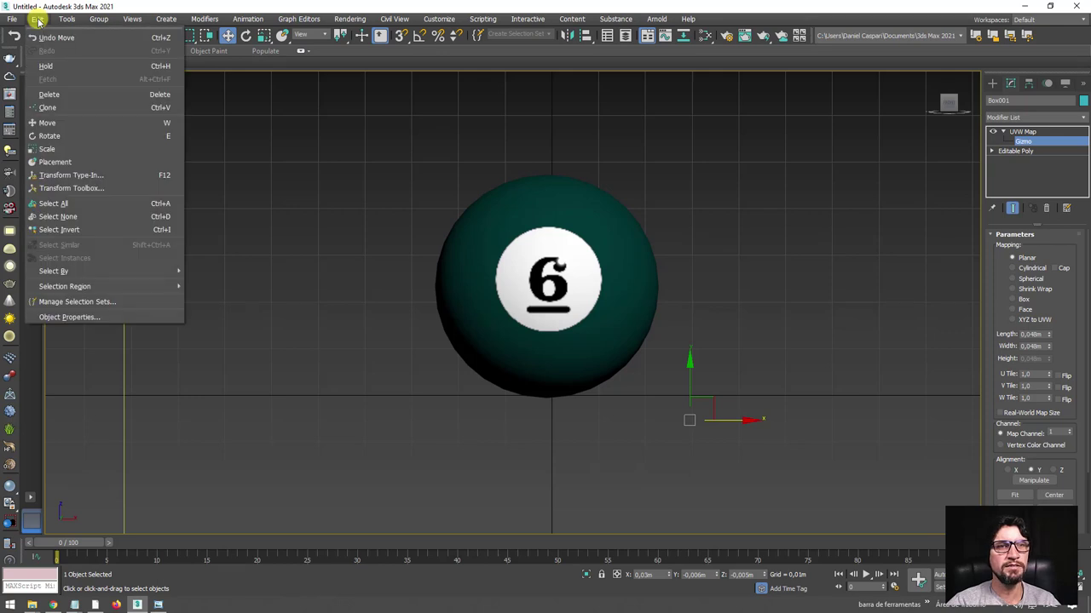
click(103, 22)
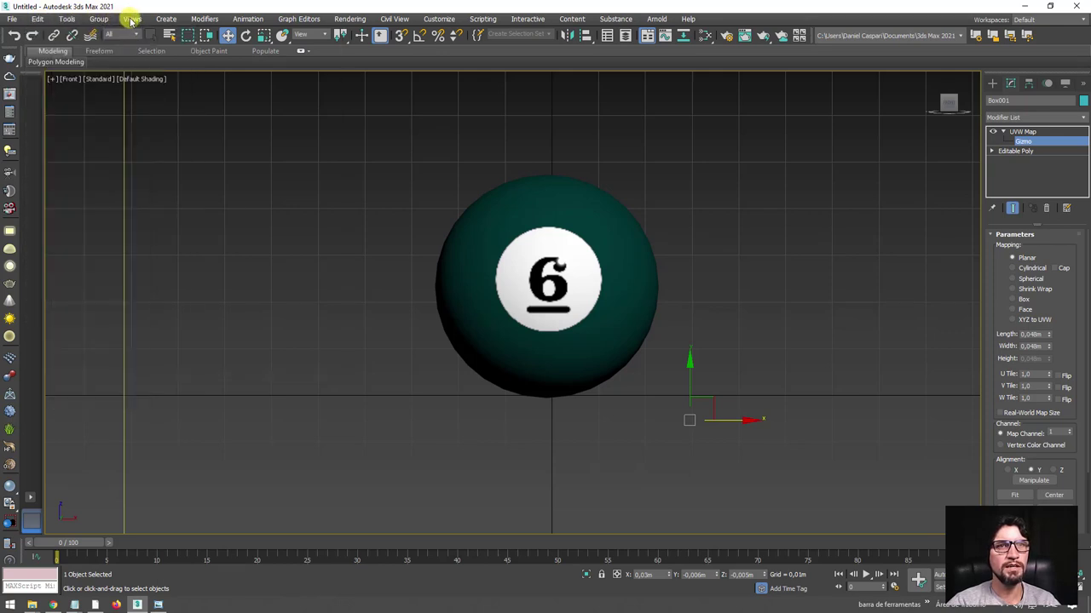
click(131, 20)
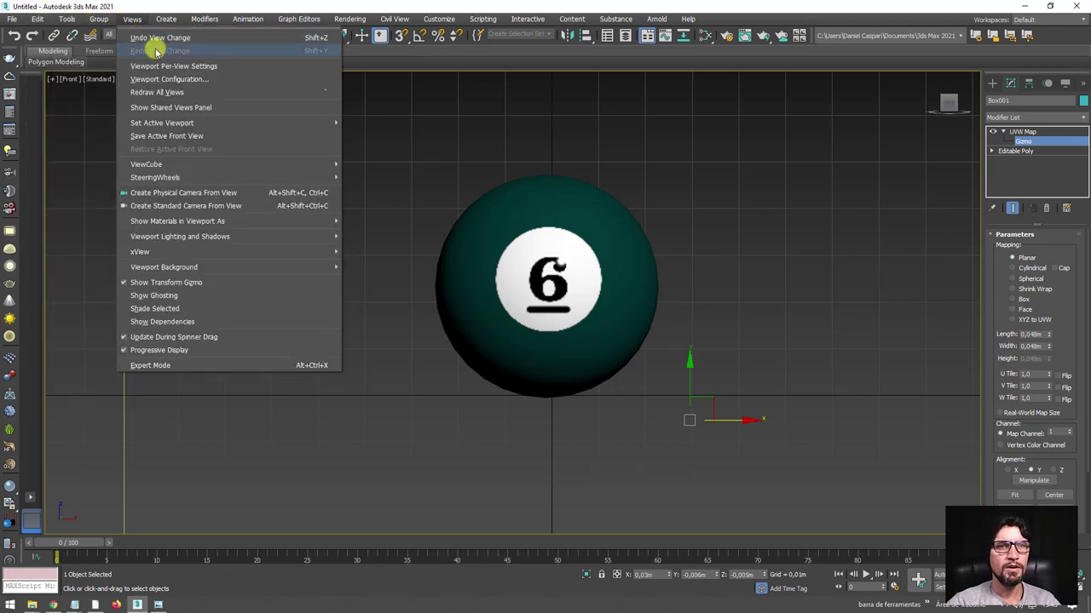
click(427, 152)
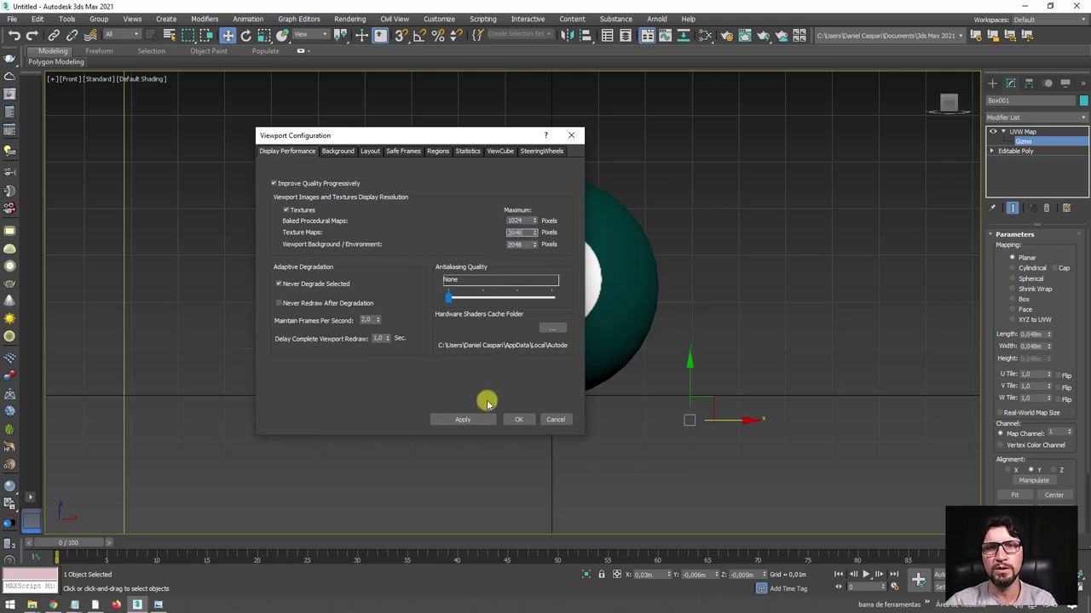
click(518, 419)
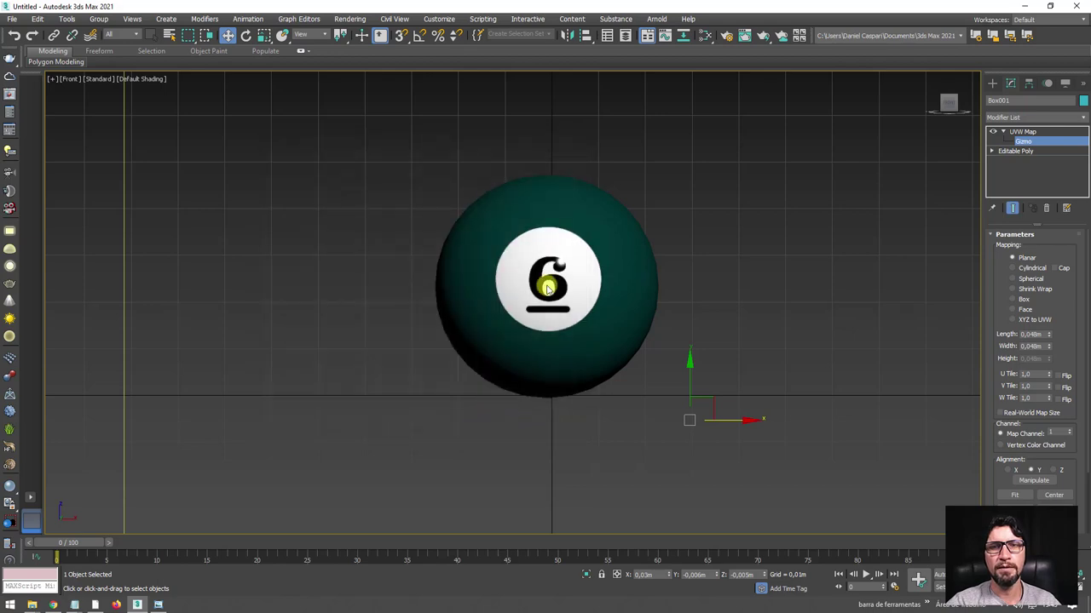
Inspect the 6 decal in Perspective, briefly toggling edged faces on and off.
alt+middle_drag(560, 262, 578, 270)
scroll(575, 281, up, 5)
scroll(573, 297, up, 3)
scroll(575, 300, down, 5)
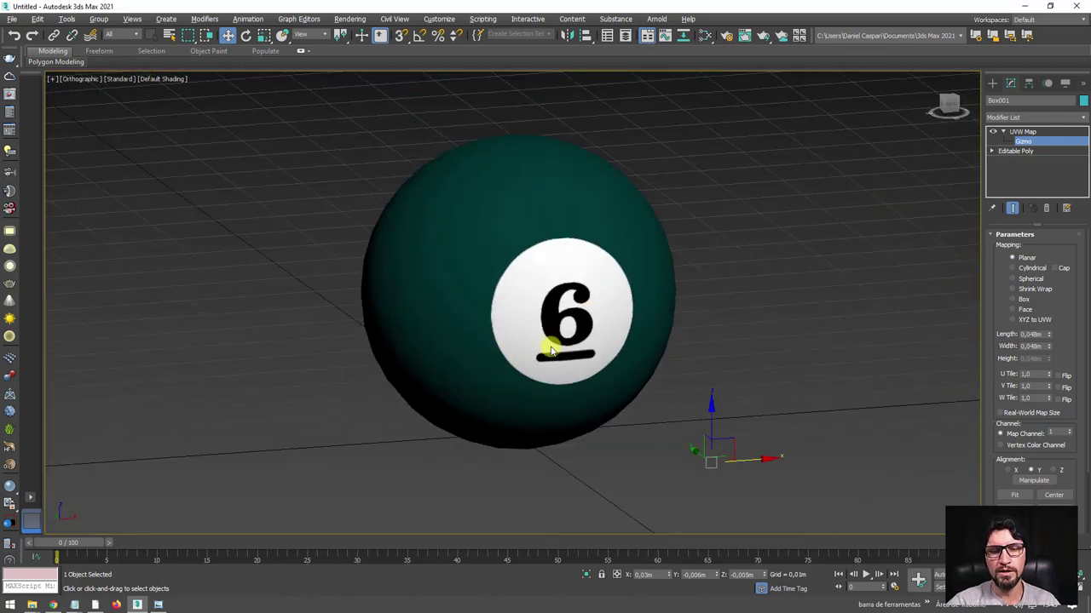
key(p)
key(F4)
alt+middle_drag(499, 289, 580, 315)
scroll(579, 316, up, 4)
scroll(440, 274, up, 3)
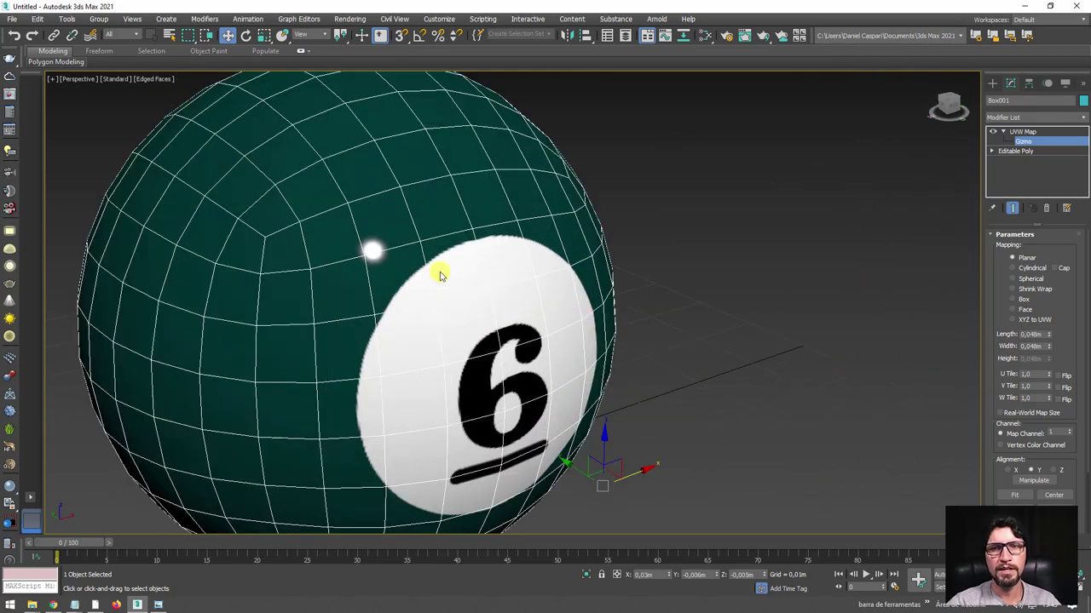
scroll(583, 309, down, 4)
key(F4)
mouse_move(589, 316)
alt+middle_down()
mouse_move(506, 298)
mouse_move(603, 320)
alt+middle_up()
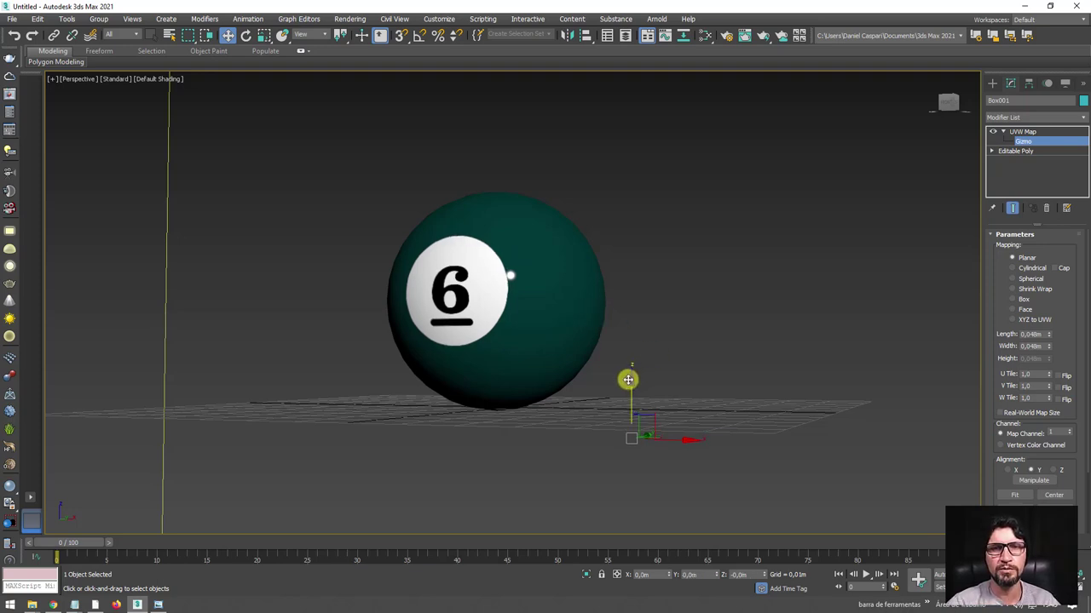
mouse_move(632, 377)
alt+middle_down()
mouse_move(596, 361)
mouse_move(633, 390)
alt+middle_up()
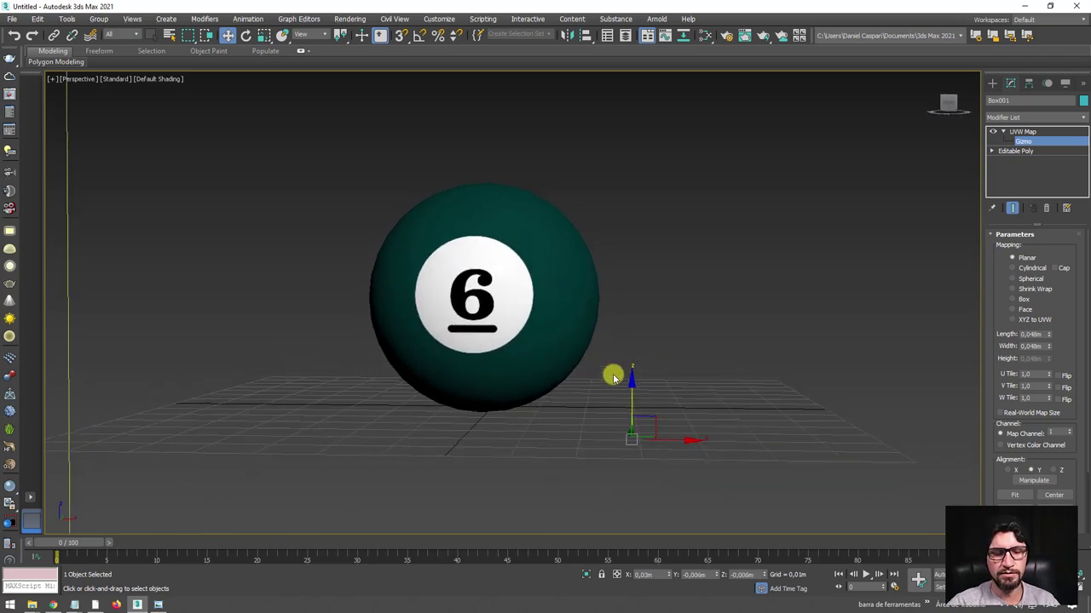
In the Front view, nudge the 6 decal to centre it exactly.
key(f)
scroll(619, 324, up, 1)
scroll(613, 341, up, 2)
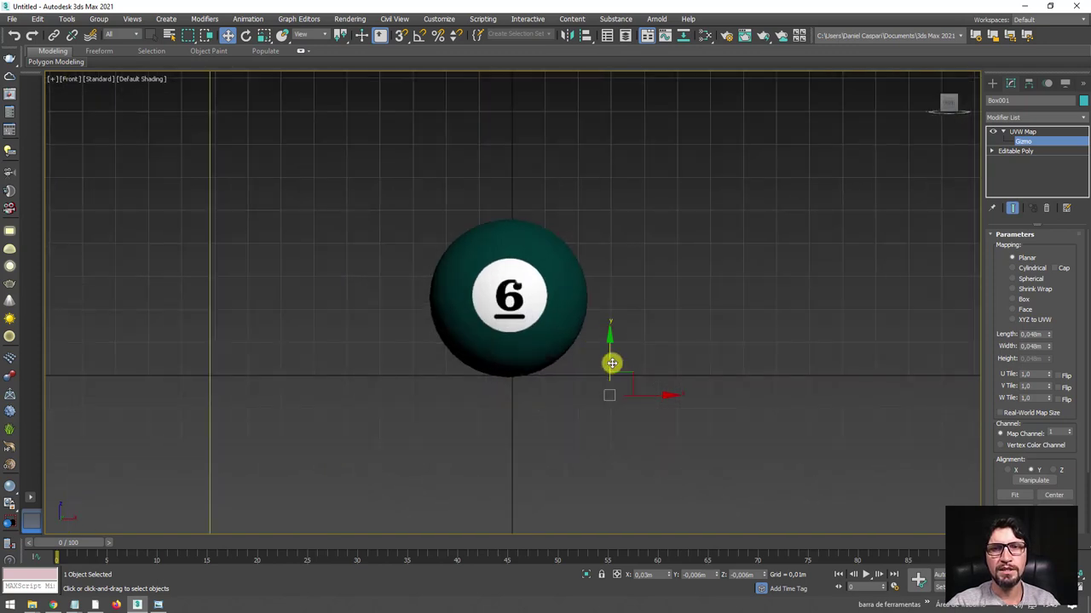
drag(612, 363, 613, 364)
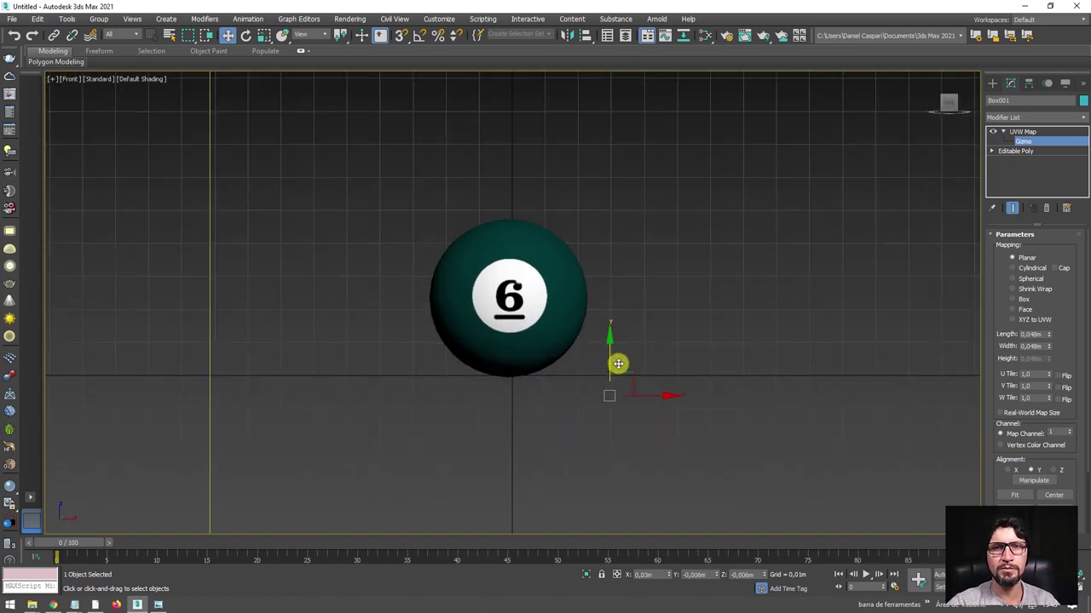
Orbit the Perspective view to check the final decal placement.
key(p)
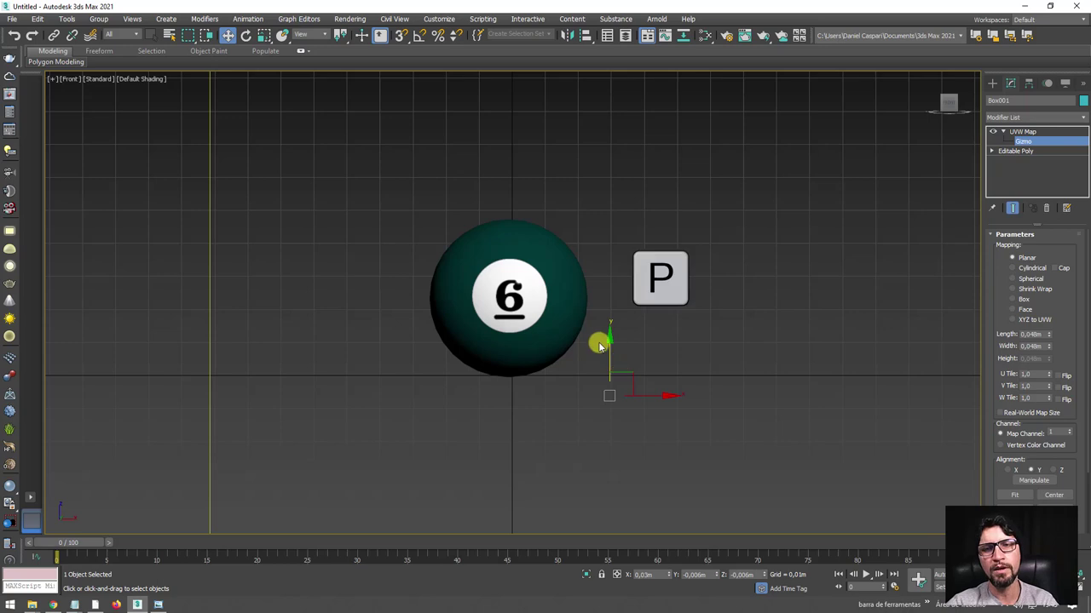
mouse_move(596, 341)
alt+middle_down()
mouse_move(584, 316)
mouse_move(692, 335)
mouse_move(631, 341)
mouse_move(642, 323)
alt+middle_up()
scroll(630, 341, down, 3)
scroll(642, 322, up, 1)
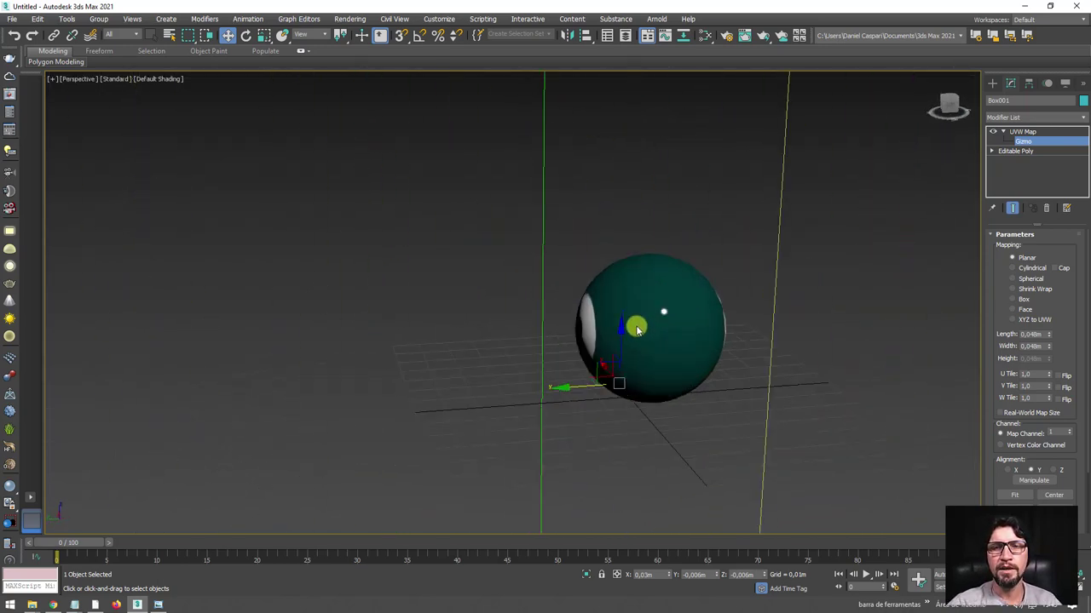
scroll(633, 321, up, 1)
scroll(657, 326, up, 1)
Add an Edit Poly modifier on top of the UVW Map.
click(1034, 132)
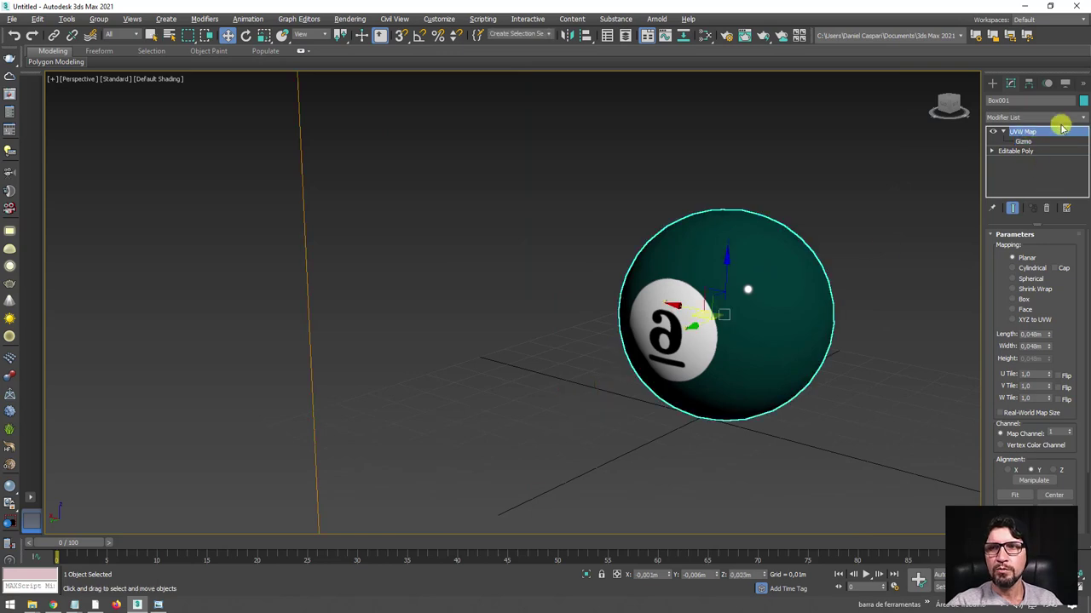
click(1083, 121)
drag(1078, 151, 1079, 243)
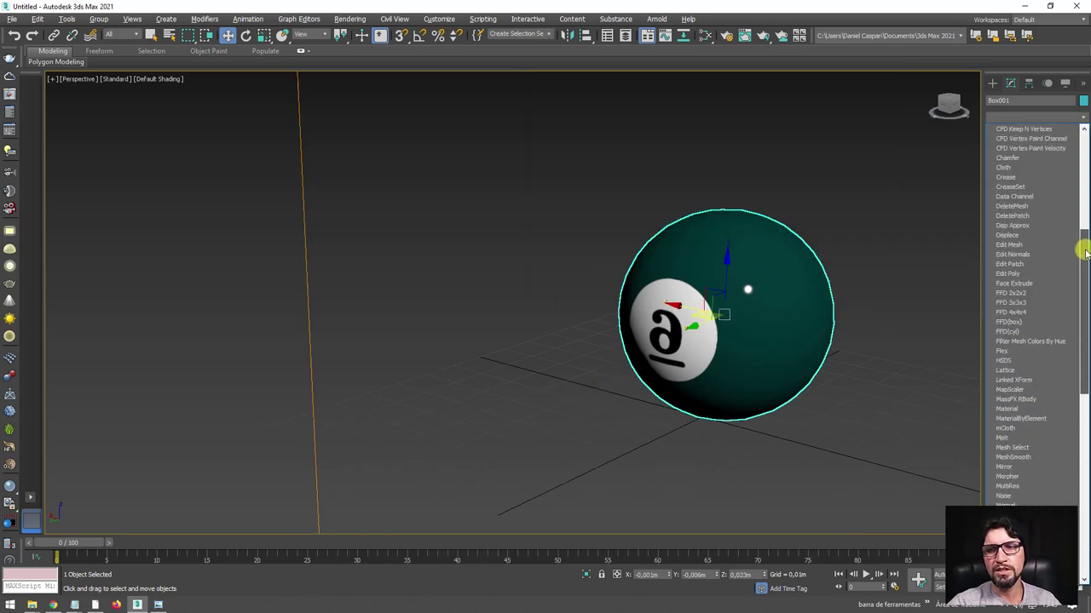
click(1014, 274)
In Polygon mode, select three polygons on the 6 decal.
key(F4)
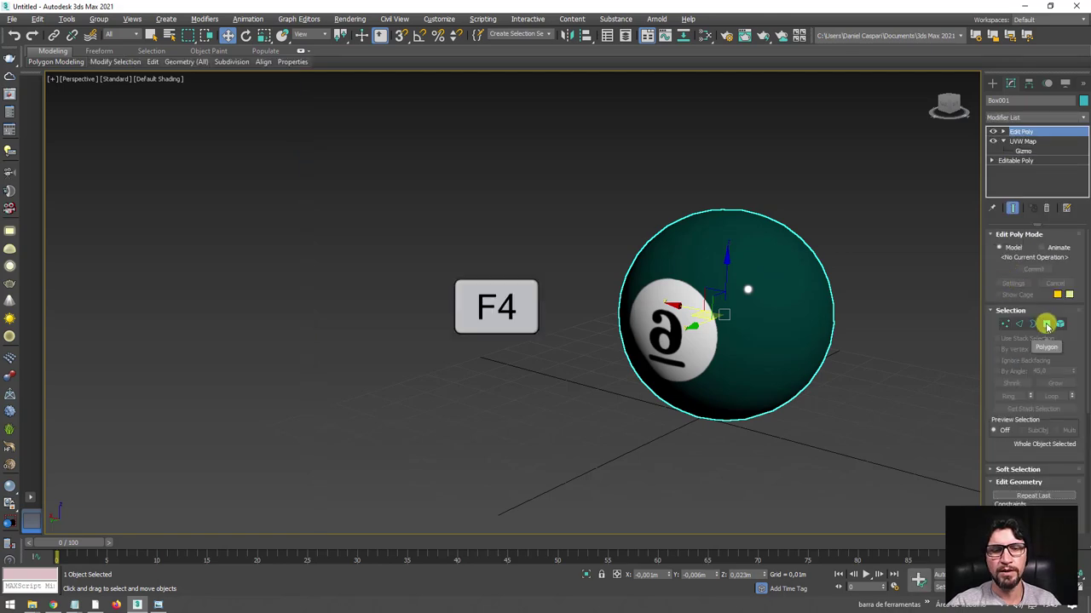
click(1046, 324)
alt+middle_drag(725, 348, 695, 343)
scroll(695, 342, up, 5)
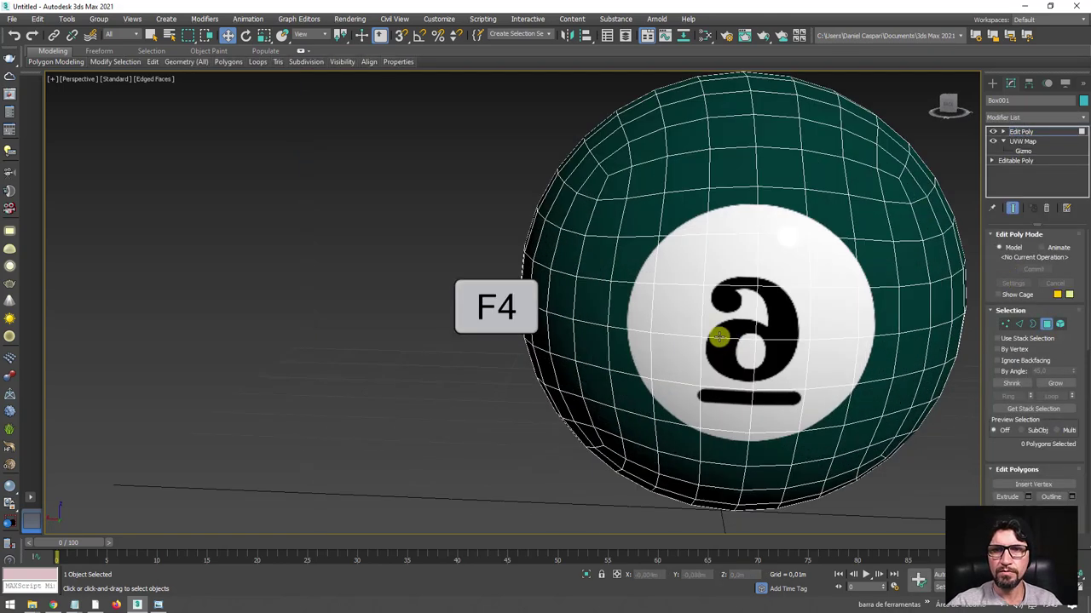
click(771, 357)
ctrl+click(732, 311)
ctrl+click(770, 324)
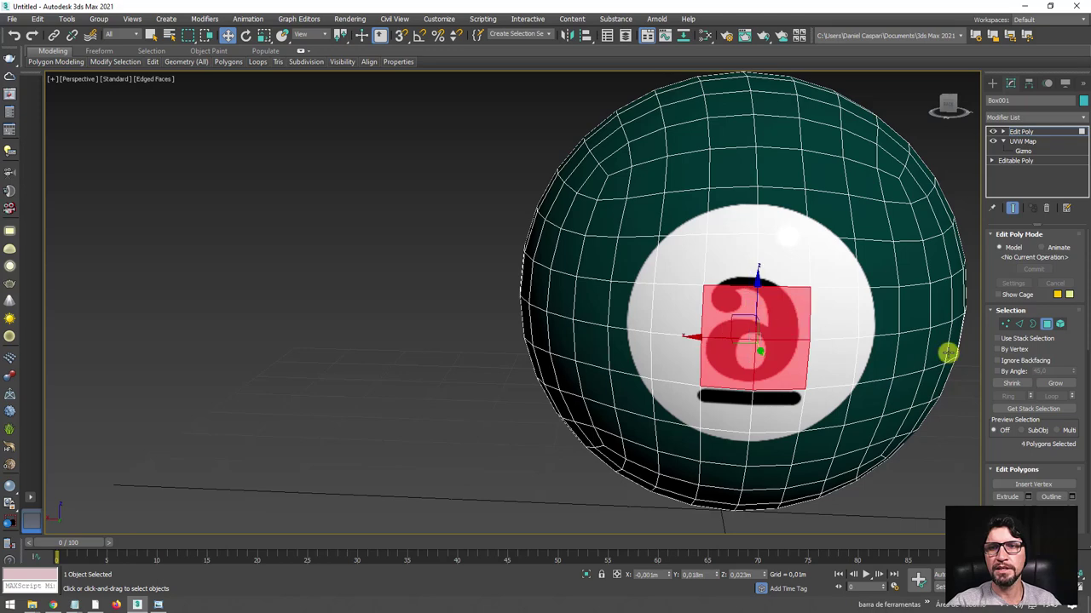
Grow the selection three times to half the ball and delete the 192 polygons.
click(1046, 382)
click(1046, 383)
click(1047, 382)
click(1047, 383)
click(1046, 383)
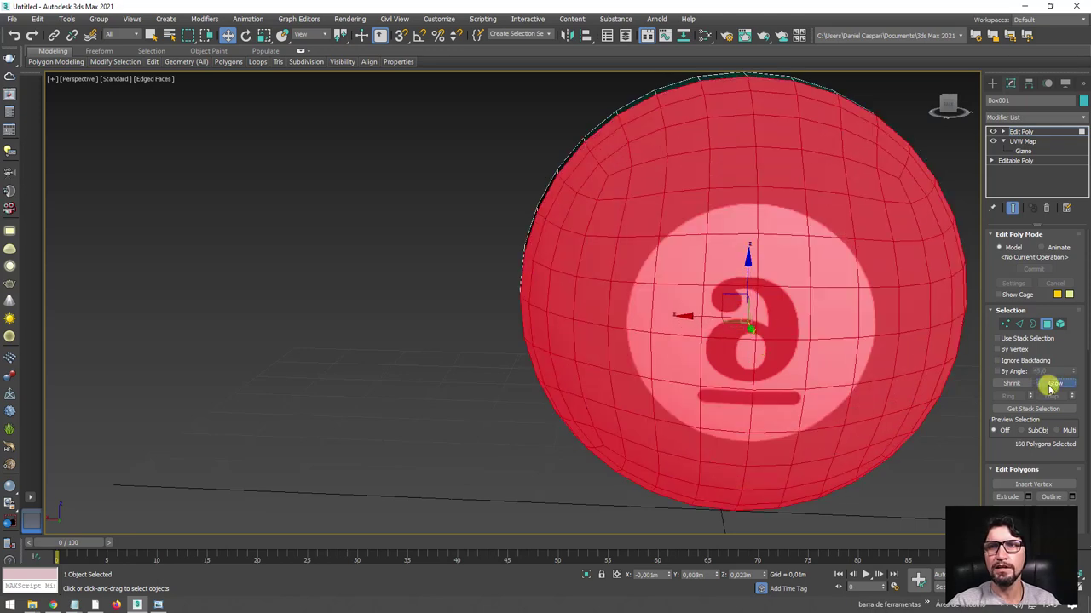
scroll(906, 343, up, 3)
scroll(906, 343, down, 5)
mouse_move(895, 346)
alt+middle_down()
mouse_move(755, 353)
mouse_move(689, 321)
mouse_move(740, 325)
mouse_move(783, 361)
mouse_move(744, 361)
mouse_move(698, 343)
mouse_move(774, 331)
mouse_move(819, 361)
alt+middle_up()
scroll(740, 326, up, 3)
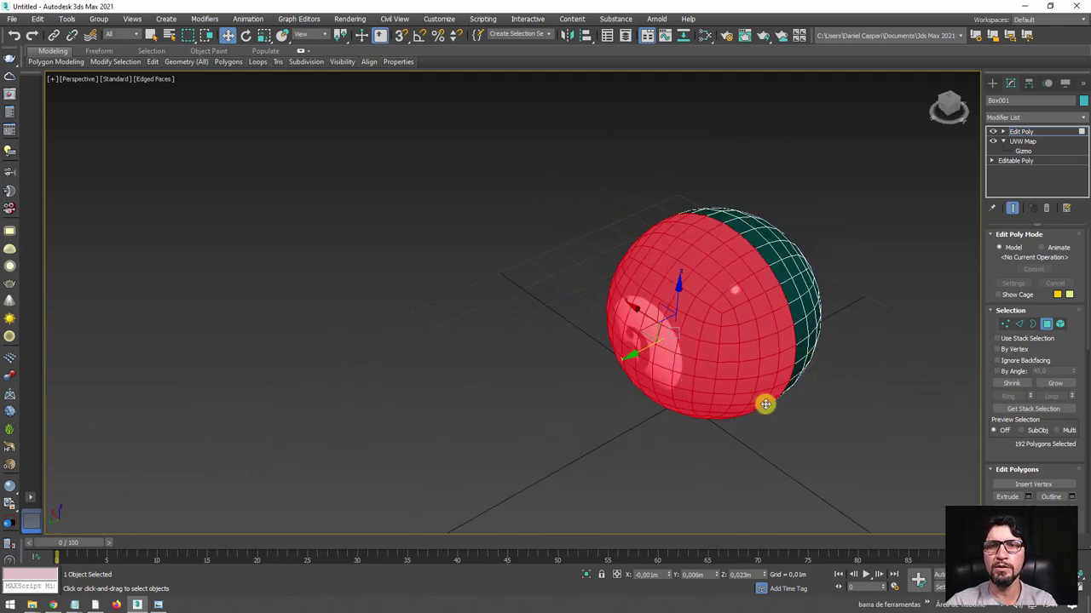
key(Delete)
Attempt a rotated copy of the half-ball and cancel the imprecise result.
click(1018, 132)
key(e)
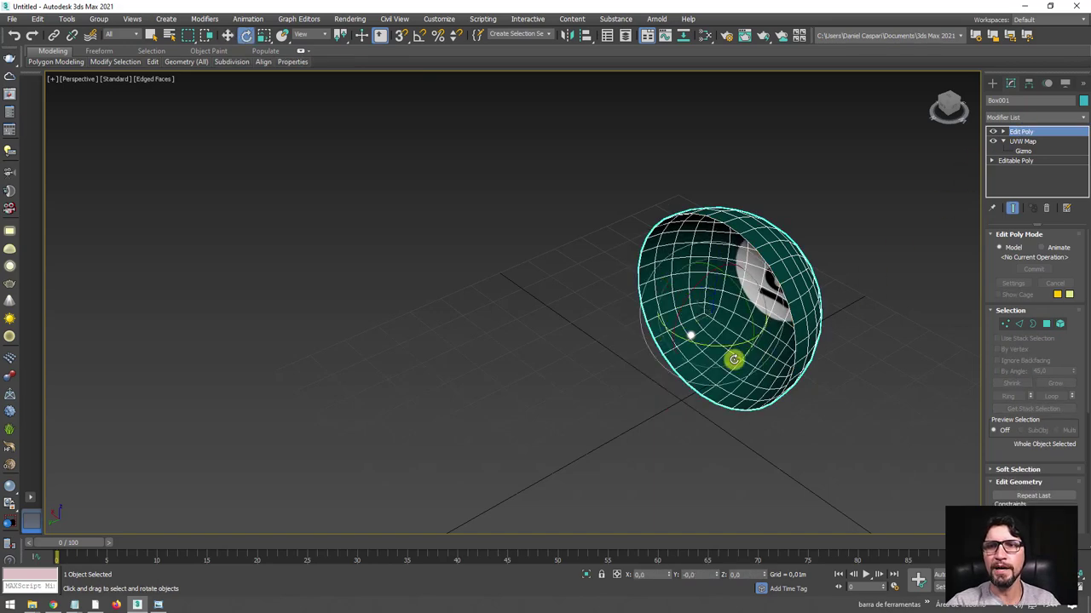
mouse_move(713, 345)
shift+mouse_down()
mouse_move(772, 346)
mouse_move(704, 358)
shift+mouse_up()
click(592, 352)
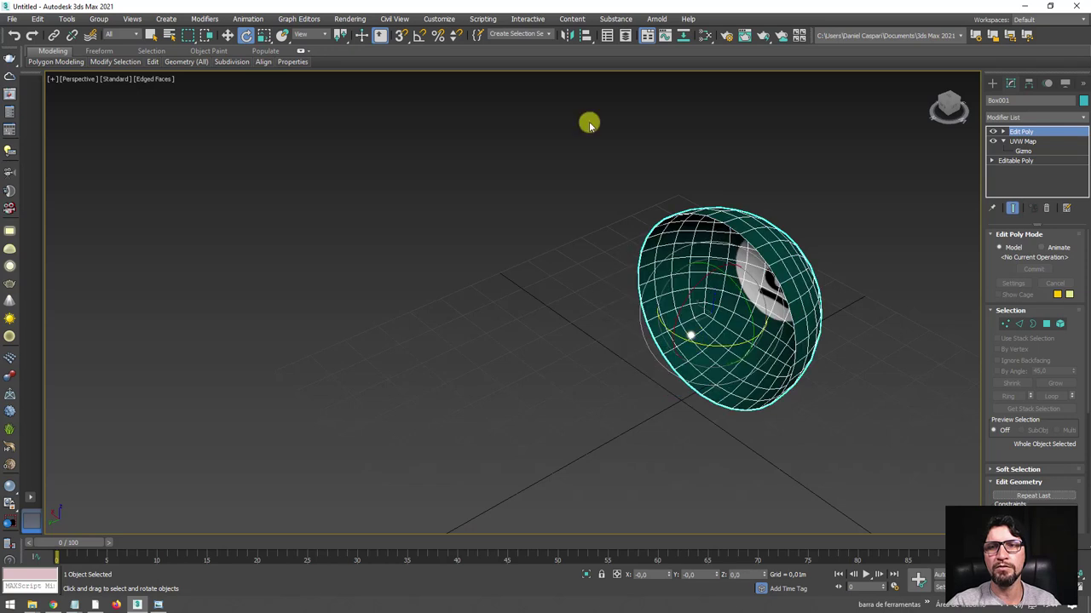
With Angle Snap on, clone the hemisphere rotated exactly 180° about Z to close the sphere.
click(419, 38)
key(shift)
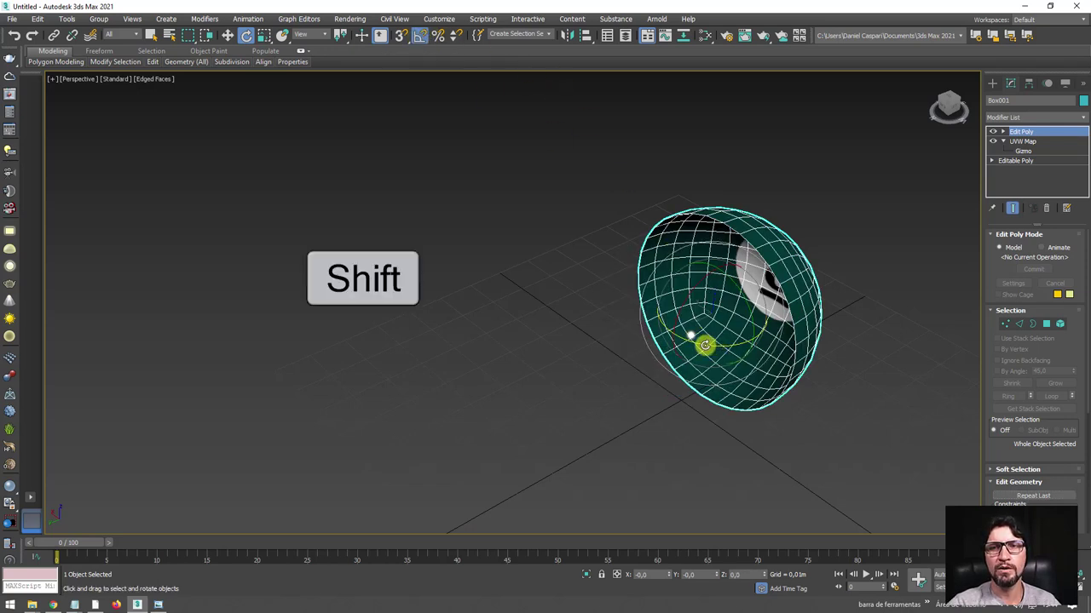
shift+drag(706, 345, 803, 330)
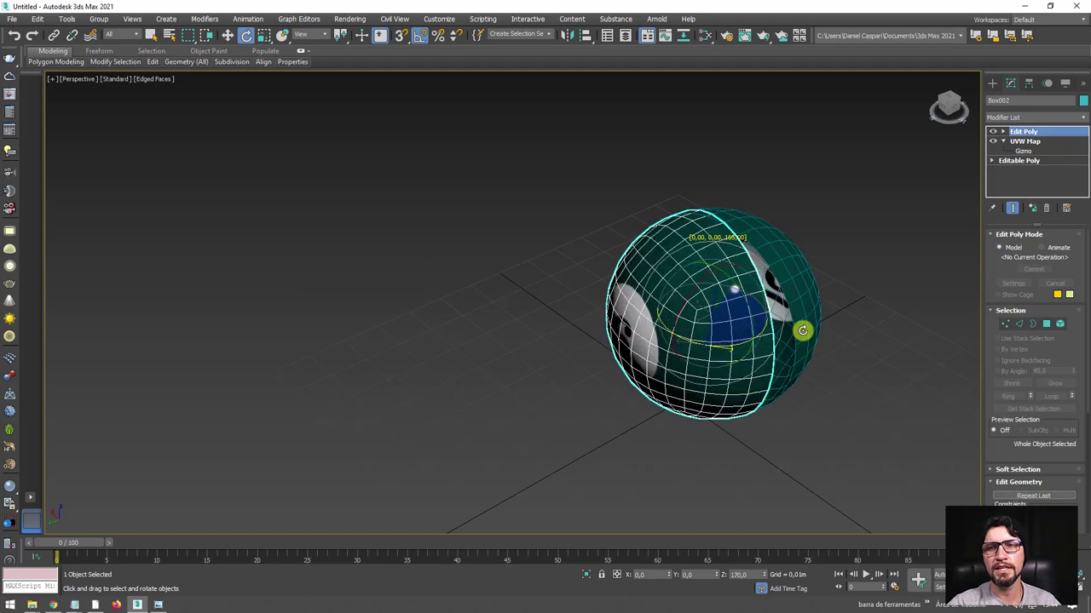
shift+drag(803, 330, 806, 326)
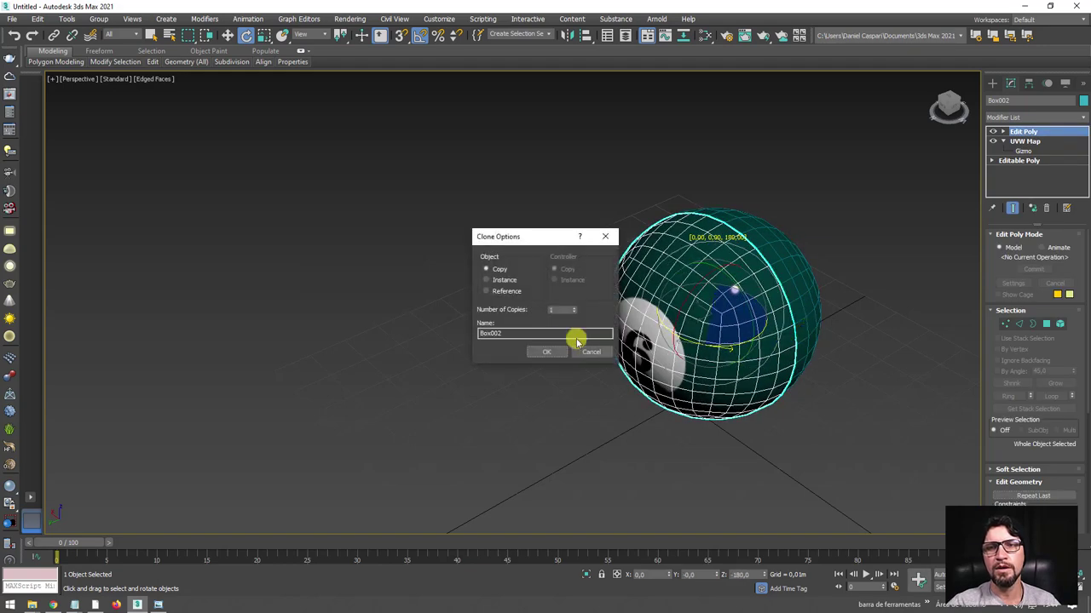
click(547, 352)
alt+middle_drag(755, 414, 986, 434)
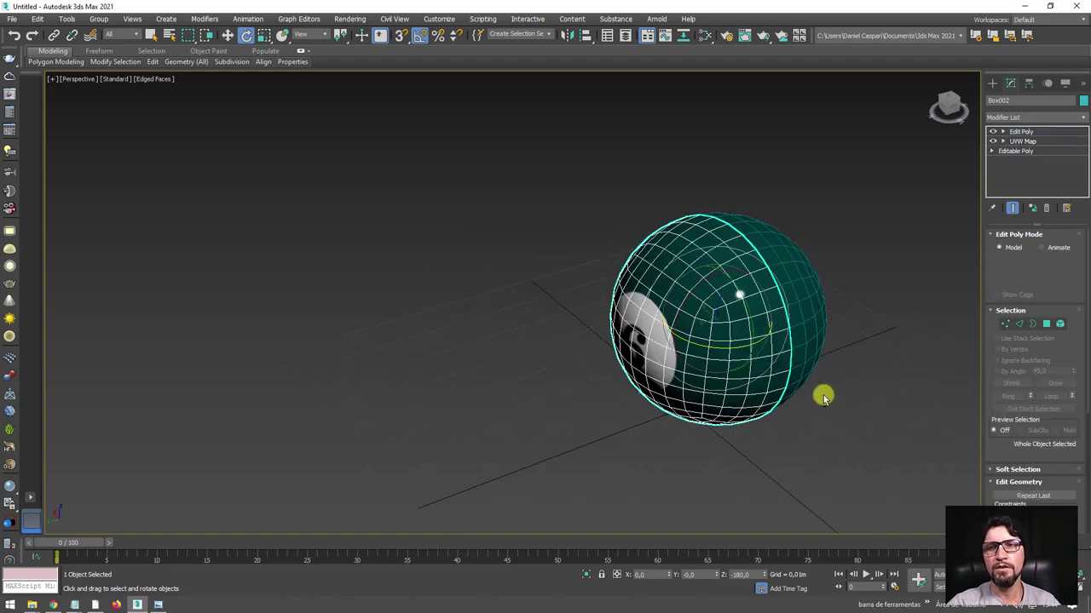
scroll(1003, 388, down, 1)
scroll(1003, 387, down, 3)
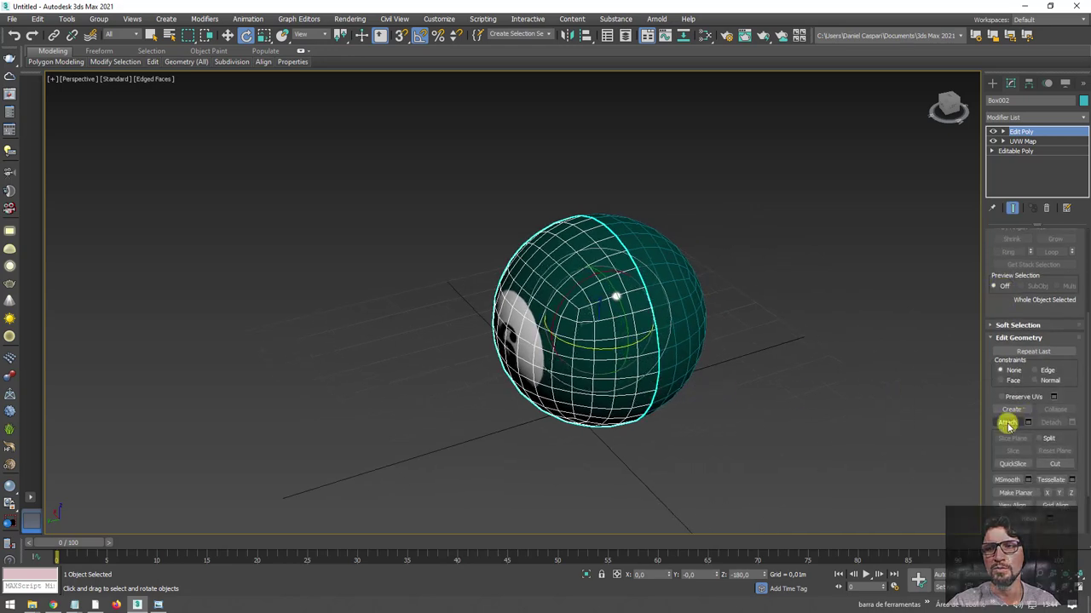
In Vertex mode, pull a seam vertex of ball 6 to reveal the gap between its halves.
key(w)
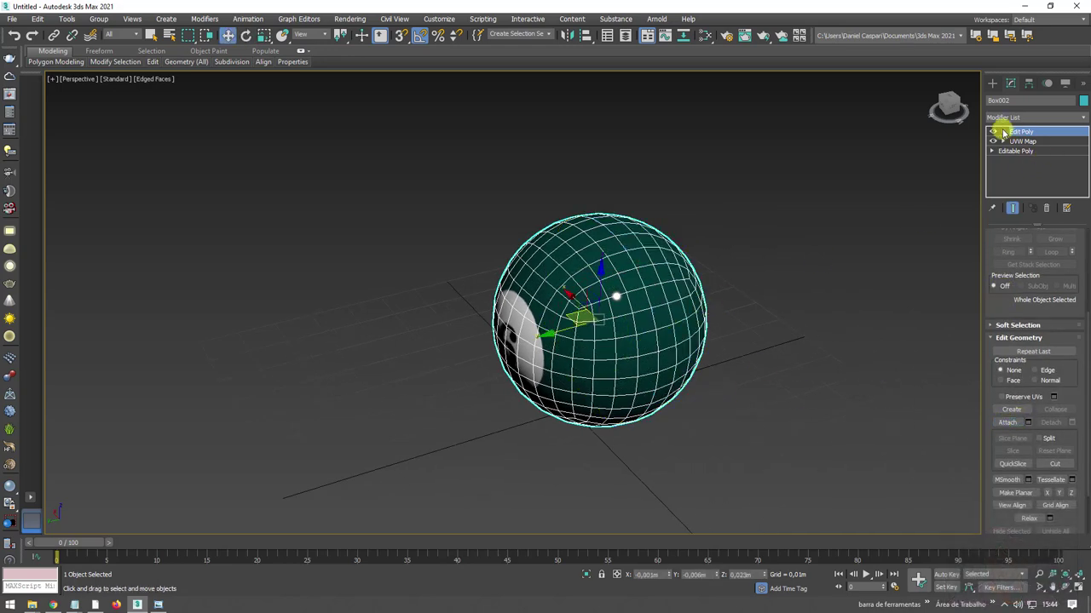
click(1002, 132)
click(1020, 141)
click(645, 275)
scroll(645, 290, up, 3)
scroll(639, 307, up, 2)
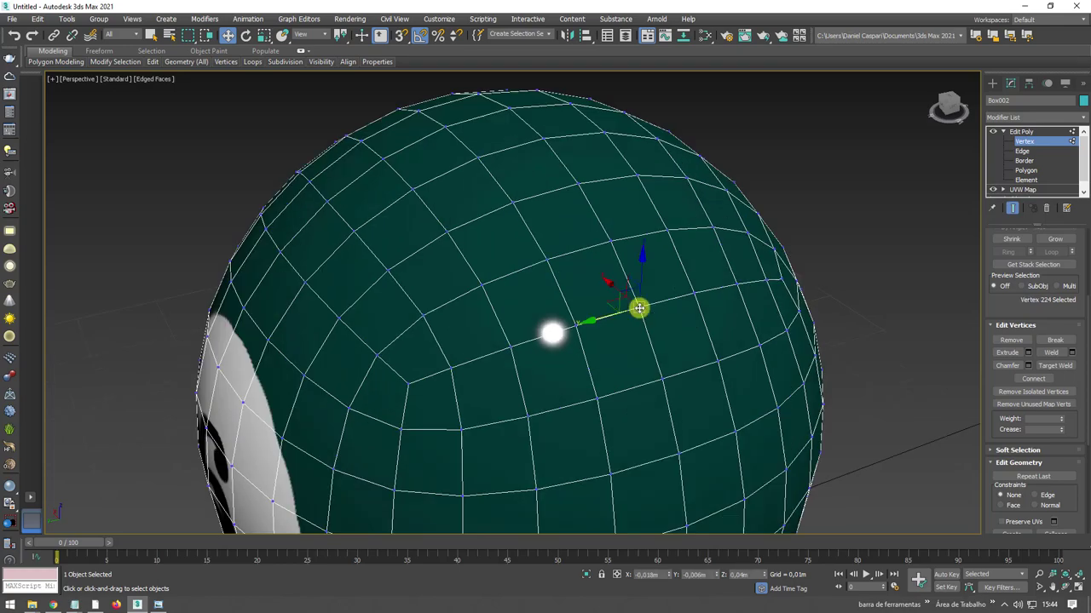
scroll(639, 308, up, 1)
drag(595, 318, 653, 310)
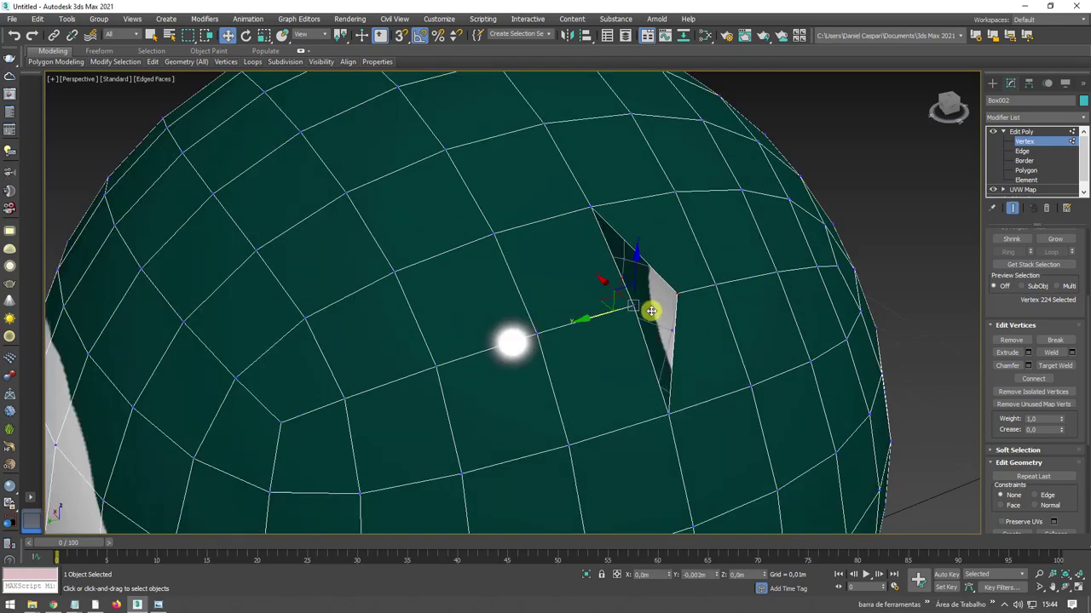
scroll(647, 315, down, 2)
scroll(652, 306, down, 2)
scroll(653, 306, down, 3)
scroll(554, 256, down, 1)
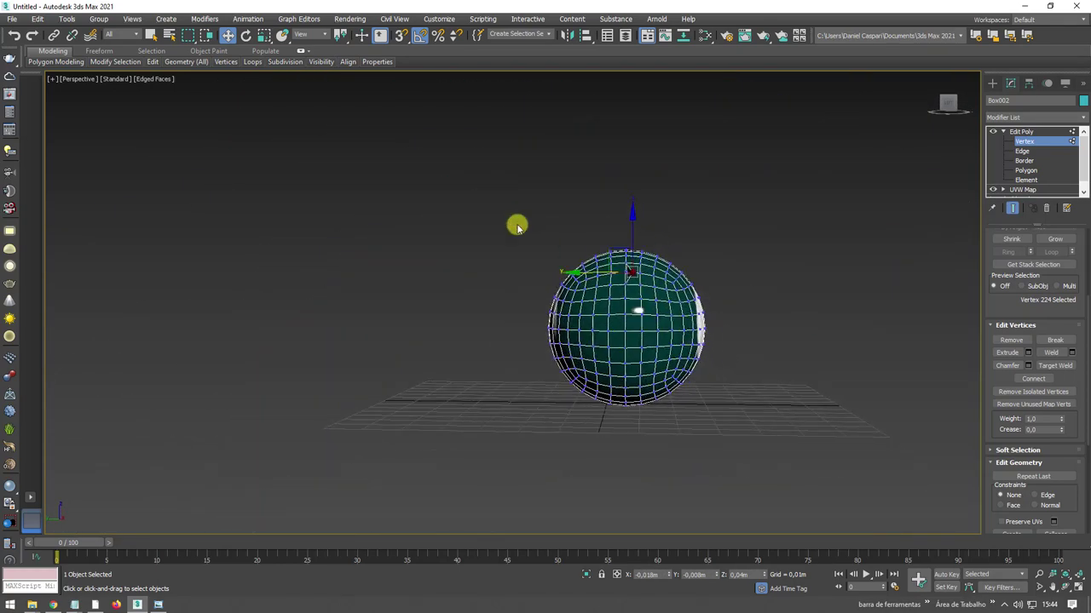
Select all of ball 6's vertices and weld them, reducing 418 vertices to 386.
drag(498, 201, 723, 452)
mouse_move(684, 277)
alt+middle_down()
mouse_move(701, 316)
mouse_move(647, 328)
alt+middle_up()
scroll(648, 328, up, 2)
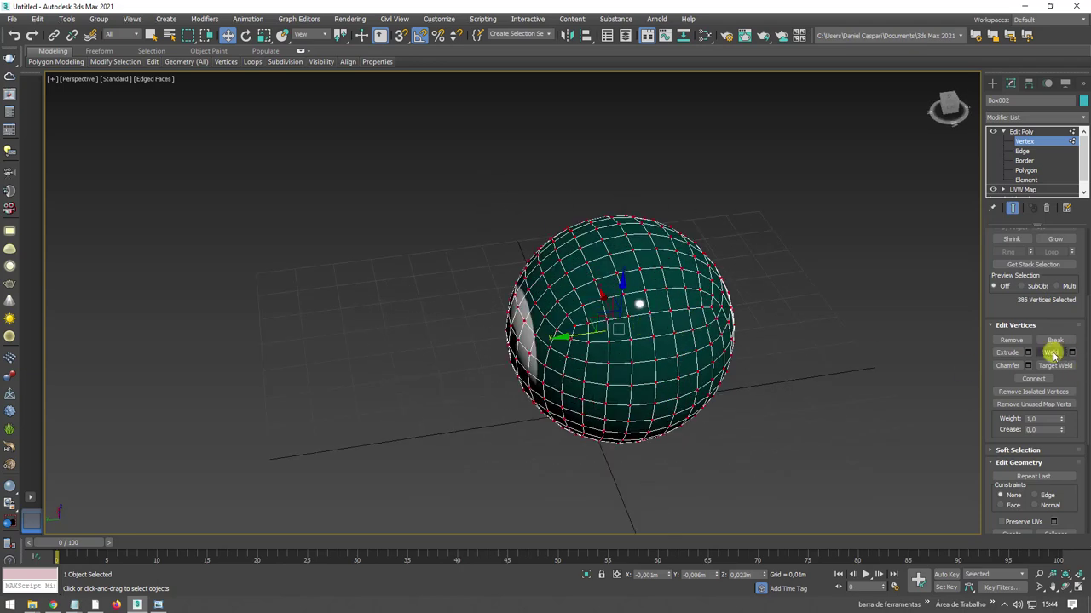
click(688, 283)
scroll(667, 287, up, 2)
scroll(604, 297, up, 3)
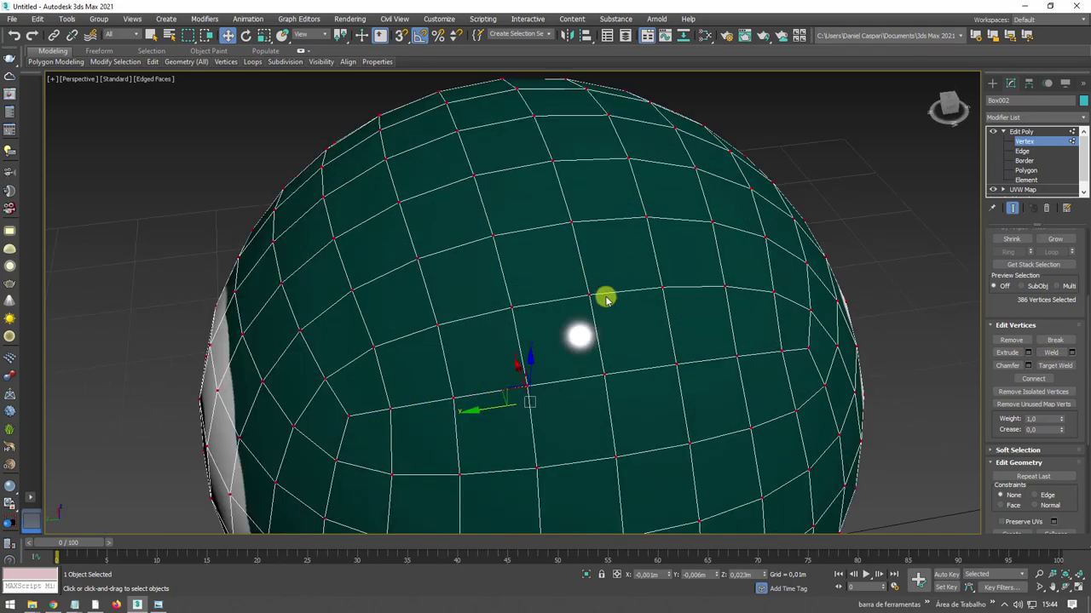
Test the weld by selecting a seam vertex, then return to the whole ball.
click(588, 295)
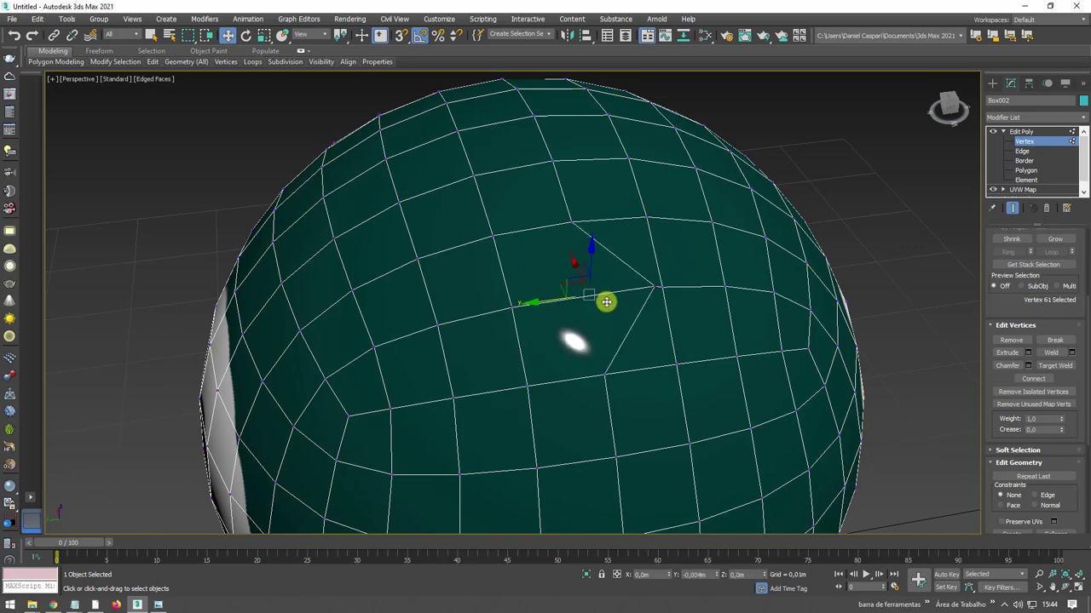
scroll(540, 303, down, 8)
alt+middle_drag(565, 324, 881, 199)
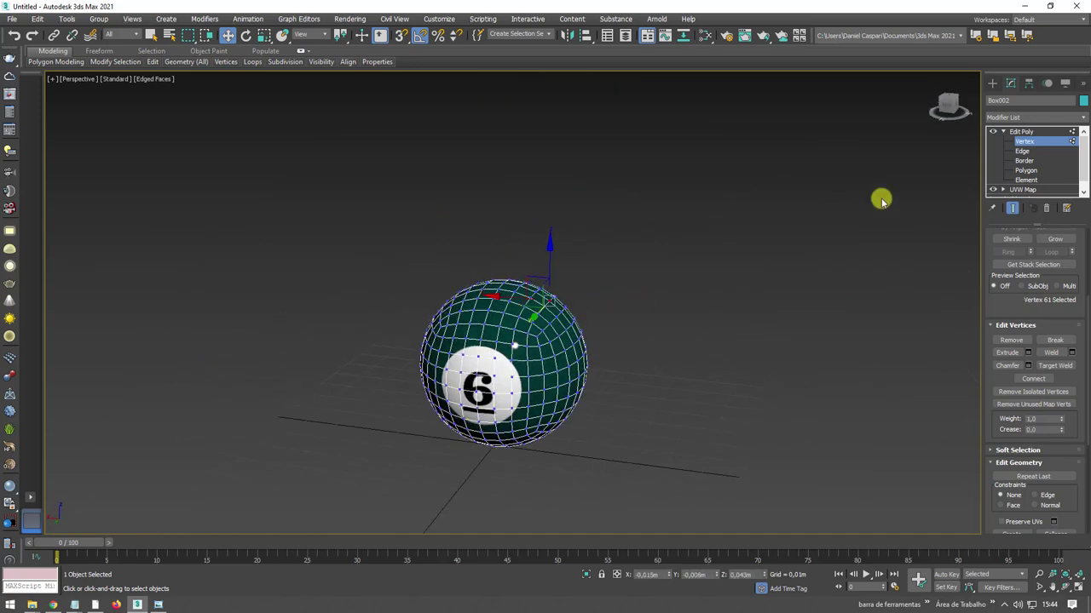
click(1025, 134)
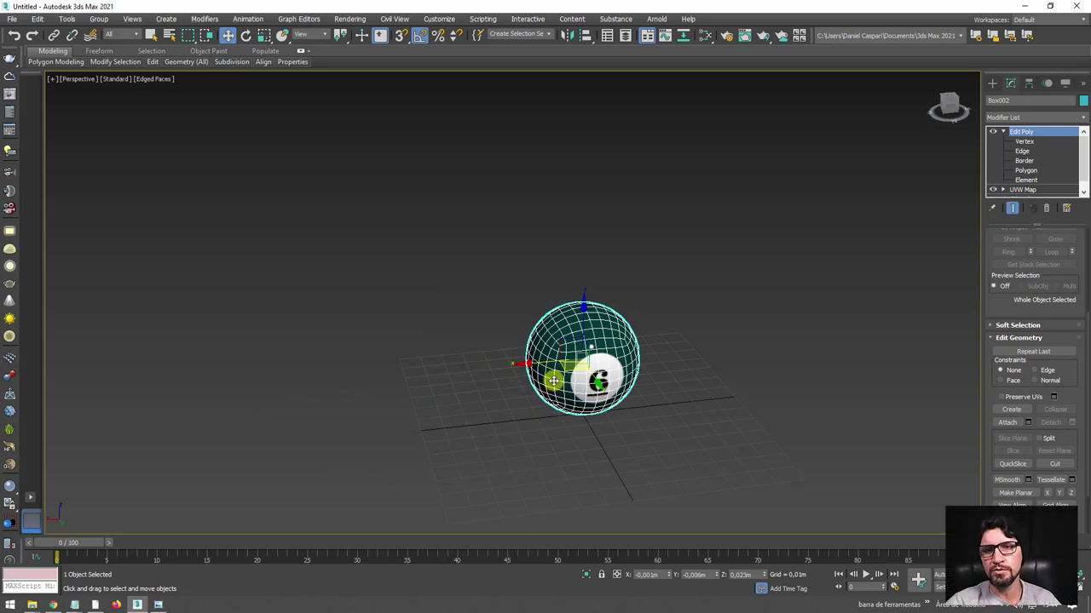
Move ball 6 left and Shift-drag a single copy, Box003, to its right.
drag(537, 364, 381, 370)
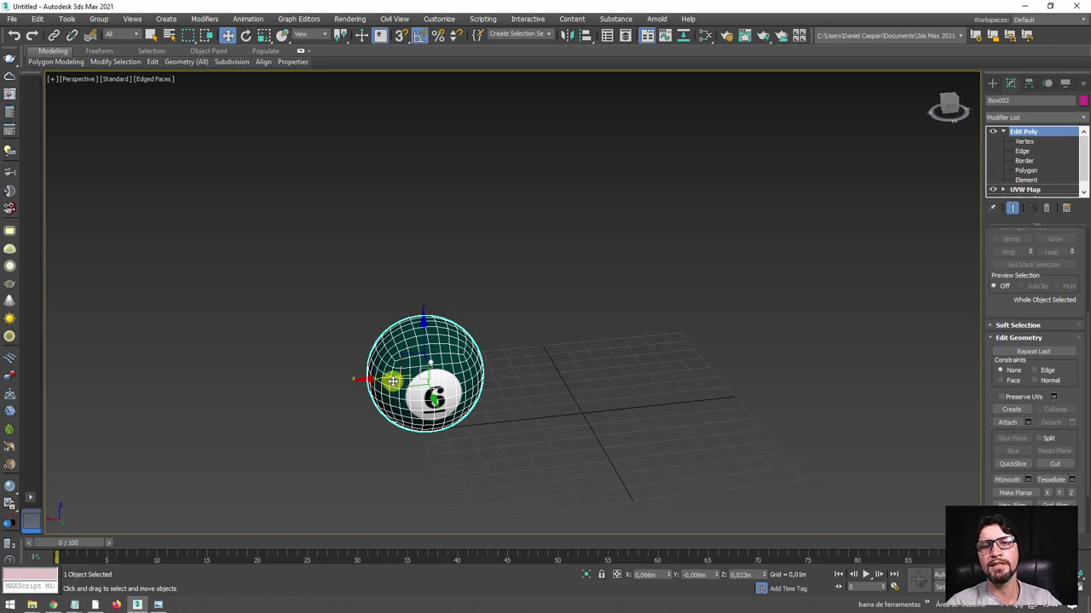
shift+drag(372, 380, 494, 372)
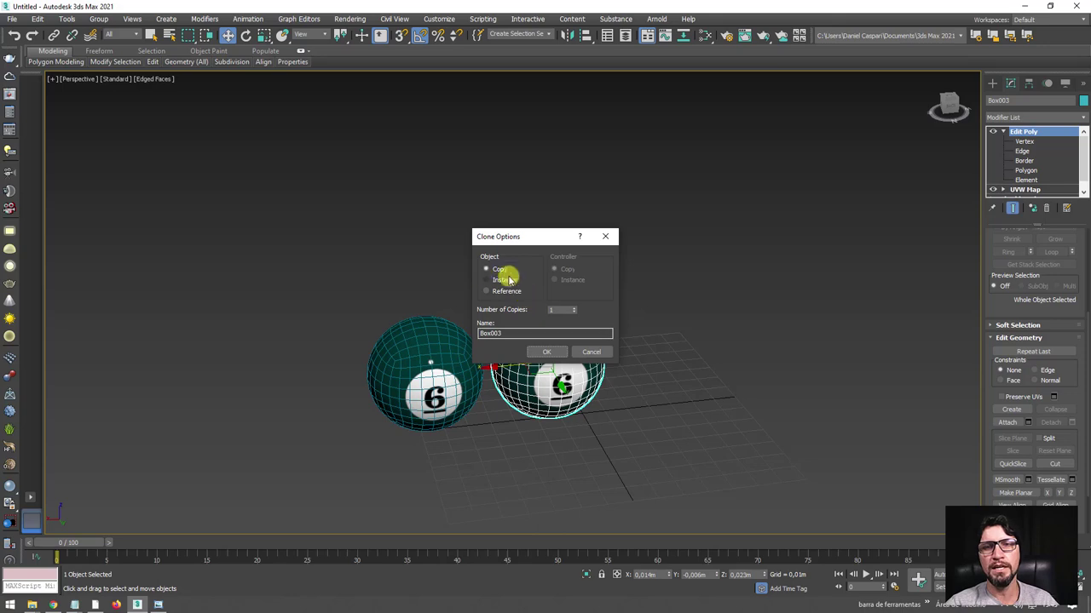
click(546, 352)
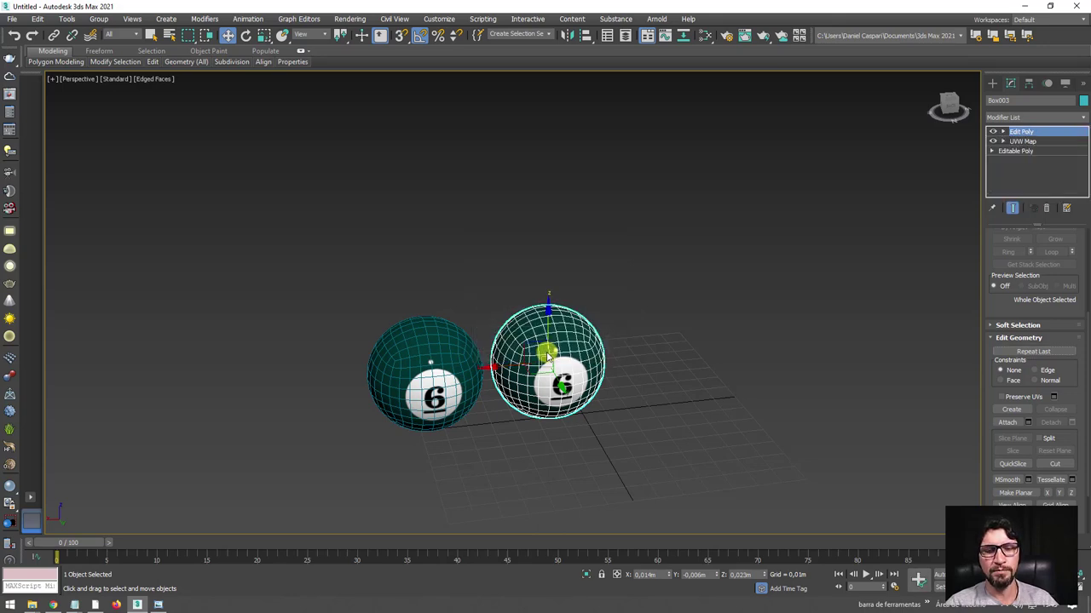
scroll(554, 328, up, 3)
scroll(554, 328, up, 3)
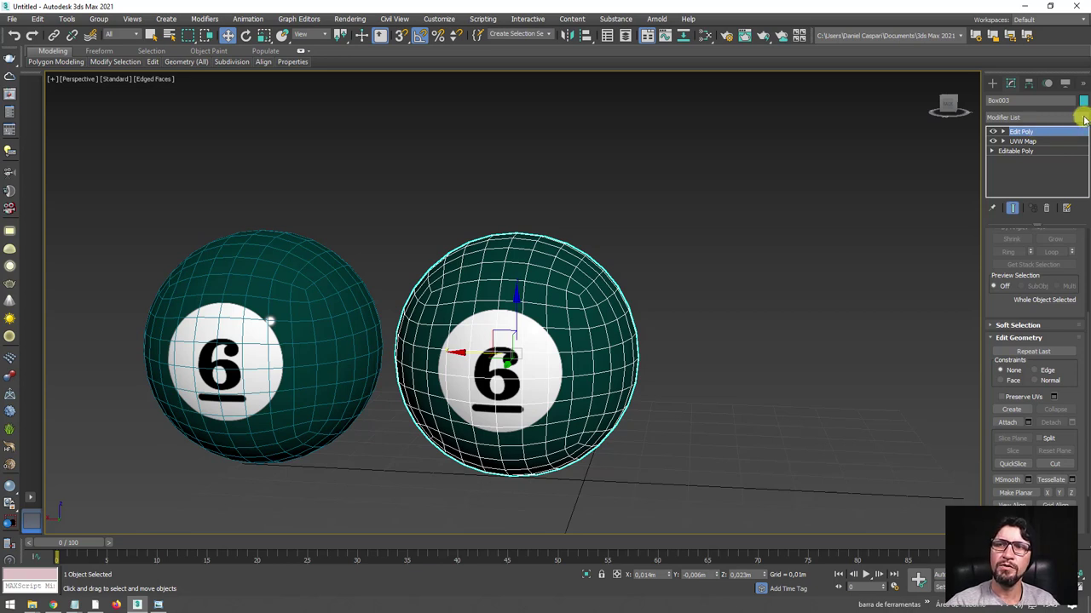
Add an Unwrap UVW modifier to Box003 and view its UVs over the billiard texture.
click(1082, 117)
drag(1081, 151, 1078, 440)
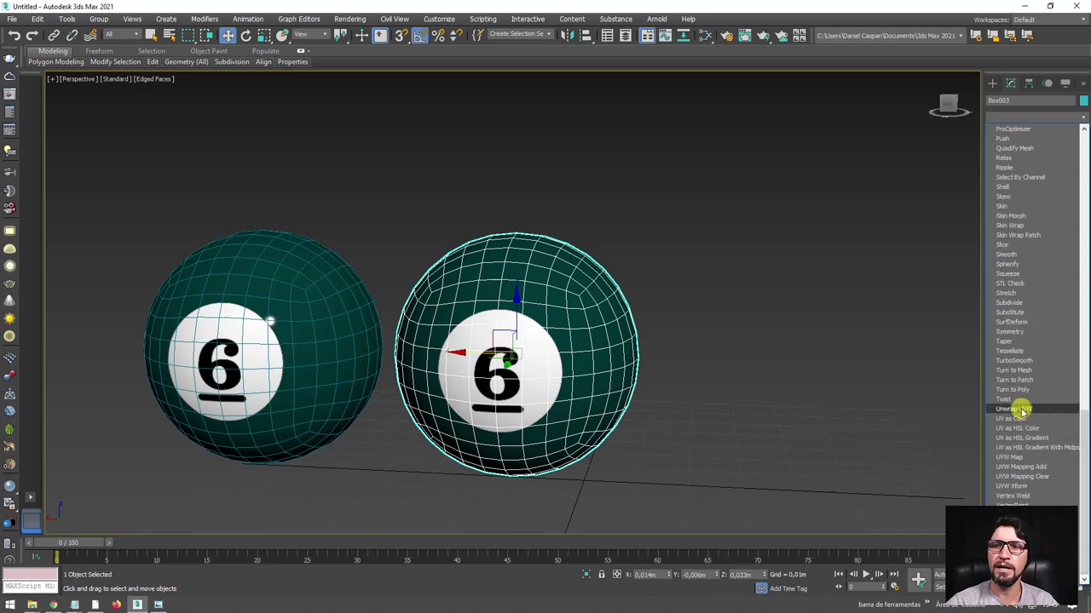
click(1020, 410)
mouse_move(694, 361)
alt+middle_down()
mouse_move(652, 363)
mouse_move(712, 349)
alt+middle_up()
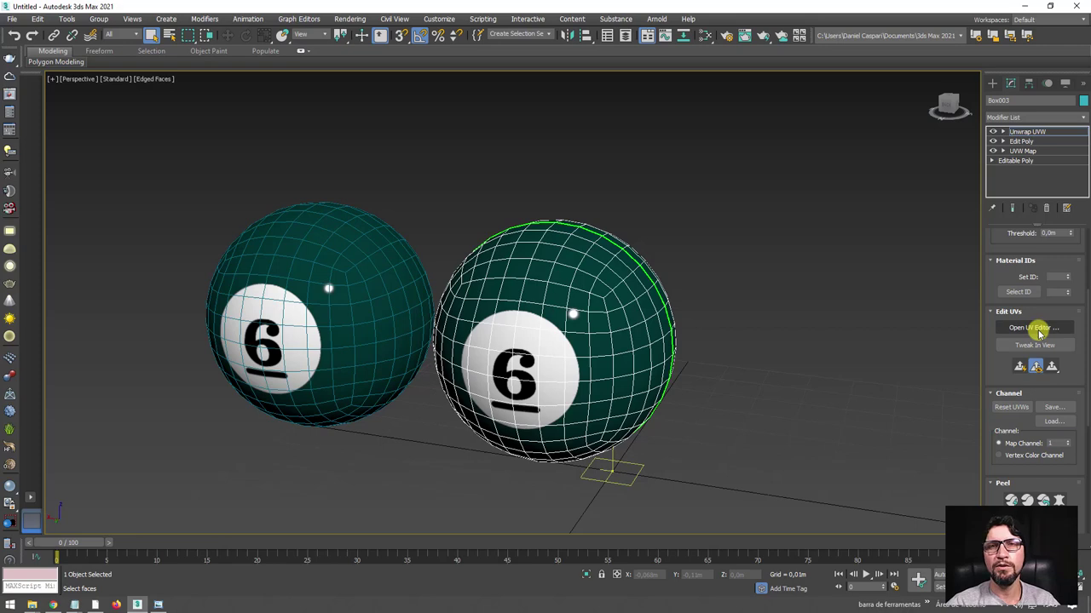
click(1039, 333)
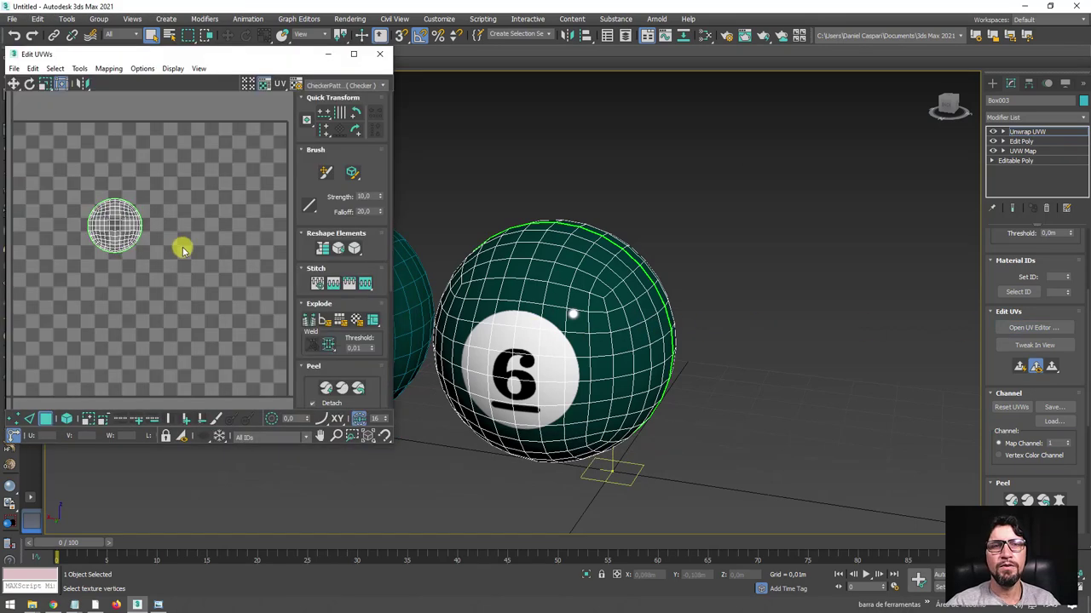
middle_drag(205, 244, 184, 232)
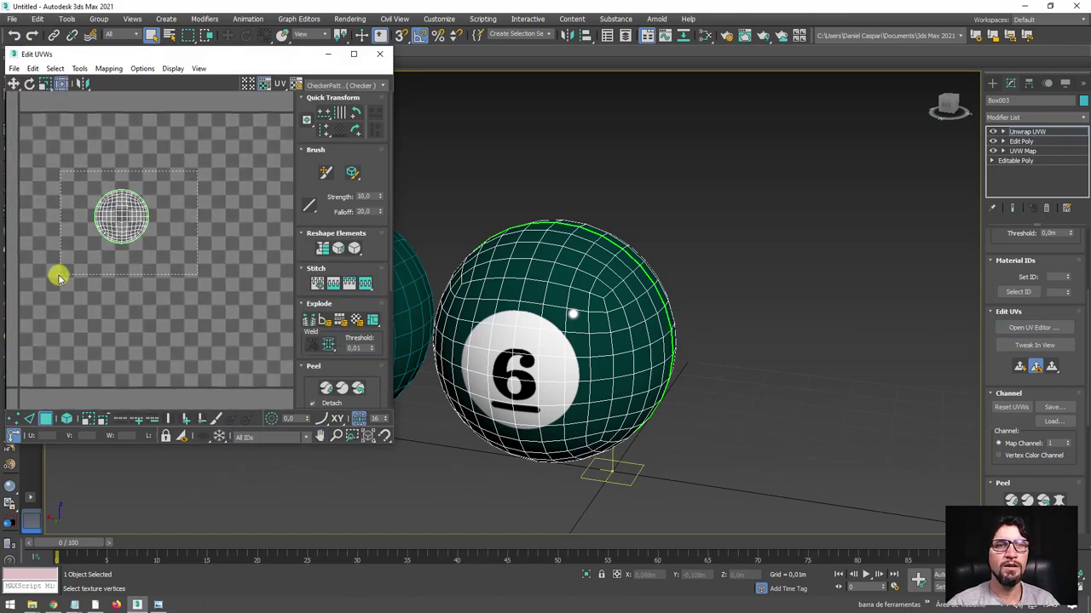
drag(59, 277, 59, 277)
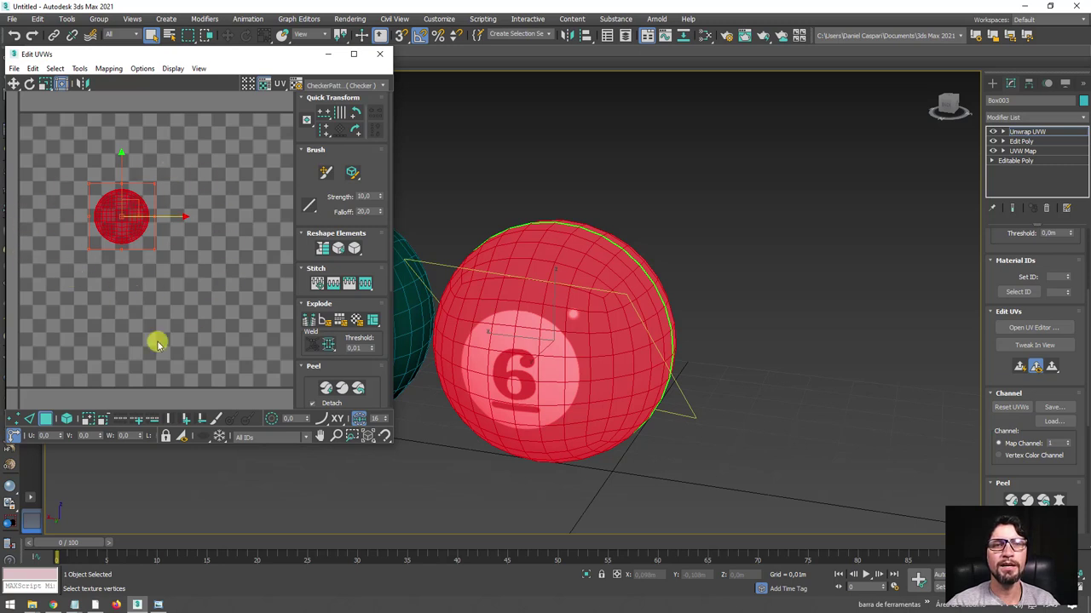
click(336, 86)
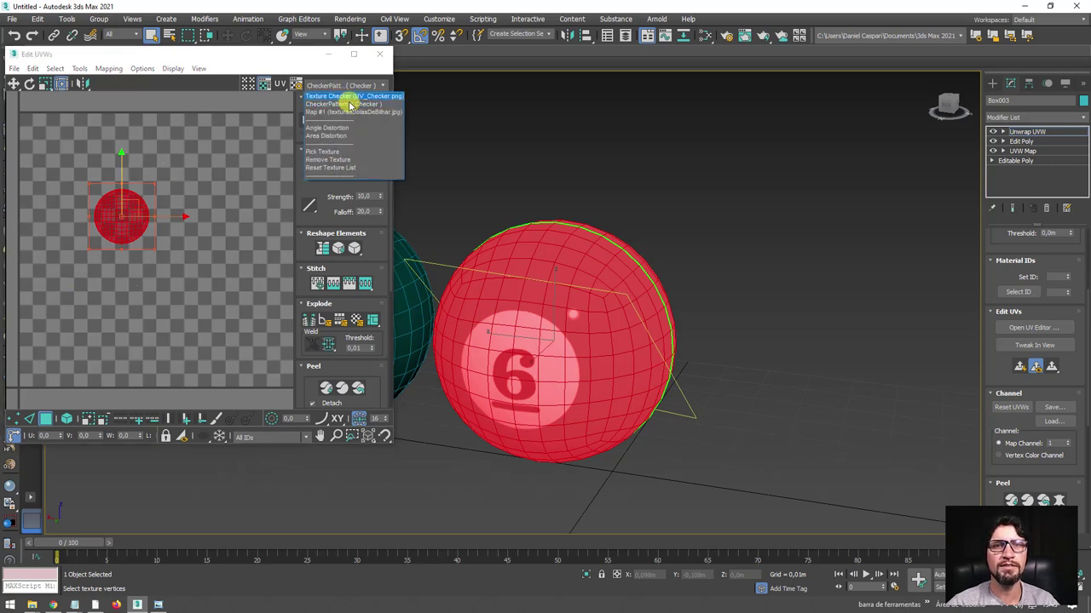
click(347, 112)
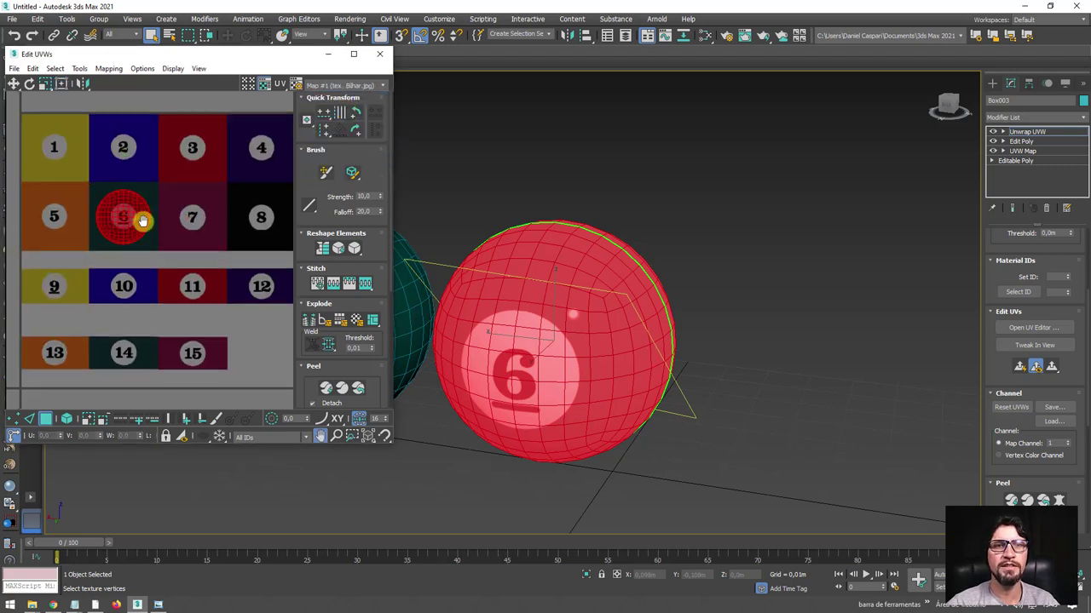
scroll(145, 223, up, 3)
Try moving the UV patch onto the 1 tile, then undo it back to the 7 tile.
drag(174, 212, 297, 223)
mouse_move(639, 336)
alt+middle_down()
mouse_move(716, 322)
mouse_move(639, 309)
alt+middle_up()
scroll(202, 214, down, 2)
middle_drag(202, 214, 211, 282)
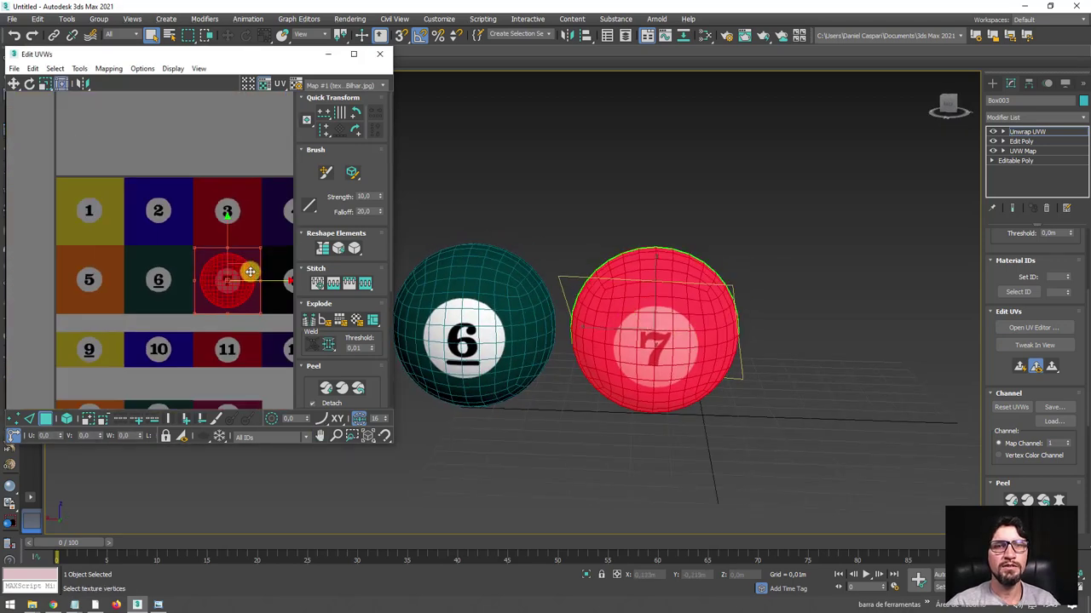
mouse_move(241, 265)
mouse_down()
mouse_move(151, 207)
mouse_move(258, 284)
mouse_move(248, 175)
mouse_move(88, 228)
mouse_up()
key(ctrl+z)
middle_drag(608, 341, 691, 309)
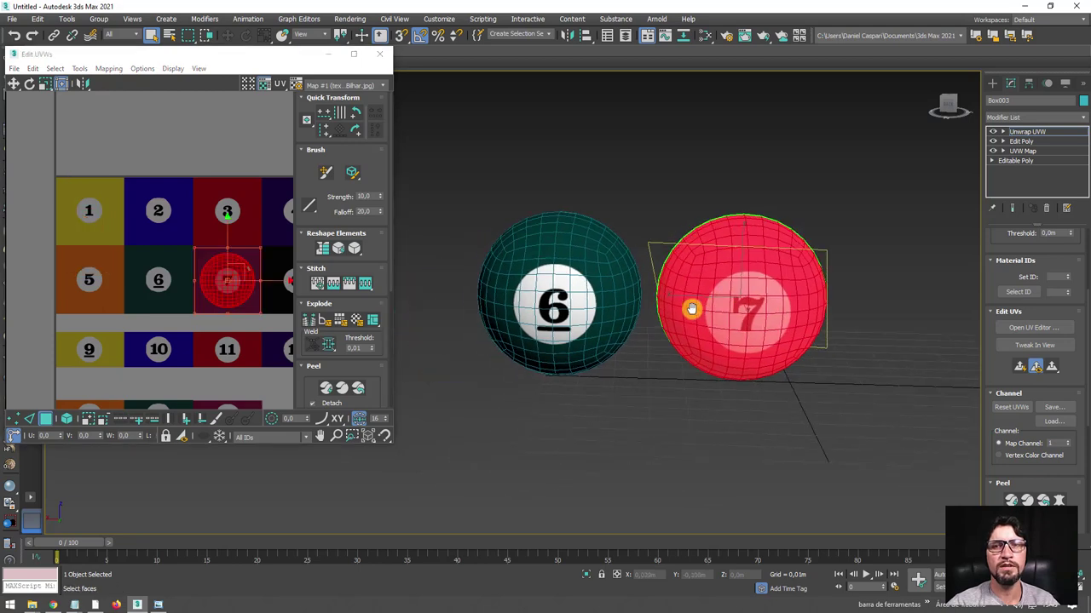
click(1035, 131)
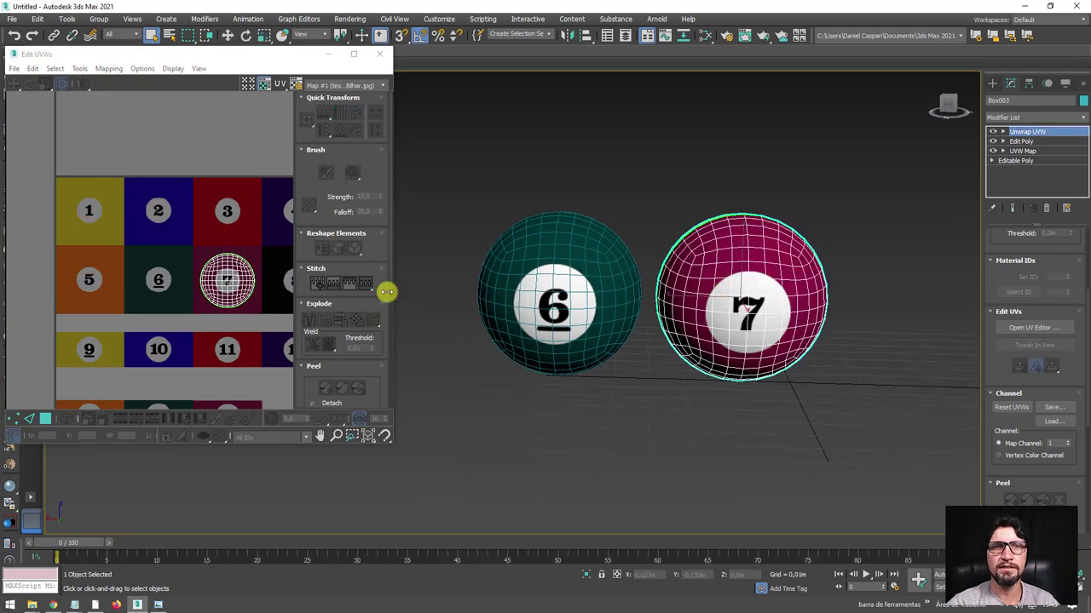
Move the ball's UV faces from tile 7 onto tile 1, making a yellow 1 ball.
drag(266, 247, 149, 330)
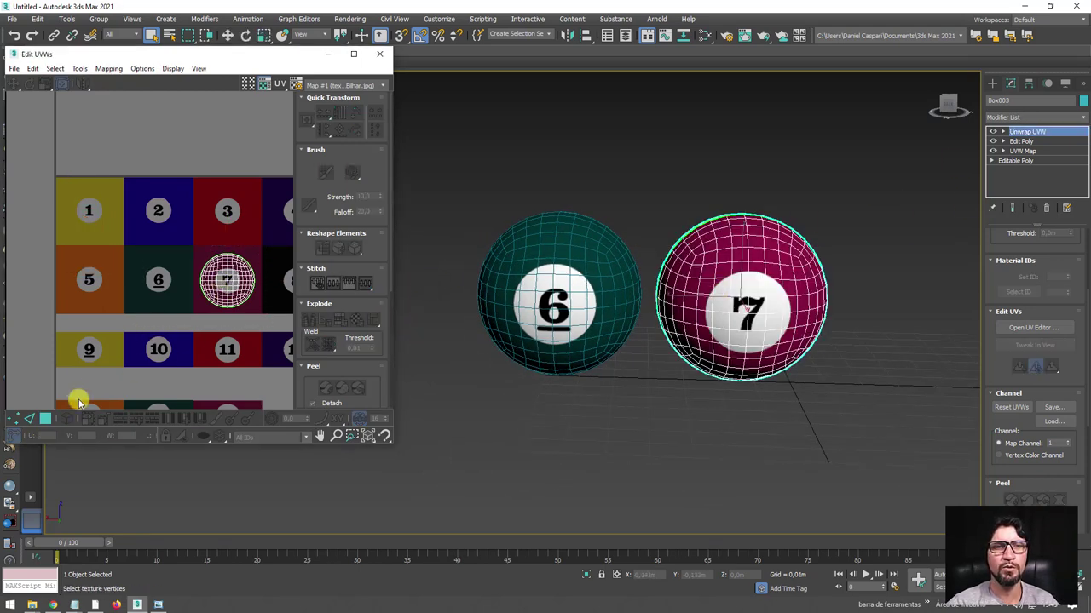
click(46, 419)
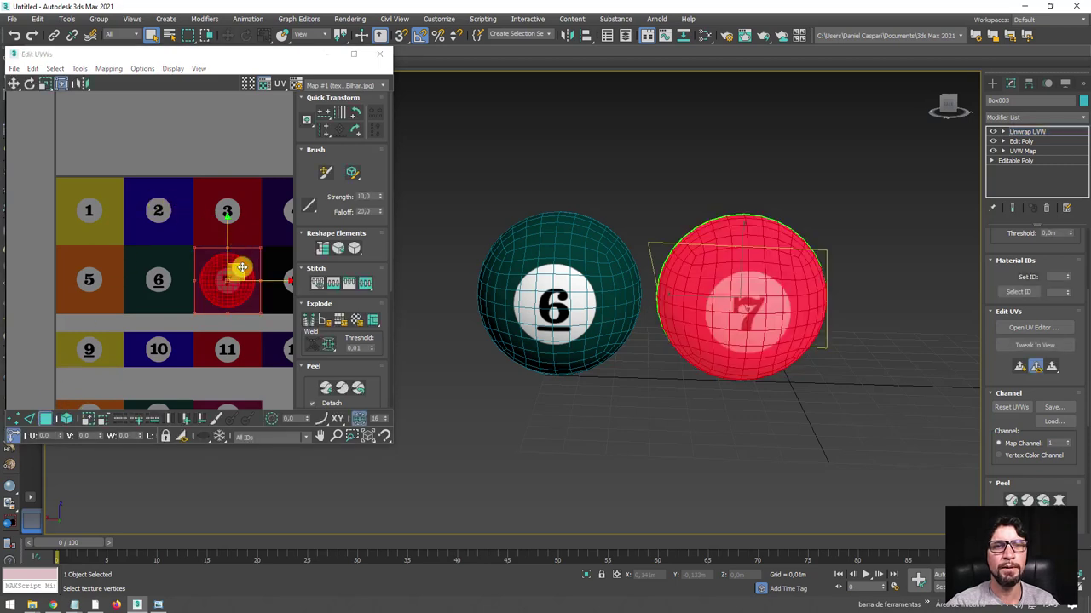
mouse_move(242, 268)
mouse_down()
mouse_move(102, 197)
mouse_move(88, 222)
mouse_up()
scroll(92, 204, up, 2)
scroll(88, 219, up, 3)
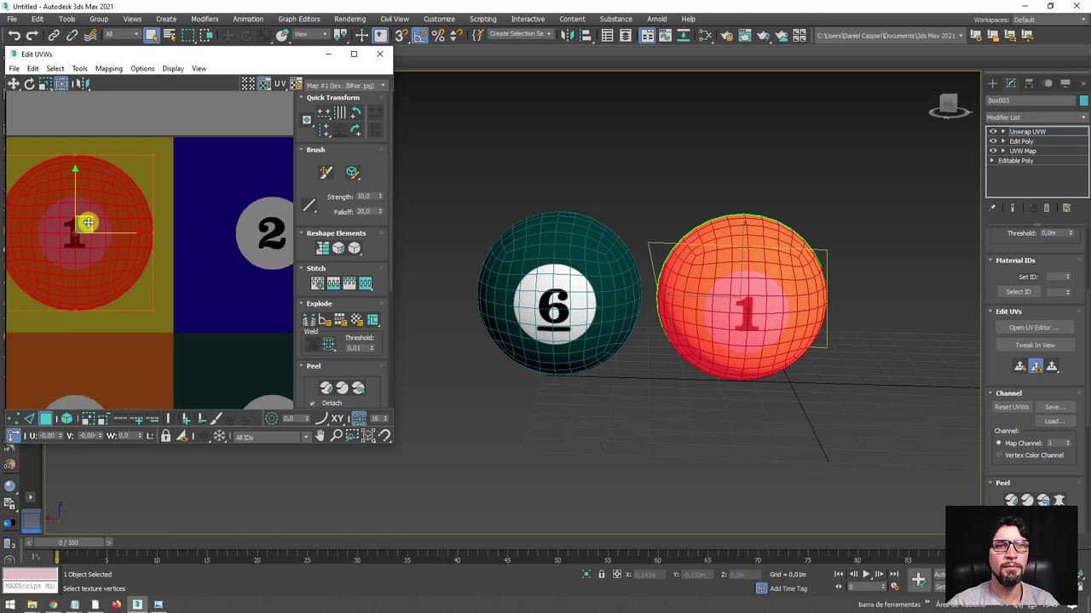
scroll(85, 224, down, 2)
middle_drag(85, 224, 150, 239)
scroll(151, 239, up, 2)
key(e)
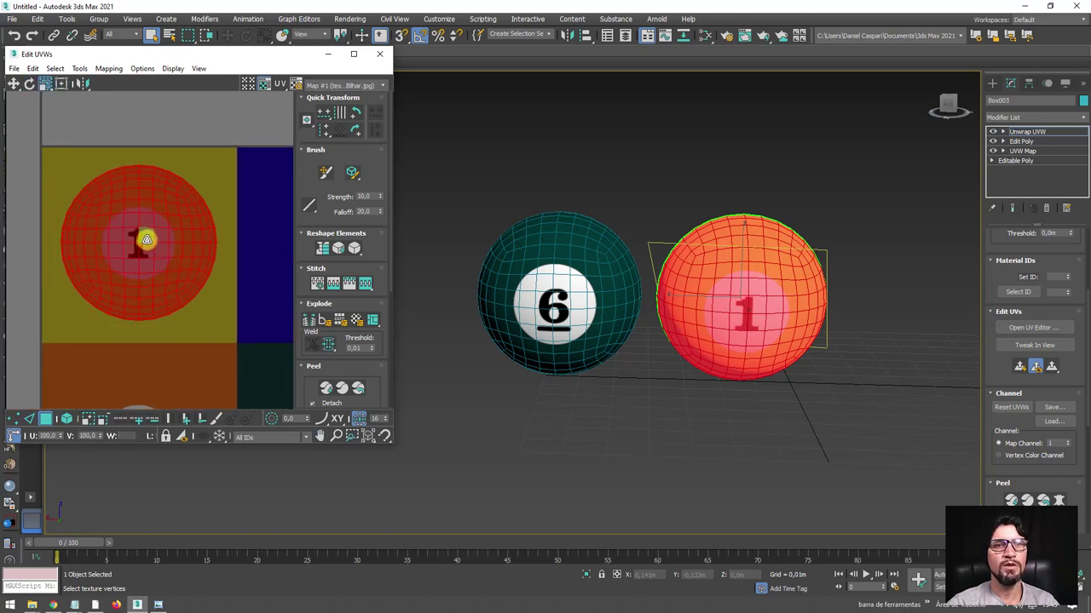
scroll(152, 238, down, 2)
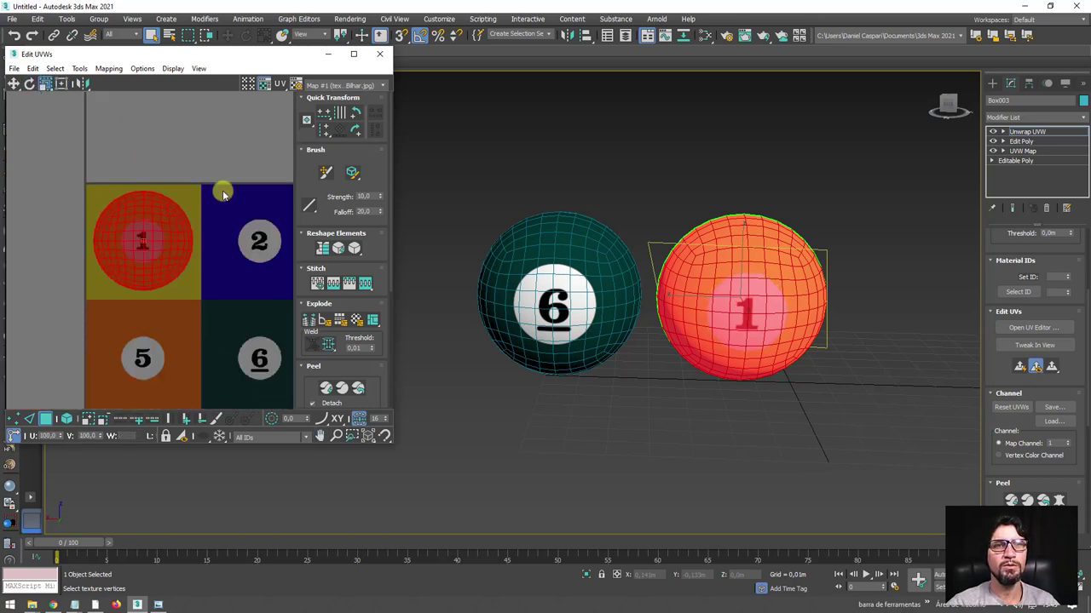
right_click(752, 269)
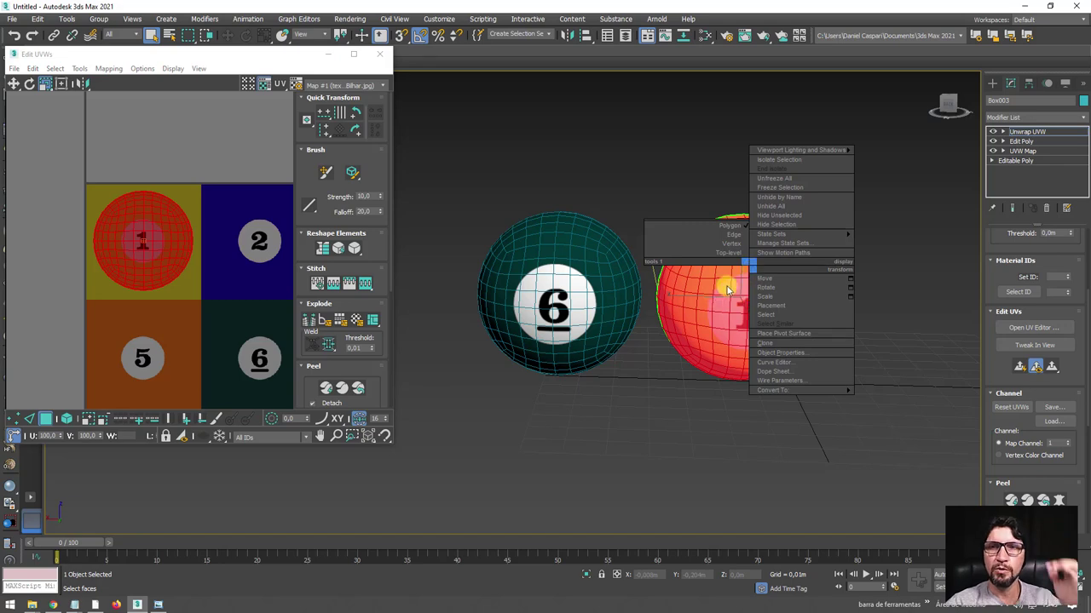
click(1023, 133)
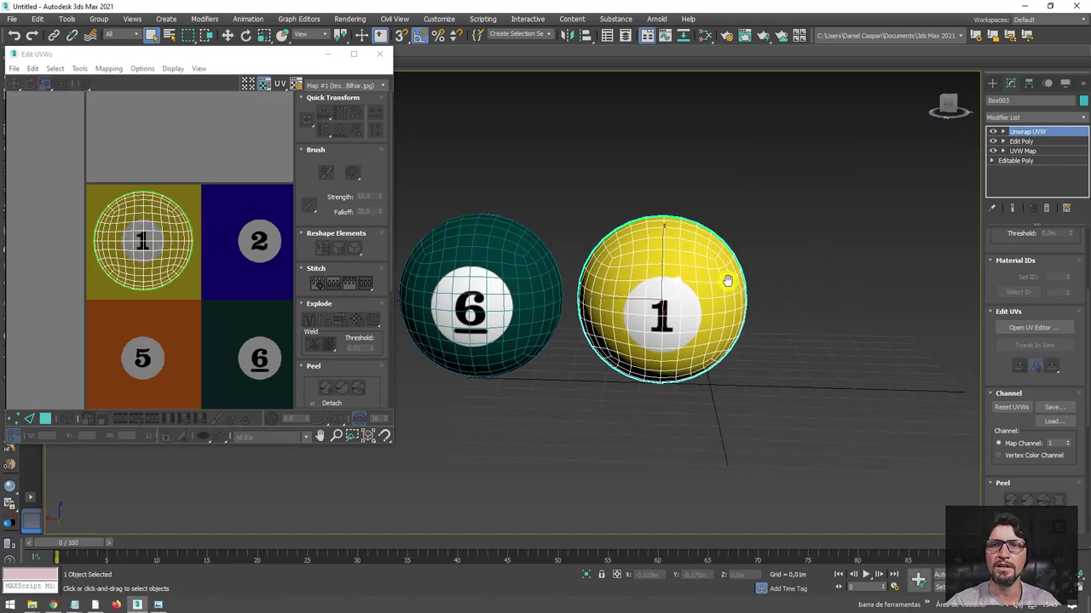
Shift-drag ball 1 to the right to make a single copy, Box004.
key(w)
shift+drag(725, 298, 914, 297)
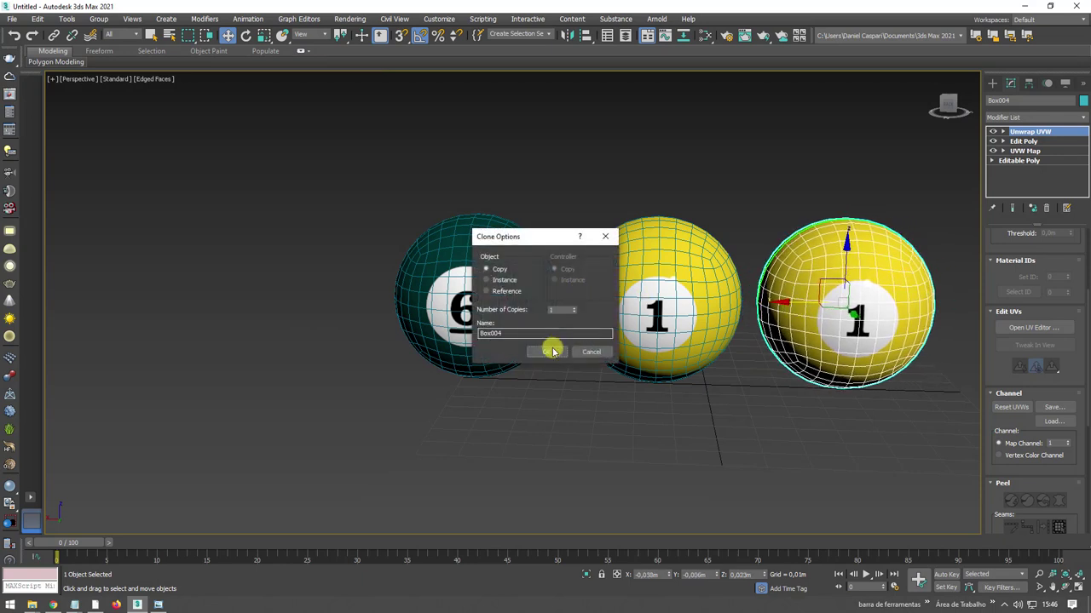
click(548, 351)
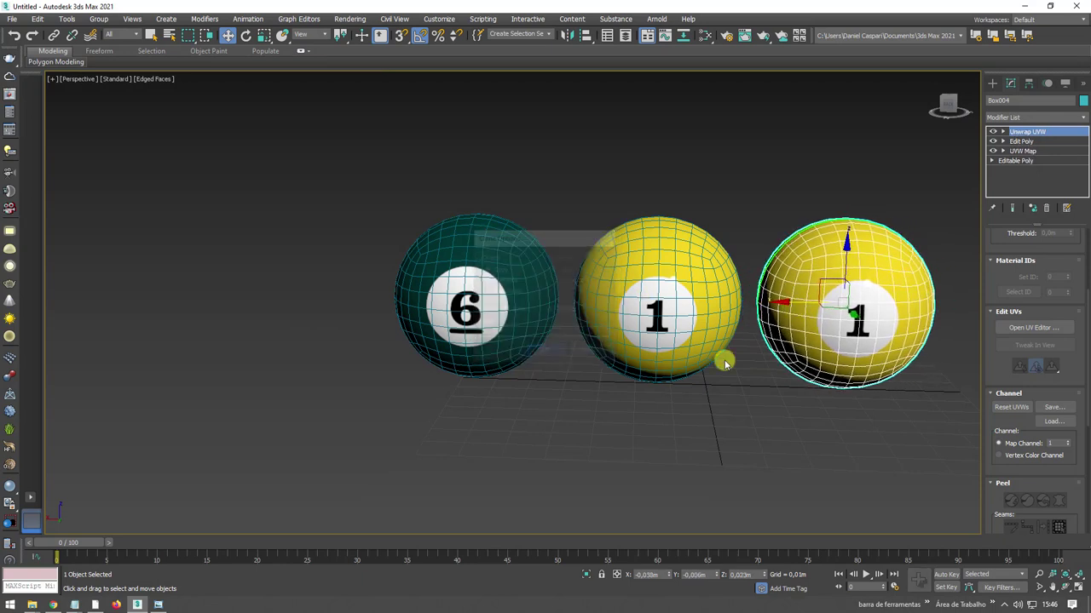
Open Box004's UVs in the UV Editor with the billiard texture shown behind them.
click(1035, 327)
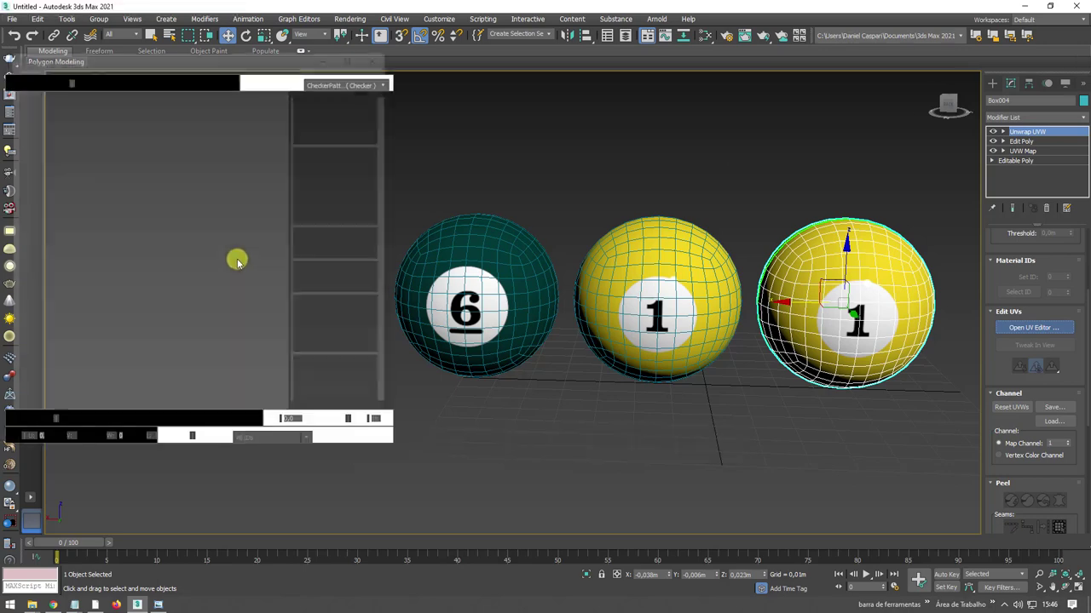
key(ctrl+a)
middle_drag(127, 288, 83, 284)
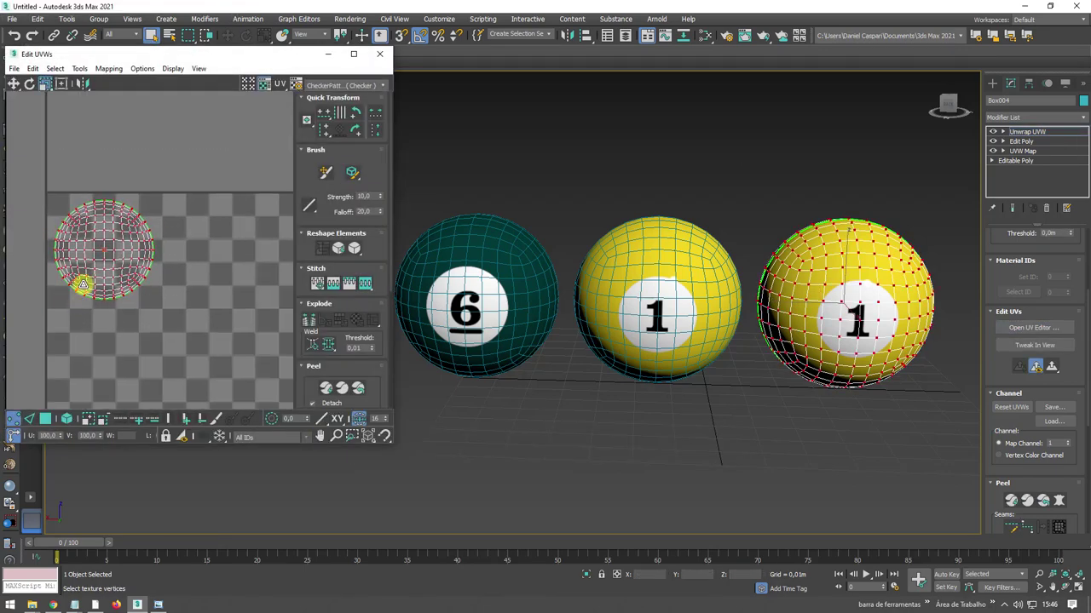
click(360, 85)
click(349, 117)
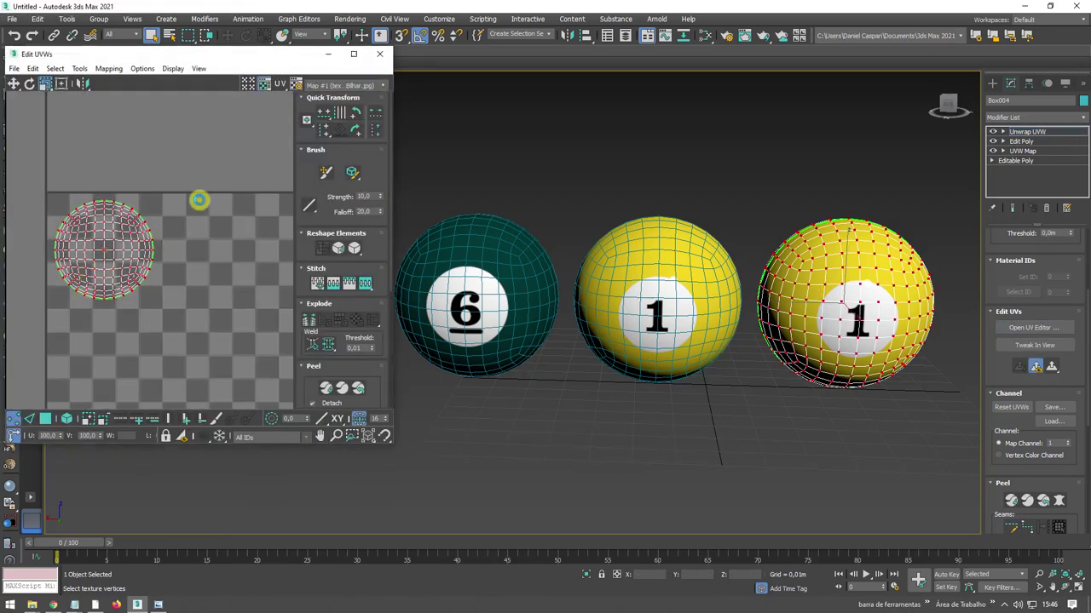
Select the UV island as faces and move it onto the 2 tile, making a blue 2 ball.
click(66, 418)
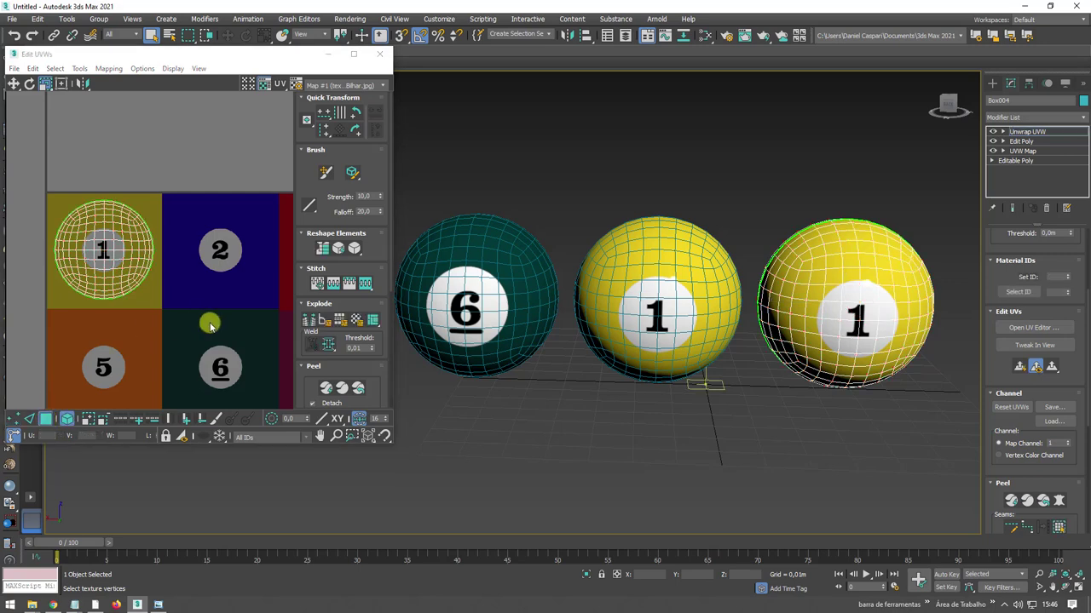
click(127, 248)
middle_drag(127, 247, 129, 219)
click(17, 84)
drag(129, 219, 227, 224)
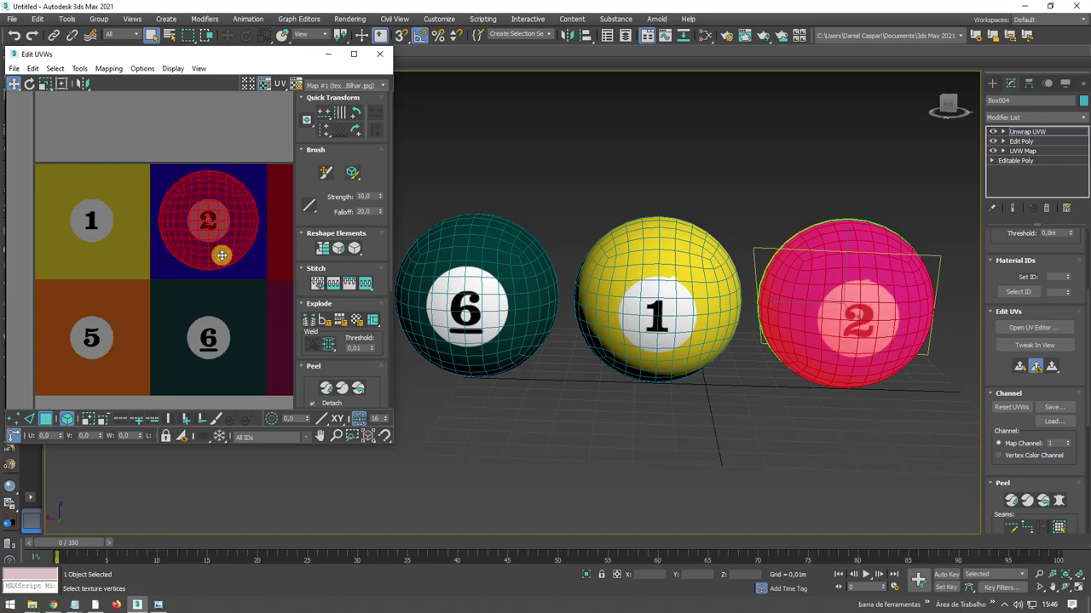
scroll(823, 316, down, 2)
scroll(854, 334, down, 2)
mouse_move(854, 334)
alt+middle_down()
mouse_move(823, 316)
mouse_move(766, 349)
mouse_move(551, 338)
mouse_move(643, 332)
mouse_move(840, 260)
alt+middle_up()
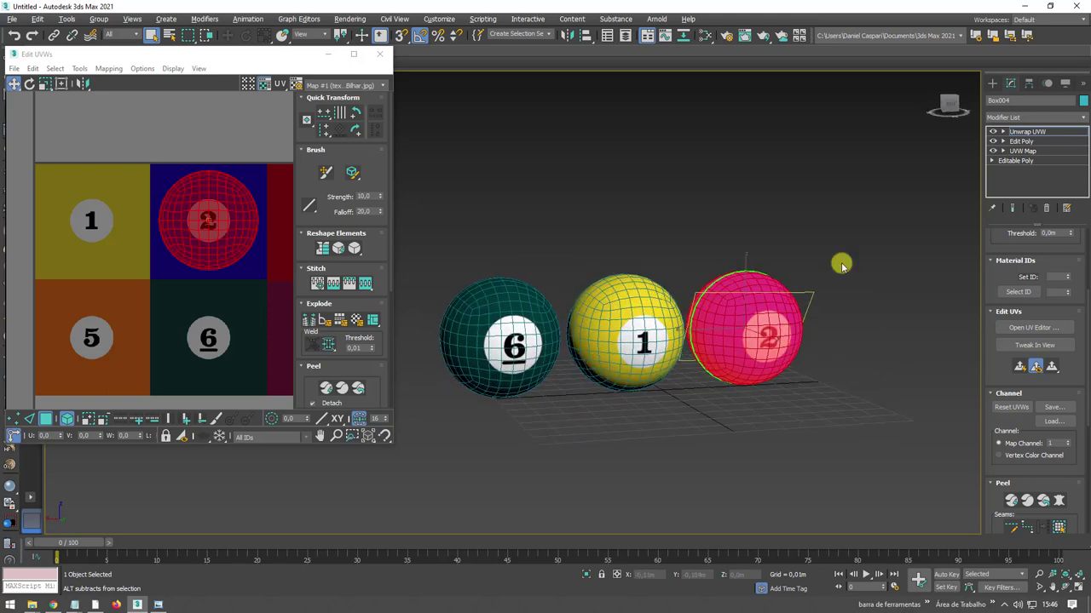
click(1033, 134)
Return to the whole ball and Shift-drag ball 2 to the right to clone it.
mouse_move(799, 293)
alt+middle_down()
mouse_move(766, 312)
mouse_move(841, 265)
alt+middle_up()
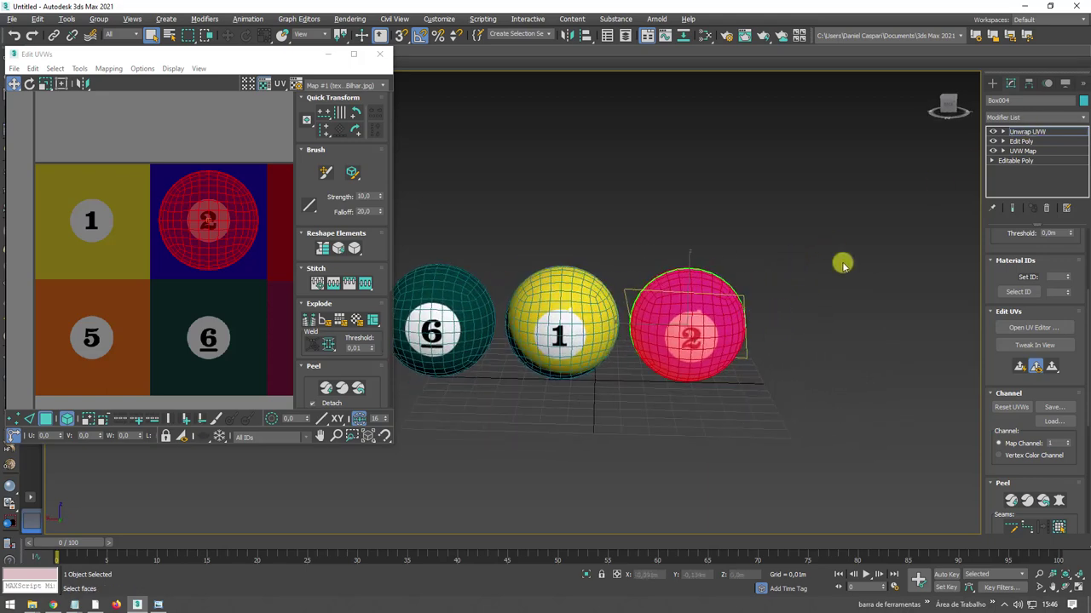
click(1025, 133)
key(w)
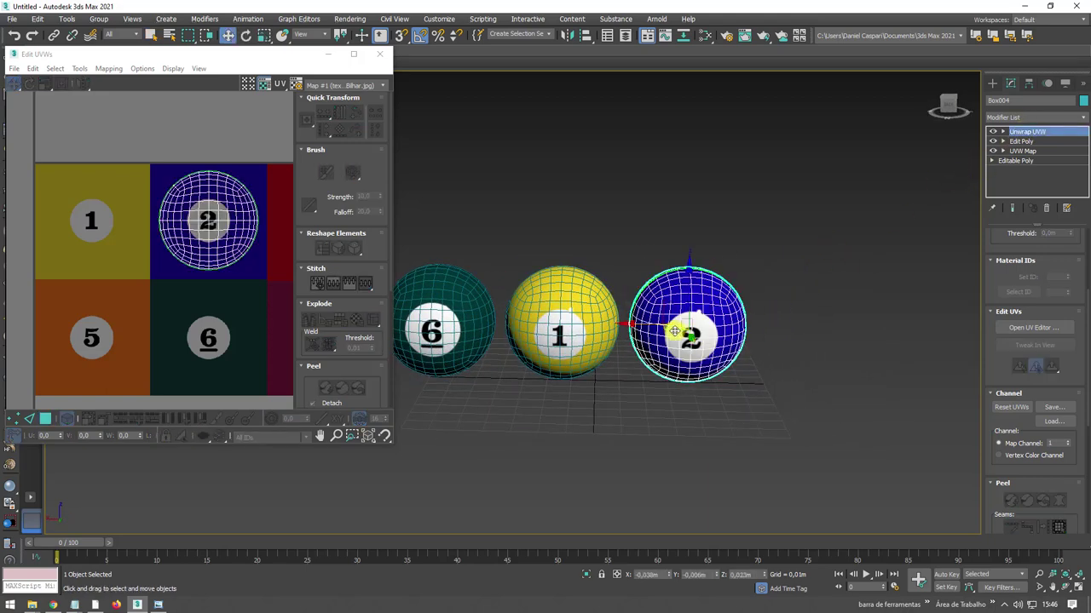
shift+drag(639, 324, 765, 327)
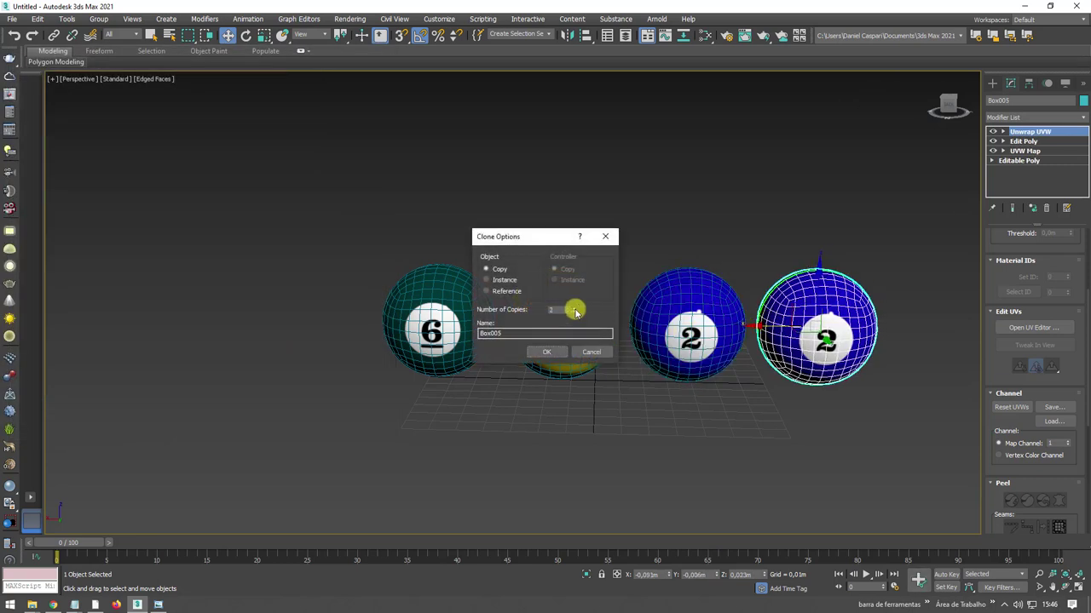
Confirm the copies of ball 2 and select the first new copy, Box005.
click(546, 352)
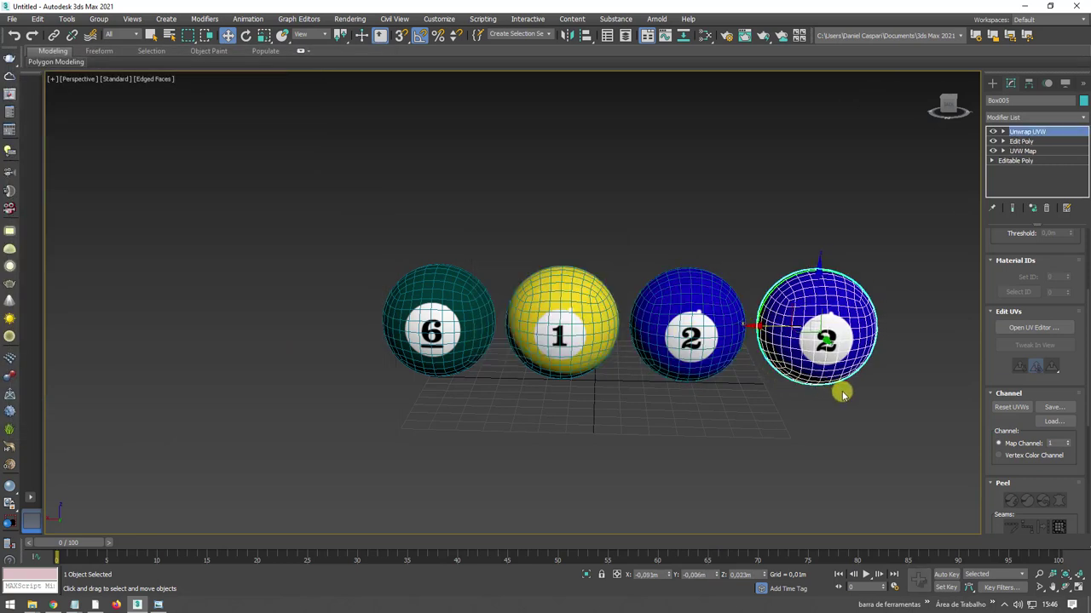
middle_drag(840, 389, 656, 377)
scroll(655, 377, down, 3)
drag(548, 267, 511, 367)
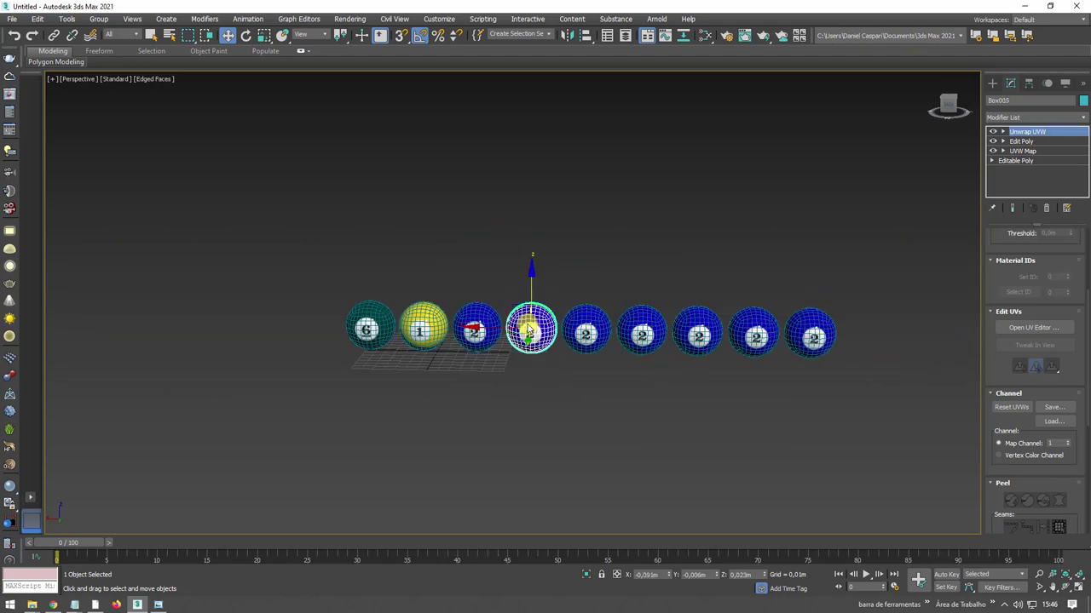
scroll(531, 324, up, 5)
Move Box005's UVs onto the 3 tile, making a red 3 ball.
click(1083, 117)
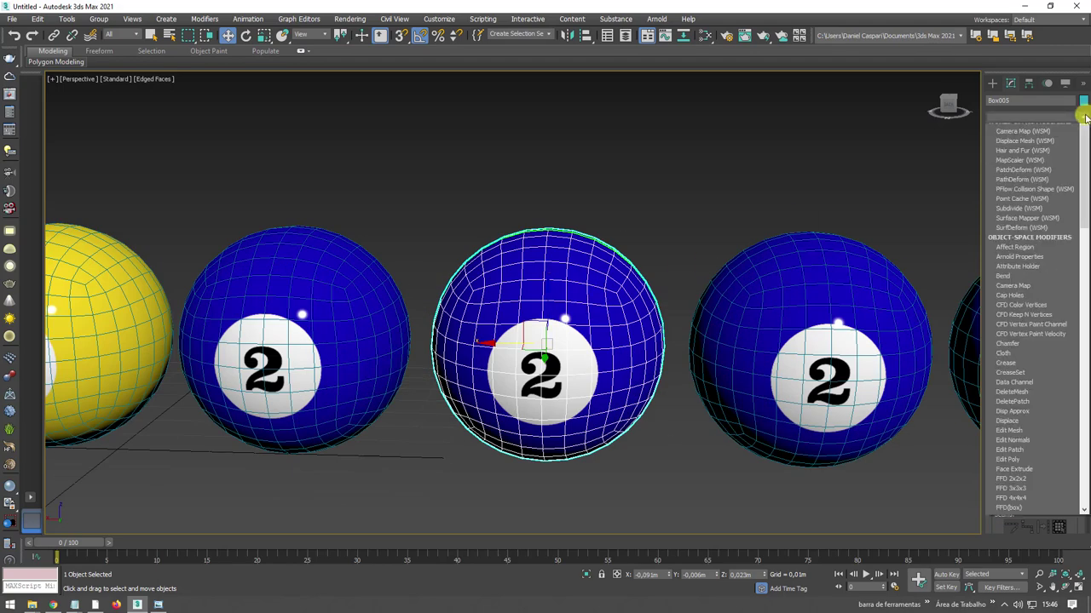
click(1083, 116)
click(1032, 328)
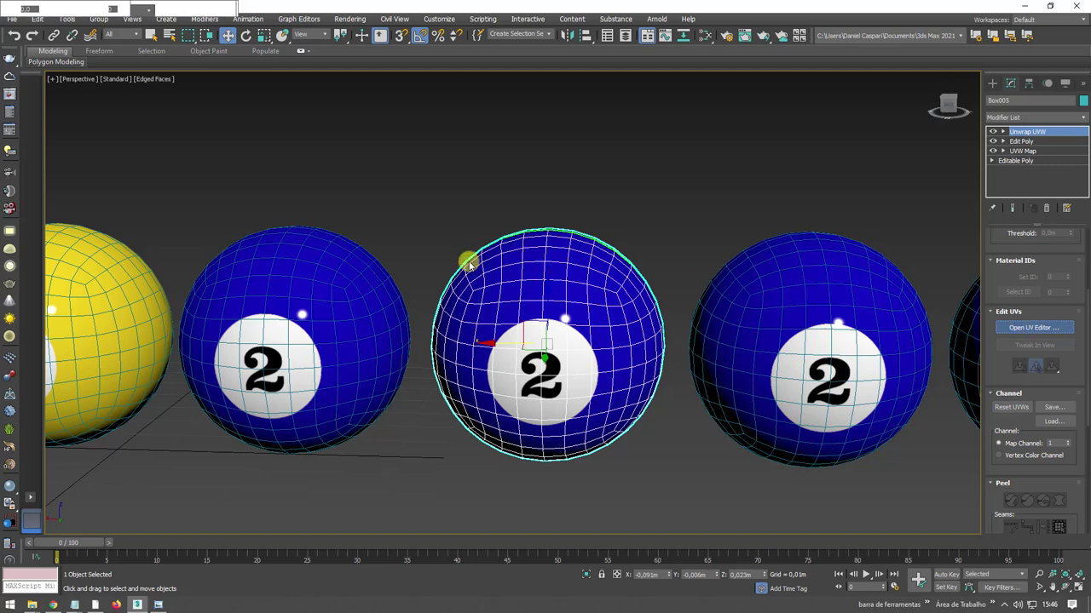
middle_drag(232, 223, 153, 249)
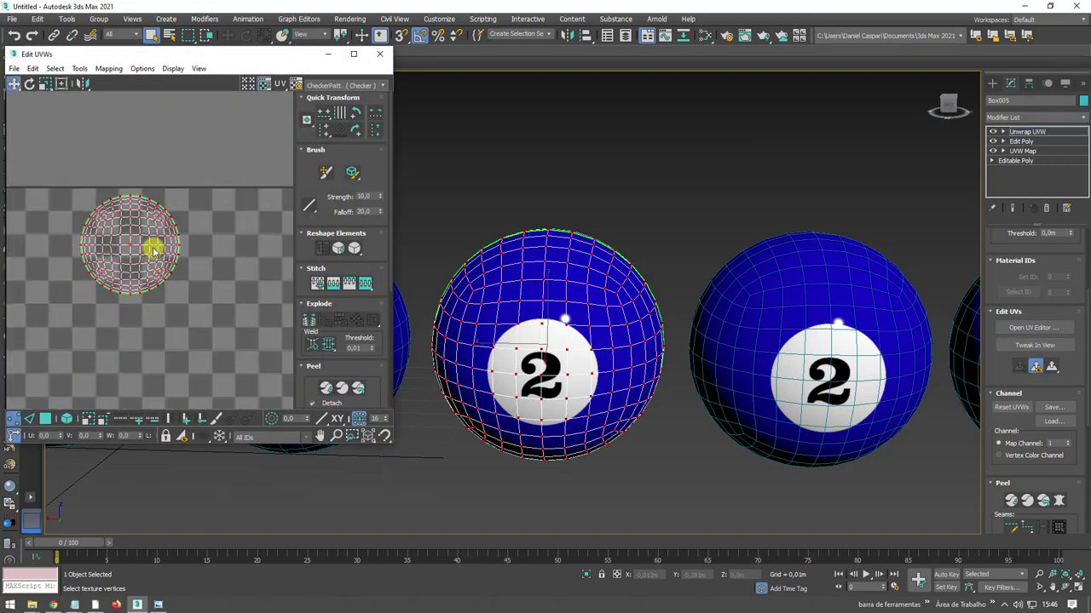
drag(135, 247, 255, 243)
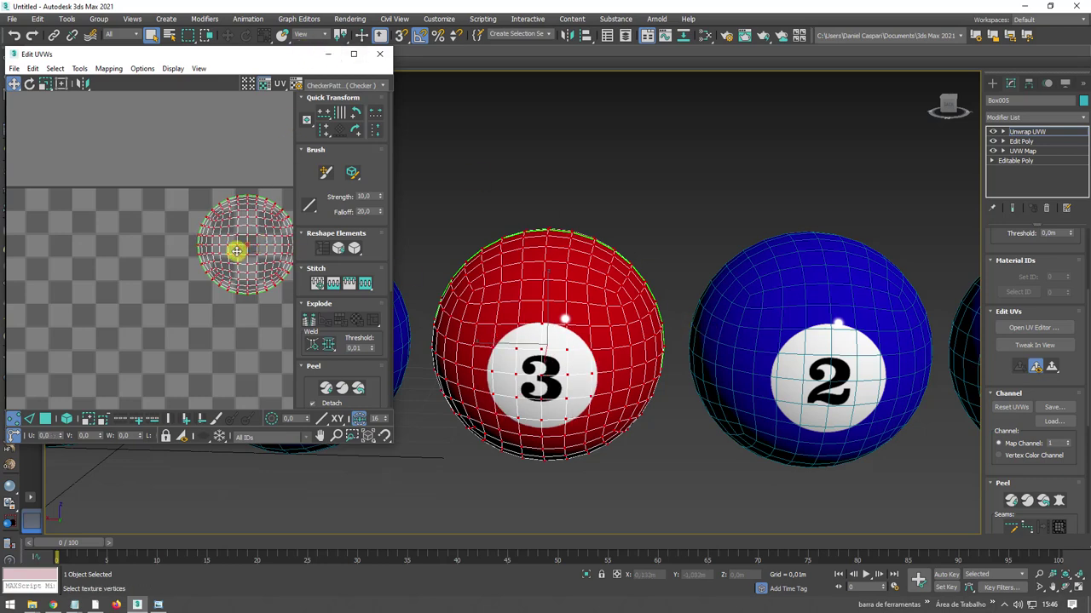
middle_drag(236, 248, 184, 234)
mouse_move(530, 341)
alt+middle_down()
mouse_move(599, 316)
mouse_move(599, 337)
mouse_move(948, 171)
alt+middle_up()
click(1033, 133)
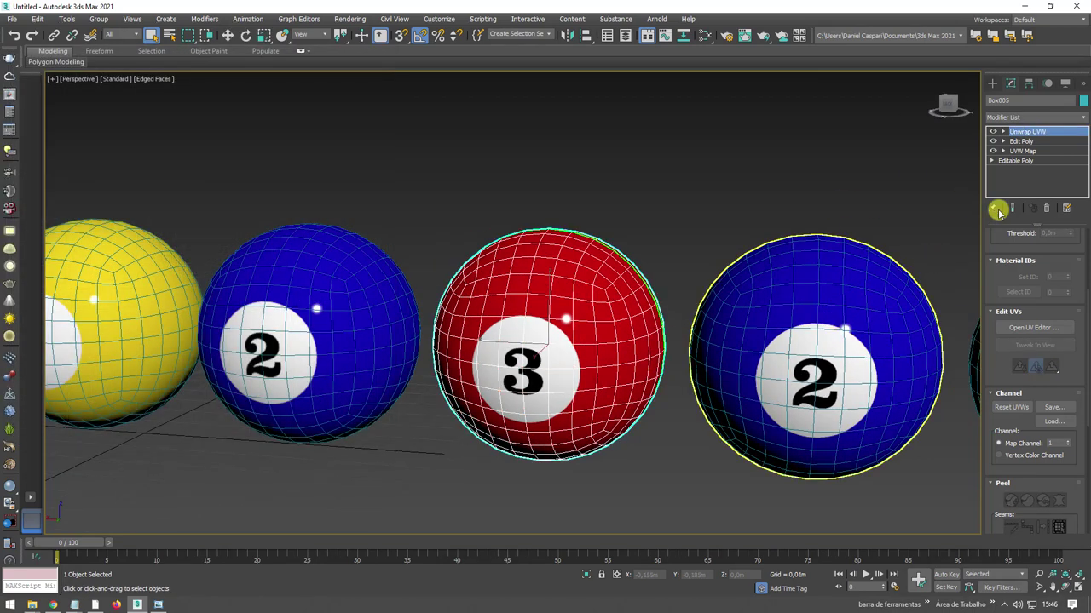
Move Box006's UVs onto the 4 tile and fine-tune them, making a dark blue 4 ball.
click(1032, 327)
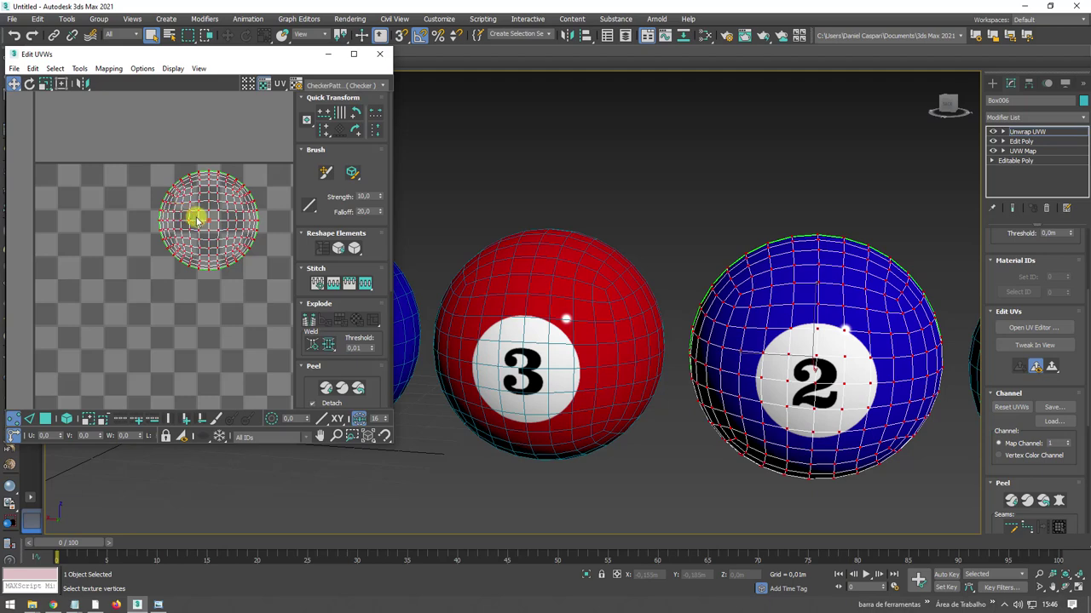
middle_drag(196, 219, 24, 251)
drag(34, 251, 267, 241)
middle_drag(748, 315, 701, 261)
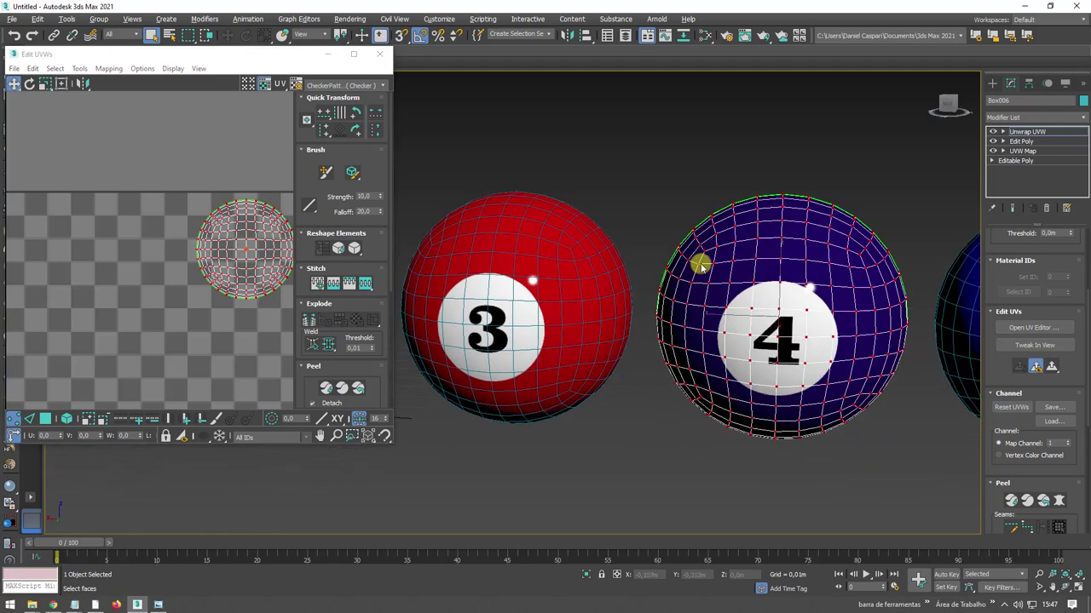
scroll(248, 243, up, 3)
scroll(265, 260, up, 3)
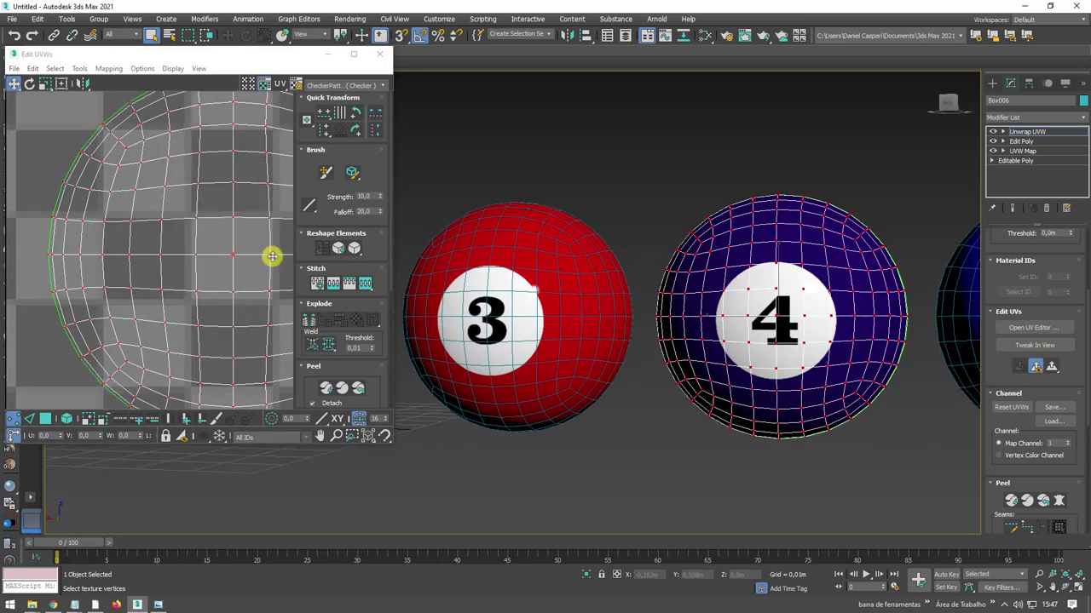
drag(272, 257, 266, 257)
scroll(800, 265, down, 3)
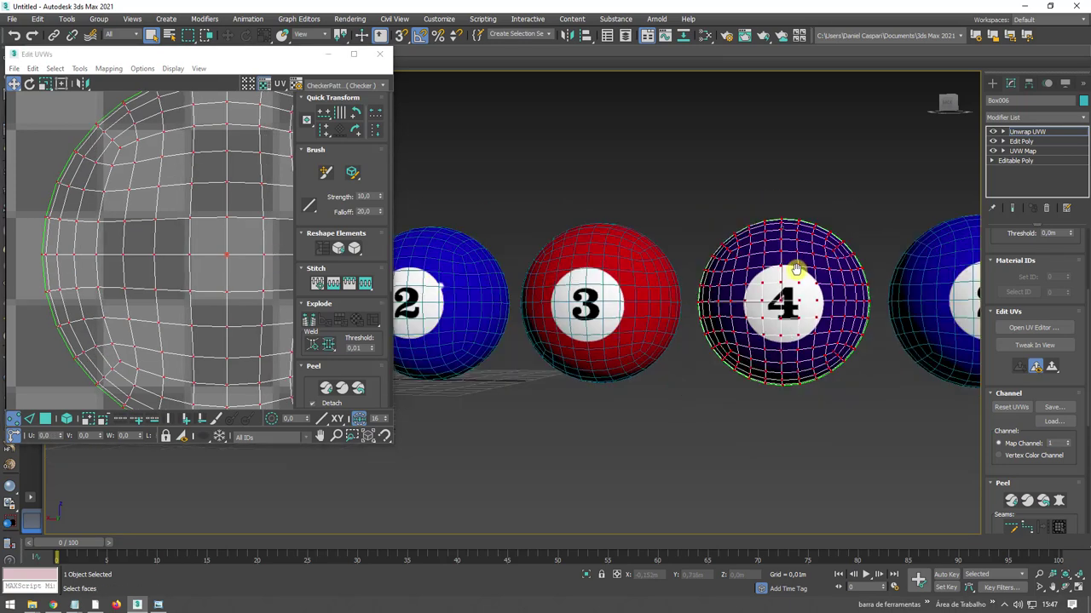
scroll(805, 298, down, 5)
click(1041, 134)
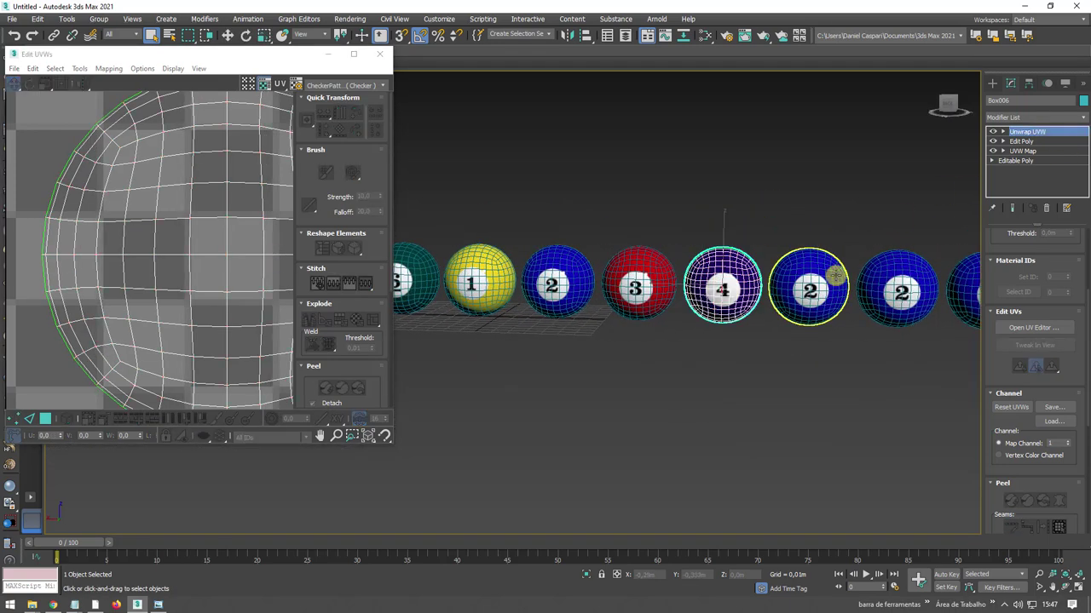
click(827, 275)
Move Box007's UV island onto the orange 5 tile, declining the topology warning.
scroll(814, 284, down, 2)
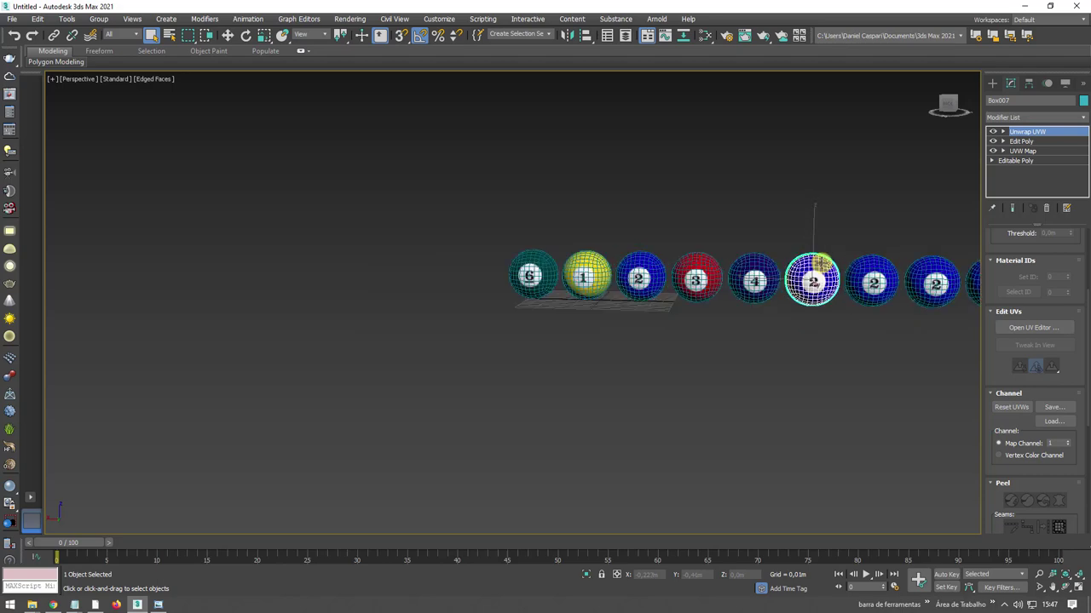
scroll(818, 285, up, 5)
middle_drag(818, 285, 703, 271)
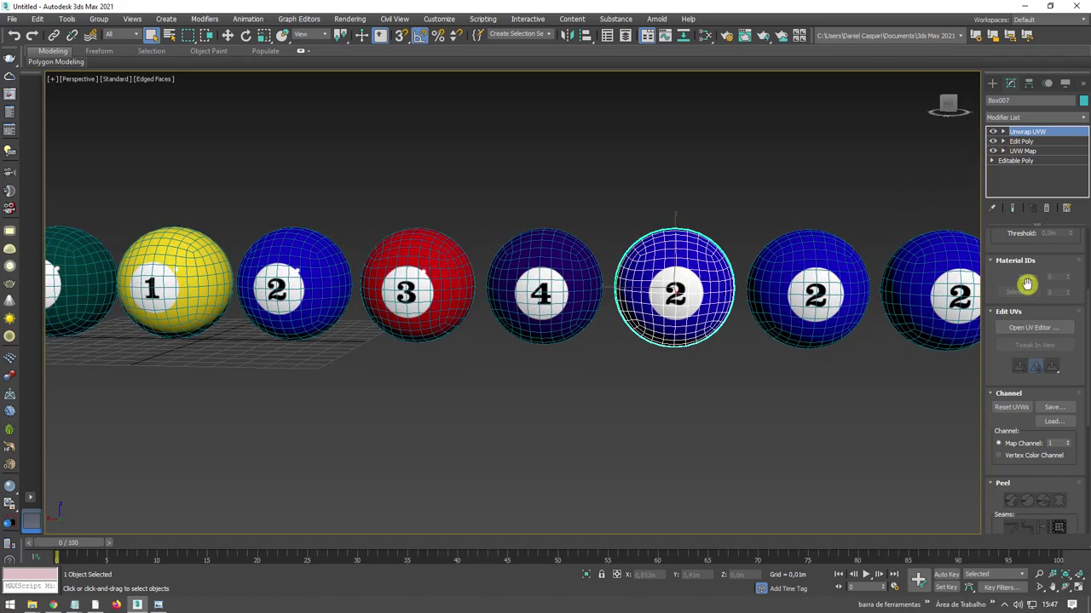
click(1033, 327)
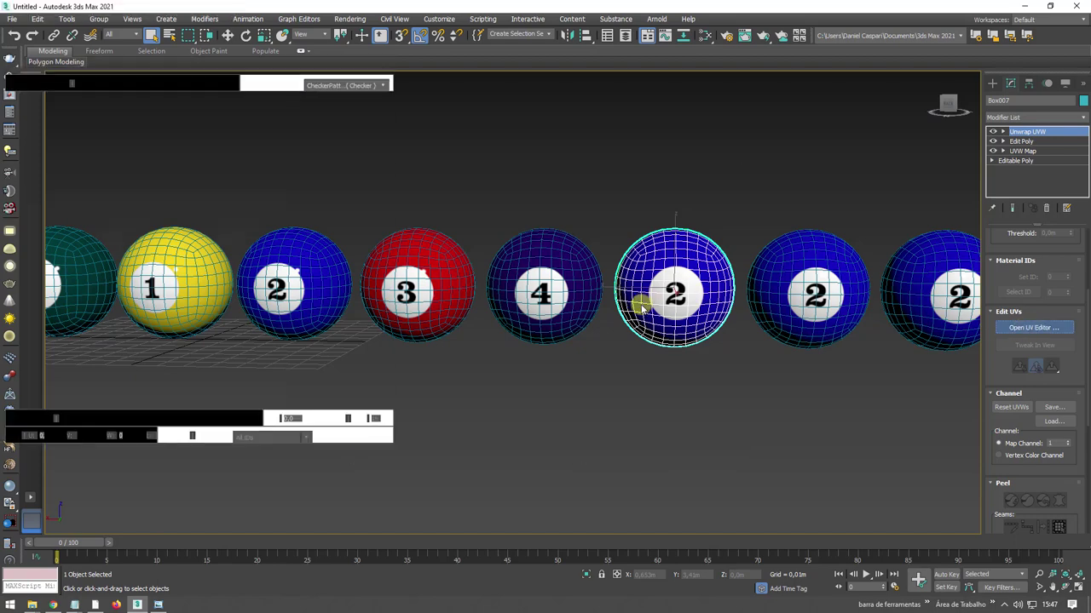
middle_drag(272, 207, 223, 157)
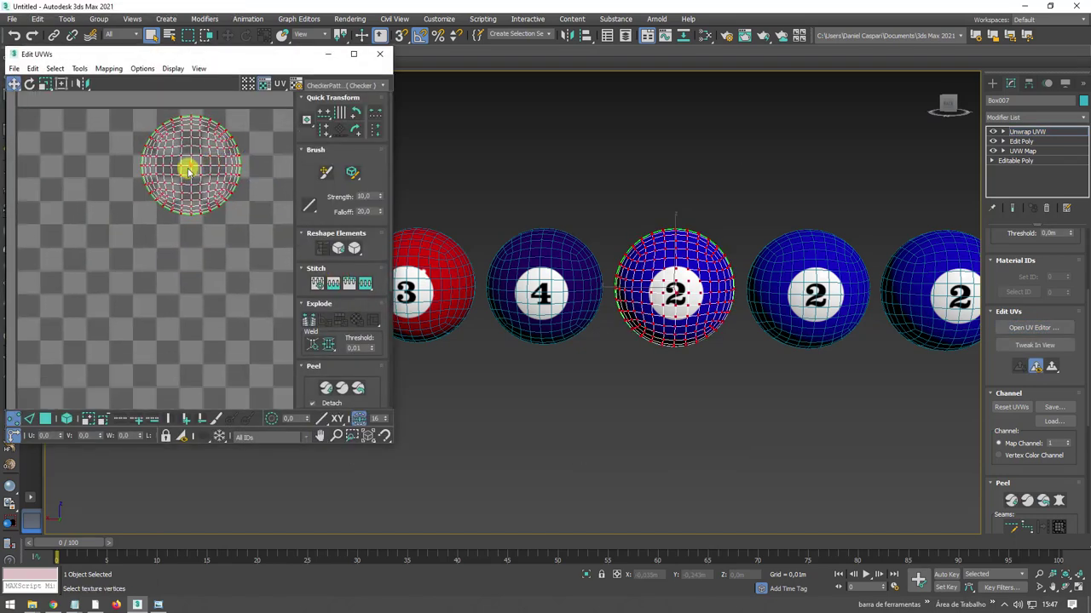
mouse_move(189, 166)
mouse_down()
mouse_move(190, 286)
mouse_move(200, 282)
mouse_move(73, 287)
mouse_up()
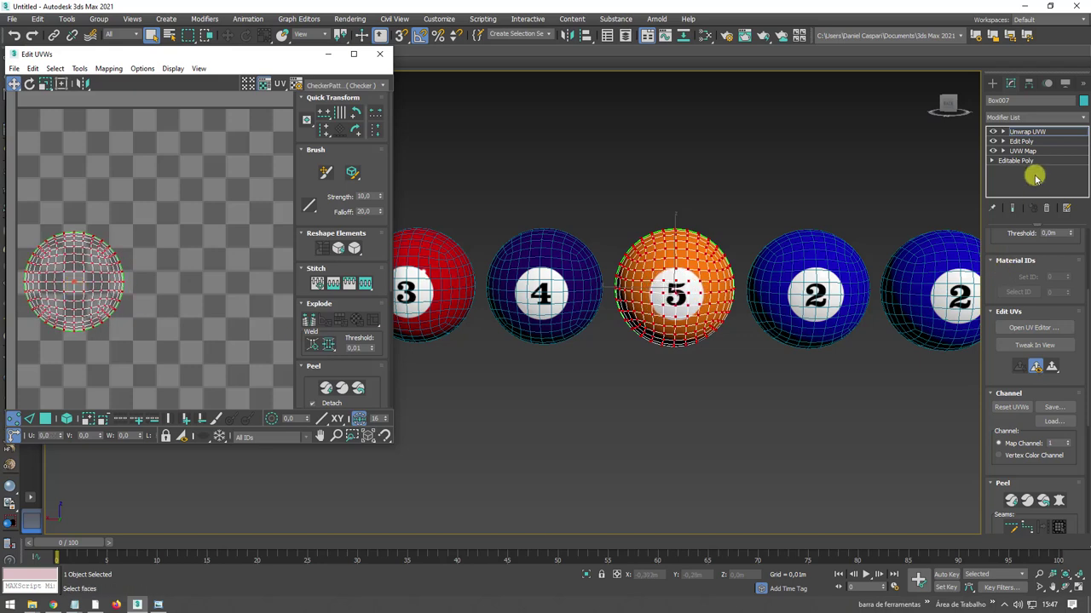
click(1025, 140)
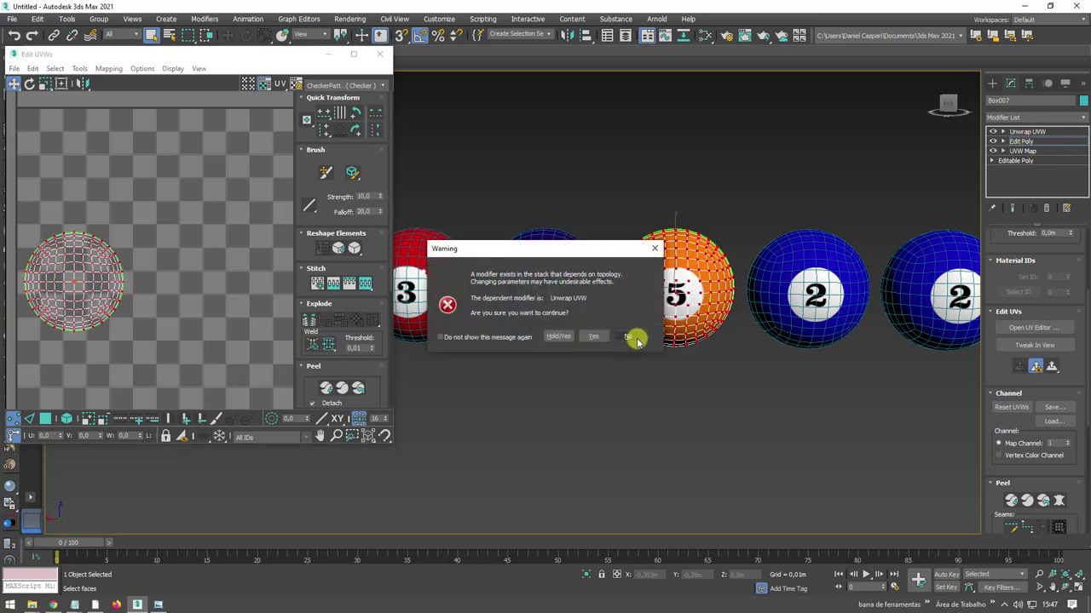
click(637, 339)
click(1029, 131)
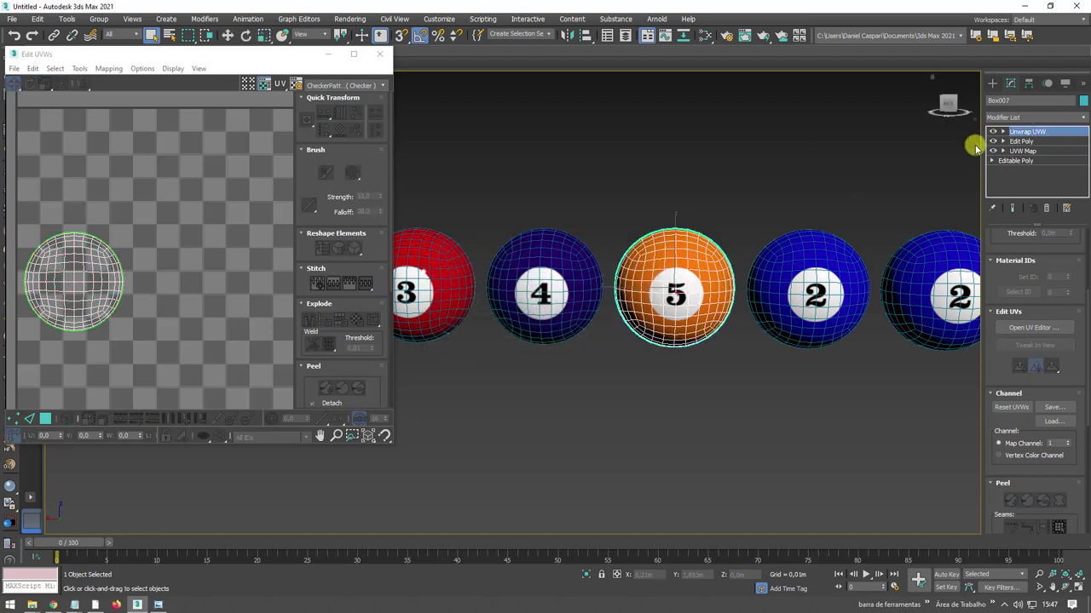
click(818, 285)
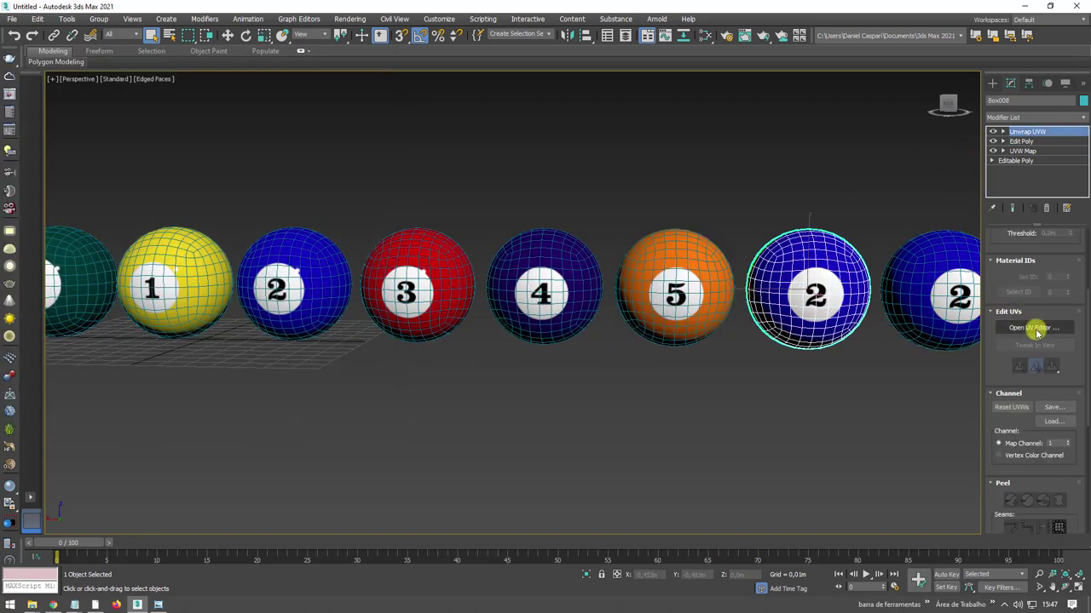
Move Box008's UV island past the 6 tile onto the maroon 7 tile and centre it.
click(1034, 327)
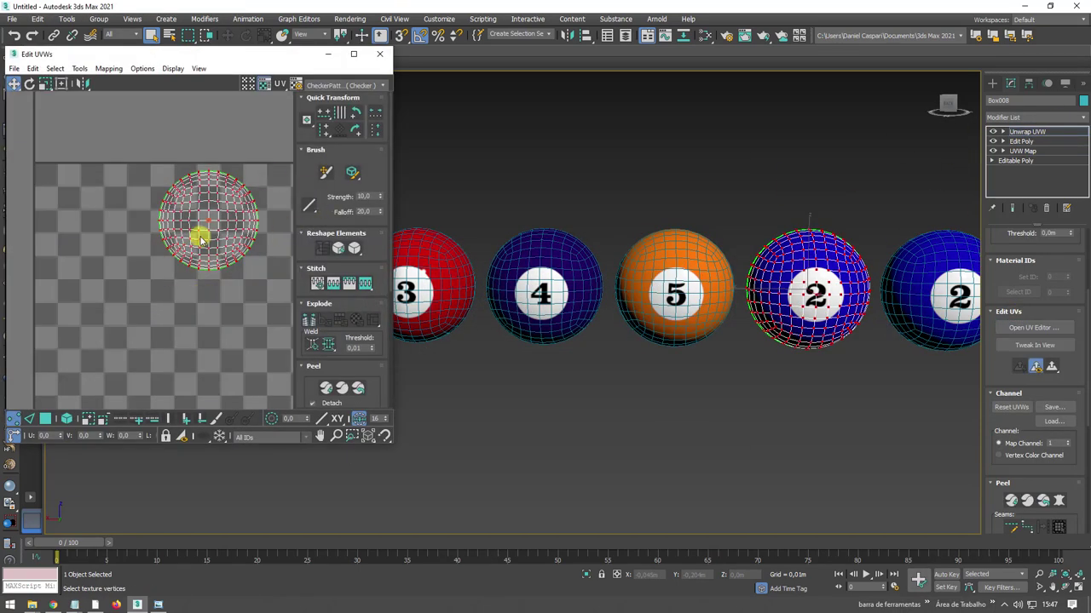
middle_drag(200, 239, 222, 255)
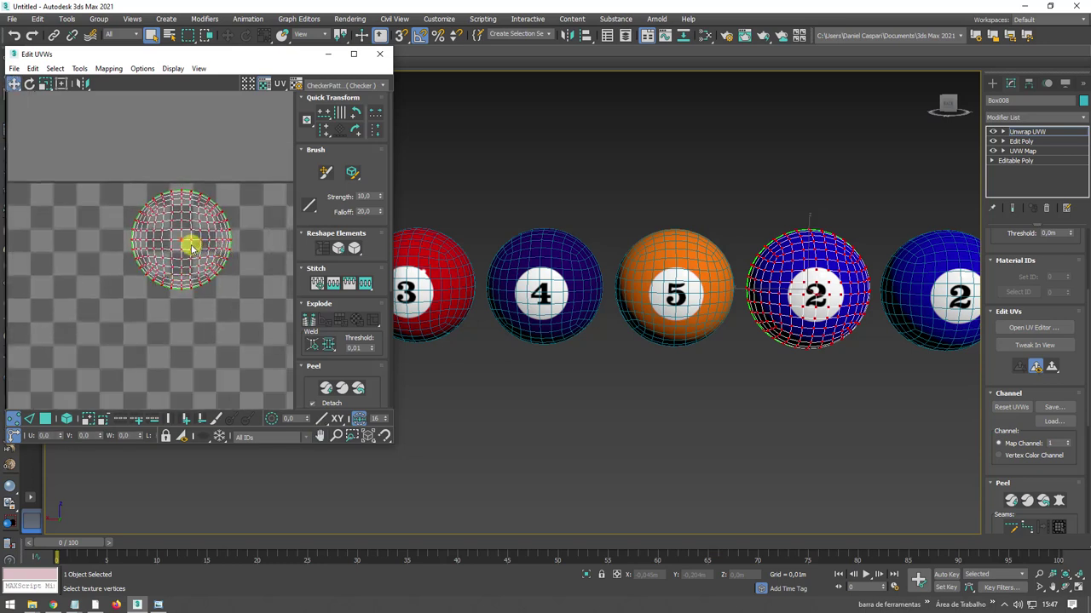
drag(181, 242, 176, 357)
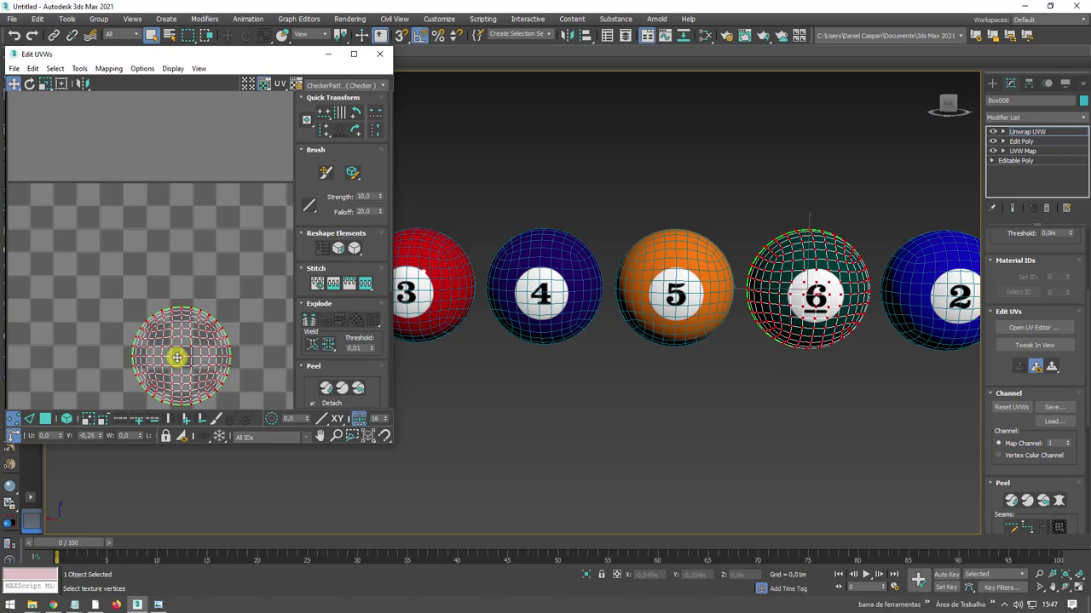
middle_drag(183, 356, 128, 284)
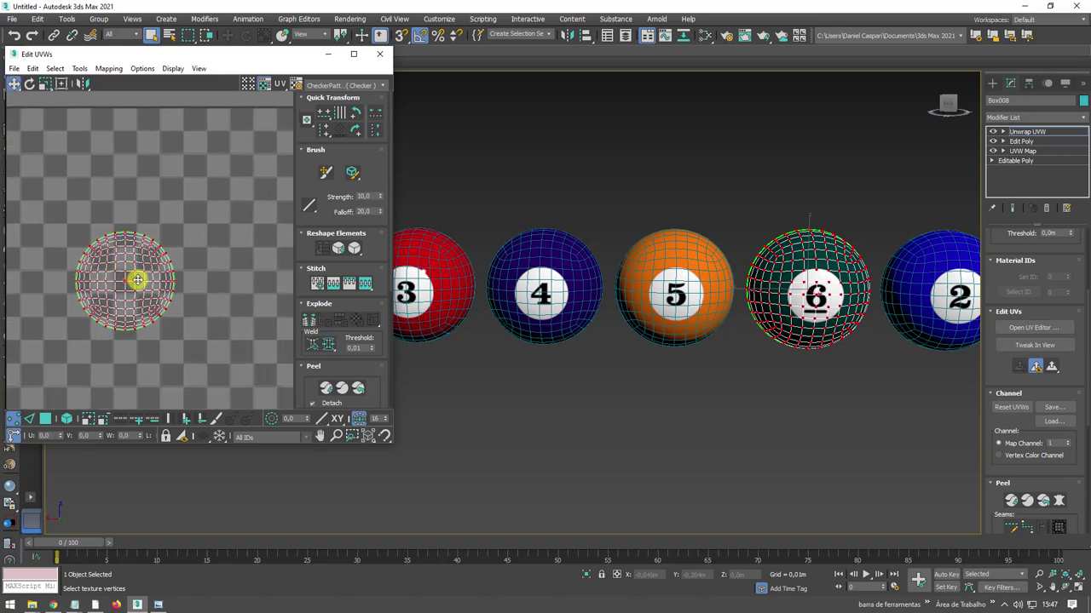
drag(138, 280, 250, 271)
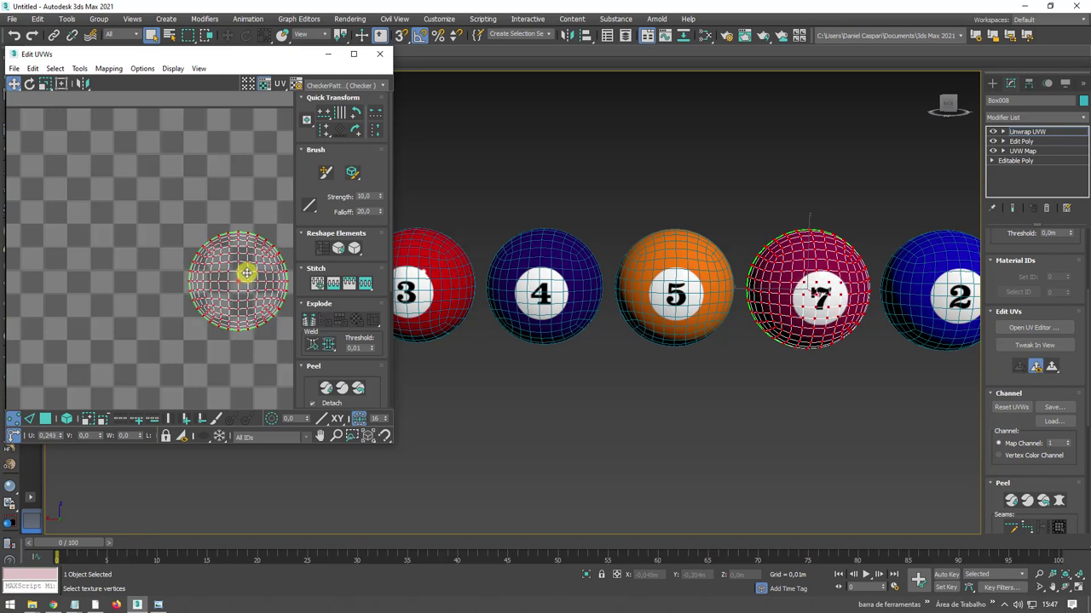
scroll(251, 273, up, 1)
scroll(253, 285, up, 1)
drag(251, 283, 250, 286)
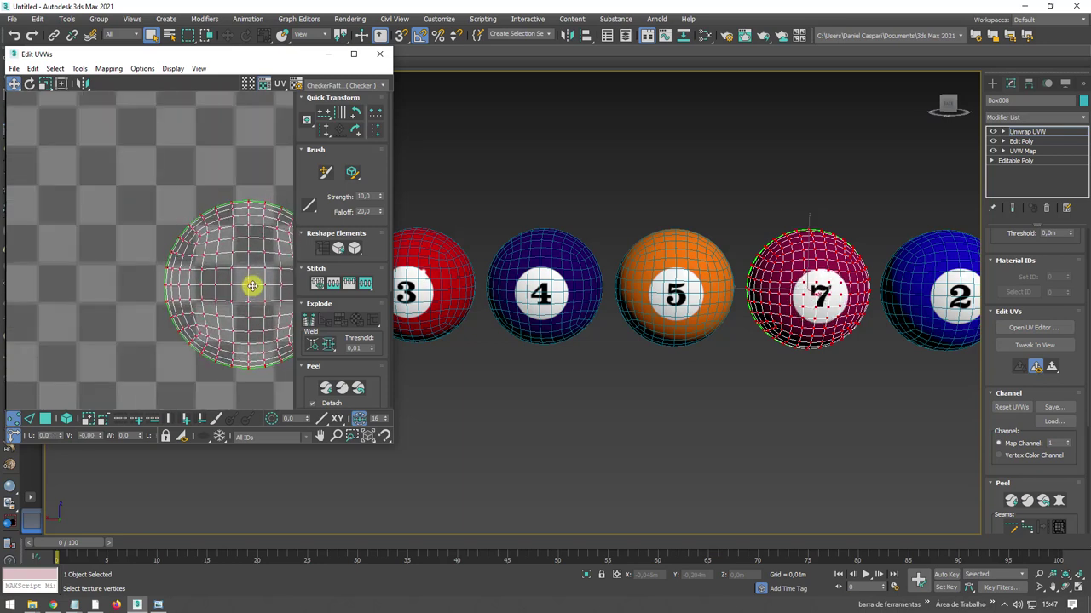
scroll(596, 294, down, 2)
scroll(622, 294, down, 2)
scroll(733, 282, up, 4)
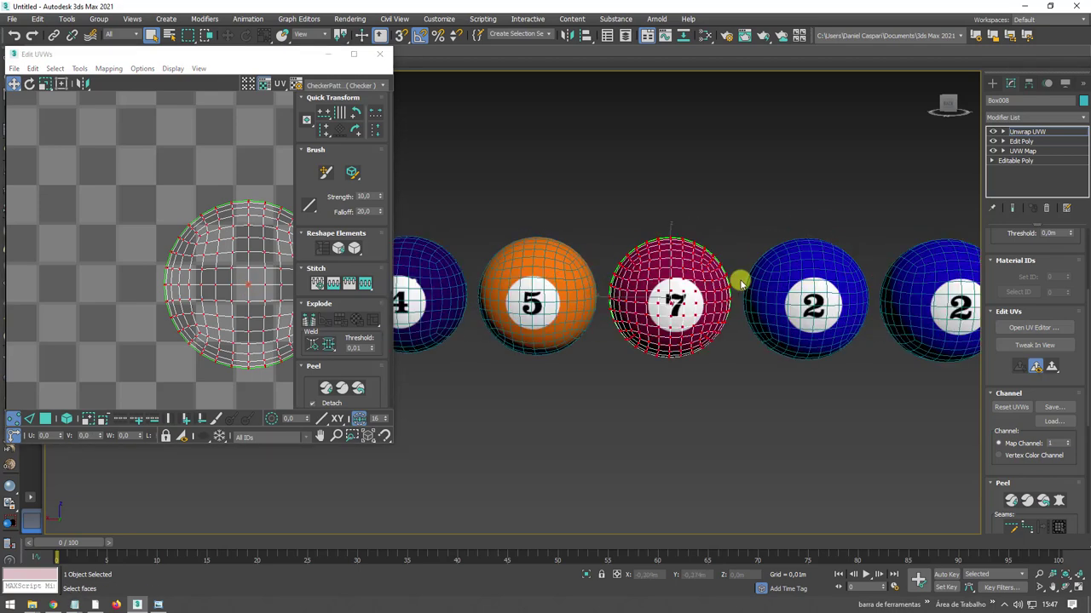
click(810, 298)
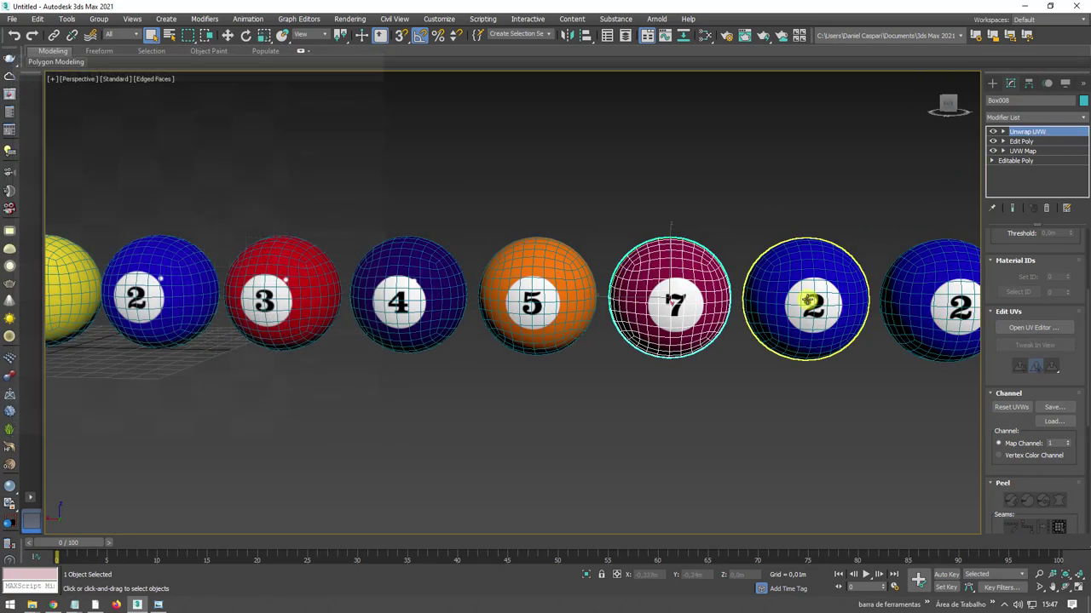
Move Box009's UVs onto the black 8 tile and nudge them so the 8 is centred.
middle_drag(864, 316, 672, 316)
click(1033, 327)
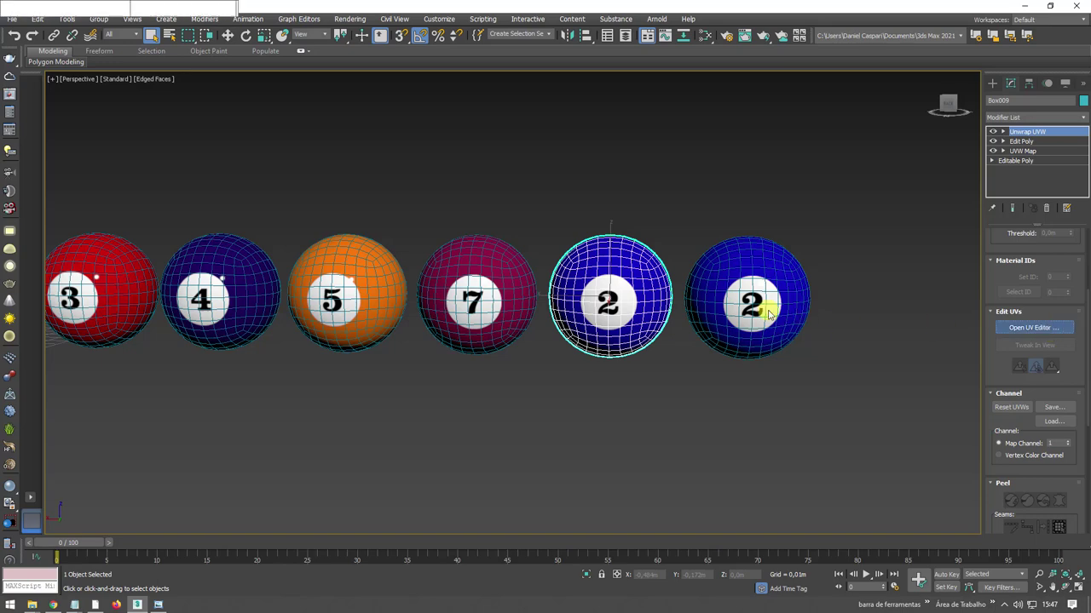
mouse_move(190, 263)
middle_down()
mouse_move(138, 212)
mouse_move(136, 162)
middle_up()
mouse_move(142, 160)
mouse_down()
mouse_move(139, 251)
mouse_move(123, 280)
mouse_move(333, 280)
mouse_move(371, 268)
mouse_up()
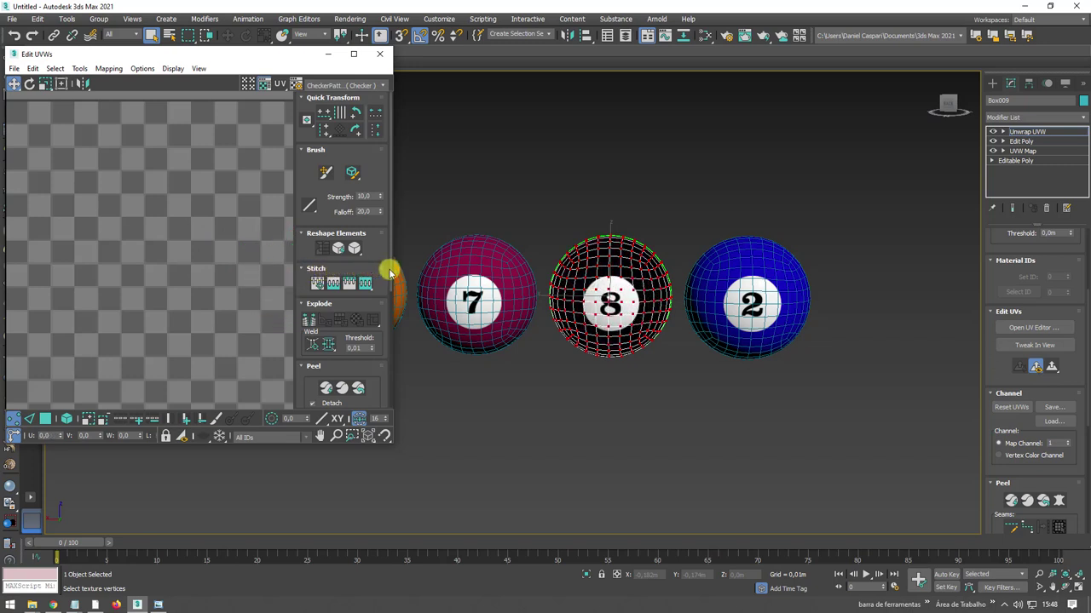
middle_drag(250, 269, 47, 255)
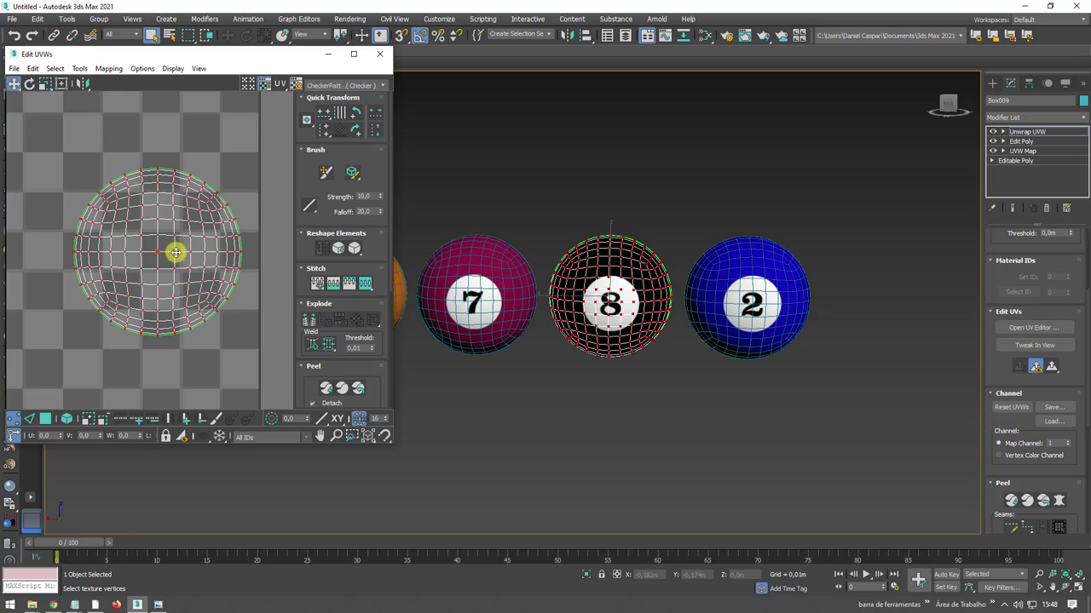
drag(175, 253, 177, 253)
scroll(177, 253, up, 3)
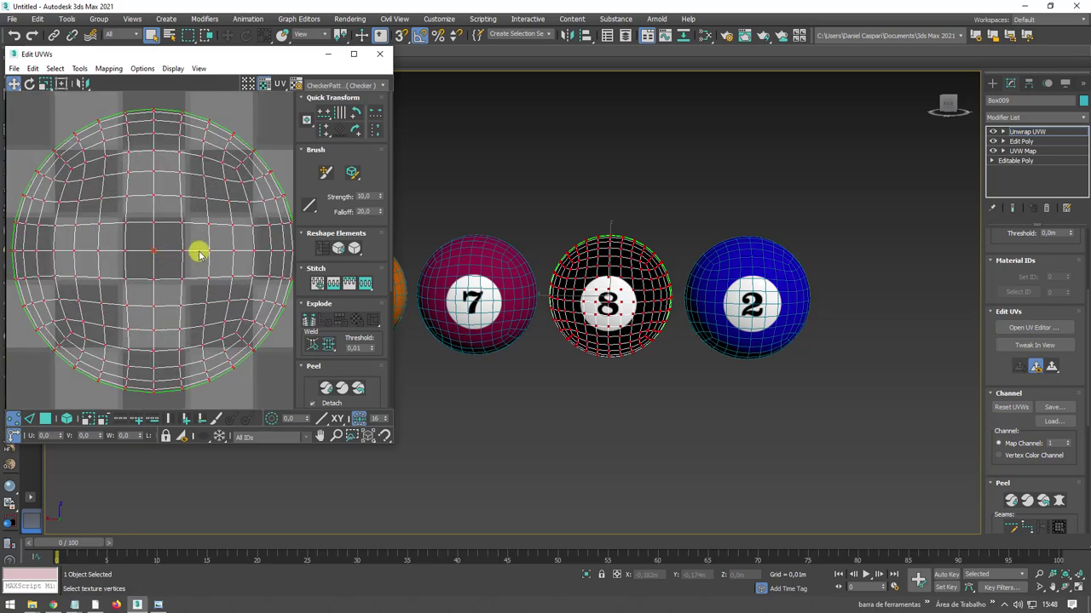
scroll(181, 252, down, 3)
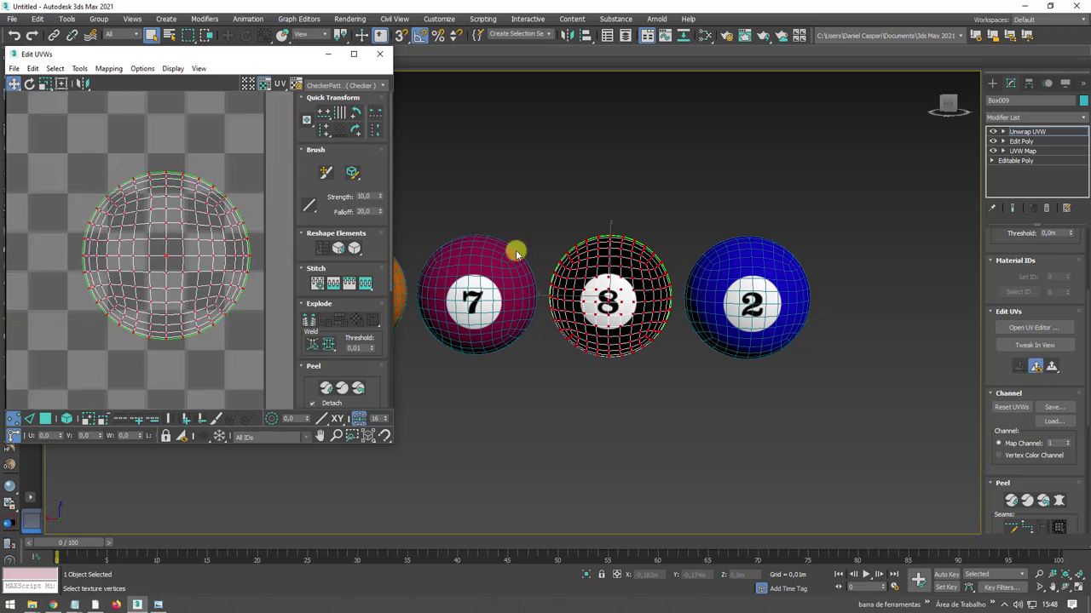
scroll(690, 281, down, 4)
click(759, 292)
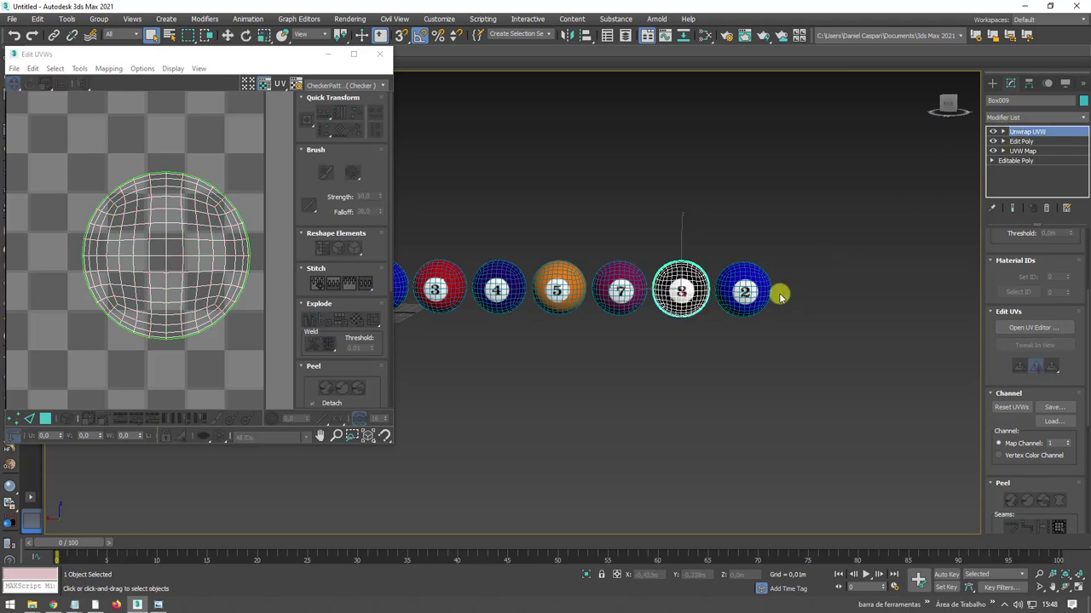
middle_drag(737, 302, 682, 317)
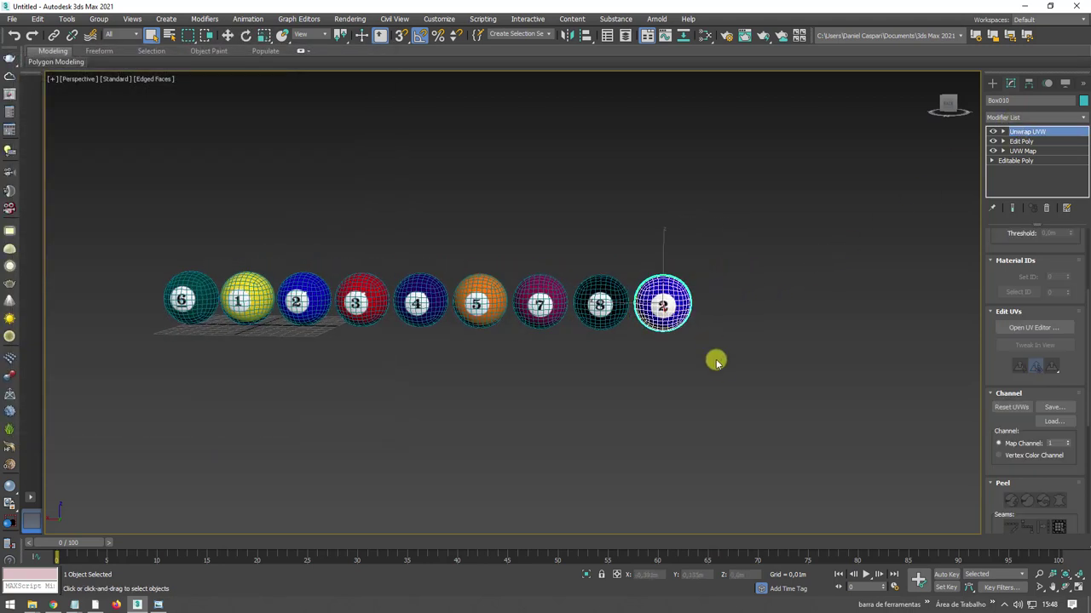
Delete the leftover 2 clone and cancel a first copy made with the wrong selection.
key(Delete)
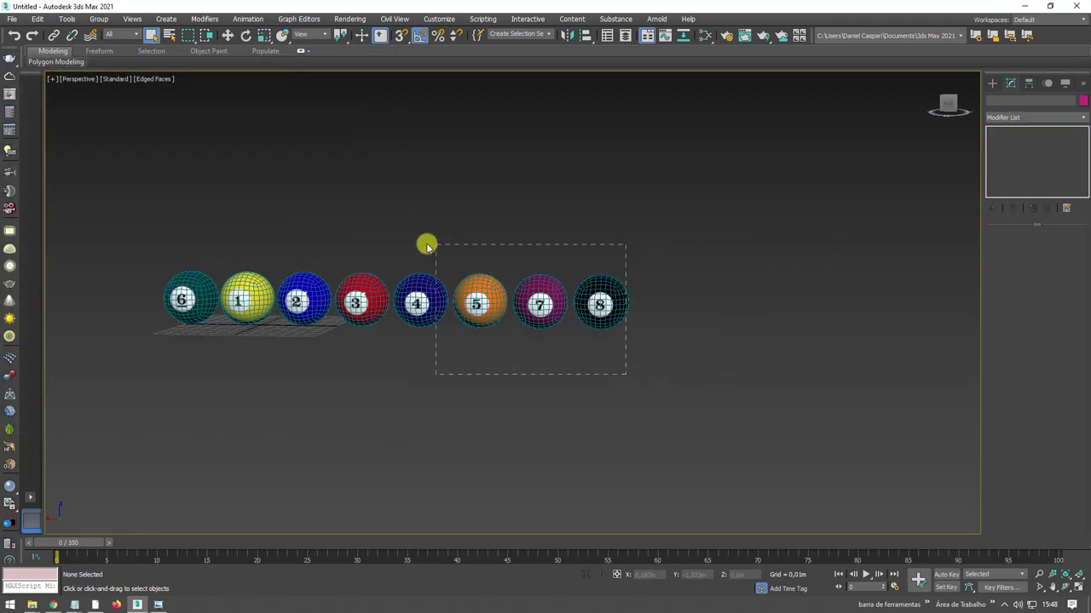
drag(427, 246, 423, 247)
key(w)
shift+drag(455, 305, 731, 300)
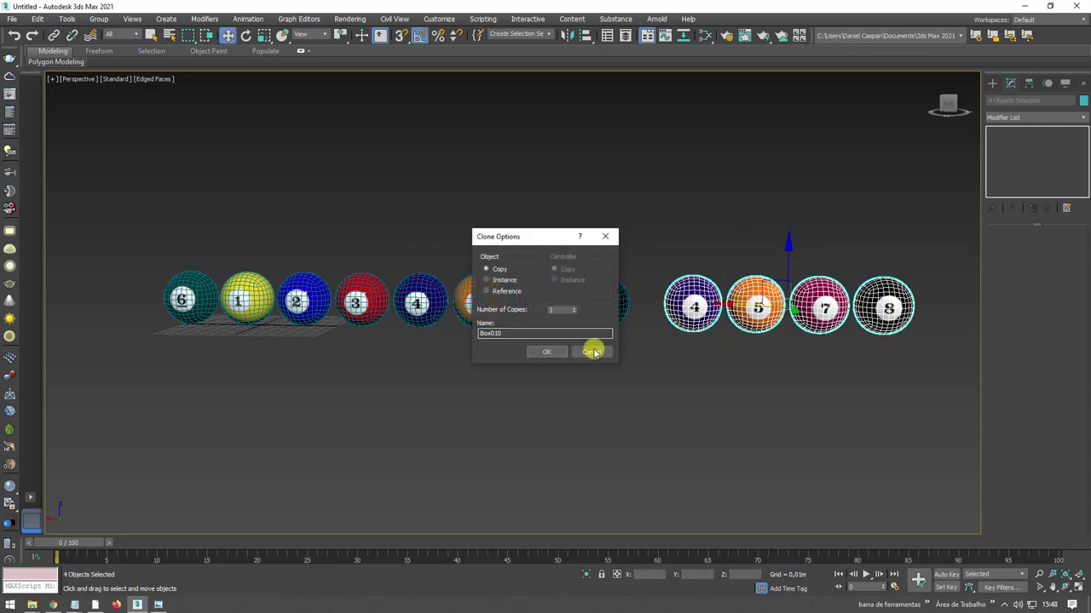
click(590, 350)
Select balls 6, 5, 7 and 8 and copy them to the right of the row.
alt+click(438, 314)
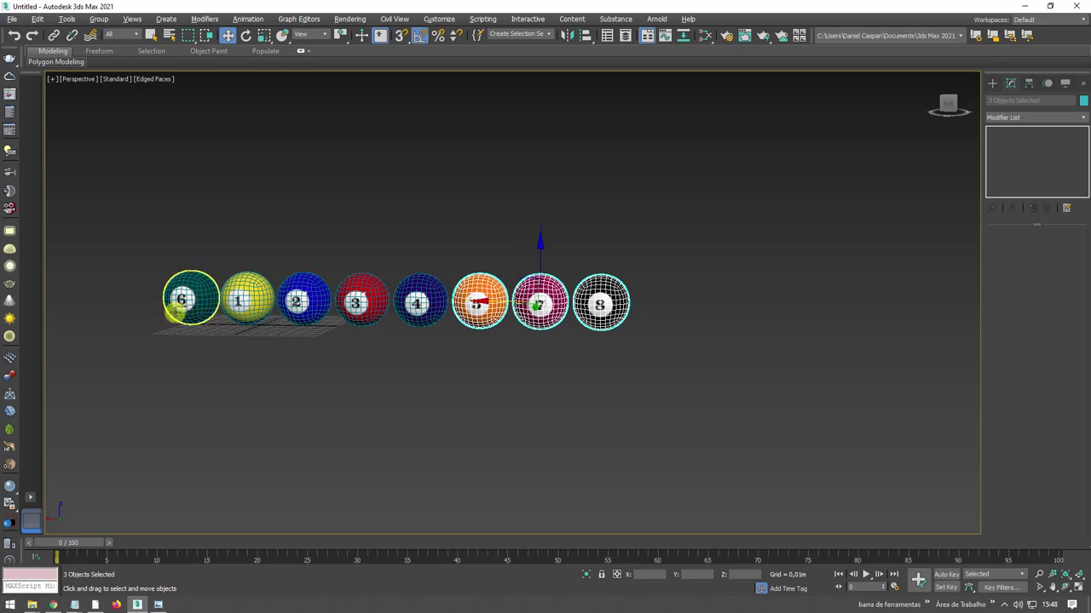
ctrl+click(189, 300)
shift+drag(417, 303, 767, 303)
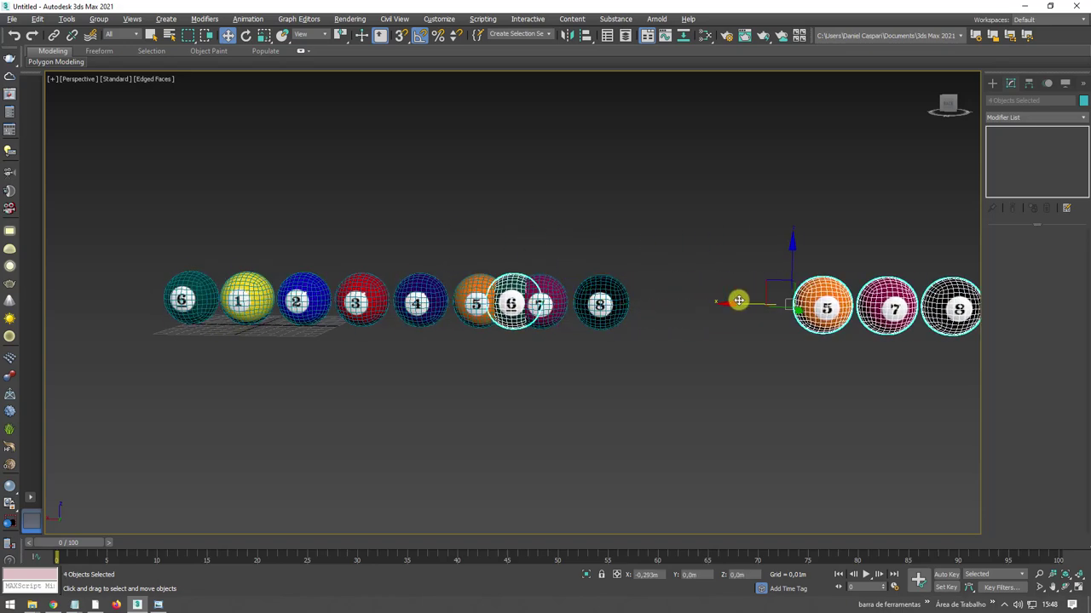
click(544, 352)
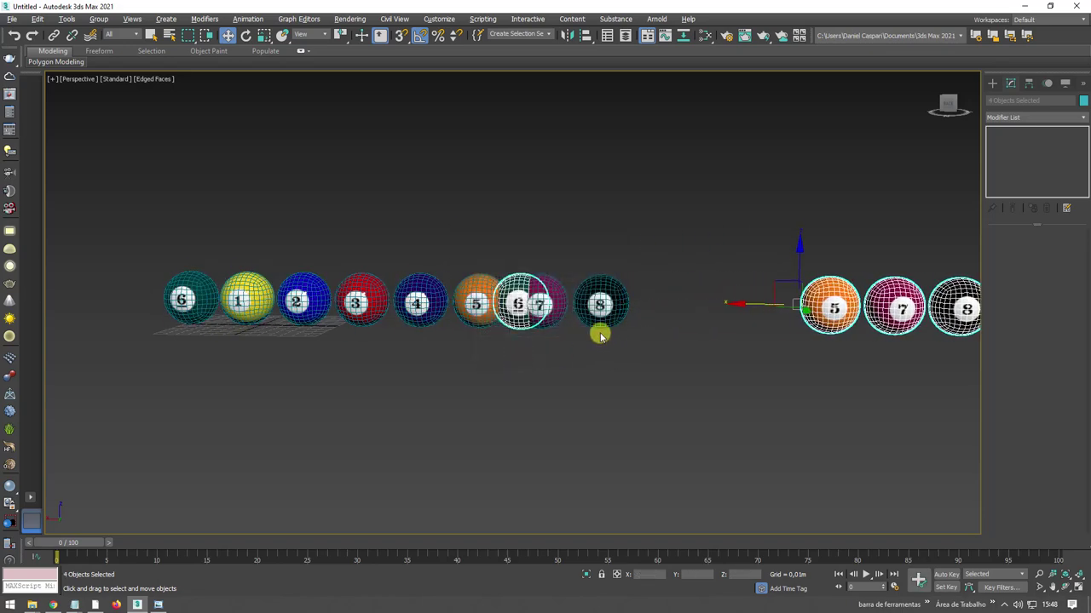
Move the copied 6 ball beside the other copies.
middle_drag(735, 307, 446, 306)
drag(659, 384, 504, 275)
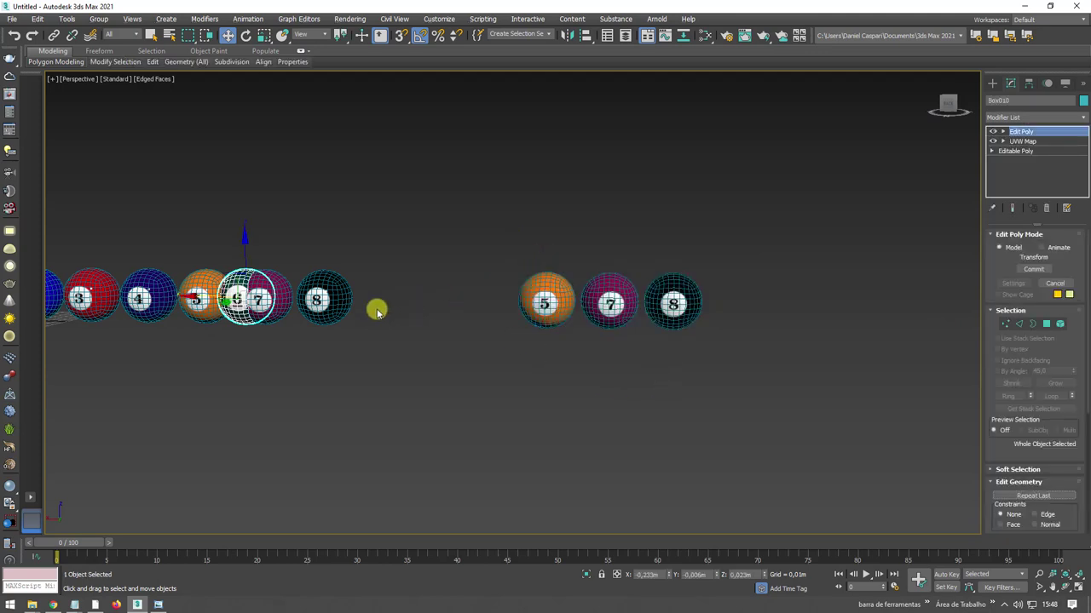
drag(194, 297, 426, 298)
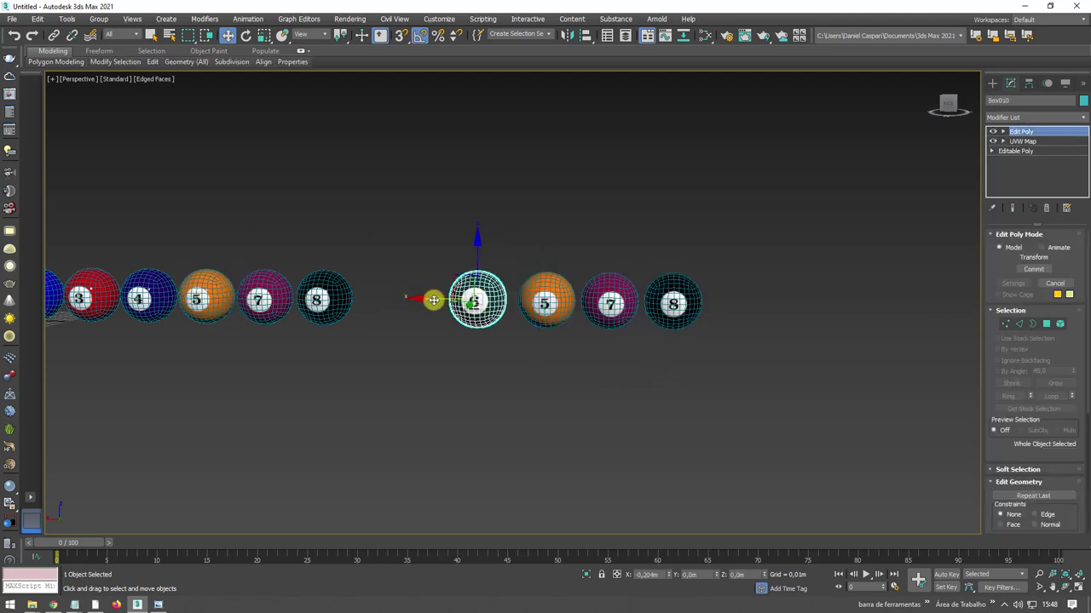
click(545, 303)
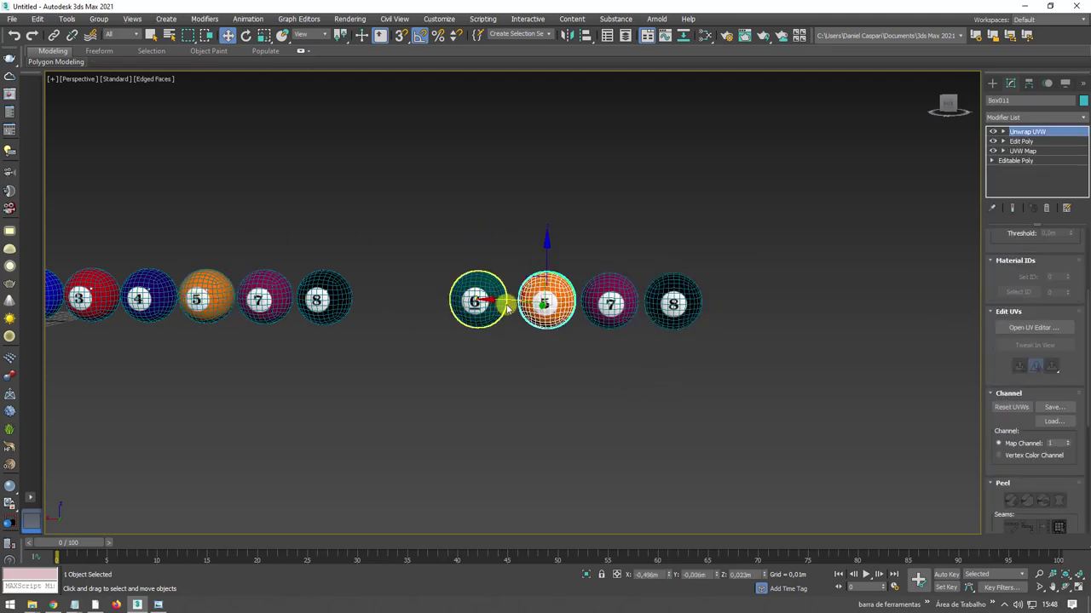
Move the cloned 5 ball left after the 8 ball and shift its UVs onto the 9 tile.
drag(504, 300, 369, 300)
scroll(584, 299, down, 2)
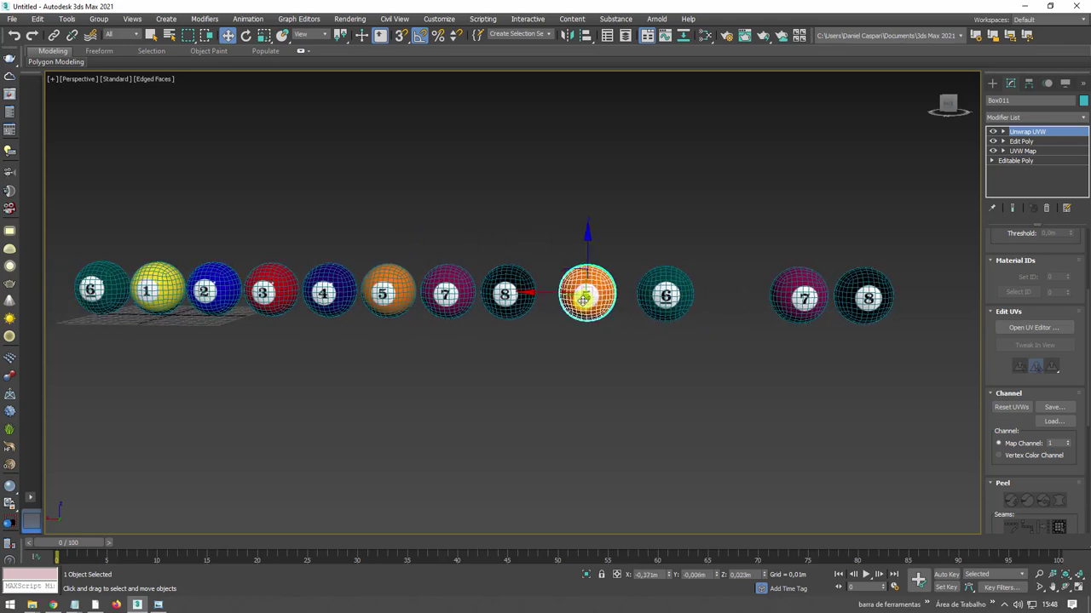
scroll(585, 298, up, 4)
scroll(587, 296, down, 2)
scroll(587, 296, down, 2)
scroll(586, 294, up, 4)
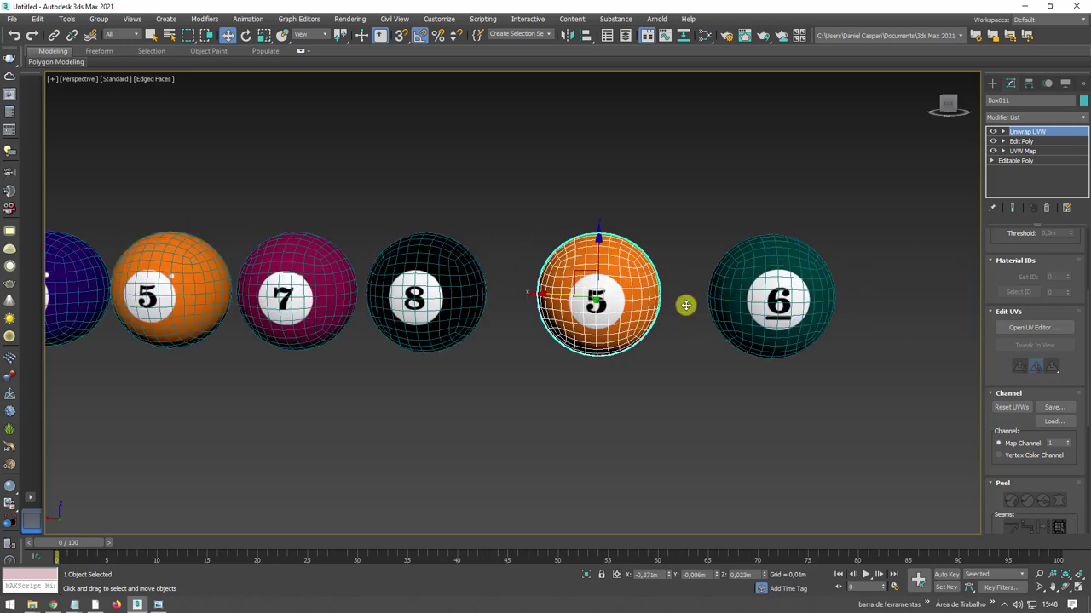
click(1033, 327)
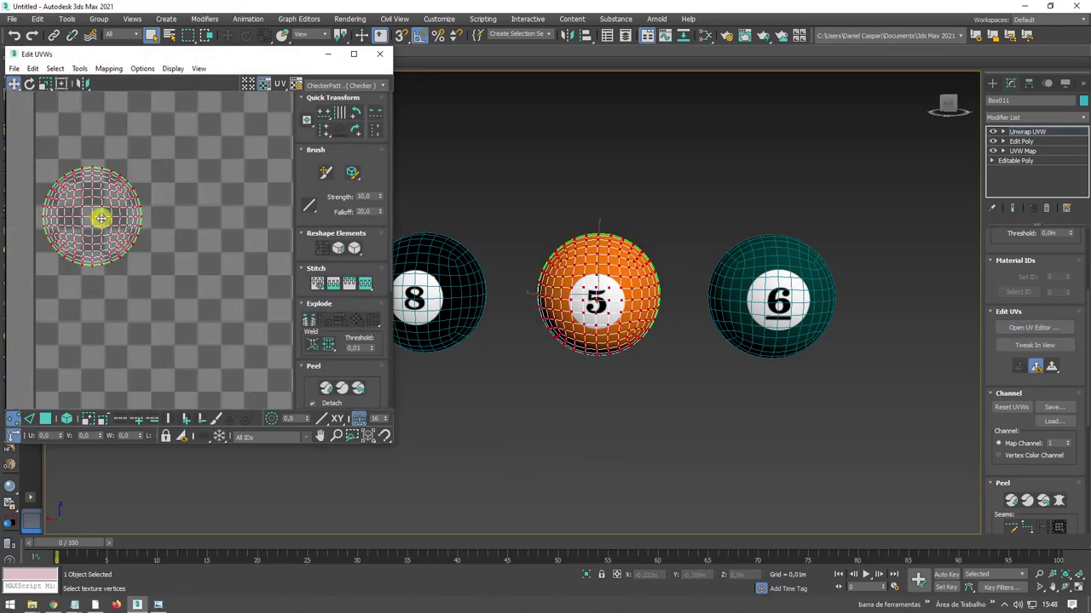
drag(100, 218, 104, 340)
alt+middle_drag(569, 314, 545, 314)
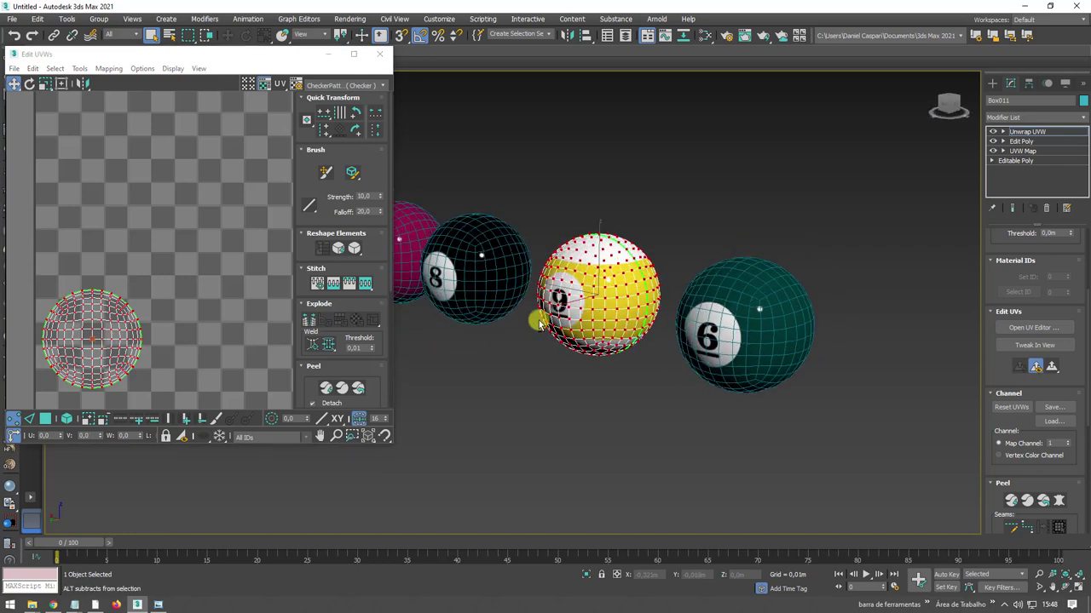
key(f)
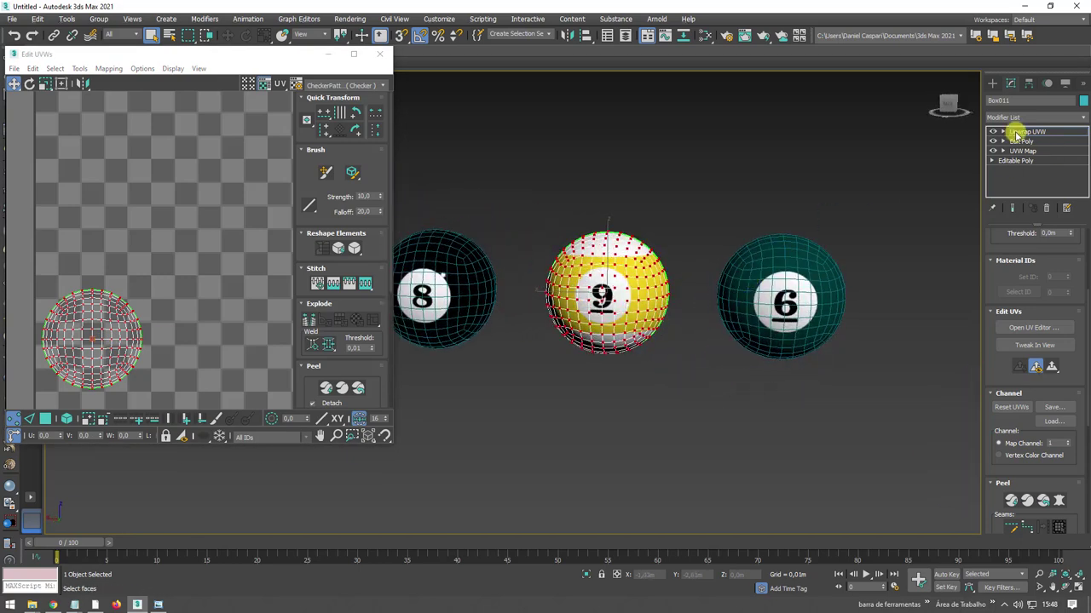
Nudge the 9 ball's UVs slightly upward to sit properly on the tile.
click(788, 328)
middle_drag(791, 336, 627, 213)
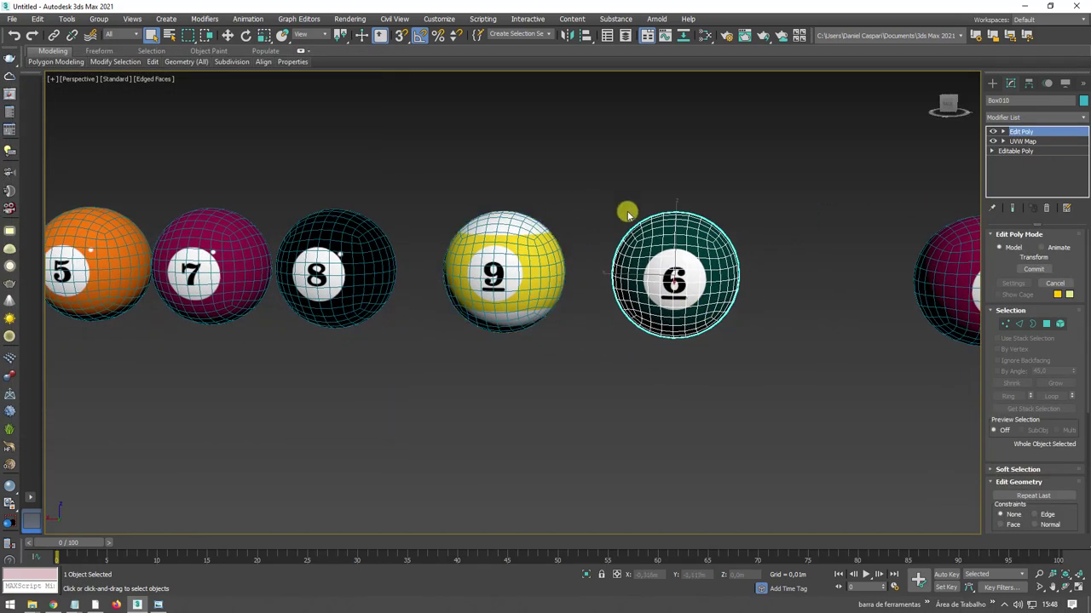
scroll(503, 275, up, 5)
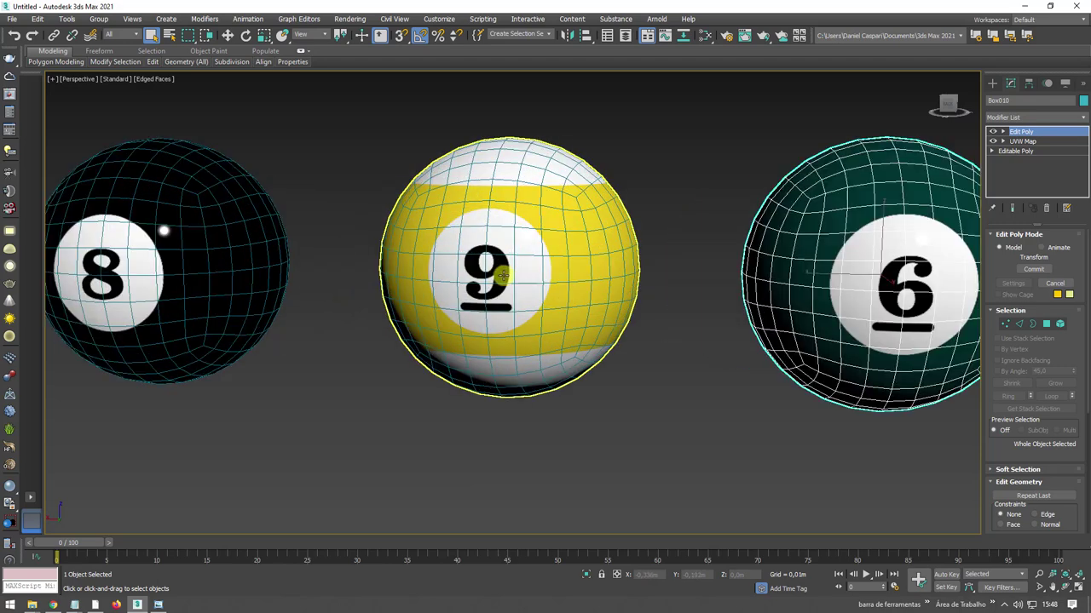
click(635, 285)
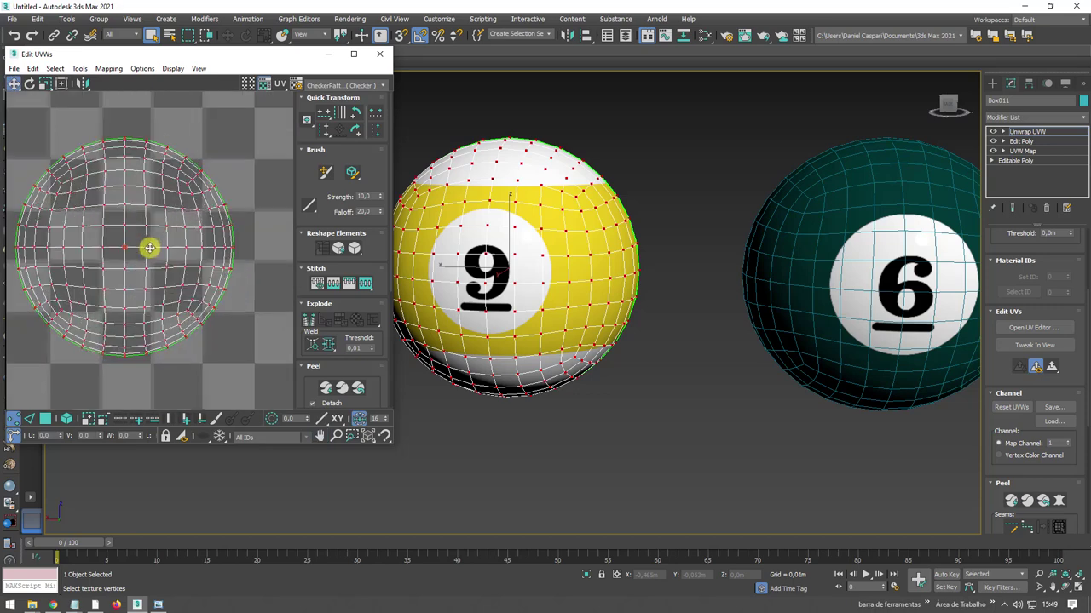
drag(147, 253, 144, 247)
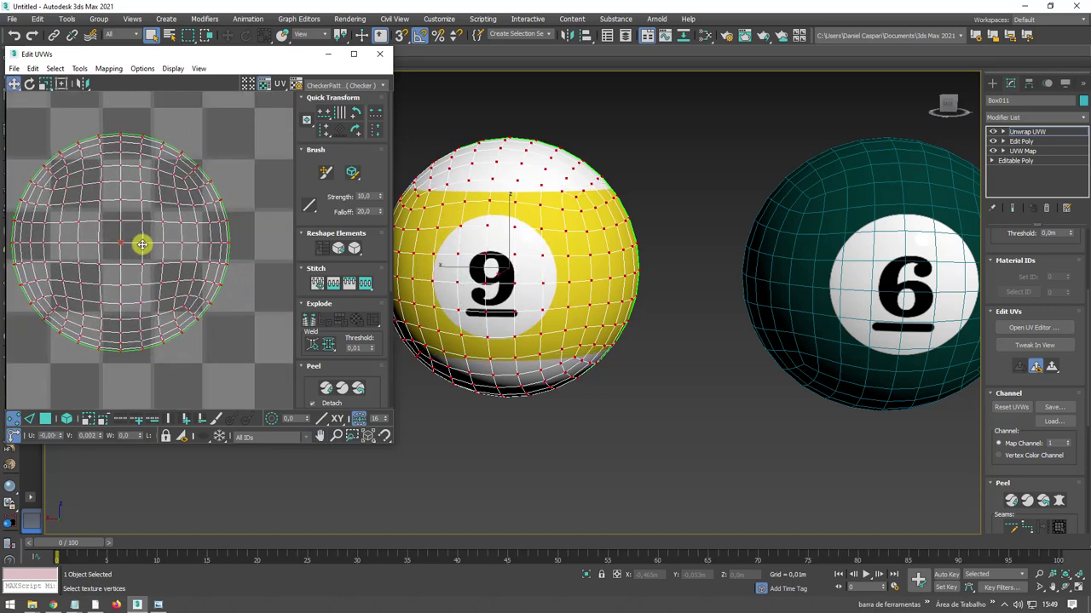
middle_drag(148, 248, 409, 259)
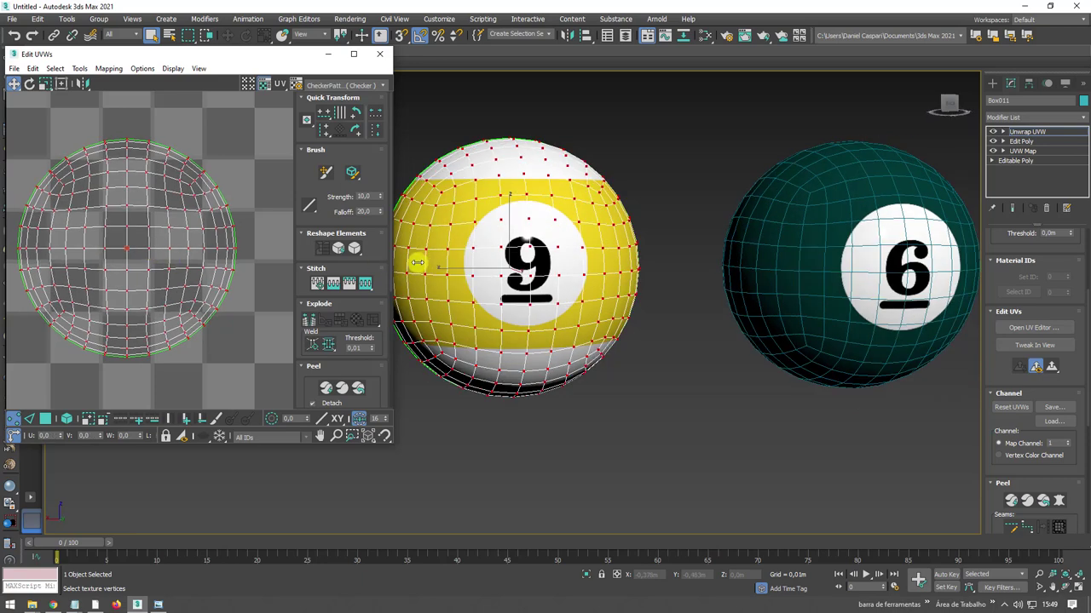
scroll(586, 296, down, 3)
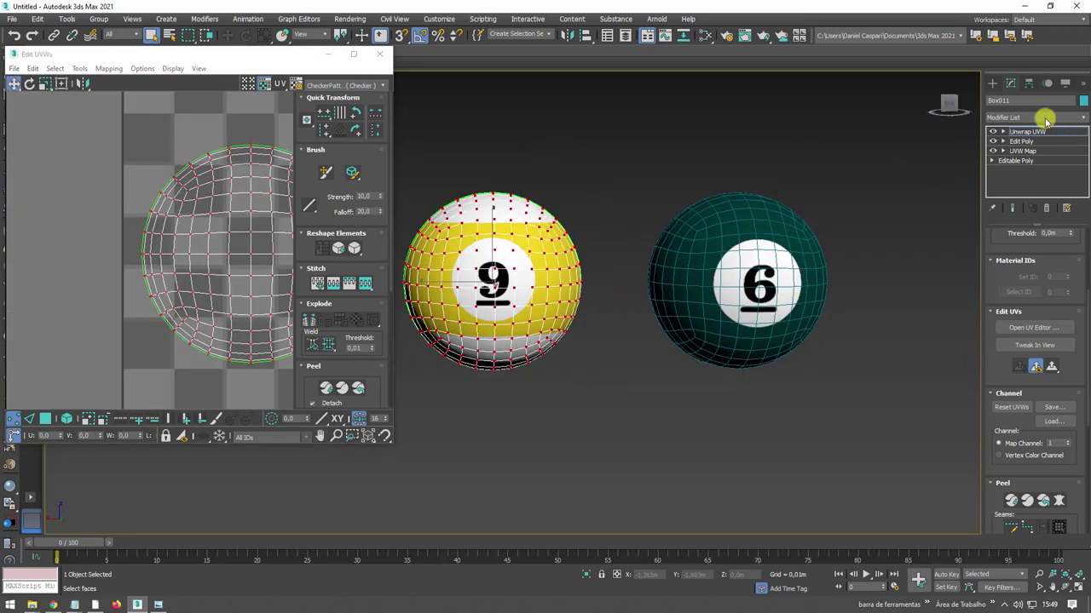
click(783, 236)
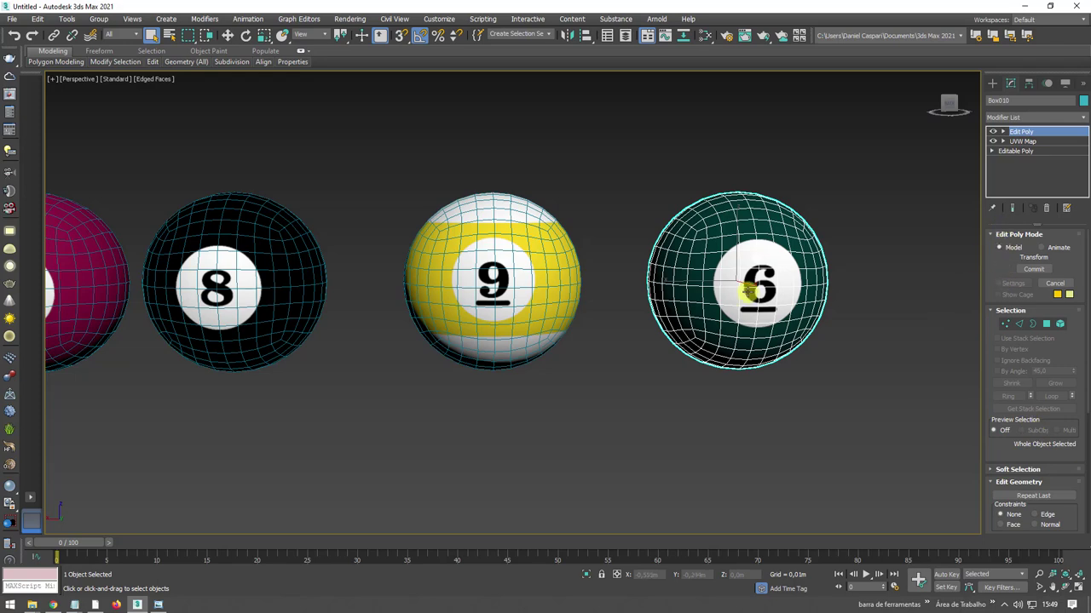
Add an Unwrap UVW modifier to the cloned 6 ball and move its UVs onto the 10 tile.
scroll(748, 293, down, 5)
scroll(699, 285, up, 4)
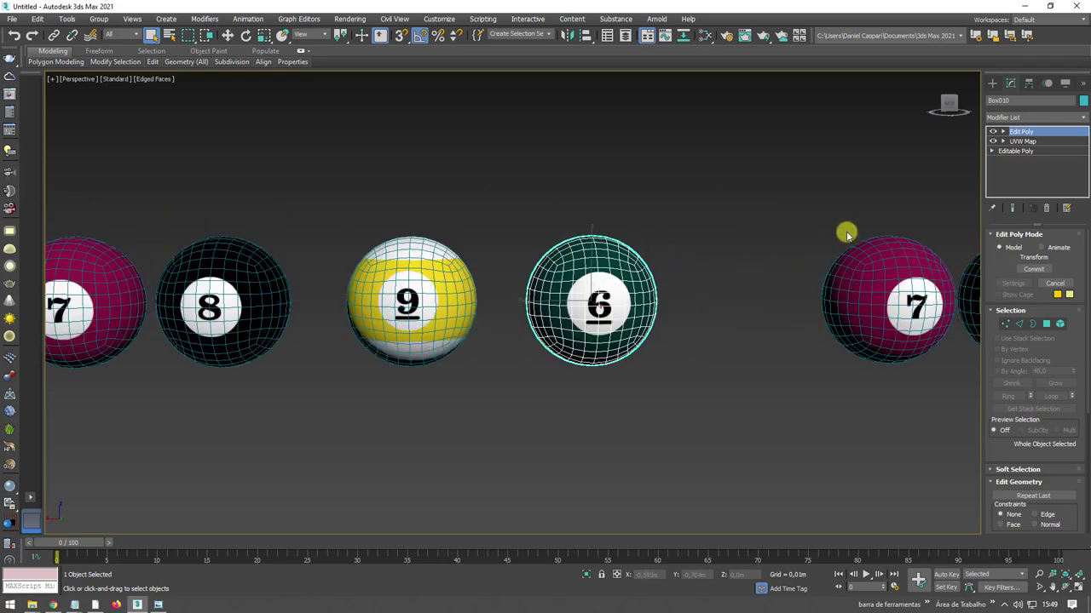
click(1082, 124)
drag(1080, 132, 1080, 452)
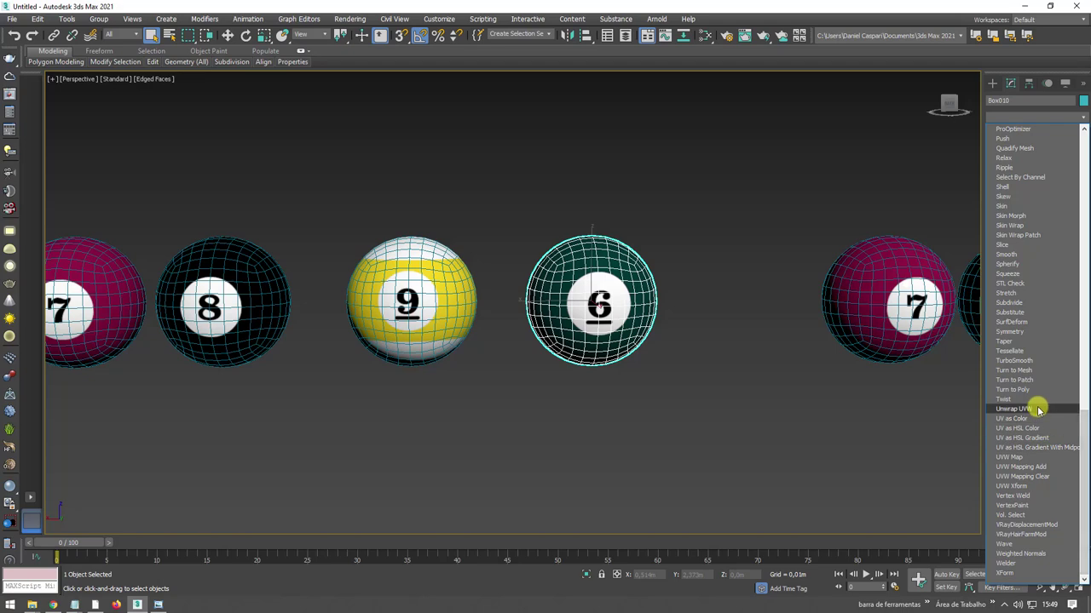
click(1039, 411)
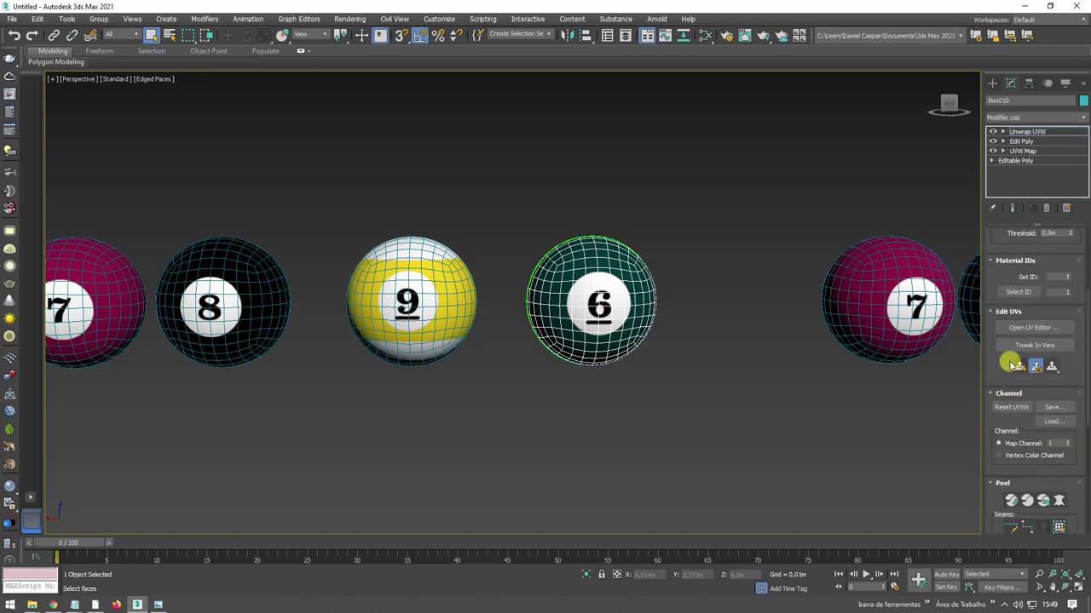
click(1031, 327)
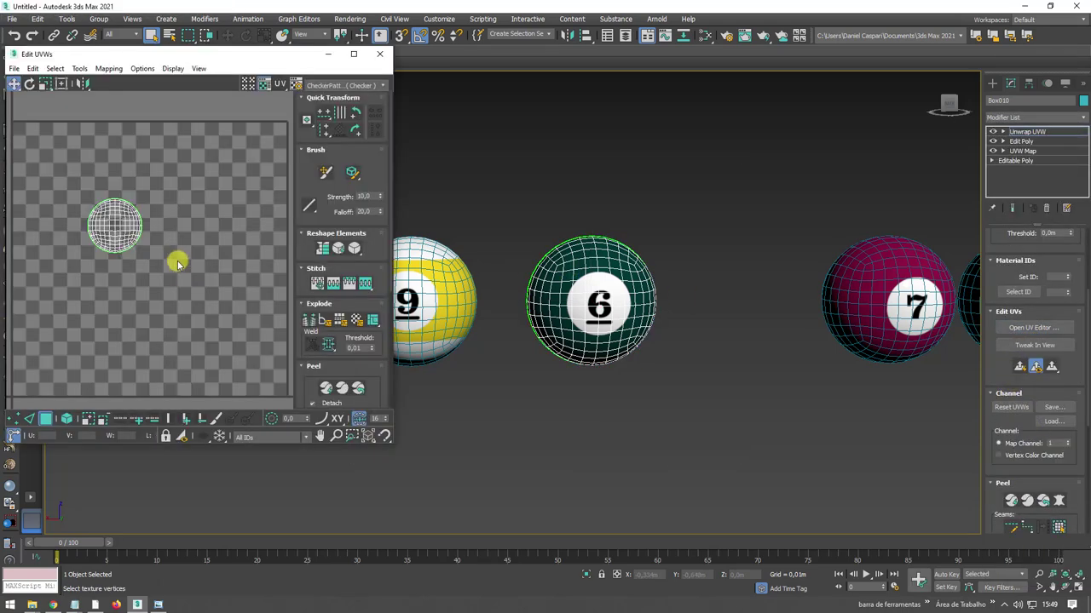
drag(207, 287, 49, 153)
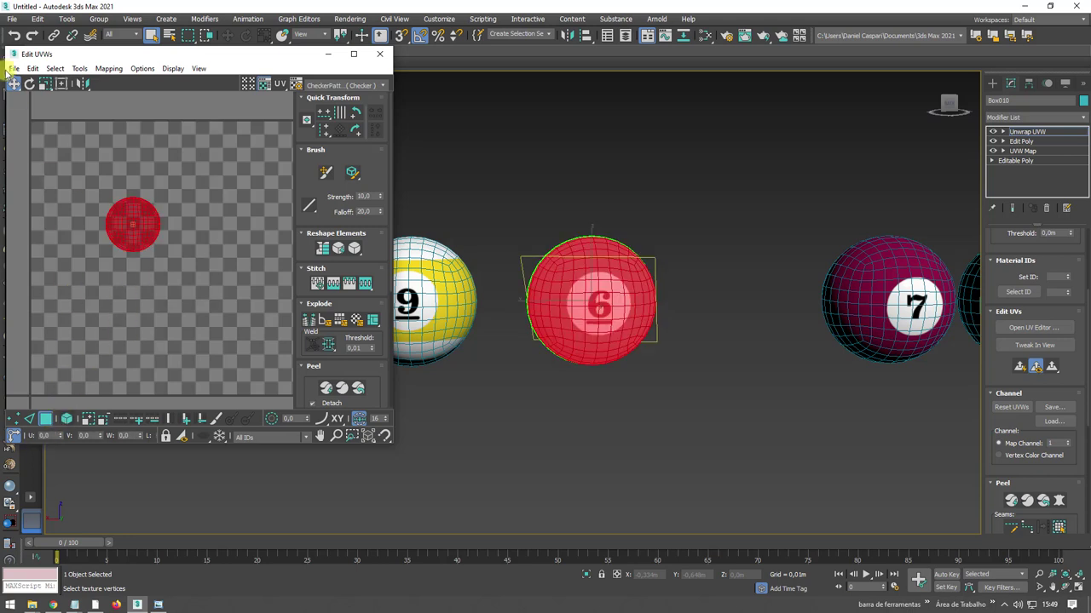
mouse_move(146, 213)
mouse_down()
mouse_move(144, 286)
mouse_move(153, 284)
mouse_up()
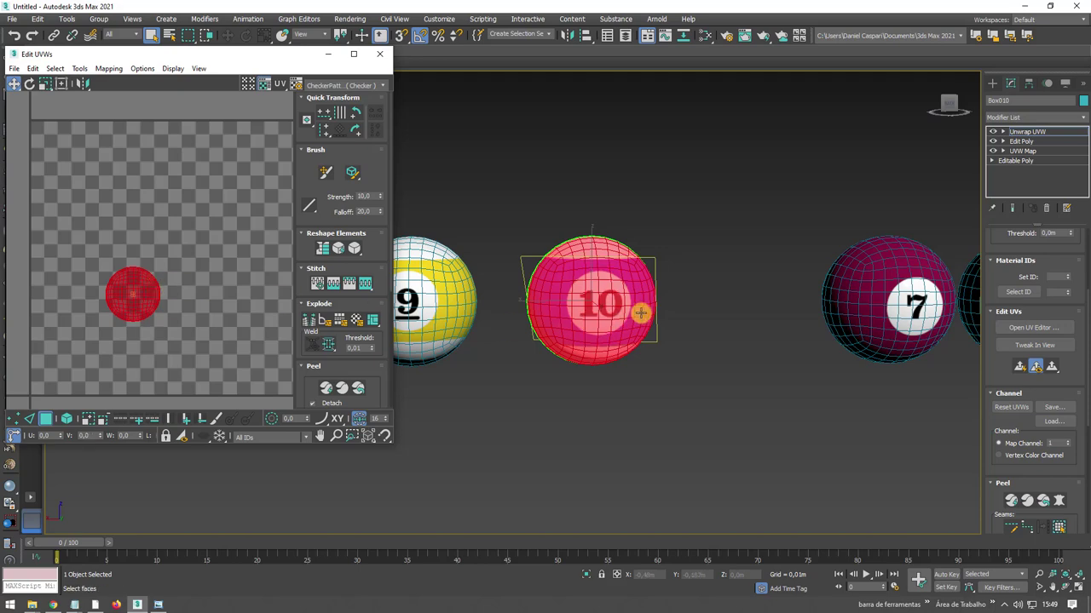
middle_drag(640, 313, 643, 287)
Move the cloned 7 ball's UVs onto the 11 tile.
click(899, 303)
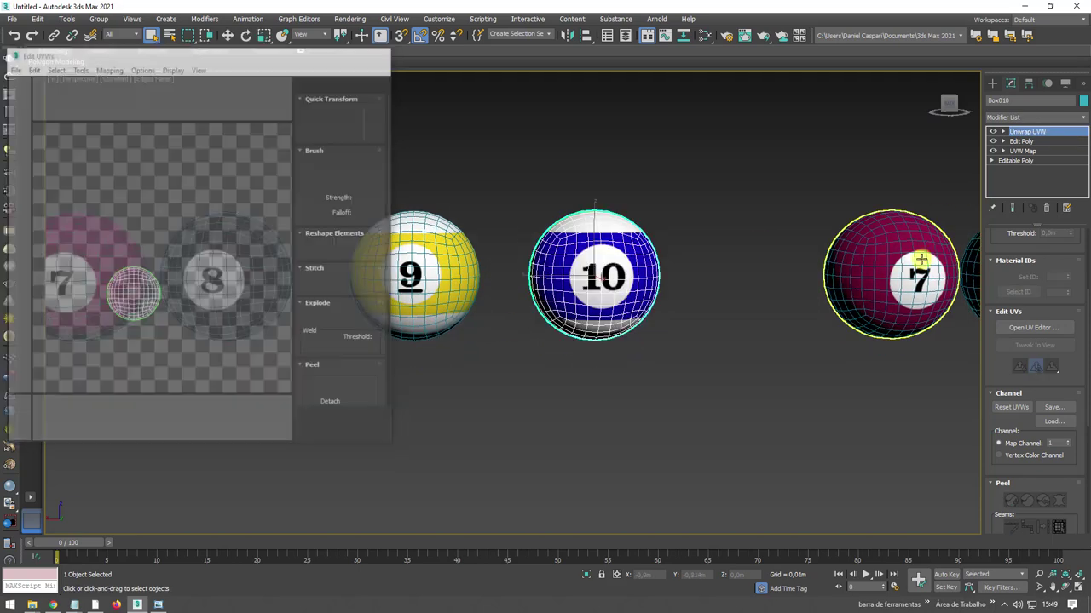
middle_drag(899, 304, 660, 301)
click(1028, 330)
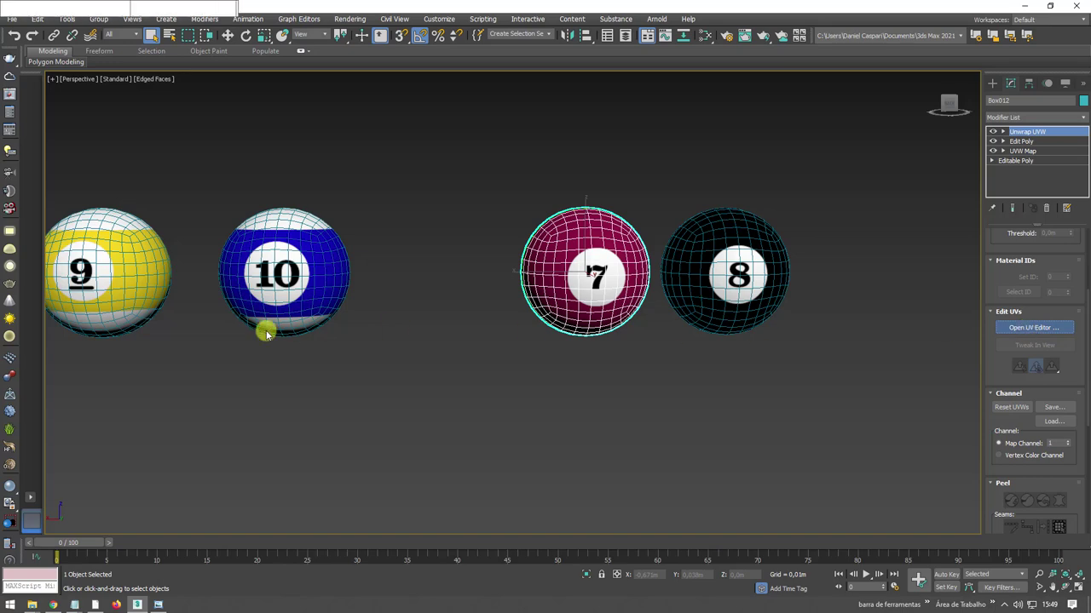
scroll(119, 186, down, 2)
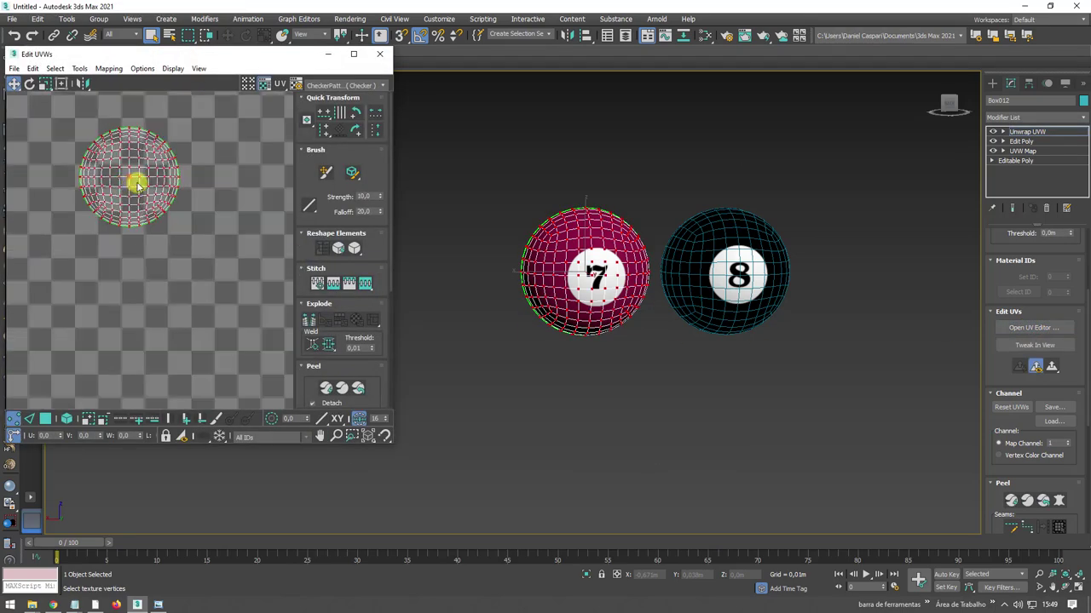
drag(139, 182, 142, 297)
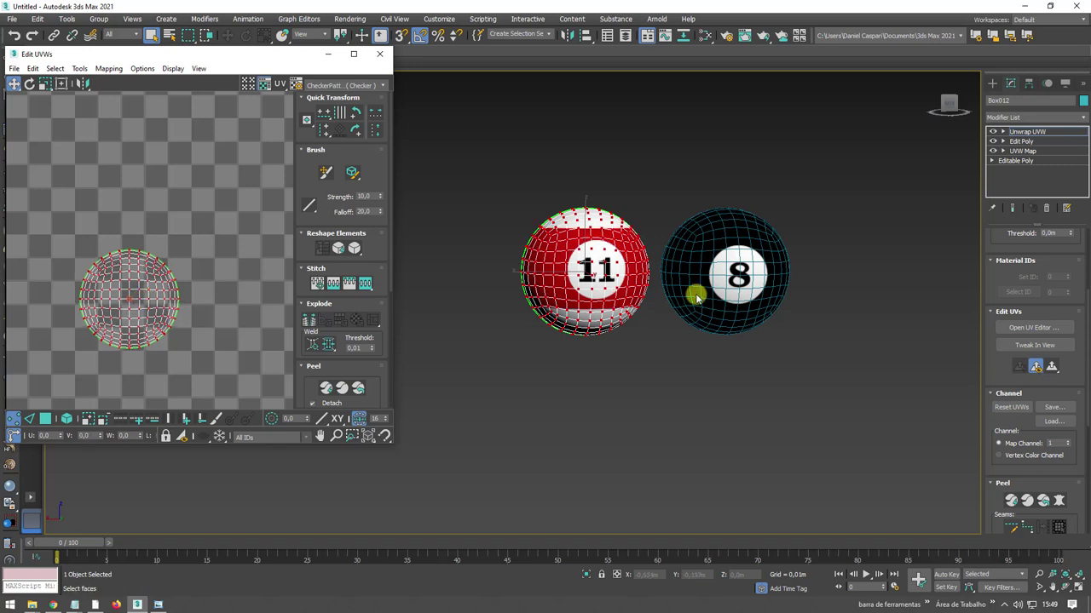
Move the cloned 8 ball's UVs onto the 12 tile.
click(1021, 141)
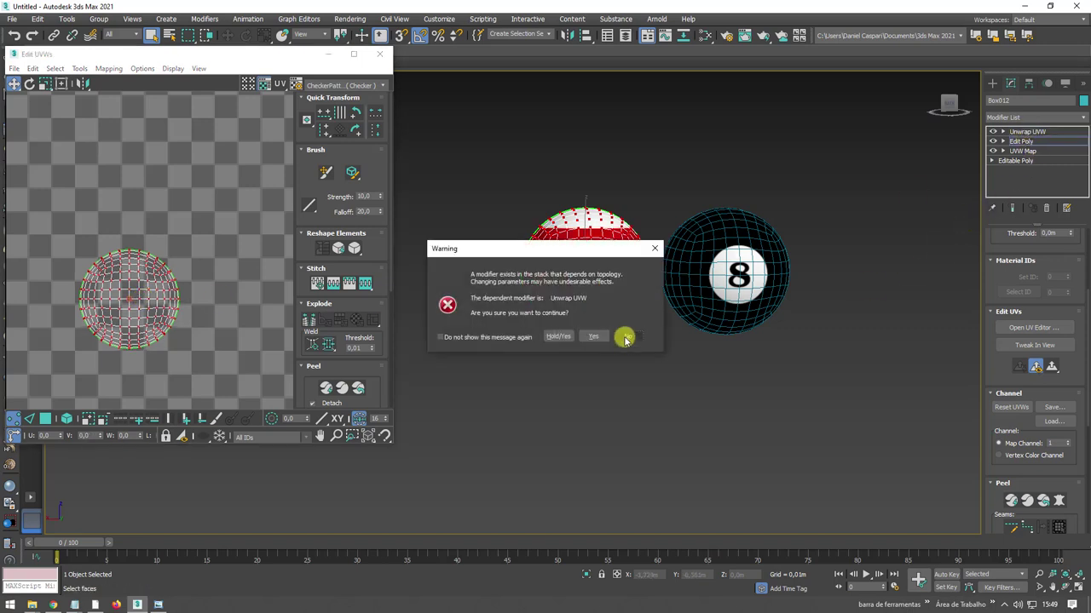
click(624, 339)
click(770, 254)
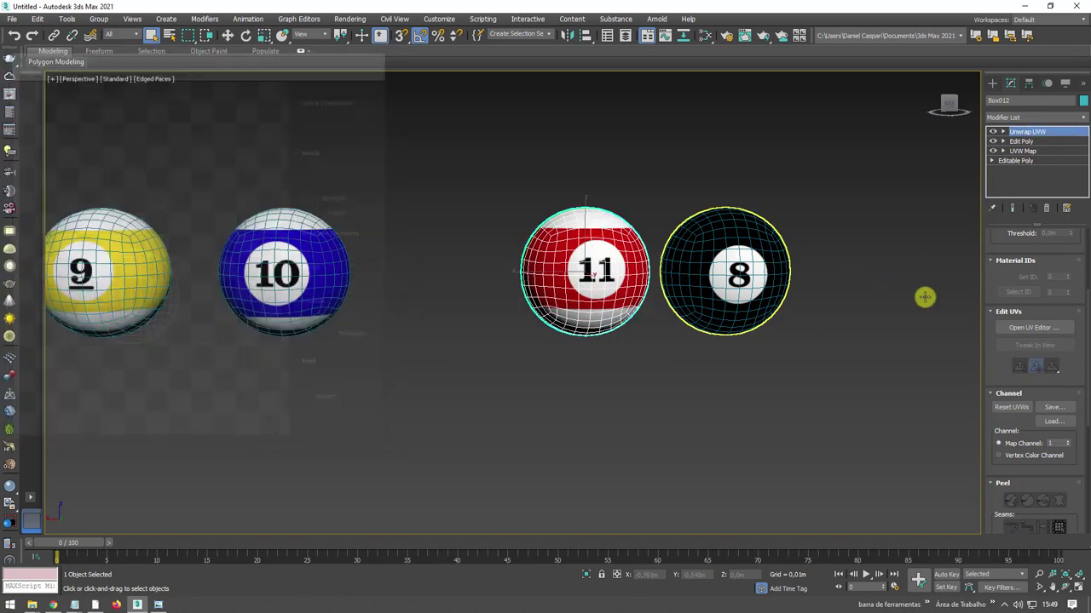
click(1018, 331)
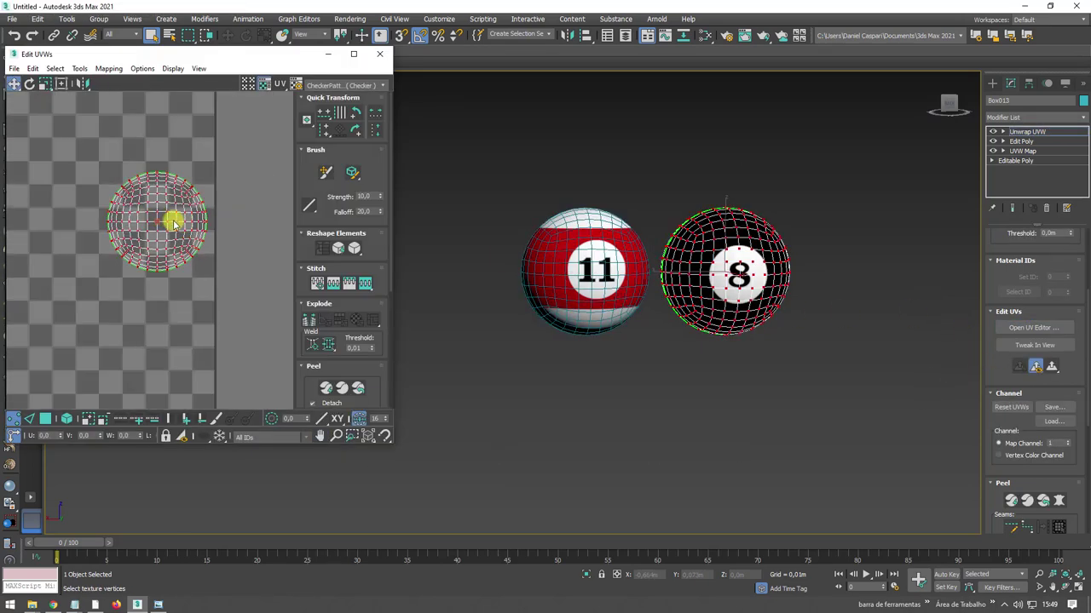
drag(175, 222, 175, 338)
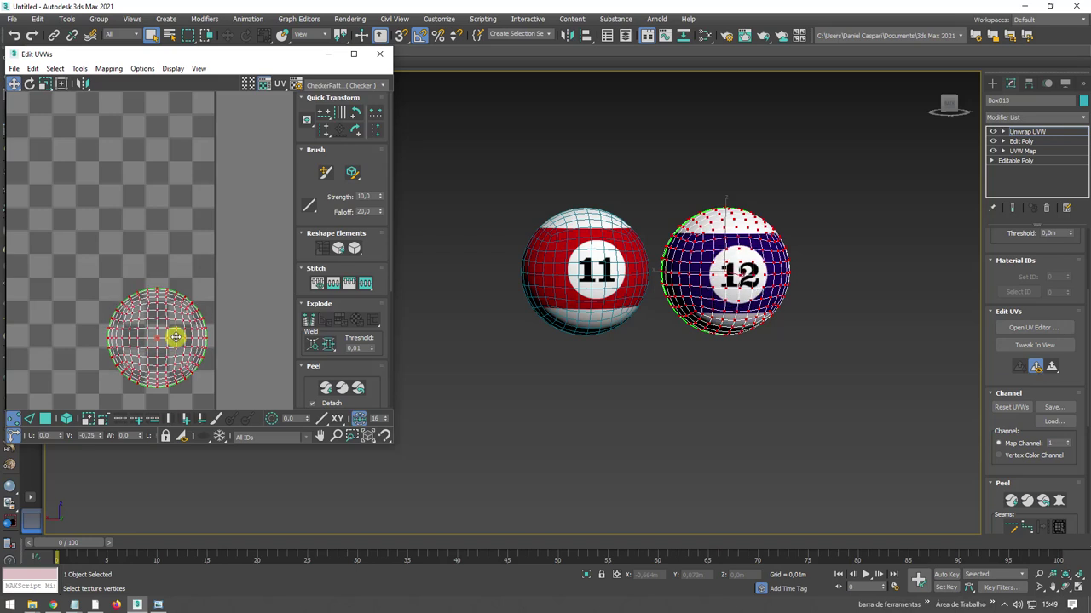
Leave Unwrap UVW sub-object editing and frame the whole row of balls.
key(3)
scroll(653, 336, down, 4)
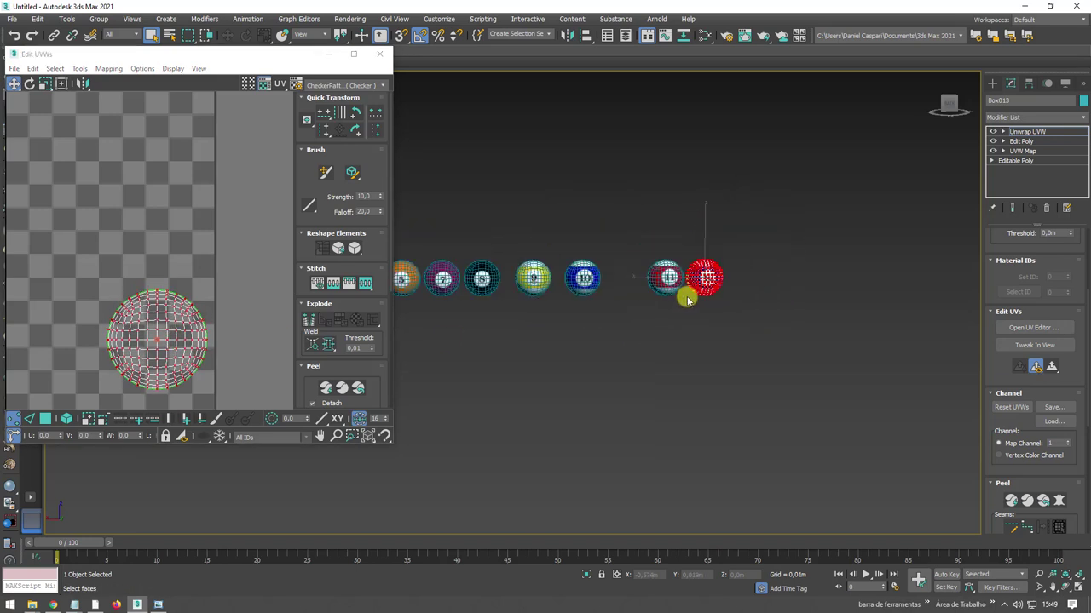
middle_drag(684, 294, 528, 313)
click(1027, 131)
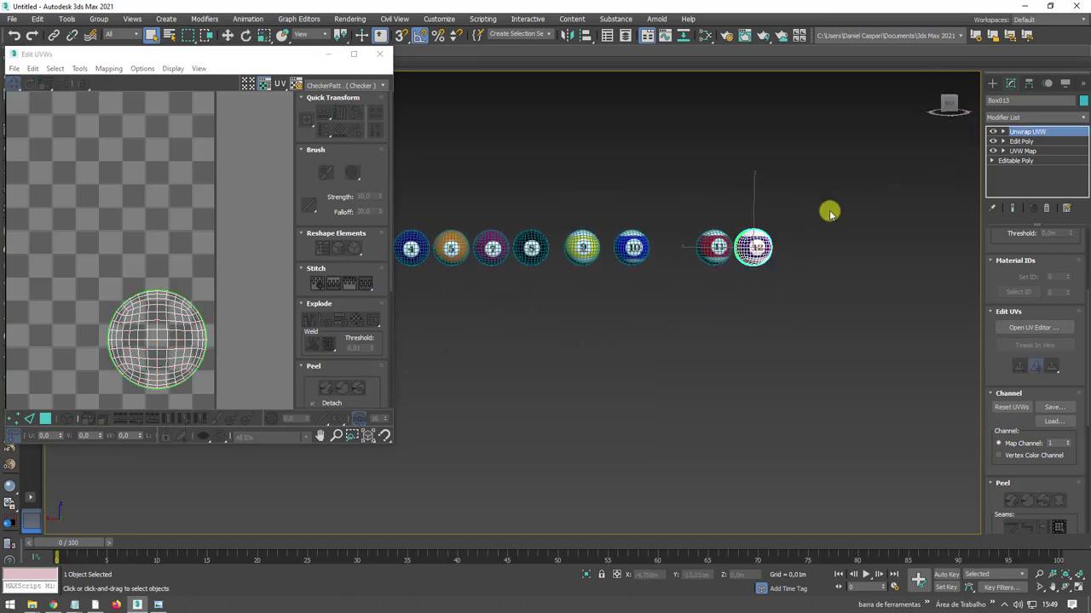
middle_drag(827, 212, 782, 236)
scroll(788, 237, up, 2)
Move balls 11 and 12 left to close the gap next to ball 10.
drag(426, 332, 426, 328)
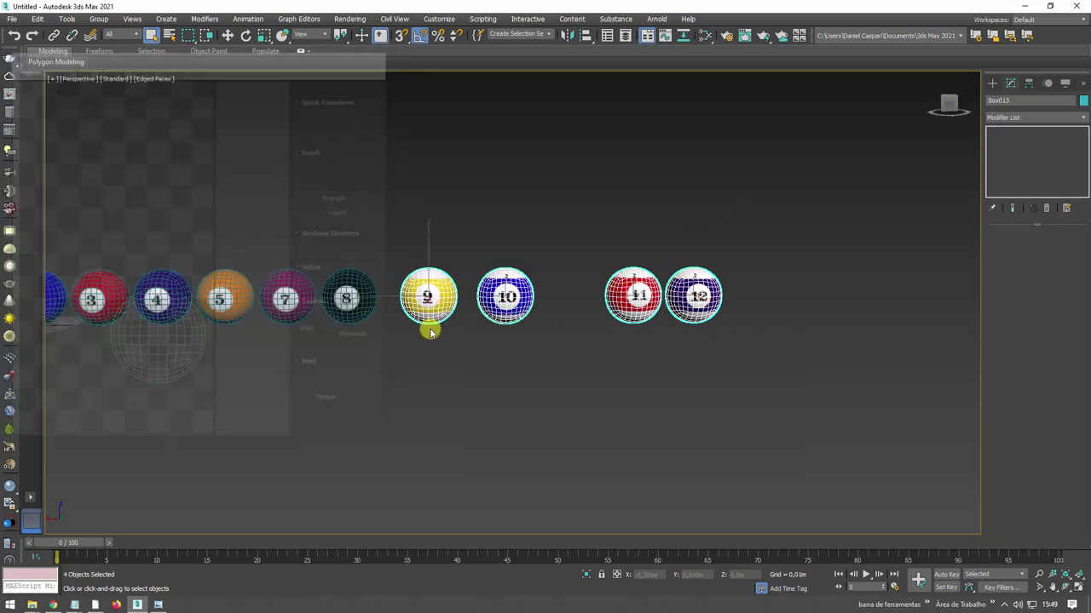
scroll(426, 328, down, 2)
drag(554, 272, 555, 272)
key(w)
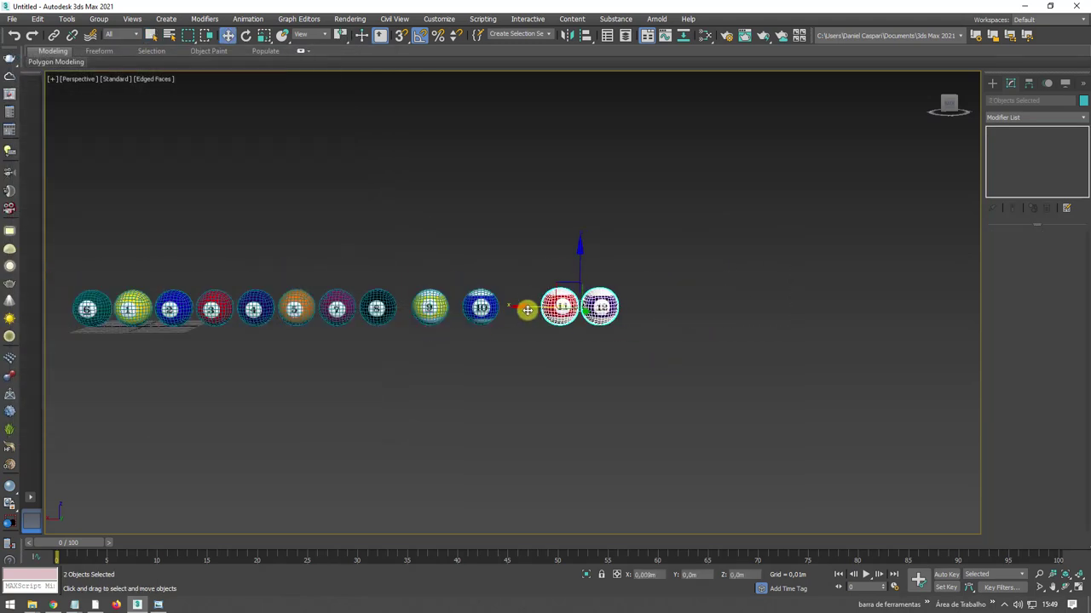
drag(525, 309, 485, 309)
Copy balls 9–12 to the right of the row and zoom to the copied 9 ball.
drag(409, 266, 409, 266)
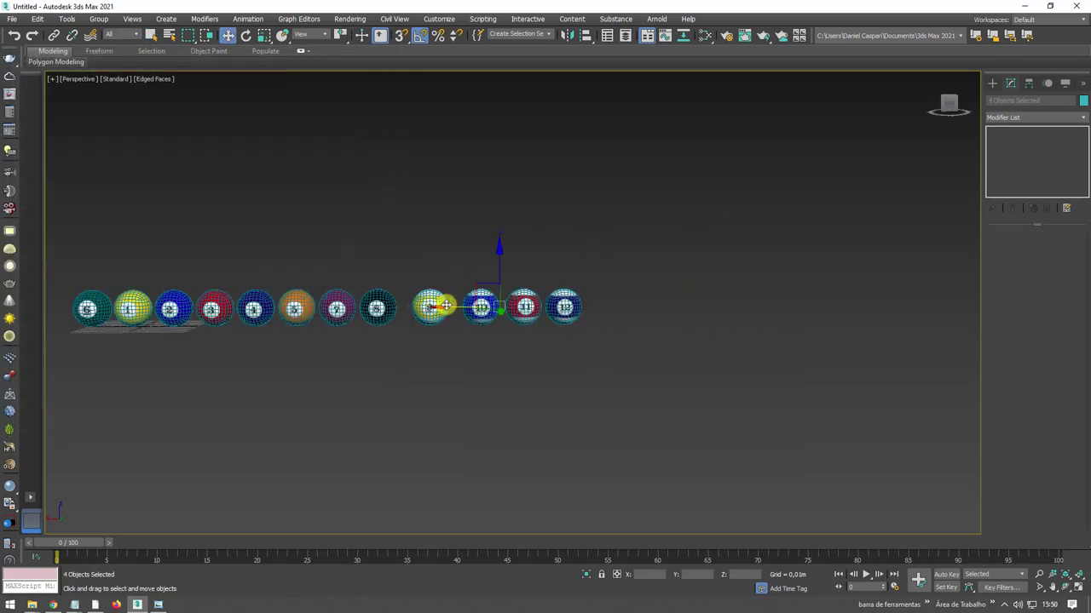
shift+drag(431, 305, 655, 305)
click(546, 351)
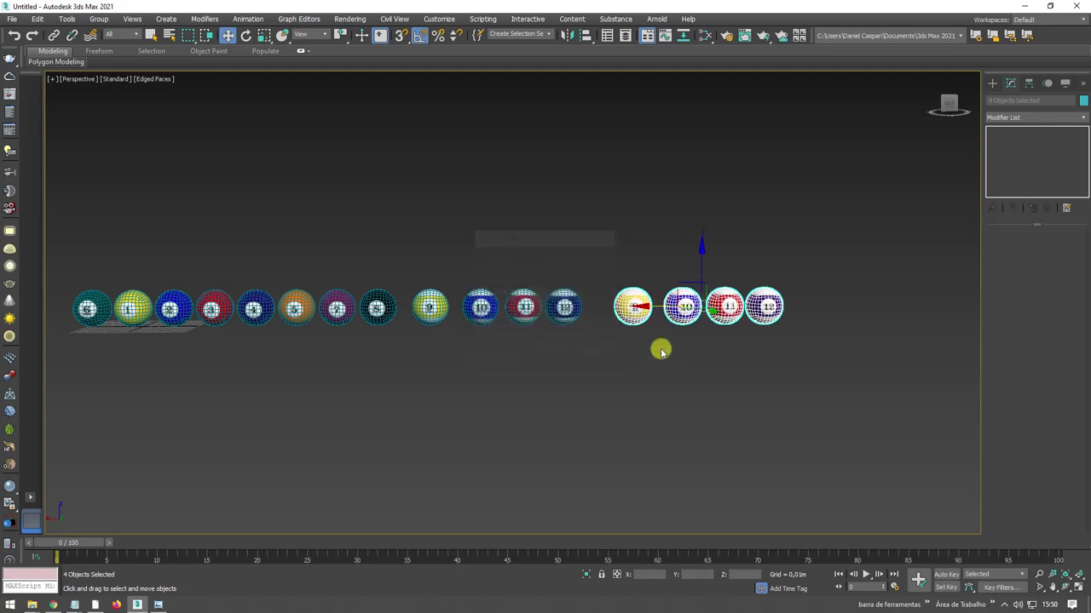
click(635, 309)
scroll(624, 309, up, 2)
scroll(624, 308, up, 5)
key(z)
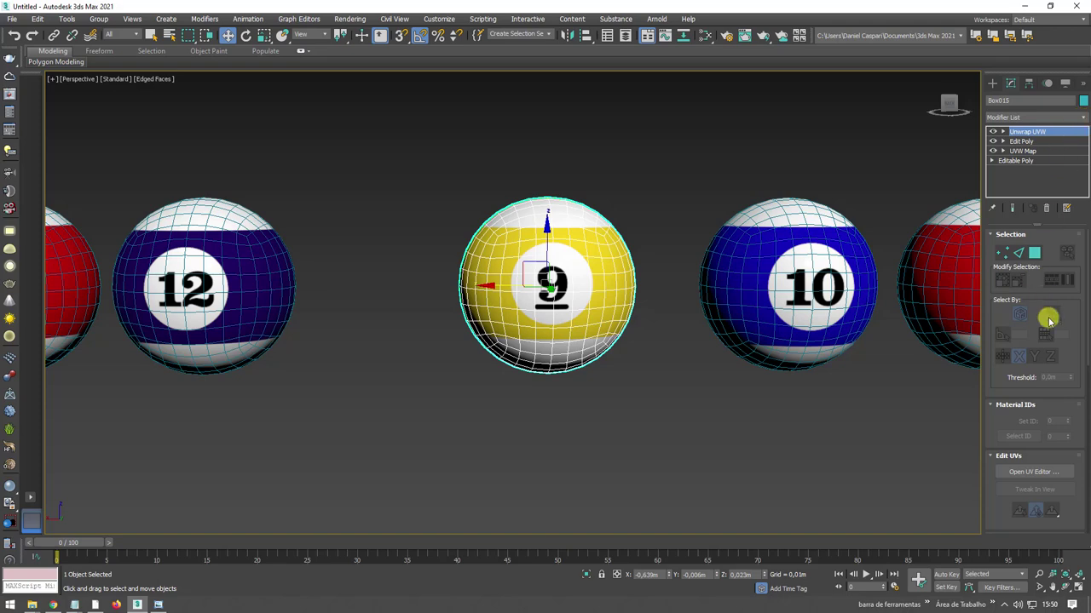
Move the copied 9 ball's UVs onto the 13 tile.
click(1016, 472)
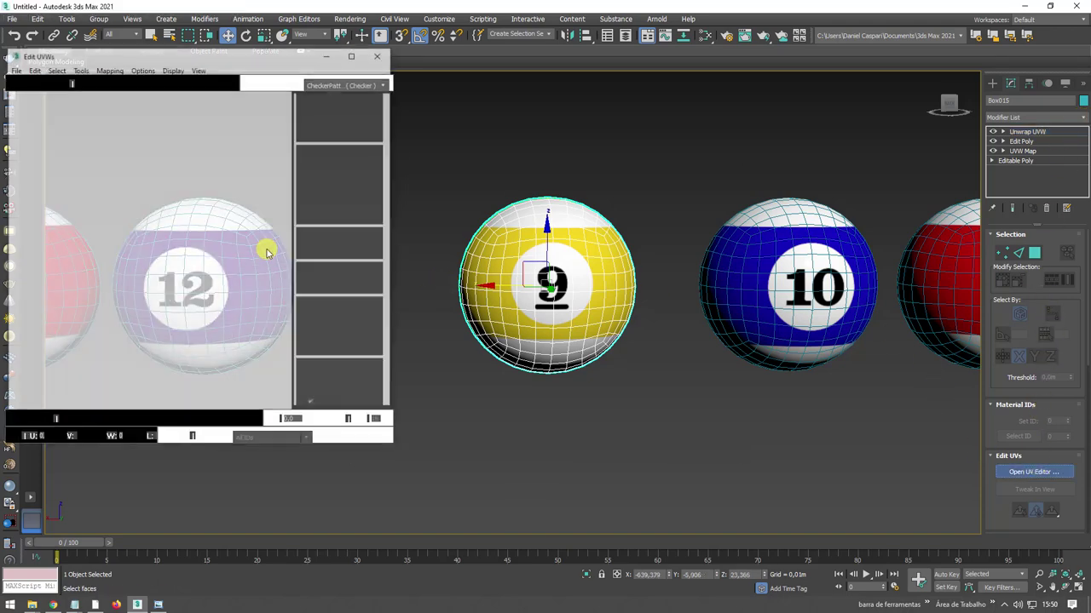
scroll(235, 231, down, 2)
middle_drag(239, 231, 181, 145)
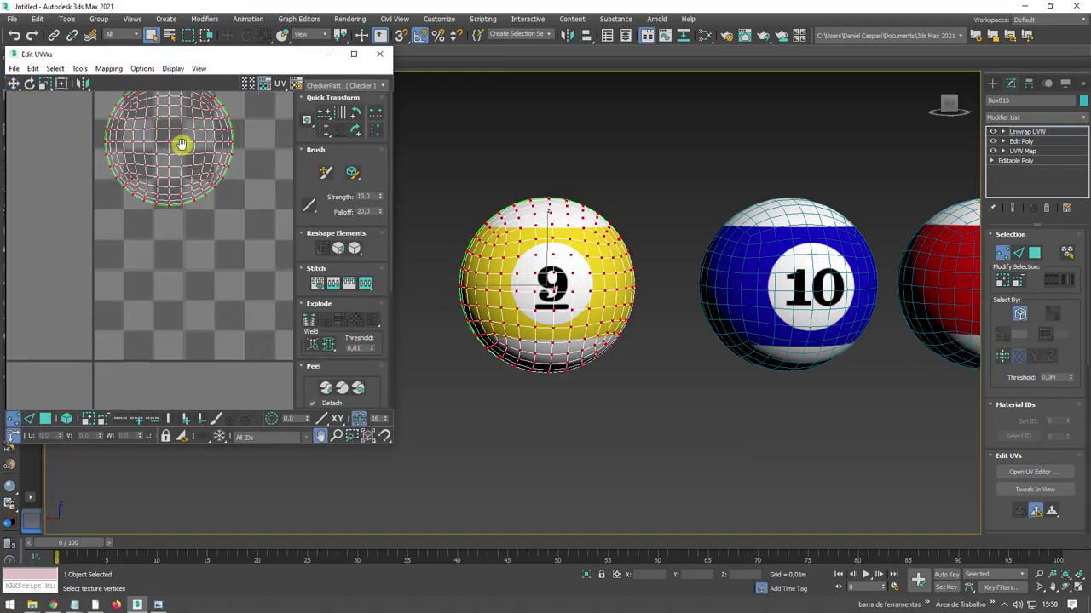
mouse_move(181, 141)
mouse_down()
mouse_move(184, 285)
mouse_move(195, 287)
mouse_up()
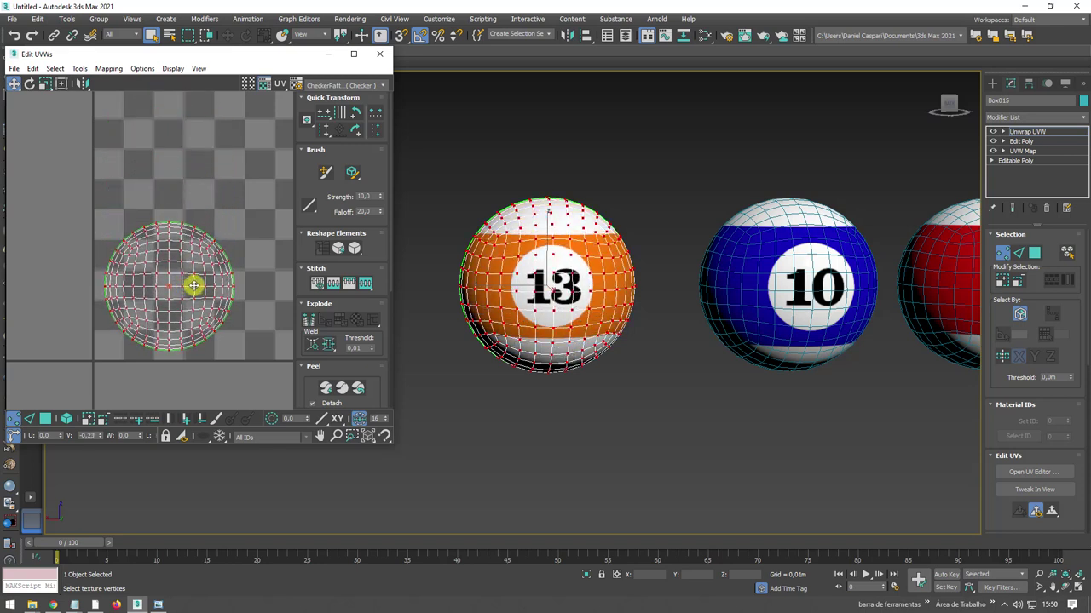
Move the copied 10 ball's UVs onto the 14 tile.
click(780, 258)
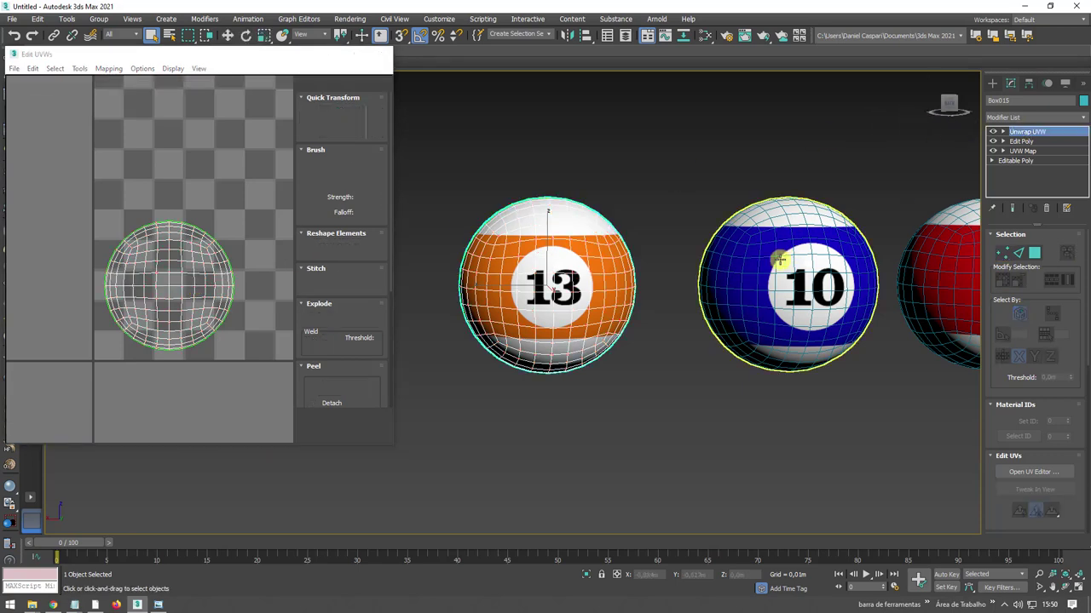
click(1026, 131)
click(1033, 471)
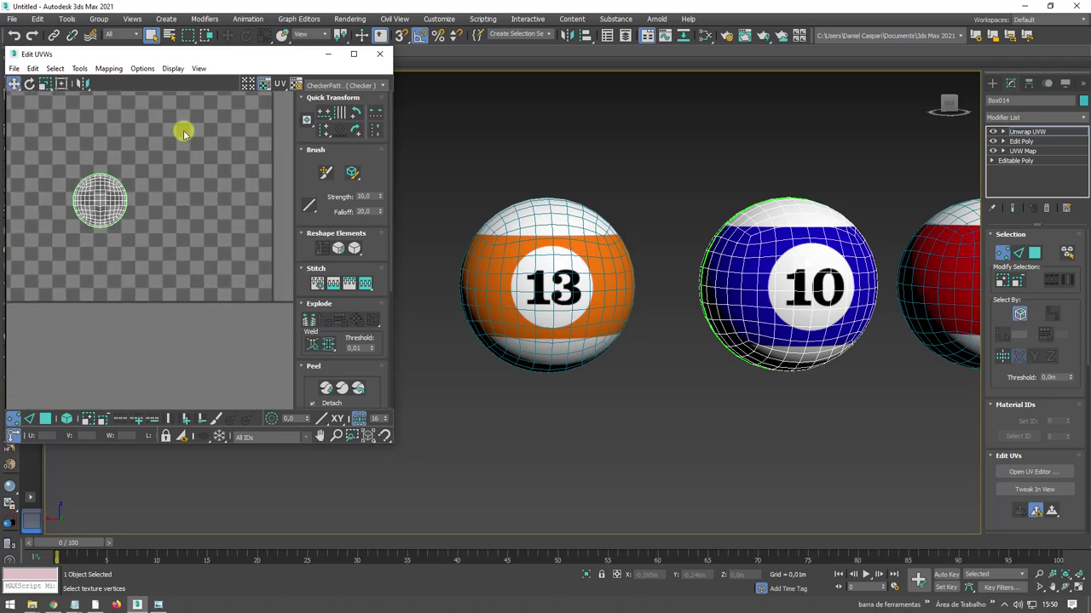
drag(182, 129, 34, 238)
drag(113, 206, 113, 276)
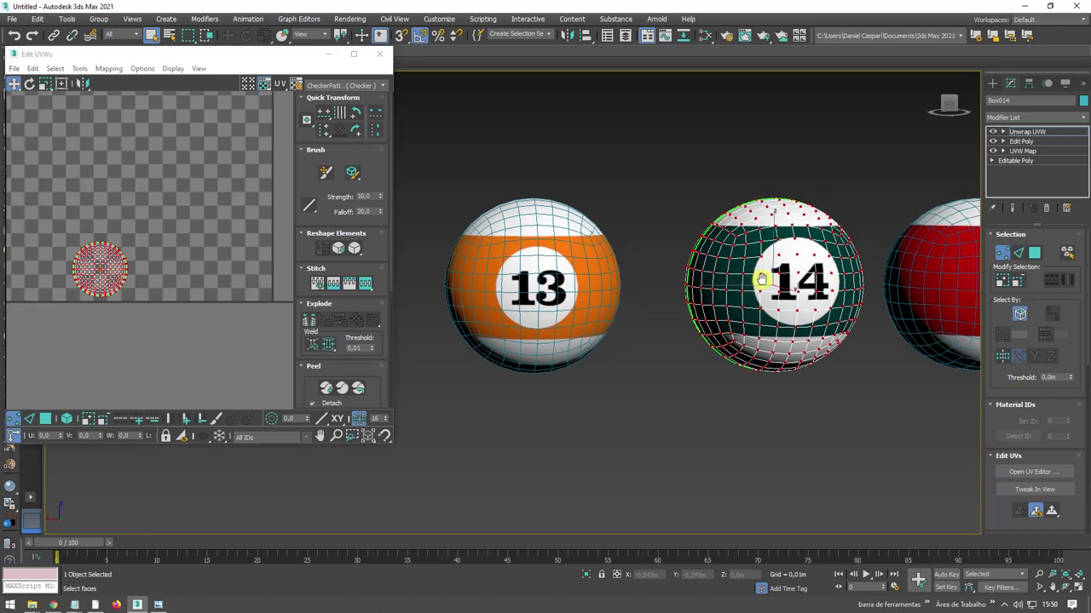
Move the copied 11 ball's UVs onto the 15 tile.
middle_drag(852, 272, 583, 273)
click(776, 247)
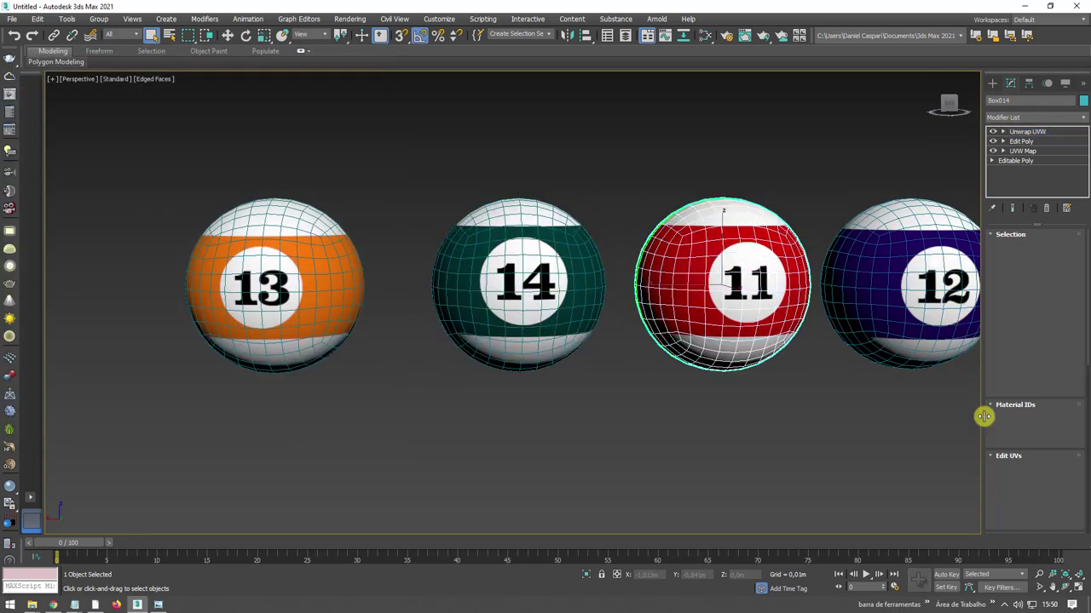
click(1026, 472)
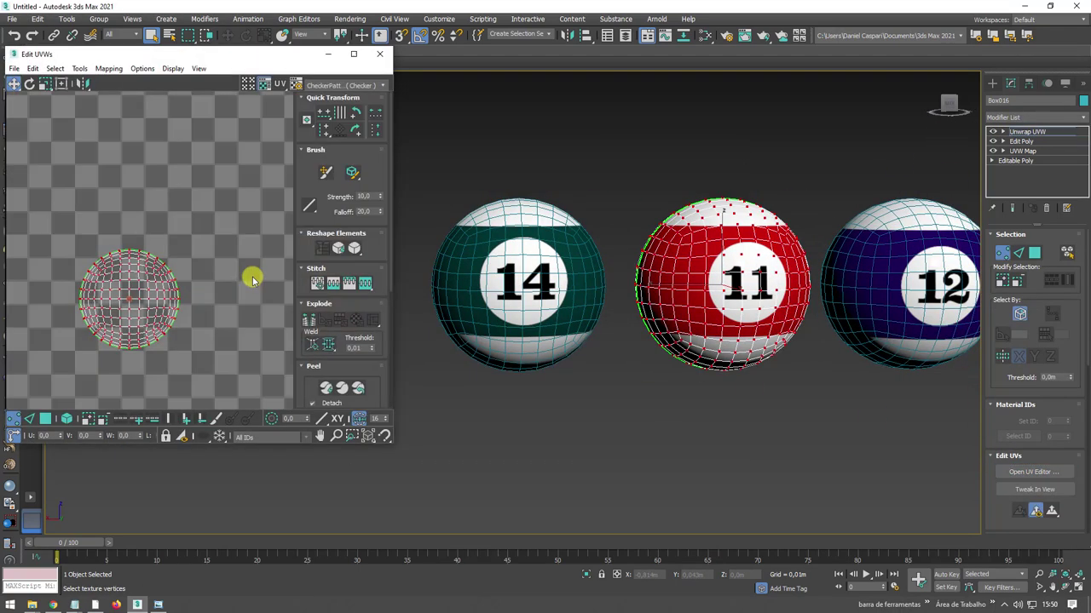
middle_drag(251, 275, 176, 122)
drag(184, 152, 182, 265)
Make the copied 12 ball plain white by moving its UVs onto the texture's white area.
middle_drag(869, 270, 682, 258)
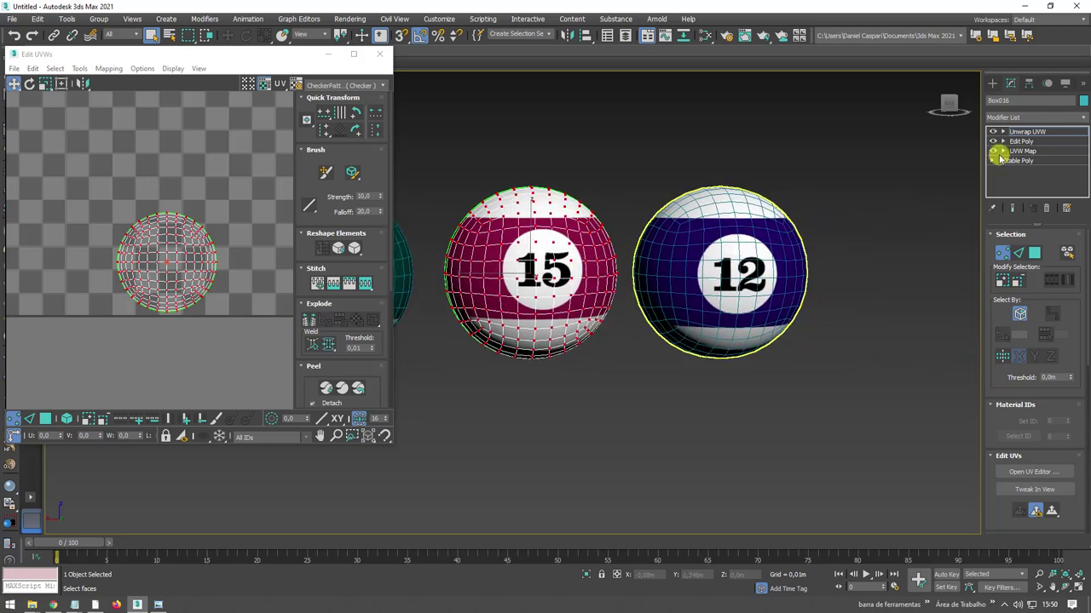
click(1014, 132)
click(709, 246)
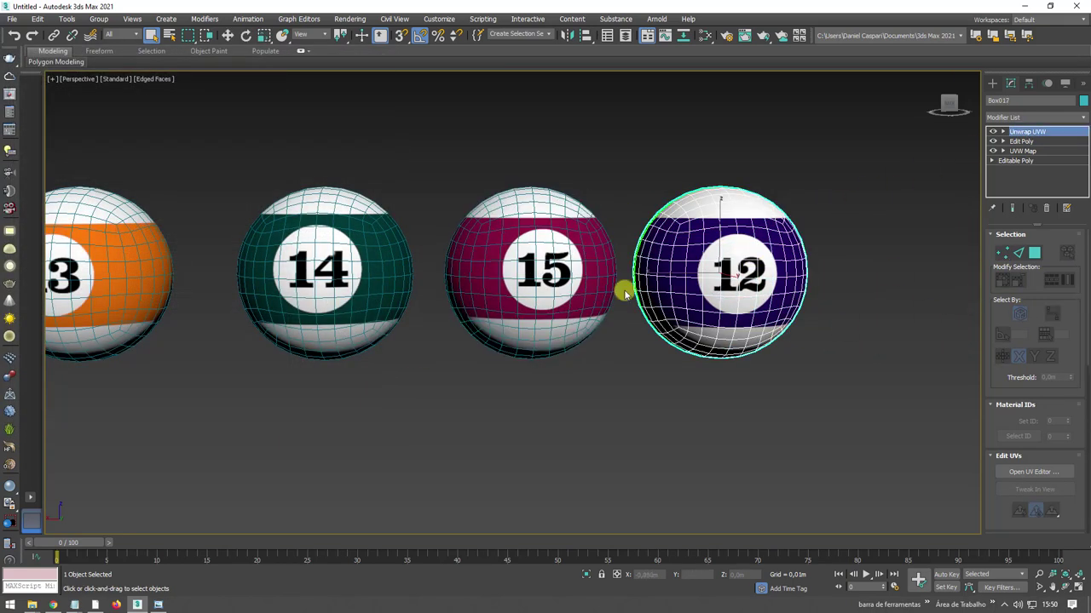
click(1032, 470)
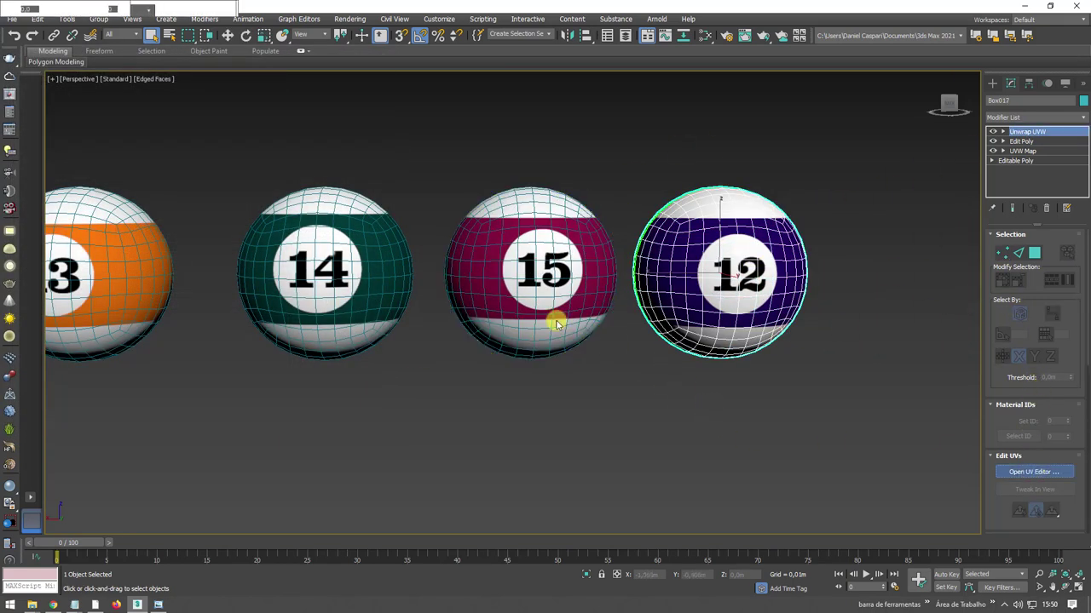
middle_drag(172, 303, 165, 199)
middle_drag(166, 253, 182, 217)
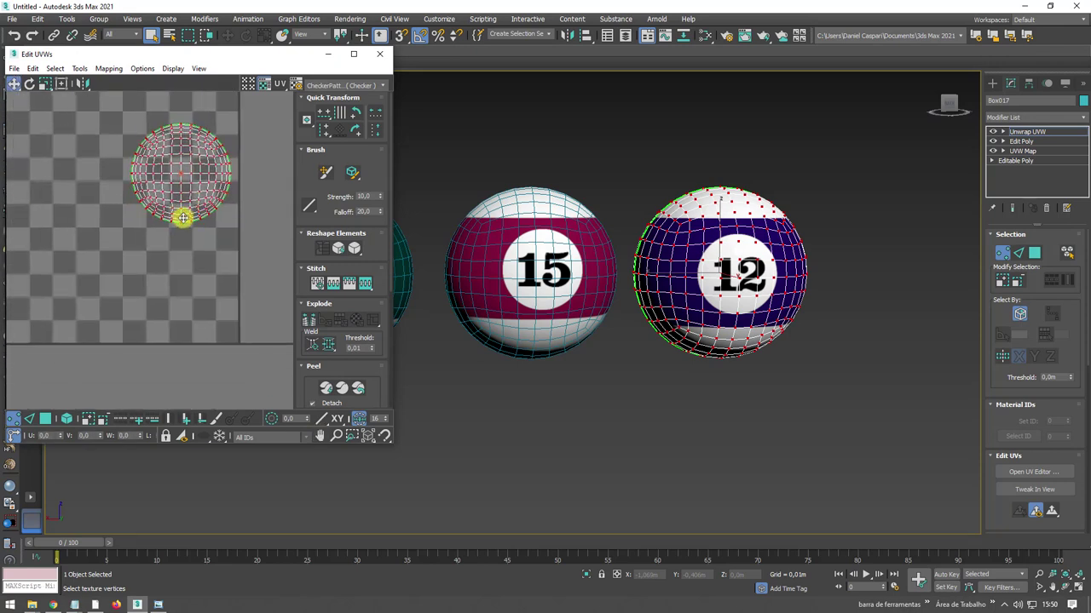
click(352, 86)
click(346, 113)
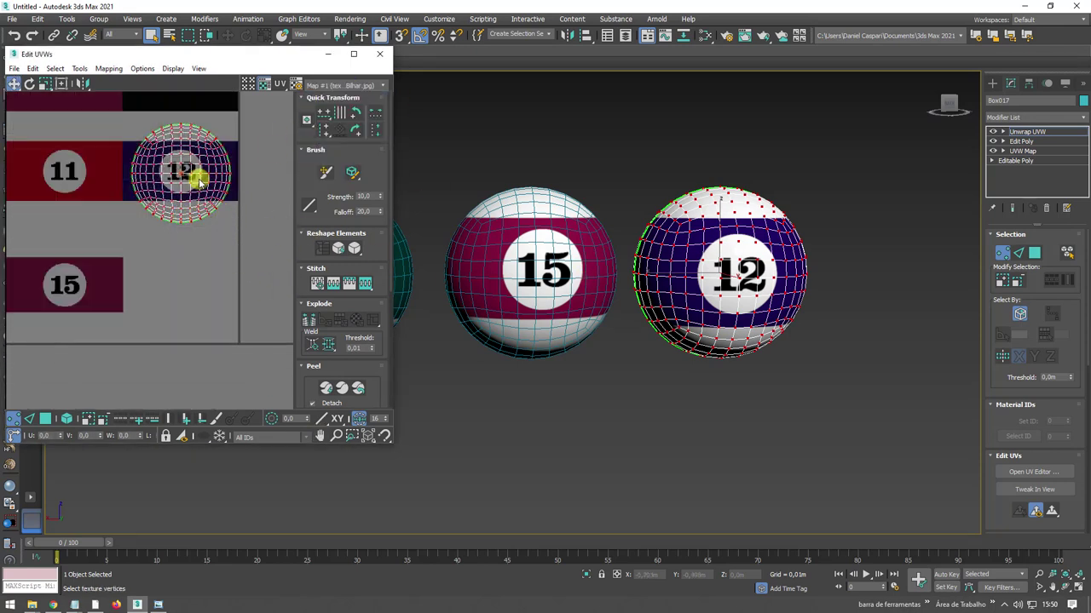
drag(198, 172, 198, 281)
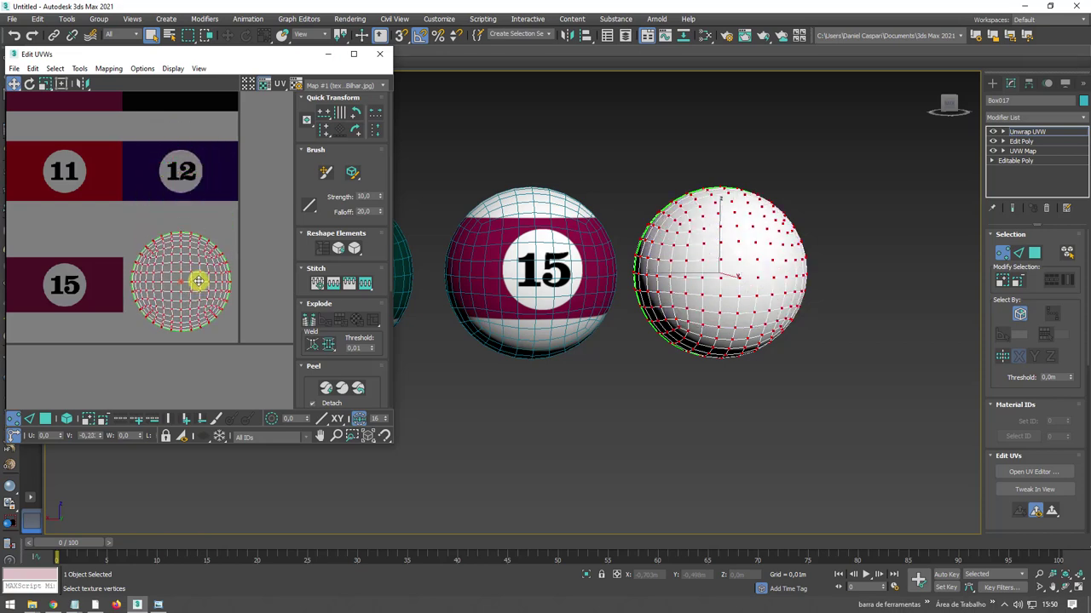
click(383, 56)
scroll(387, 179, down, 5)
scroll(538, 246, down, 2)
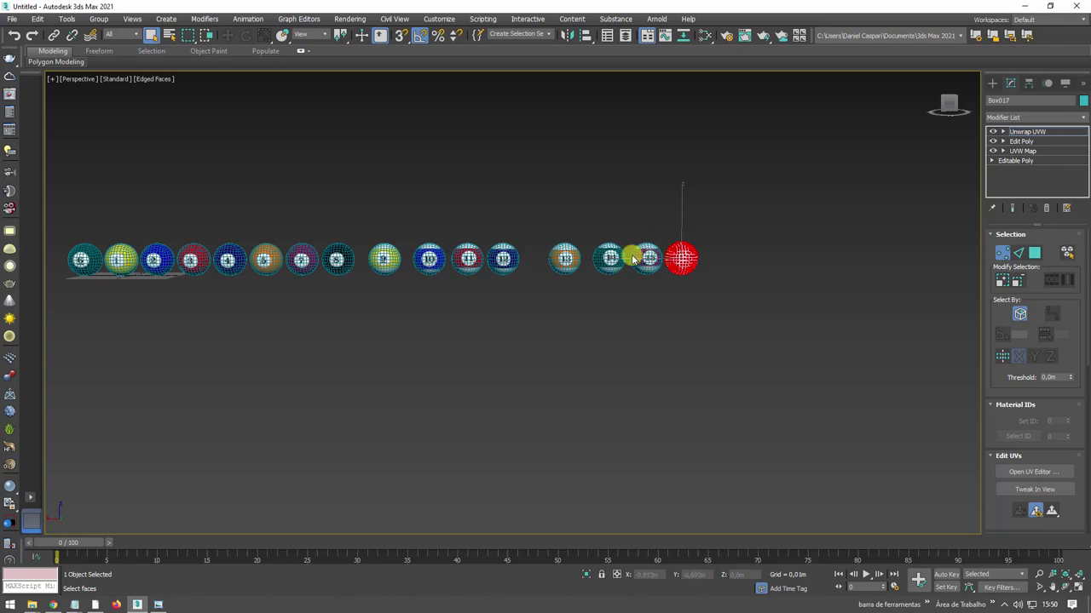
Convert all 16 balls to Editable Poly.
mouse_move(632, 259)
alt+middle_down()
mouse_move(694, 287)
mouse_move(628, 275)
alt+middle_up()
scroll(628, 275, up, 5)
scroll(619, 253, up, 2)
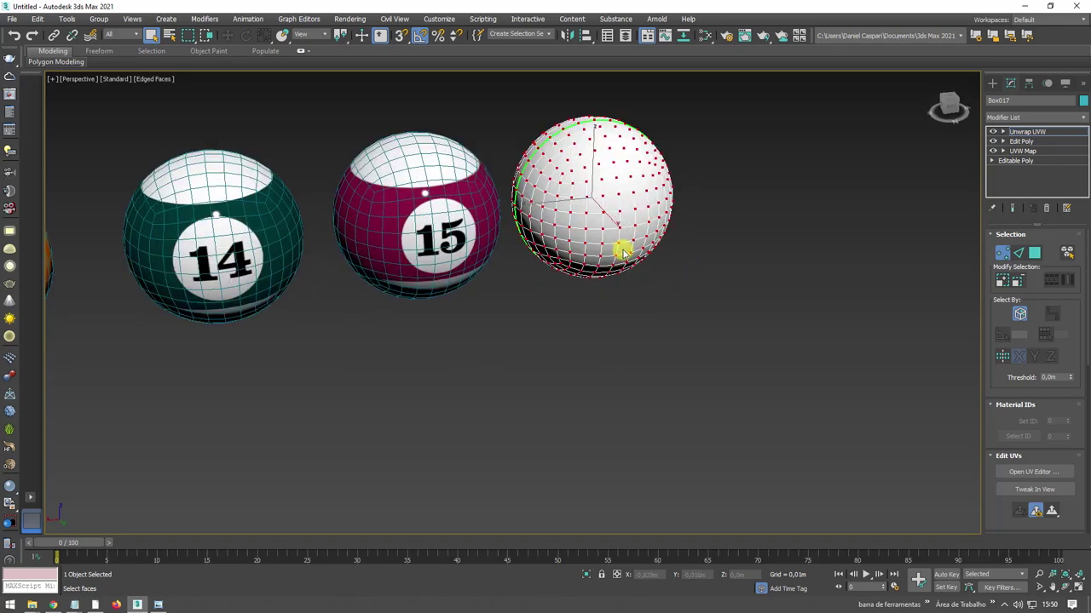
scroll(599, 195, down, 4)
scroll(596, 195, down, 4)
middle_drag(597, 196, 728, 202)
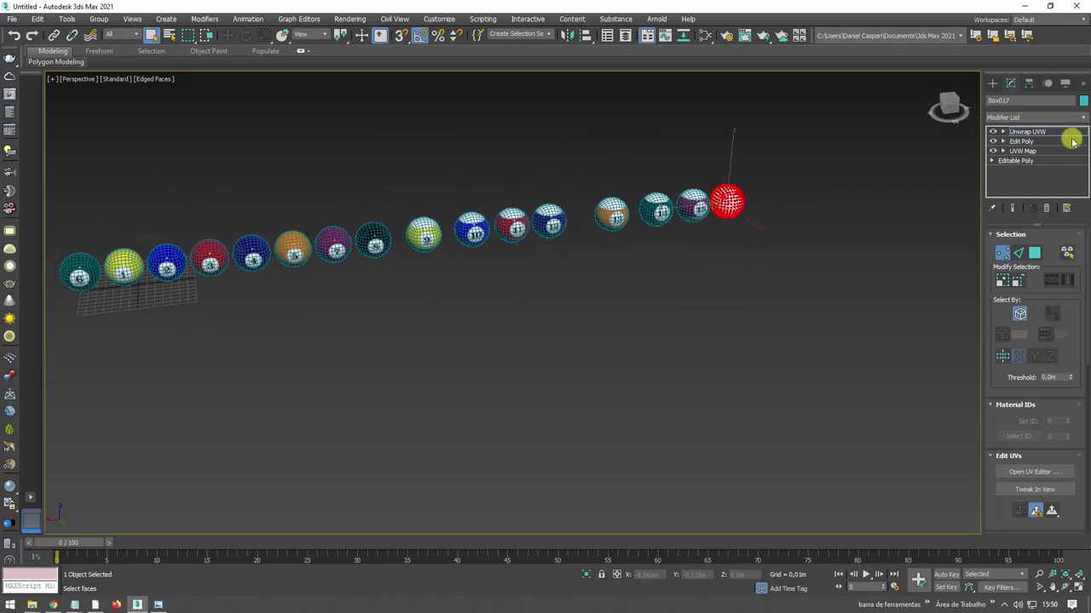
click(1046, 132)
drag(47, 322, 47, 322)
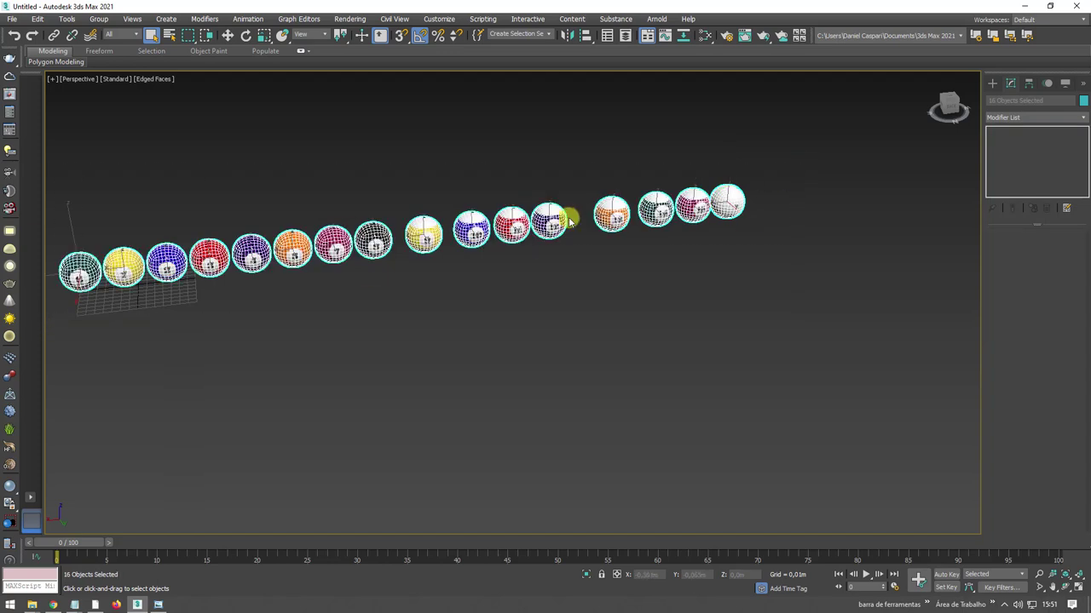
right_click(603, 213)
mouse_move(649, 334)
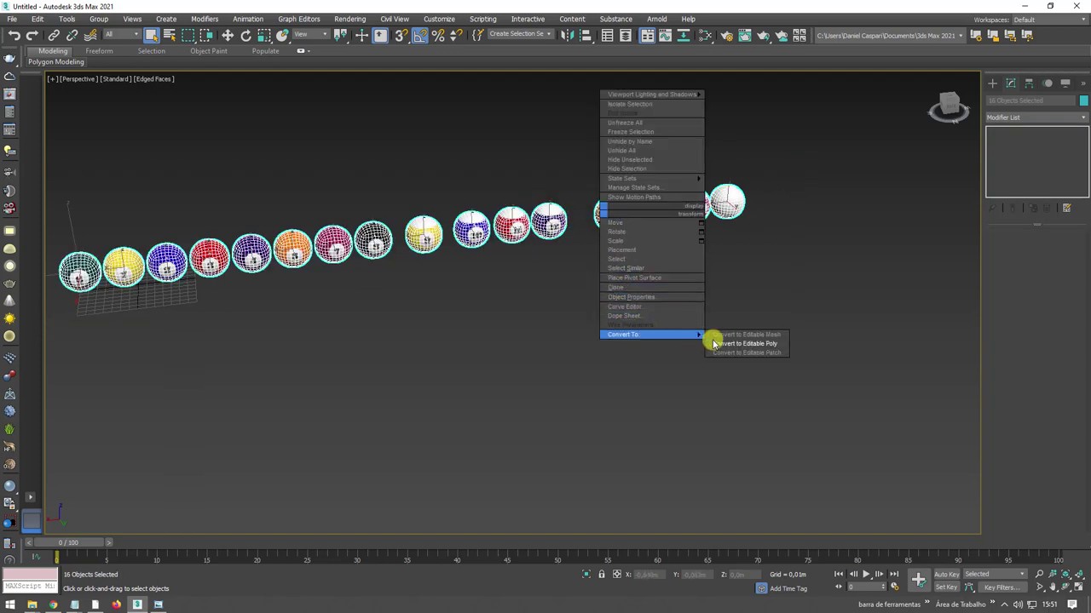
click(716, 343)
Scale up the white cue ball's element slightly.
click(740, 204)
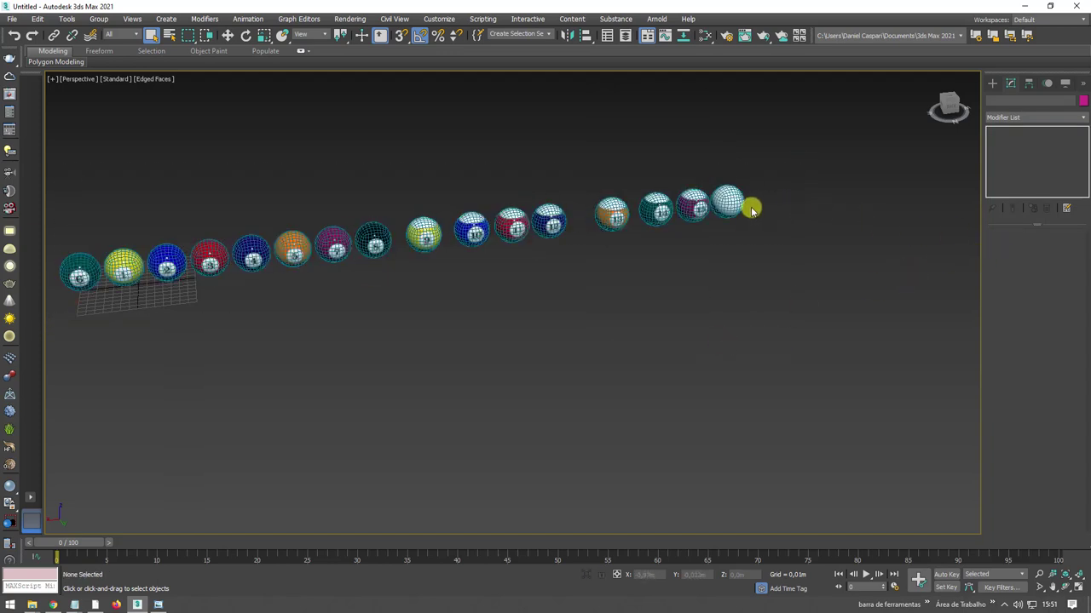
click(1055, 249)
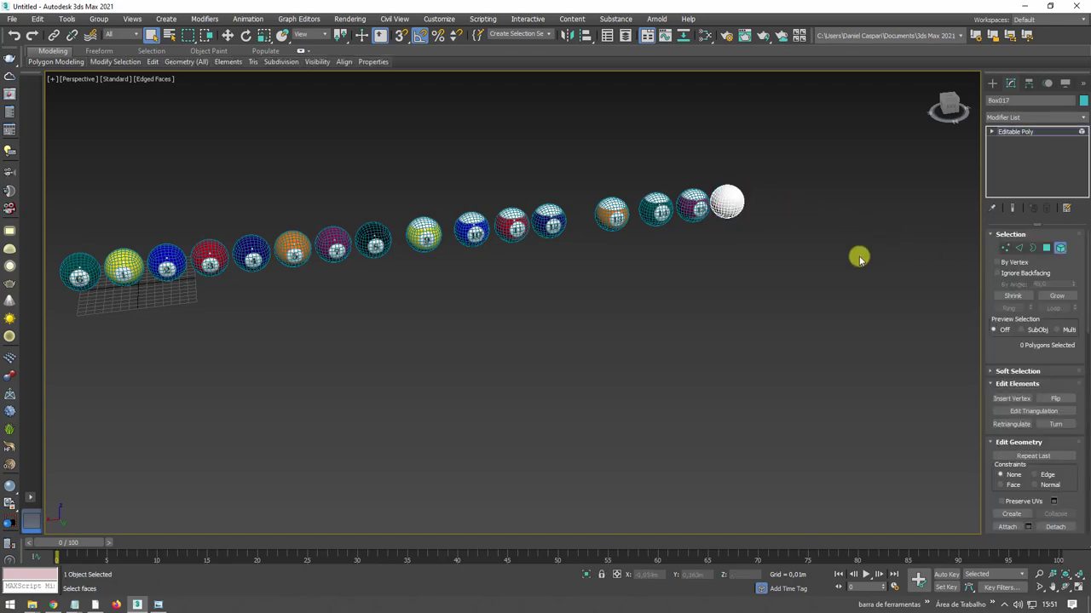
drag(739, 187, 737, 185)
key(z)
key(r)
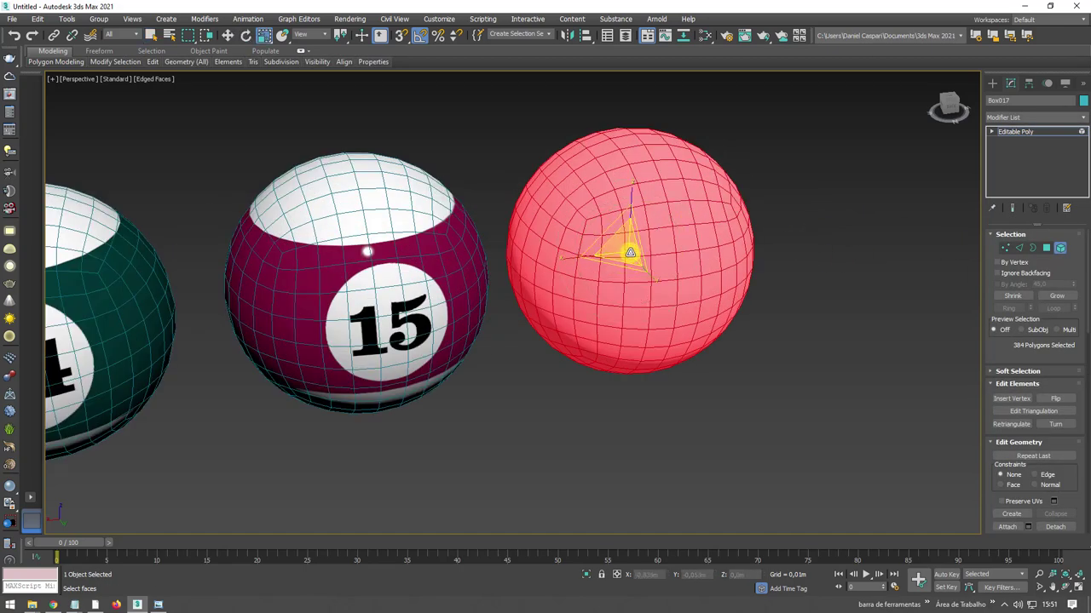
mouse_move(627, 248)
mouse_down()
mouse_move(645, 232)
mouse_move(629, 244)
mouse_up()
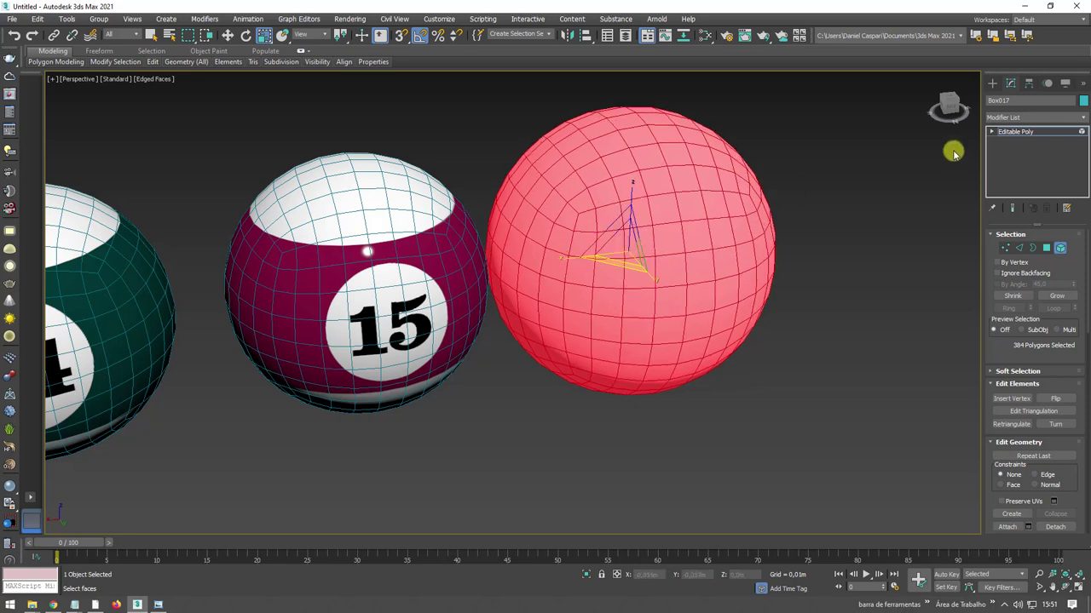
Exit element editing, return to the Move tool, and select all 16 balls.
click(1016, 132)
scroll(706, 209, down, 3)
scroll(690, 236, down, 4)
key(w)
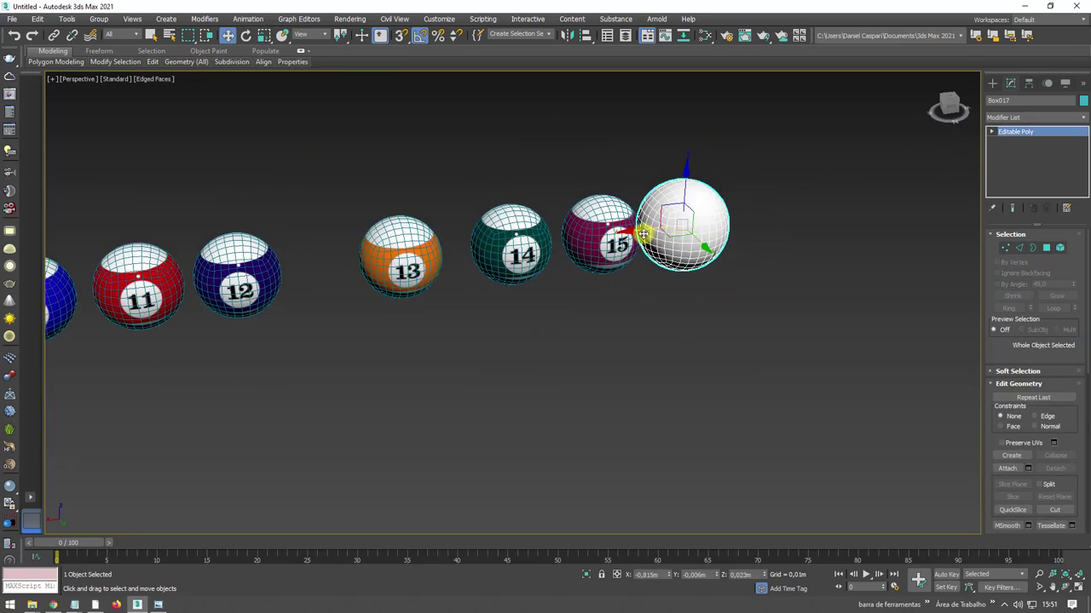
scroll(554, 236, down, 5)
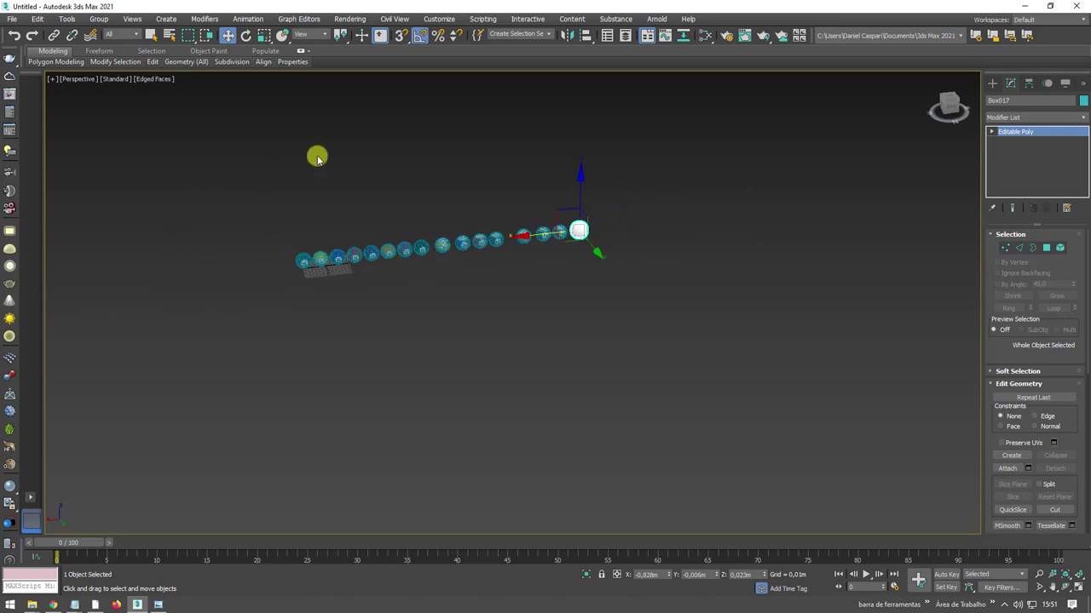
drag(573, 341, 634, 312)
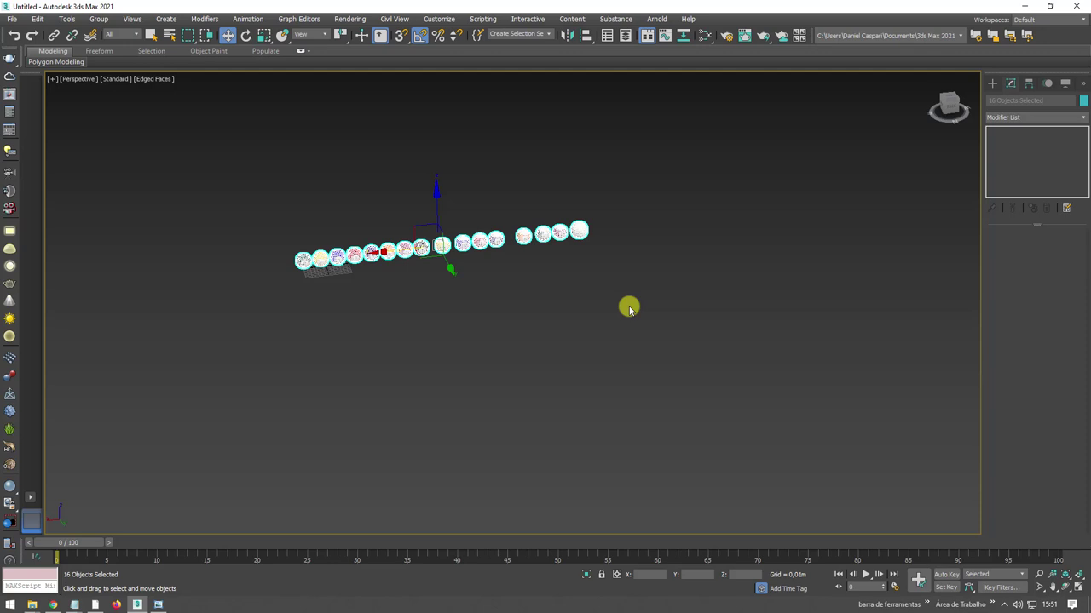
Look over the billiard-balls reference photo, then put it away.
click(159, 605)
scroll(355, 324, up, 1)
scroll(354, 323, down, 1)
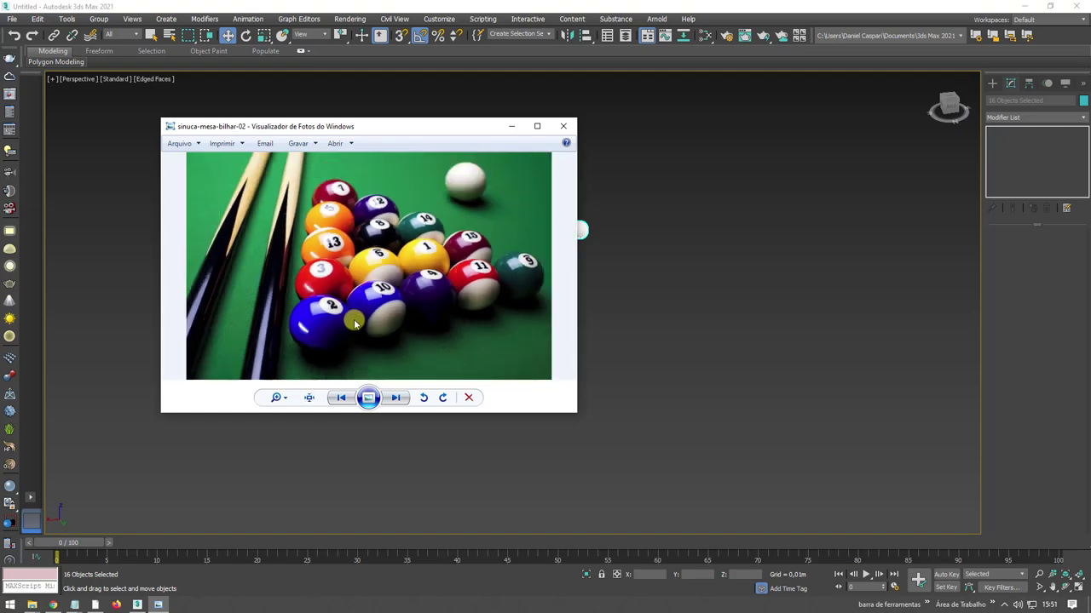
click(513, 126)
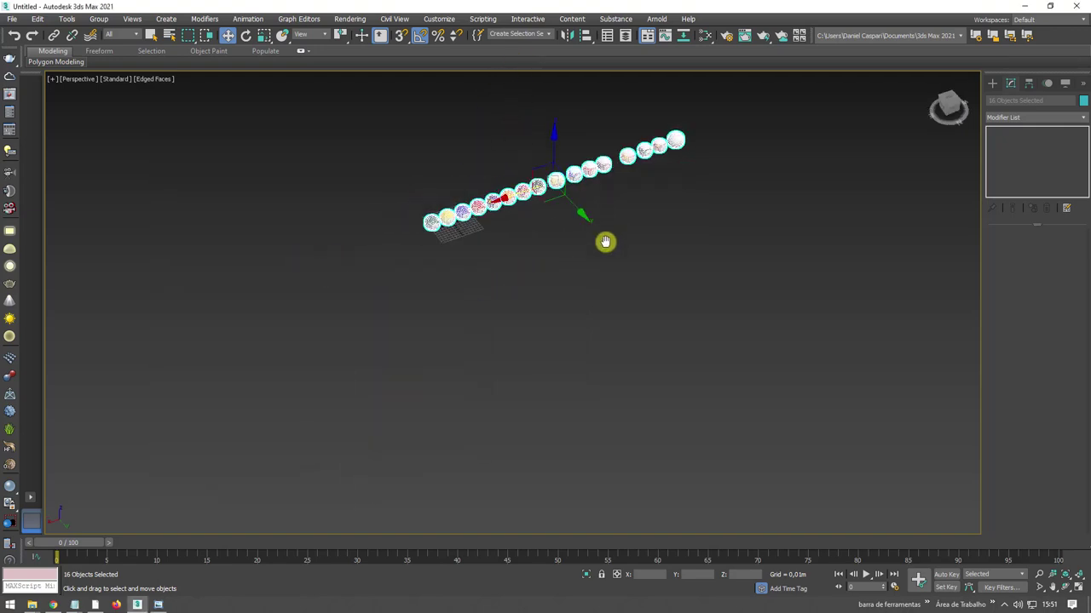
Draw a large flat Plane beneath the row of pool balls in the Perspective viewport.
click(992, 84)
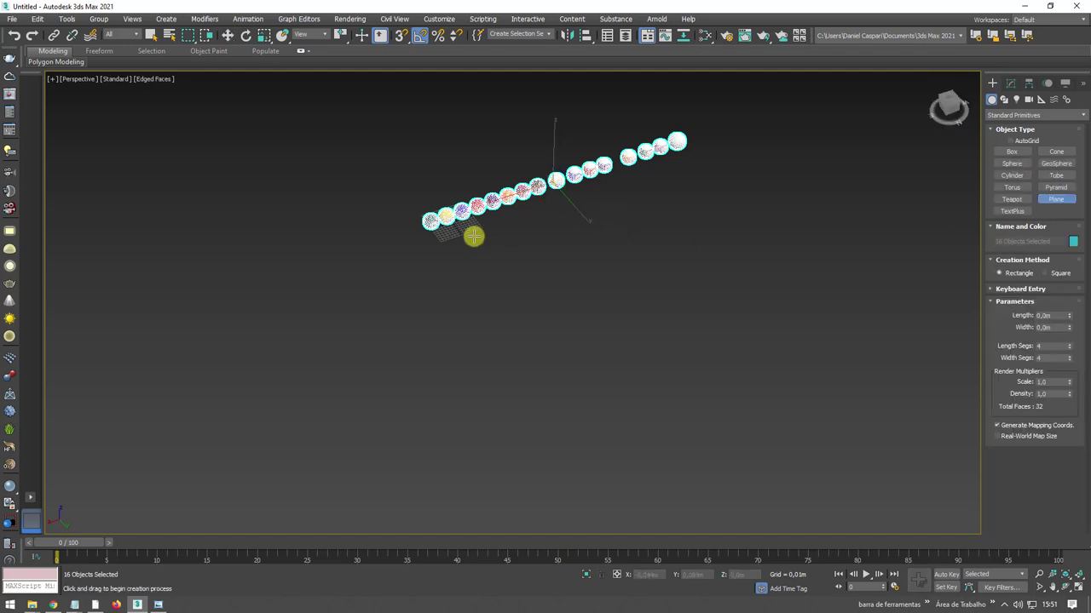
drag(472, 236, 565, 294)
scroll(453, 237, up, 5)
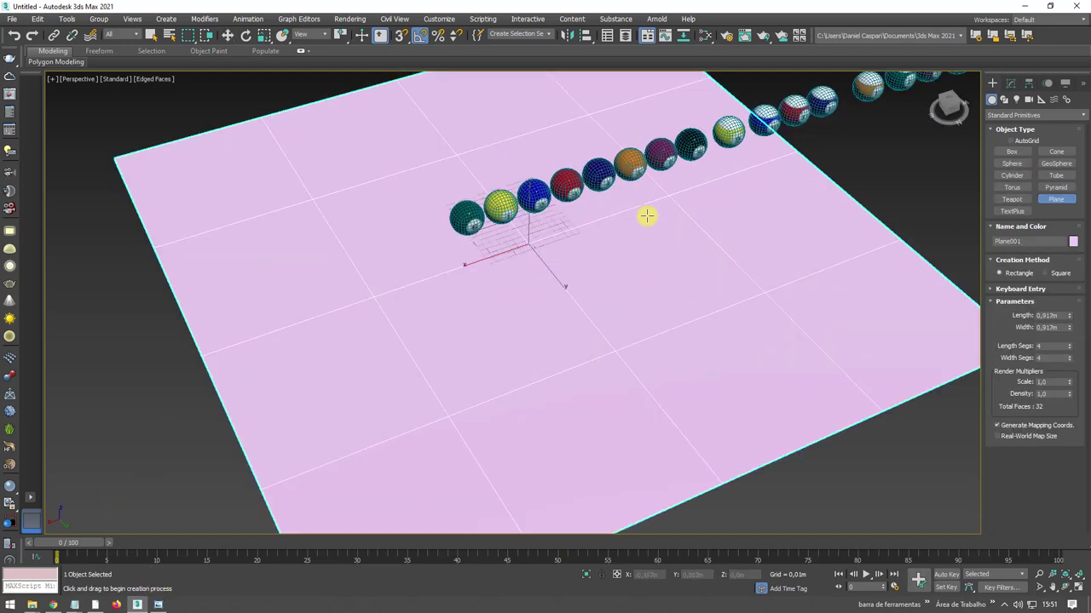
Make the green fabric Layer 2 visible and start saving it under the name texturasTecido.
click(96, 604)
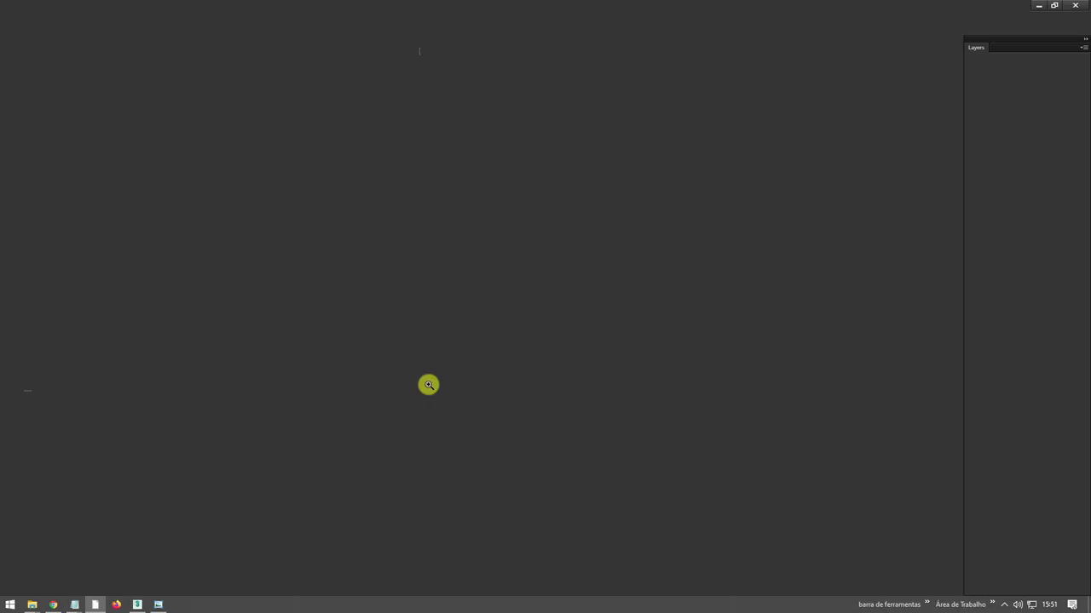
click(970, 125)
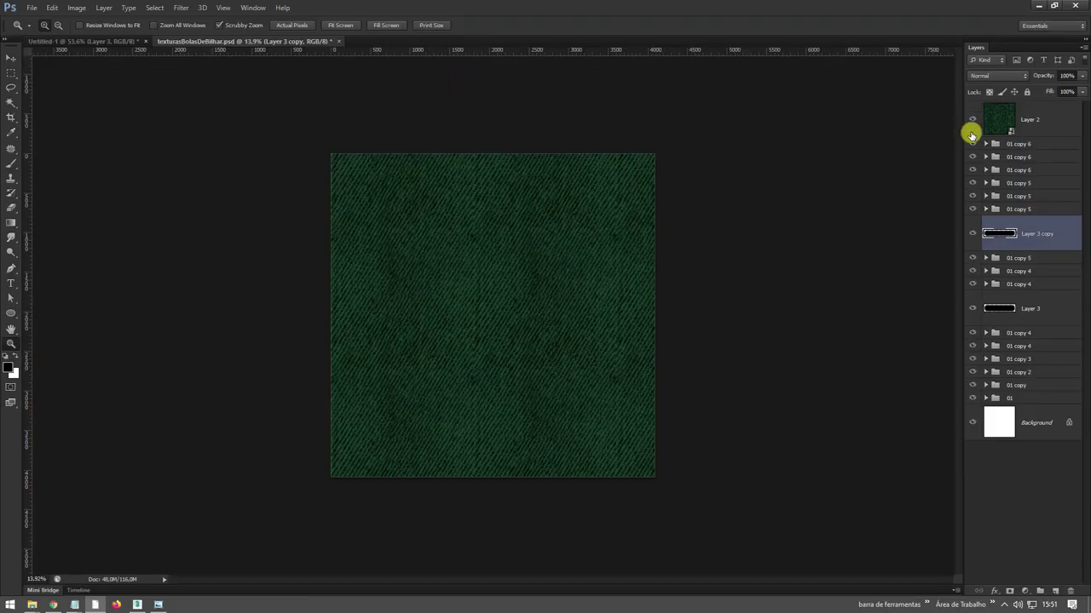
key(ctrl+shift+s)
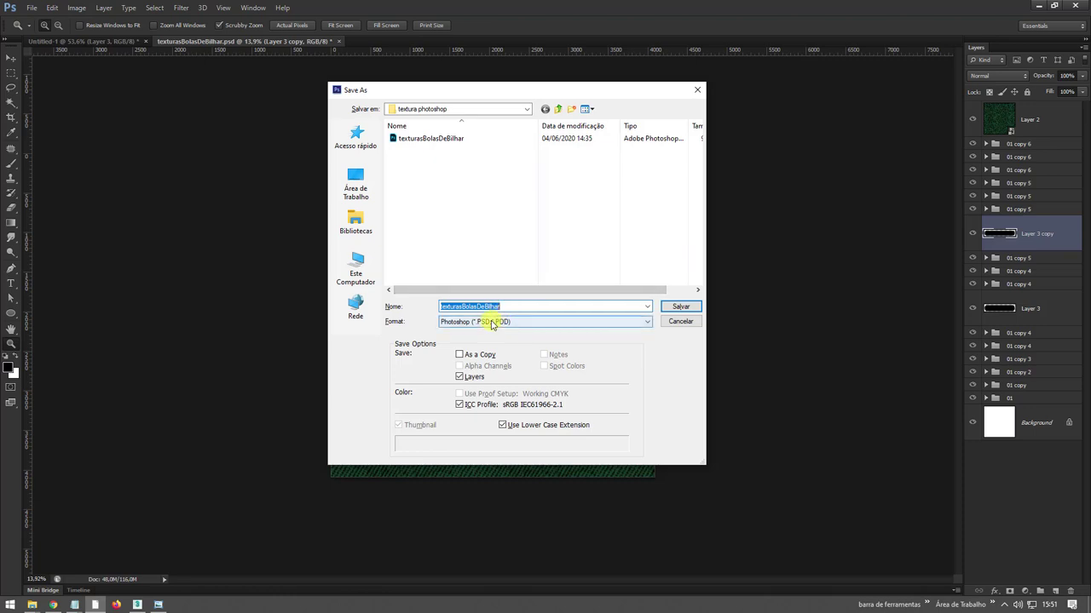
click(496, 325)
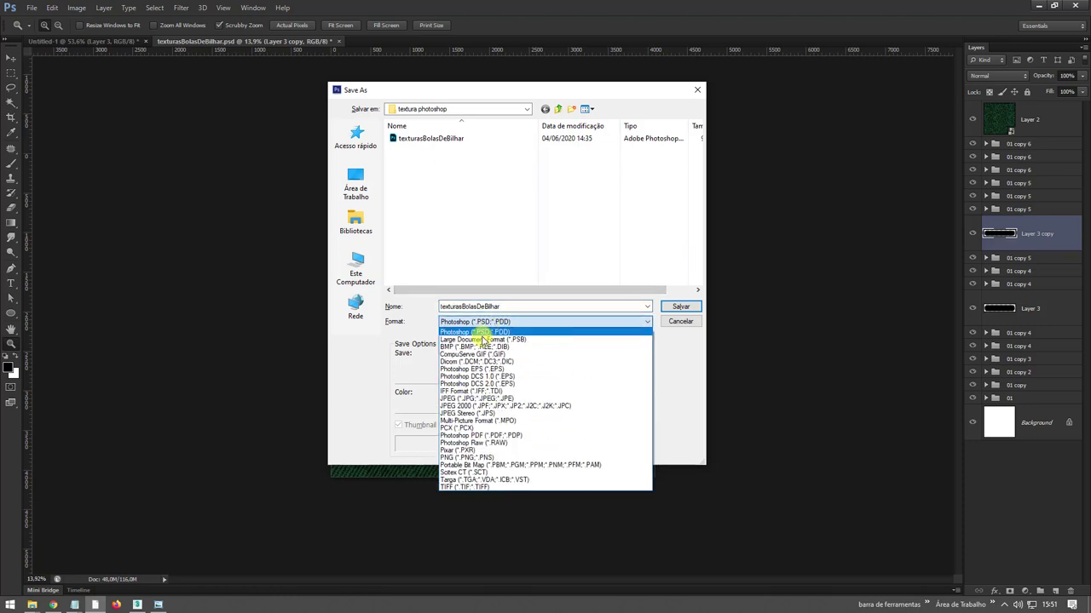
click(471, 383)
click(508, 305)
text(texturaste)
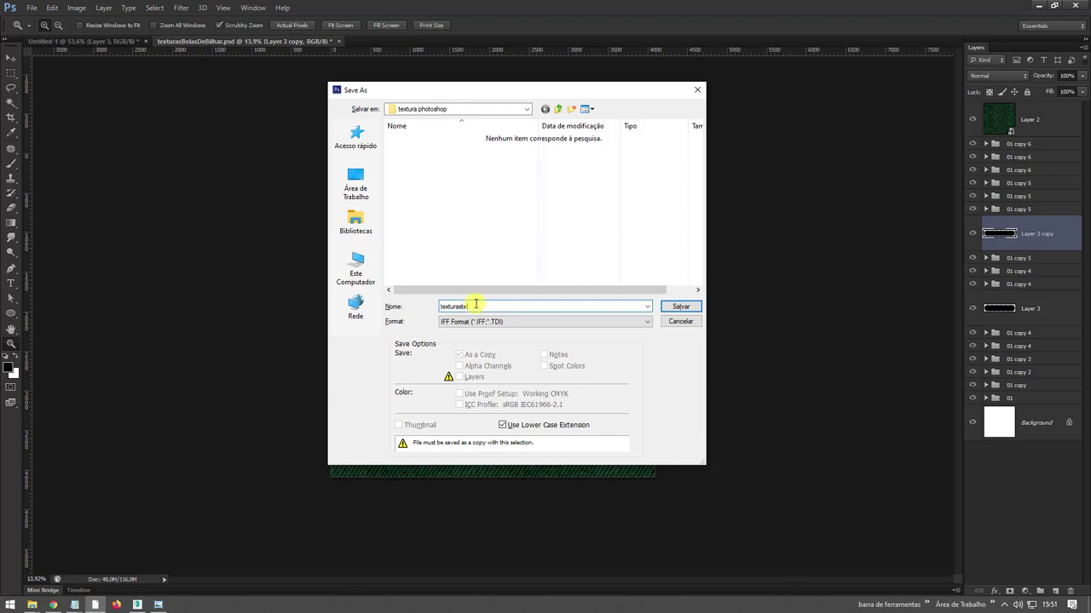
key(BackSpace)
key(BackSpace)
text(T)
Save texturasTecido as a JPEG and bring up the textura photoshop folder showing it.
key(Tab)
key(alt+Down)
key(Down)
key(Down)
key(Down)
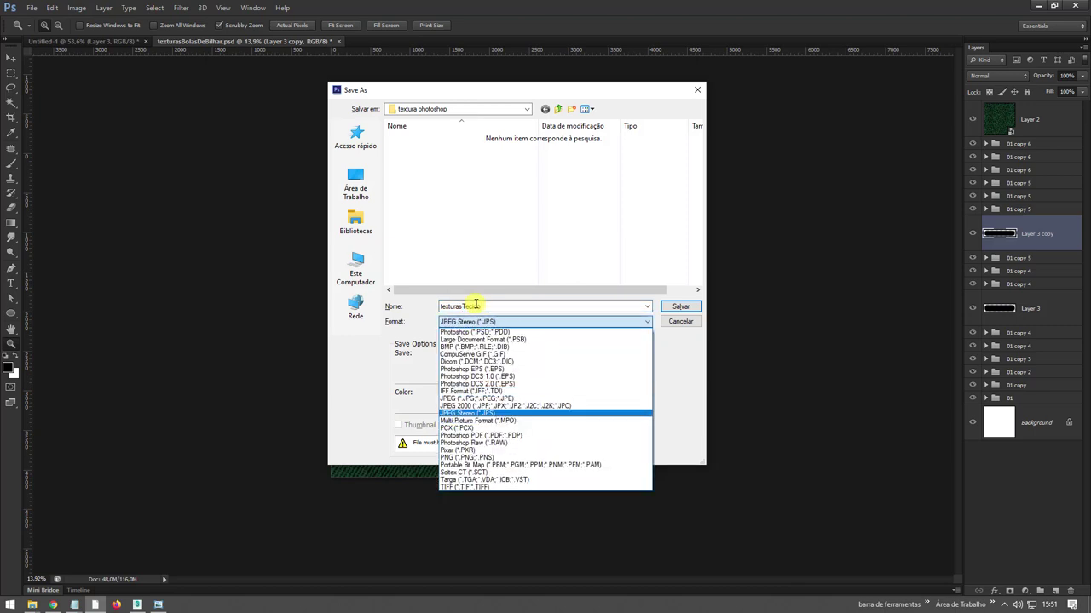
key(Up)
key(Return)
key(Return)
key(Return)
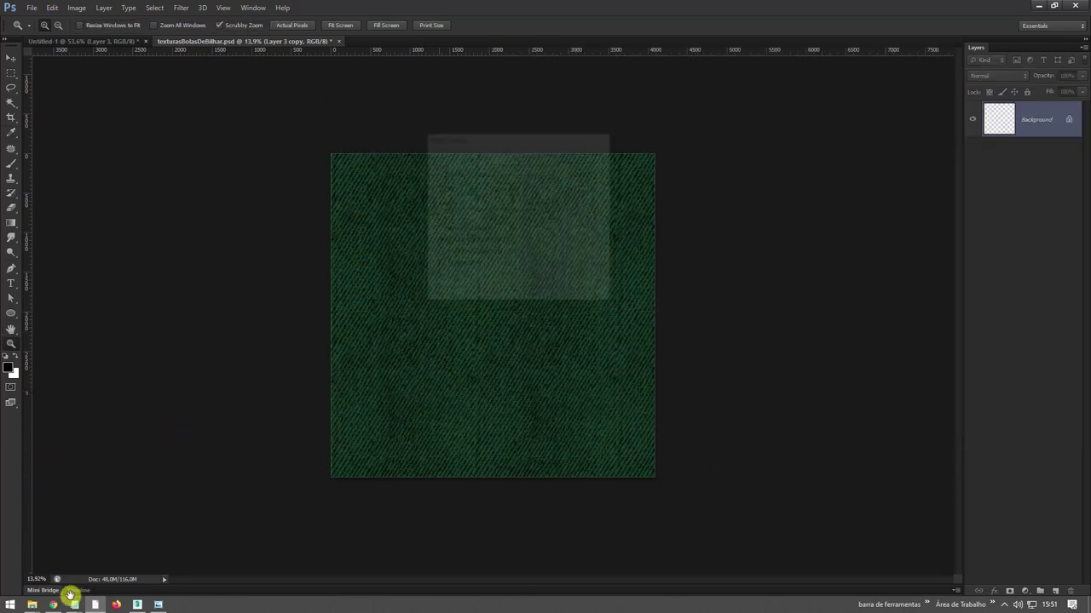
click(32, 605)
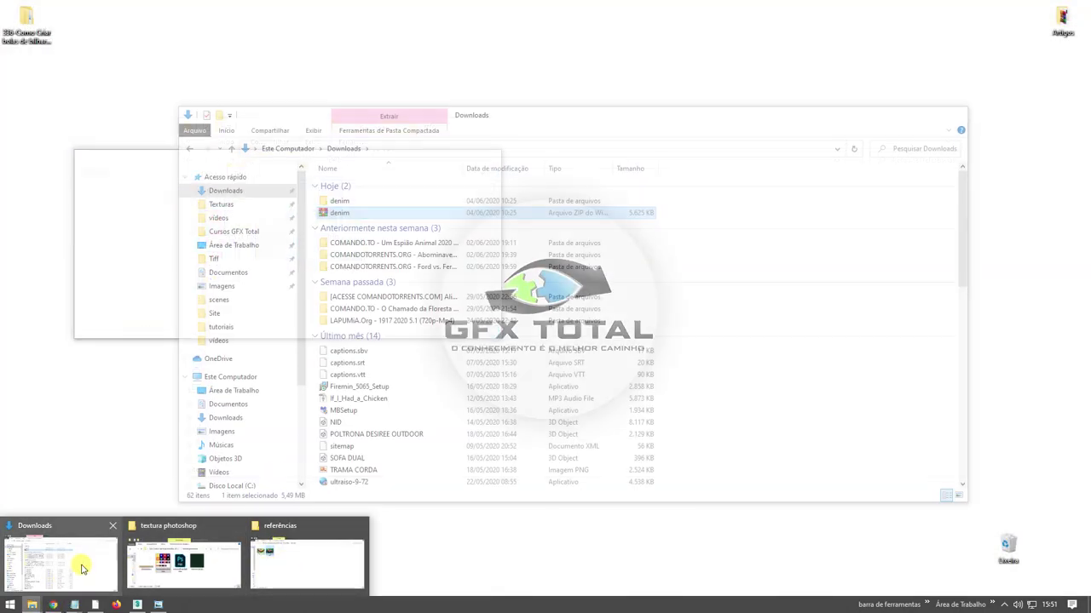
click(196, 567)
Drag texturasTecido.jpg from Explorer onto the table plane to apply the green fabric.
click(349, 256)
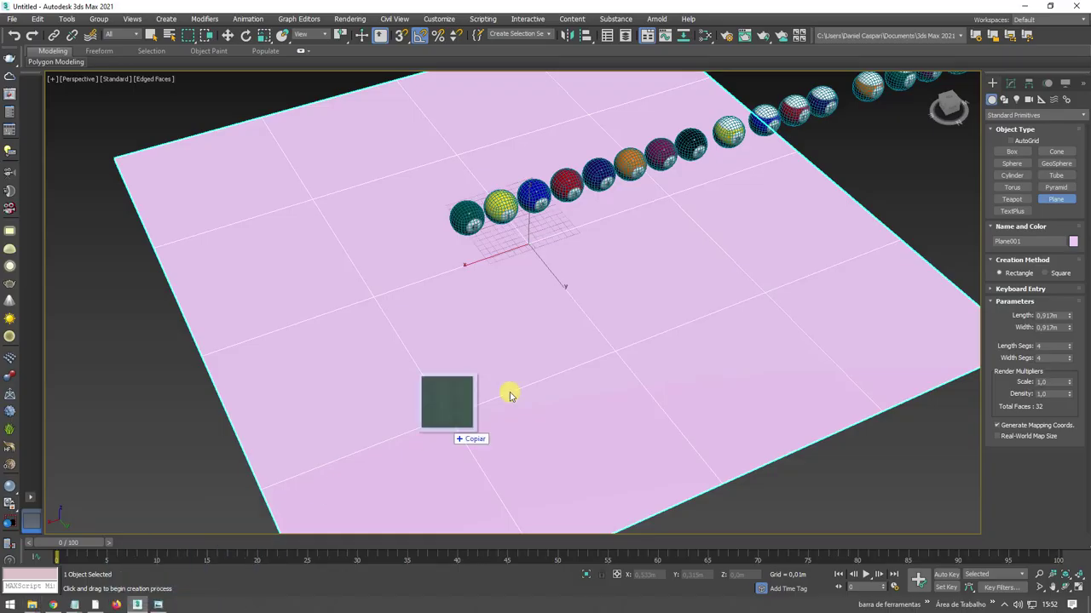
drag(158, 562, 626, 305)
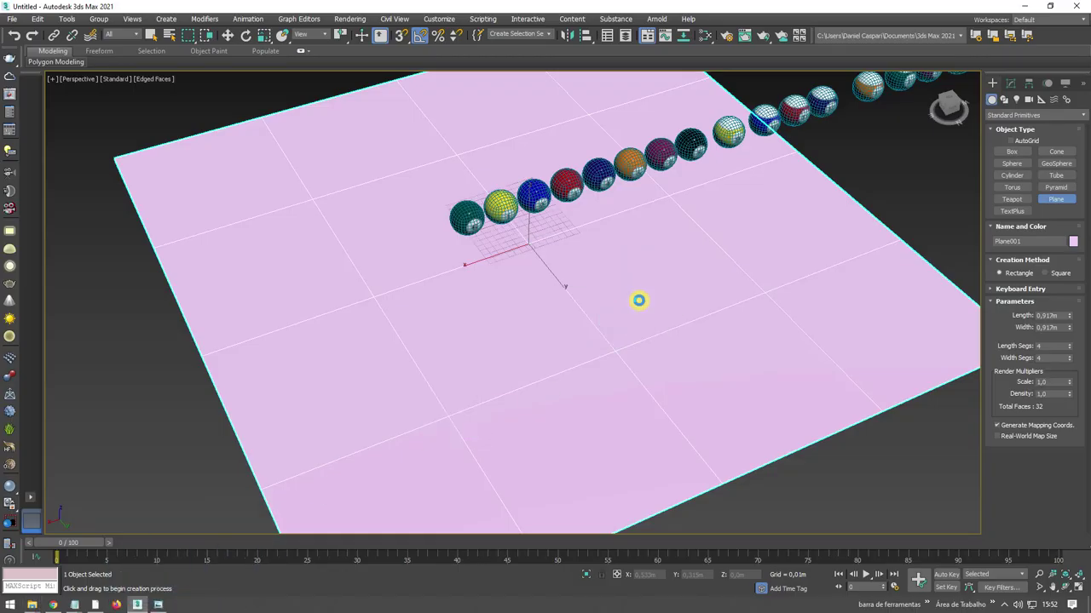
scroll(626, 305, down, 4)
mouse_move(628, 304)
alt+middle_down()
mouse_move(628, 392)
mouse_move(616, 314)
mouse_move(578, 339)
alt+middle_up()
scroll(618, 314, up, 2)
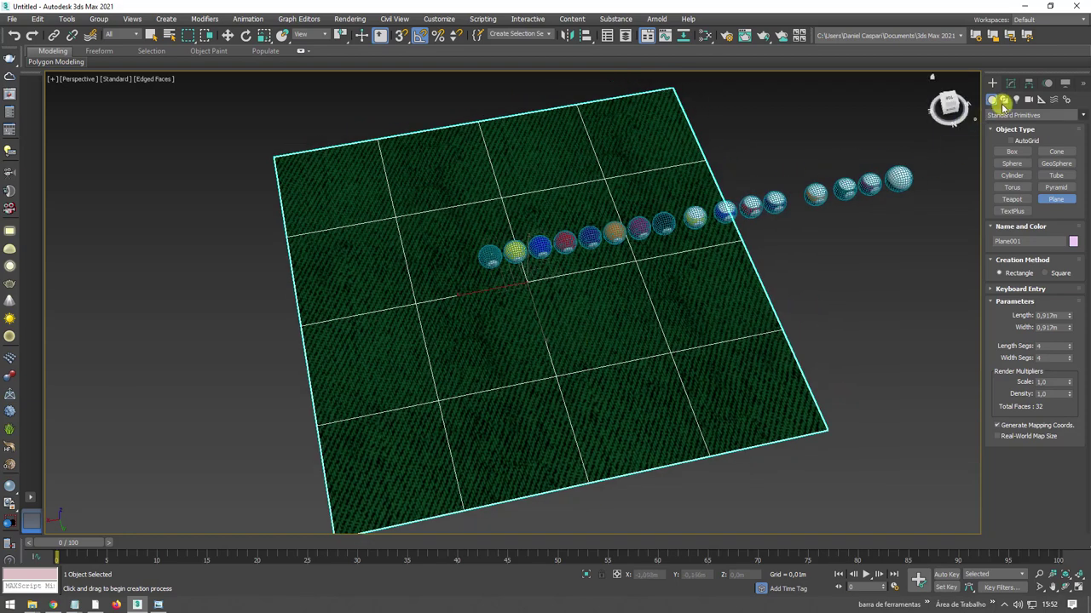
Add a UVW Map modifier, scale its gizmo down, then delete the modifier from the stack.
click(1010, 82)
click(1084, 119)
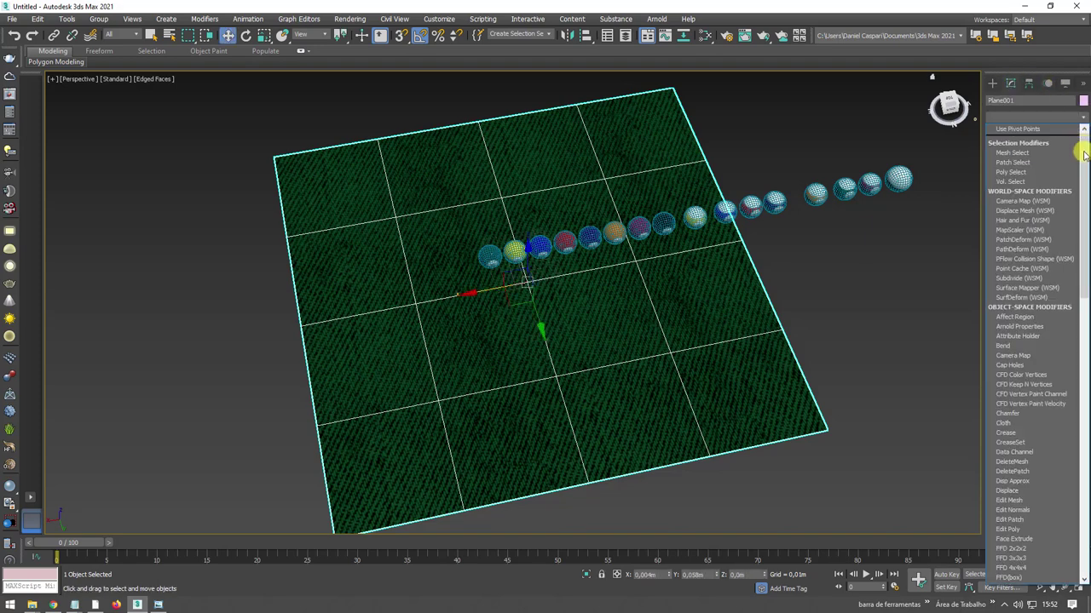
mouse_move(1079, 150)
mouse_down()
mouse_move(1071, 365)
mouse_move(1048, 484)
mouse_up()
click(1026, 459)
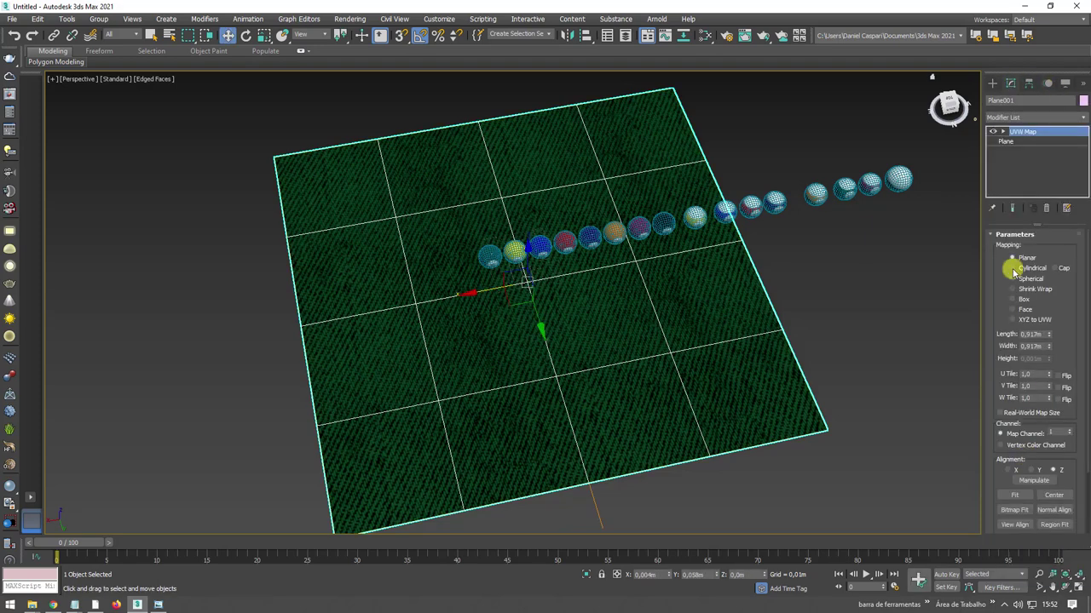
click(1002, 132)
click(1023, 142)
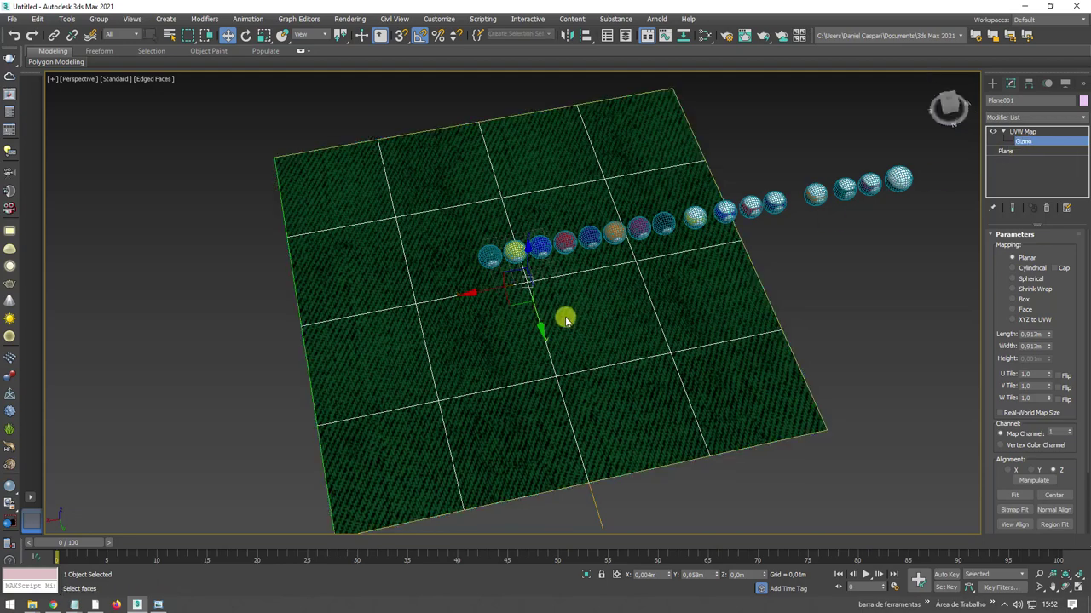
key(r)
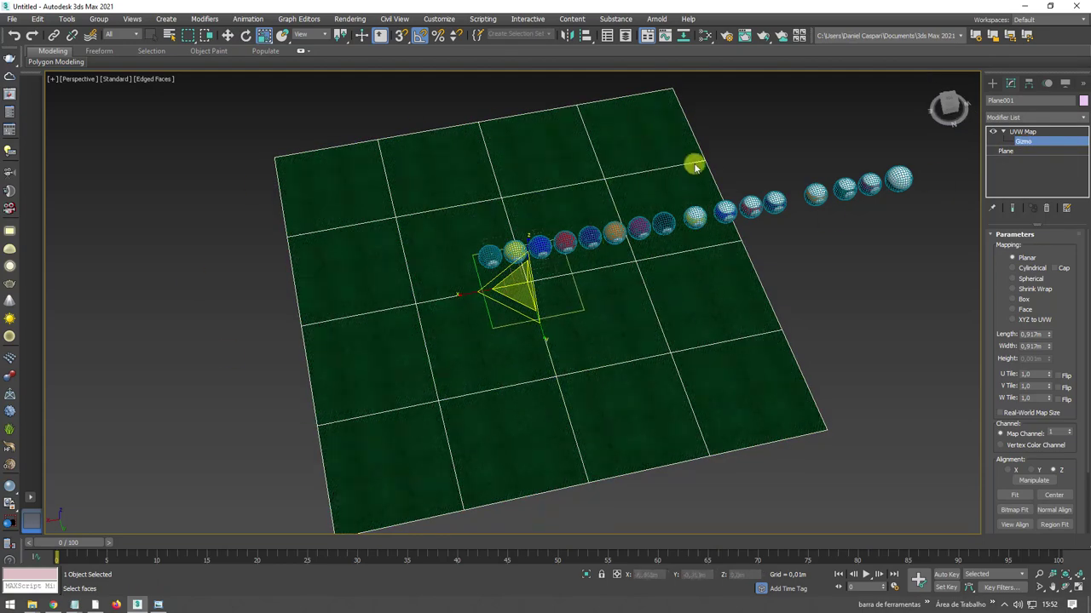
drag(649, 218, 947, 160)
click(1014, 133)
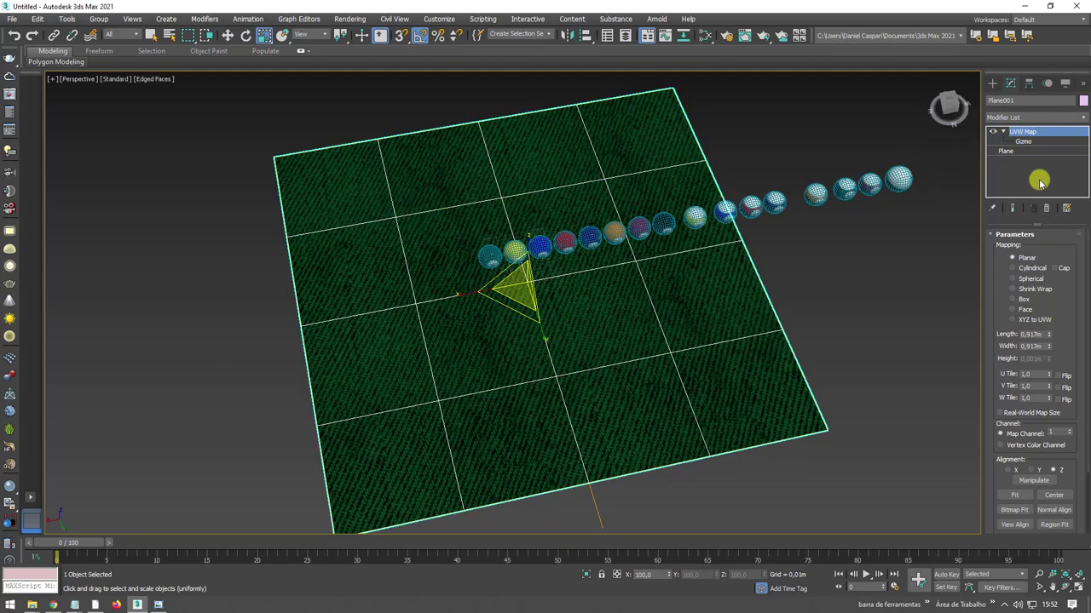
click(1043, 211)
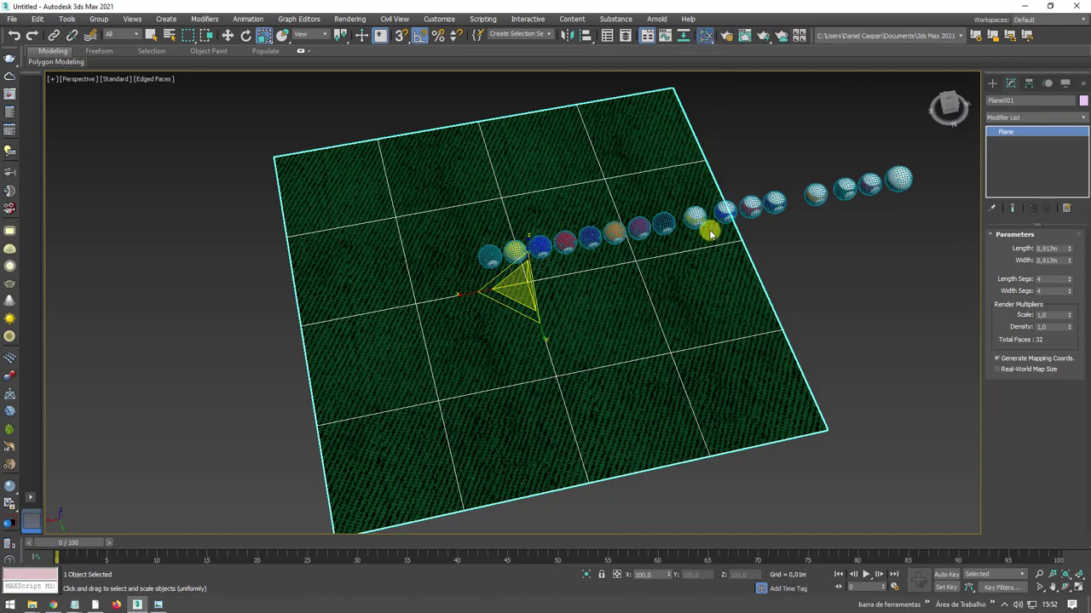
In the Slate Material Editor, set the fabric bitmap's Tiling U and V to 7,0.
key(m)
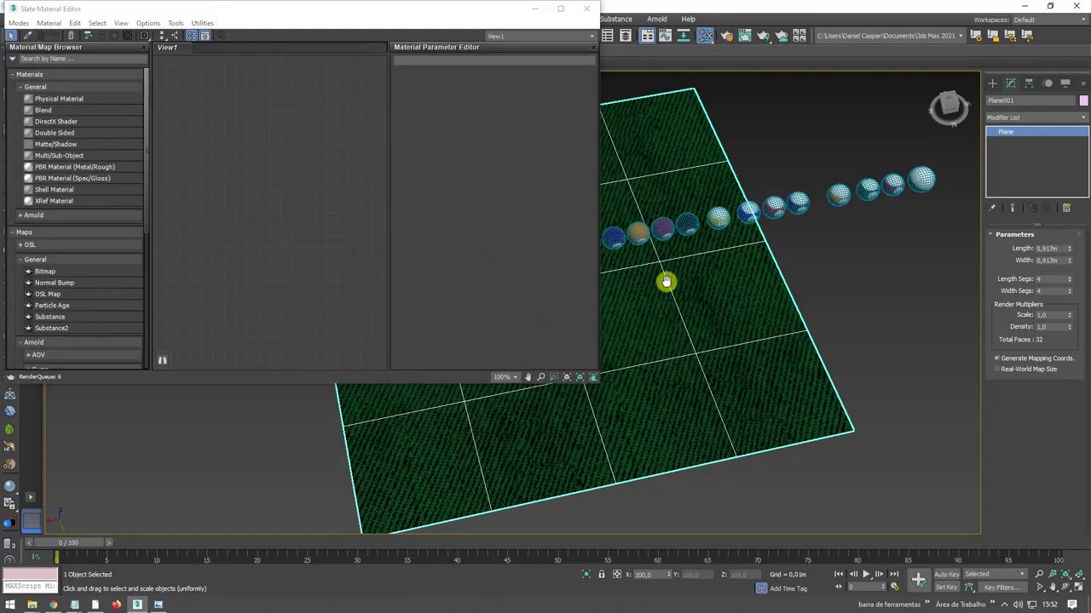
alt+middle_drag(662, 280, 771, 272)
click(15, 41)
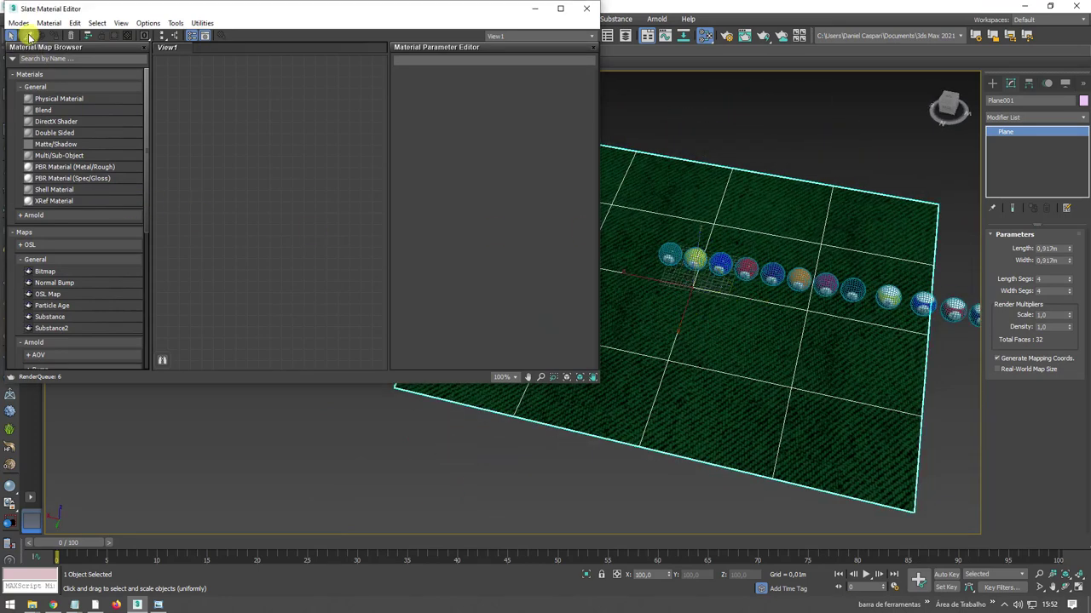
click(665, 187)
middle_drag(275, 176, 348, 192)
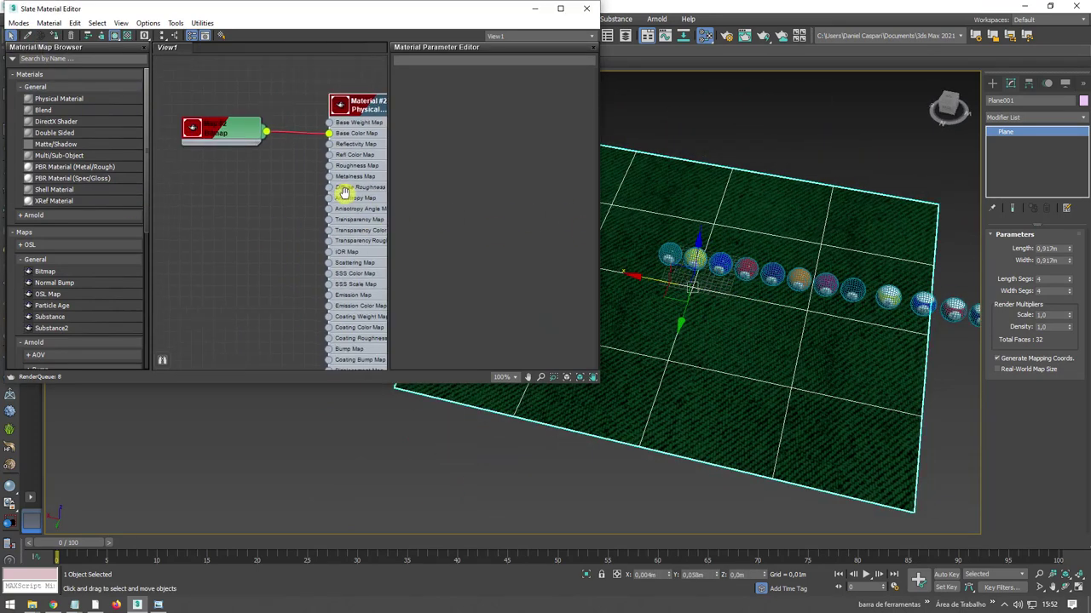
mouse_move(253, 114)
mouse_down()
mouse_move(224, 211)
mouse_move(202, 149)
mouse_move(217, 115)
mouse_up()
double_click(205, 150)
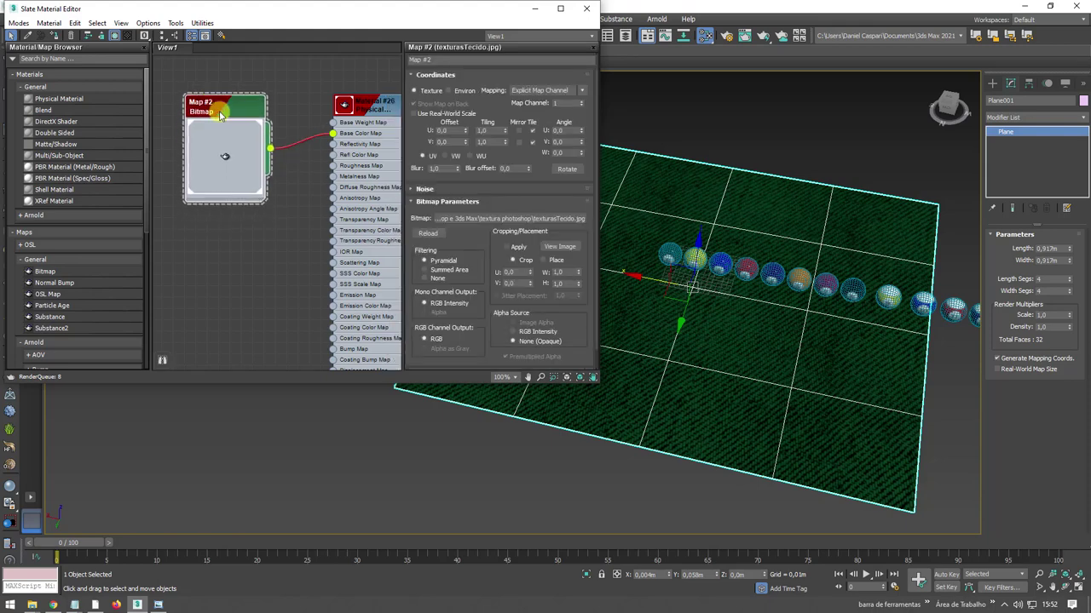
drag(506, 131, 501, 109)
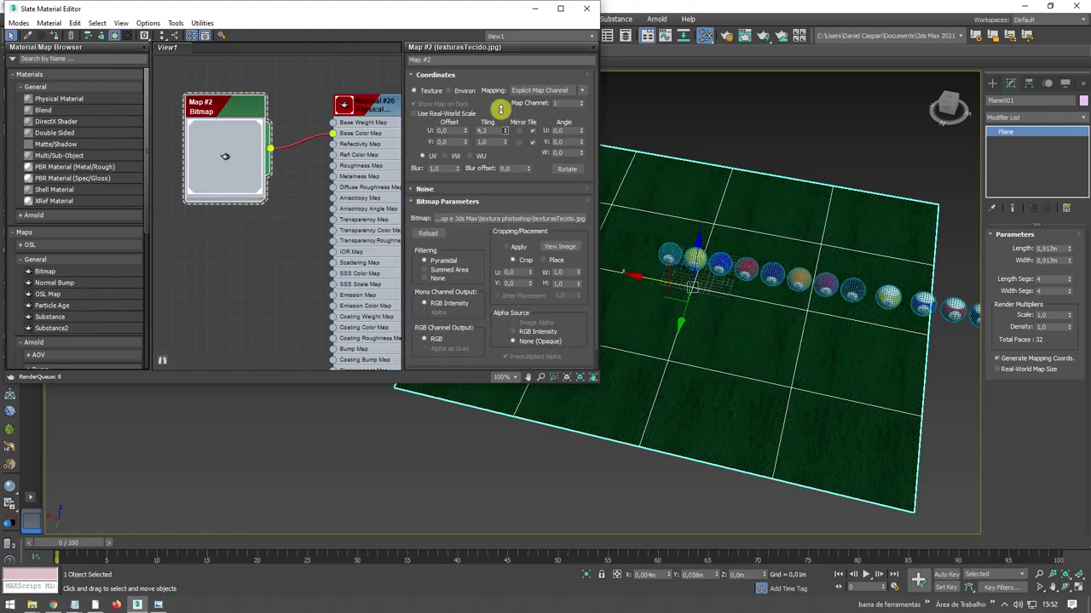
double_click(481, 130)
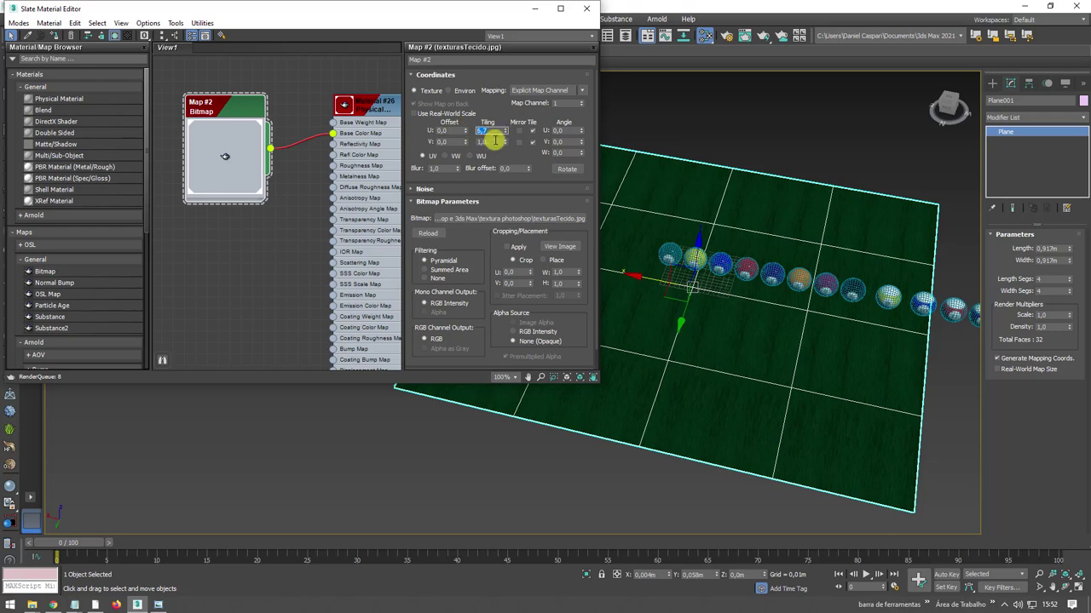
key(Tab)
text(10)
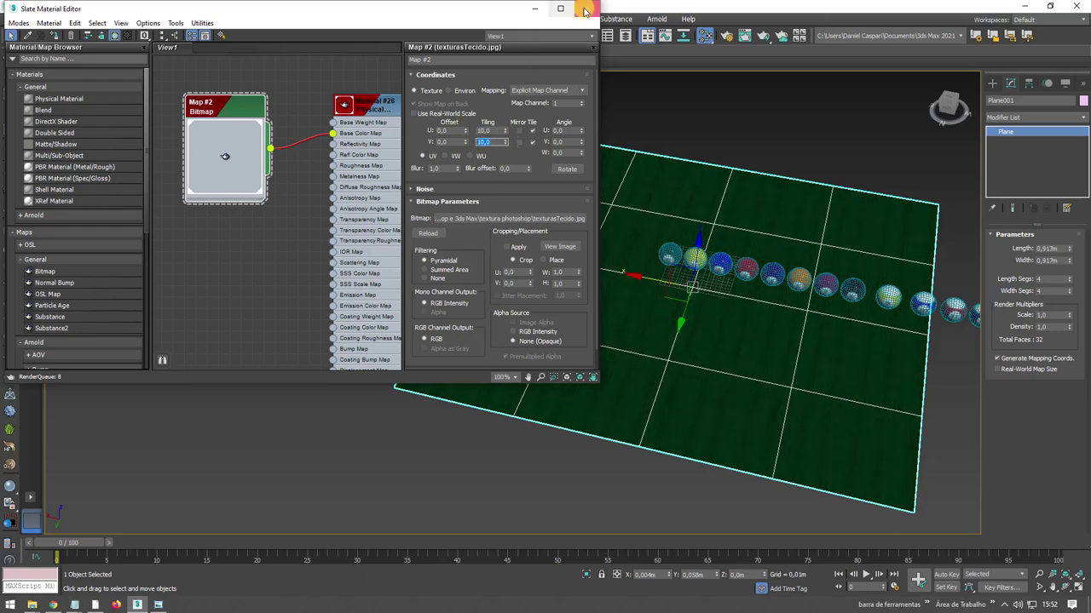
click(589, 10)
Zoom and orbit to a near top-down view to inspect the tiled felt.
scroll(591, 346, up, 3)
scroll(634, 335, up, 3)
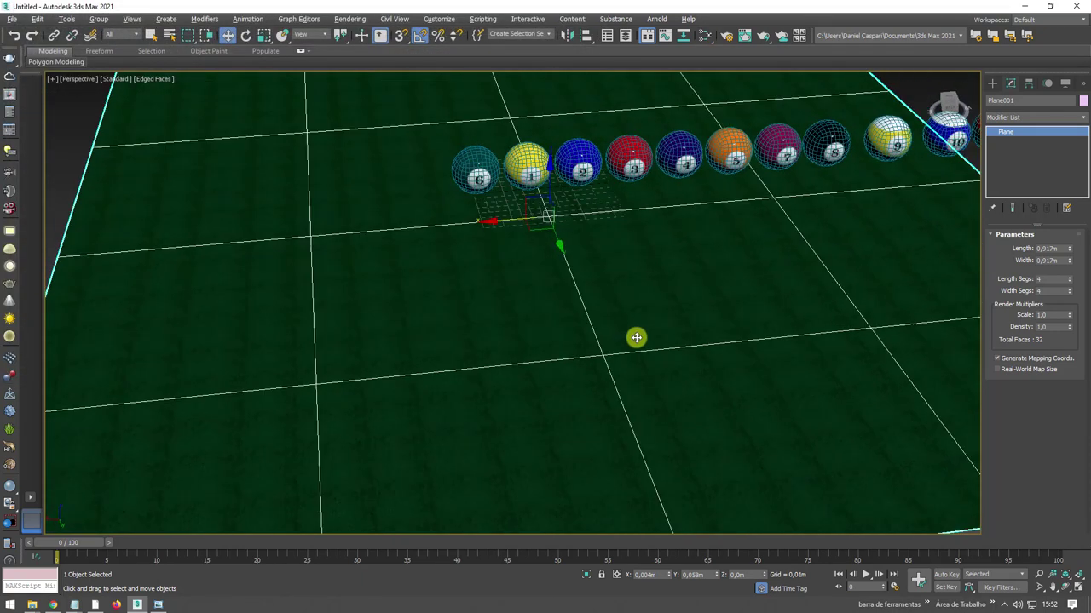
mouse_move(633, 336)
alt+middle_down()
mouse_move(671, 227)
mouse_move(596, 377)
alt+middle_up()
scroll(596, 378, up, 2)
scroll(587, 377, up, 2)
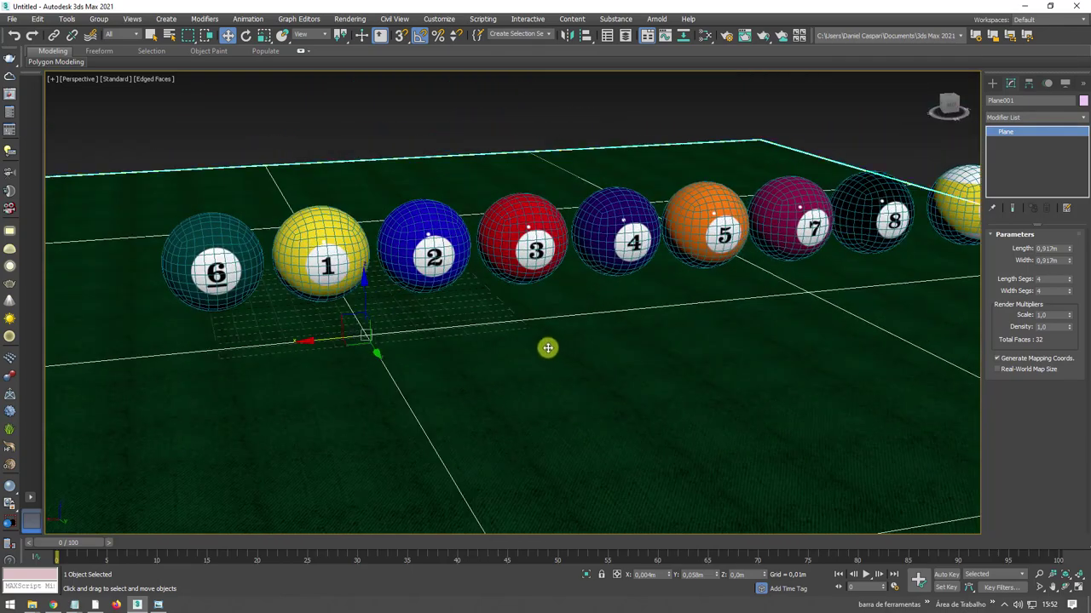
scroll(548, 349, up, 3)
scroll(545, 347, down, 2)
scroll(572, 363, down, 3)
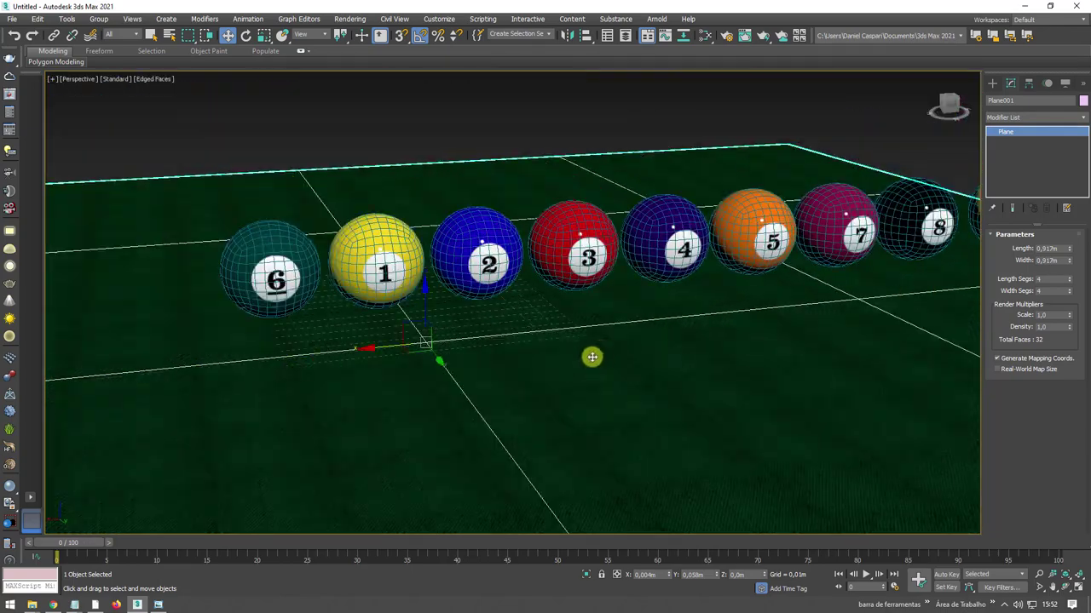
scroll(589, 358, down, 3)
mouse_move(589, 431)
alt+middle_down()
mouse_move(562, 483)
mouse_move(578, 327)
alt+middle_up()
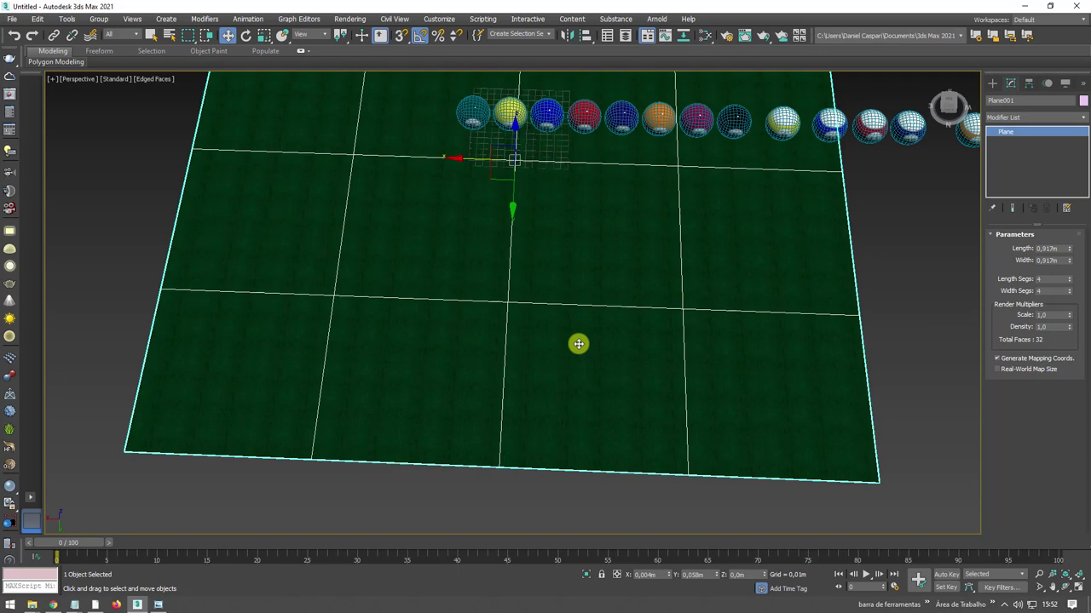
Recheck the bitmap's tiling value in the node editor, then orbit to an oblique table view.
click(715, 32)
mouse_move(275, 165)
middle_down()
mouse_move(216, 160)
mouse_move(243, 169)
middle_up()
double_click(493, 131)
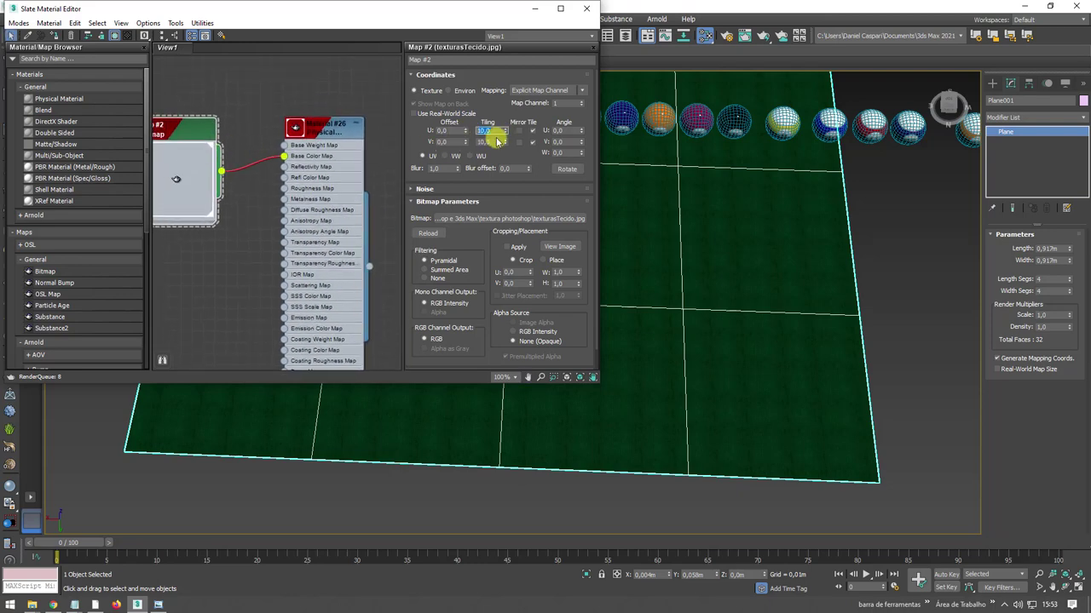
click(586, 8)
mouse_move(707, 386)
alt+middle_down()
mouse_move(704, 375)
mouse_move(755, 360)
mouse_move(741, 345)
mouse_move(705, 361)
alt+middle_up()
scroll(705, 361, down, 5)
mouse_move(767, 287)
alt+middle_down()
mouse_move(670, 231)
mouse_move(663, 252)
alt+middle_up()
click(992, 83)
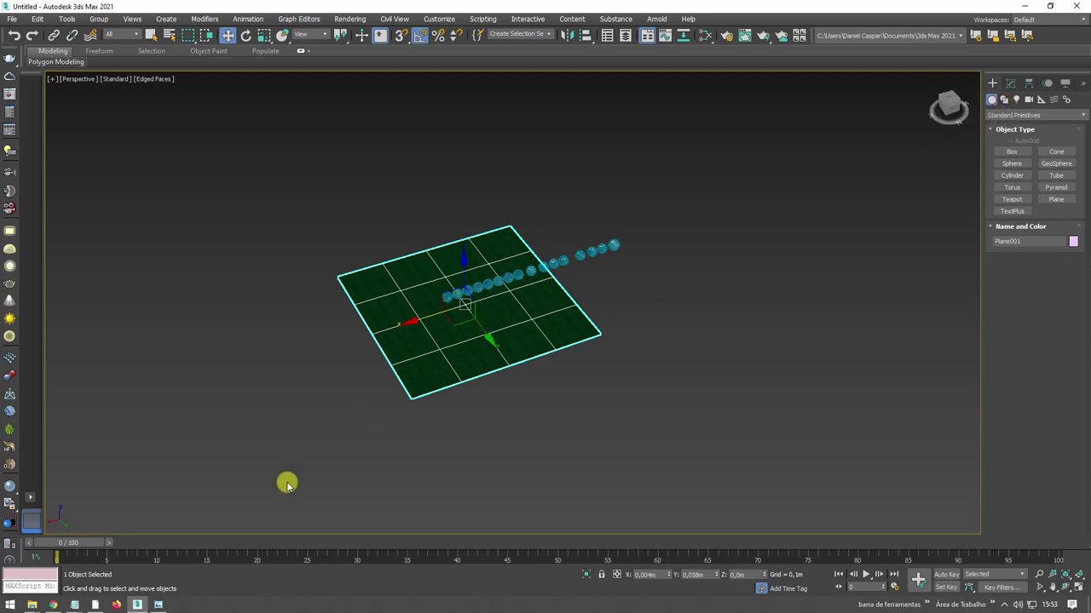
Check the reference photo, then create a tall Cylinder on the table for the cue.
click(160, 605)
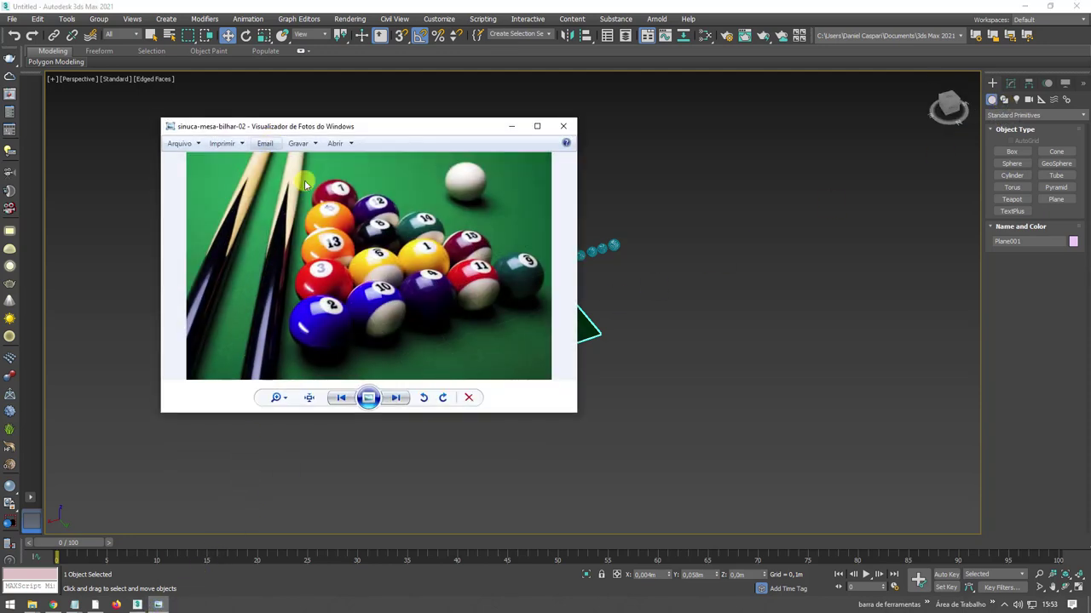
click(511, 126)
click(1012, 175)
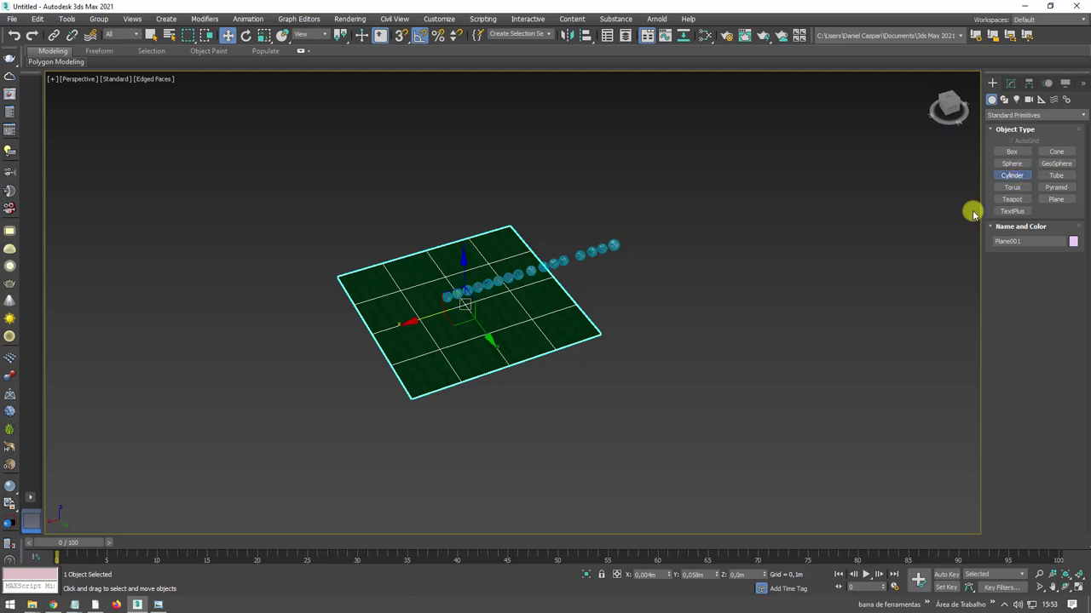
click(668, 397)
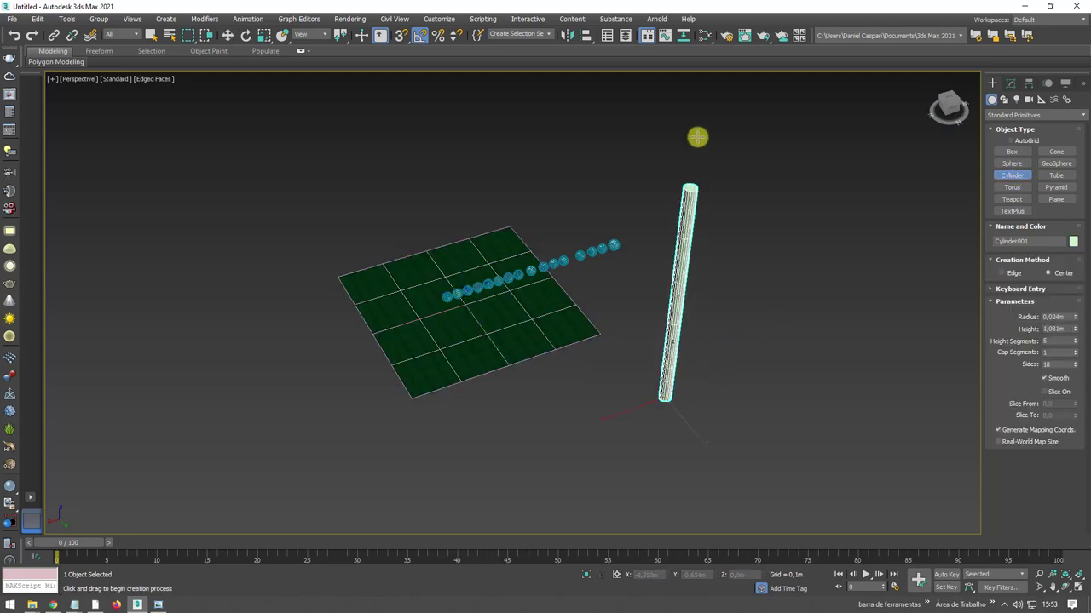
click(700, 125)
right_click(701, 128)
Set the cylinder's object colour to blue.
click(1010, 82)
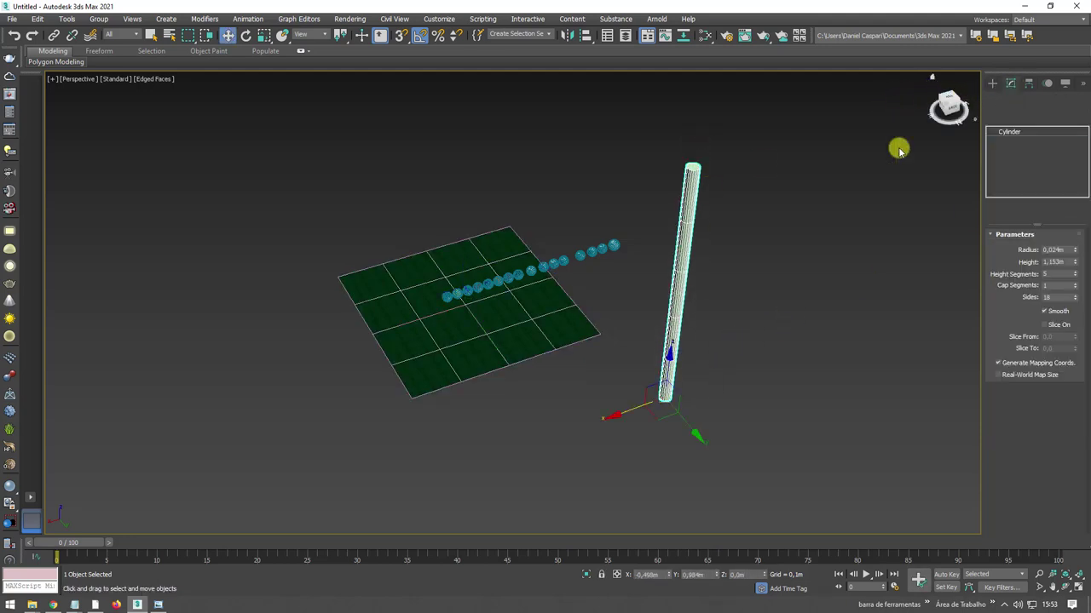
alt+middle_drag(898, 146, 705, 243)
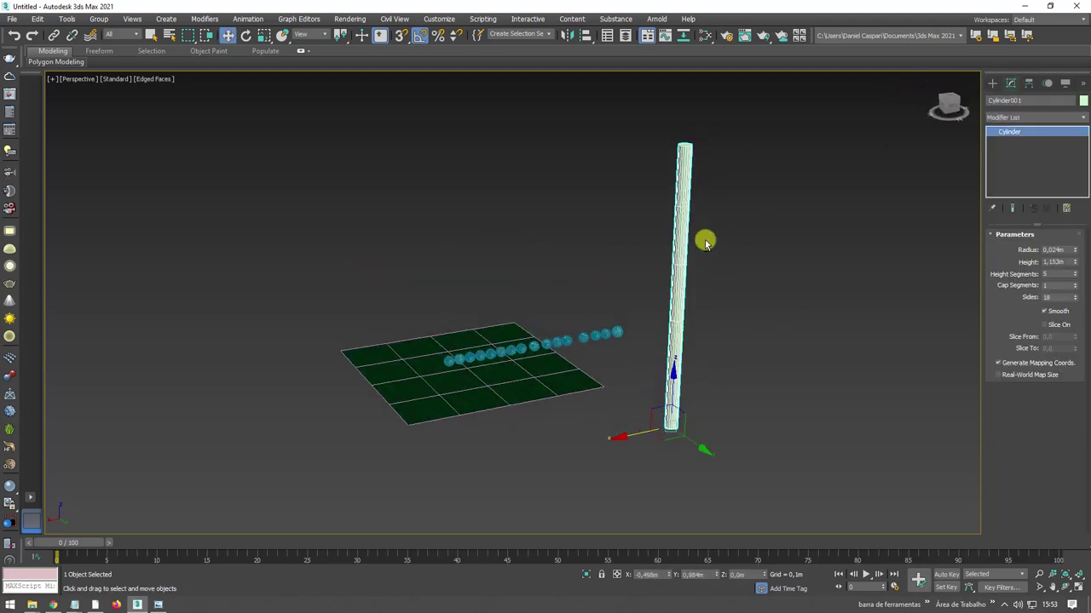
click(1082, 101)
click(592, 295)
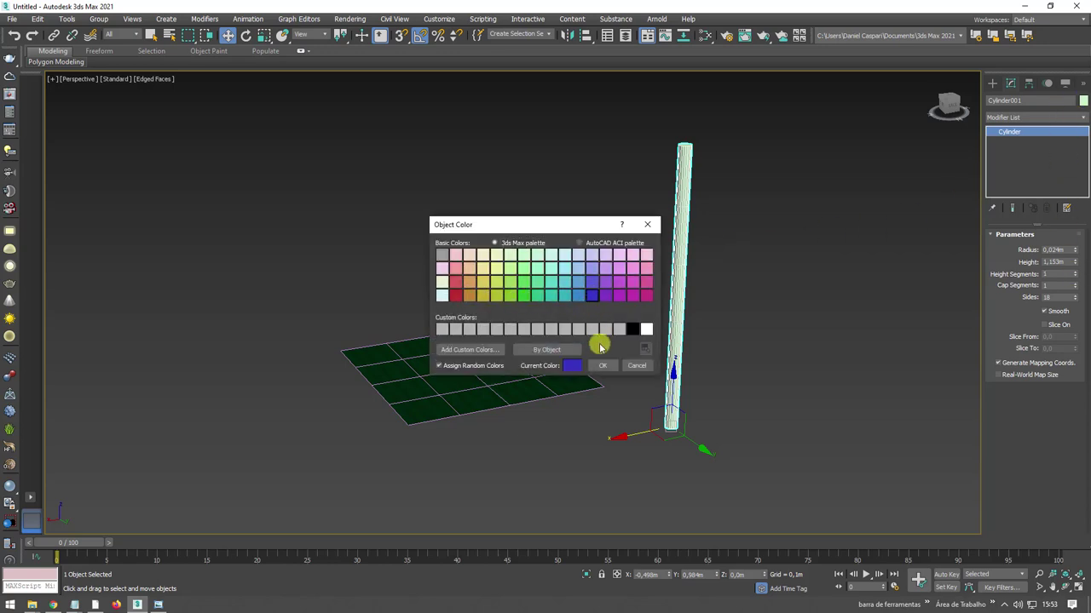
click(603, 366)
scroll(699, 191, up, 3)
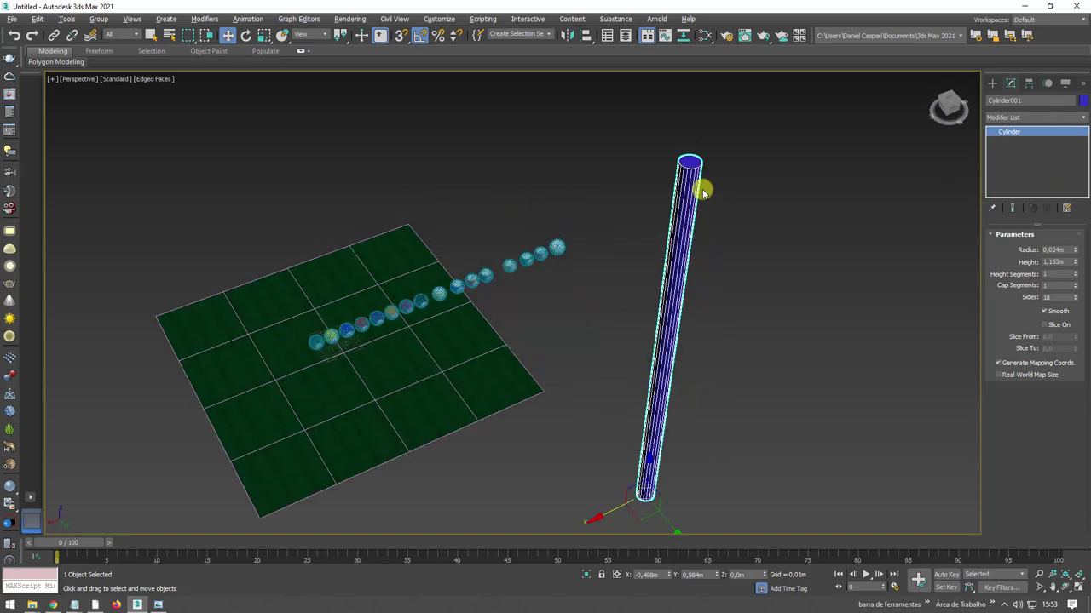
scroll(694, 182, down, 1)
scroll(673, 178, down, 1)
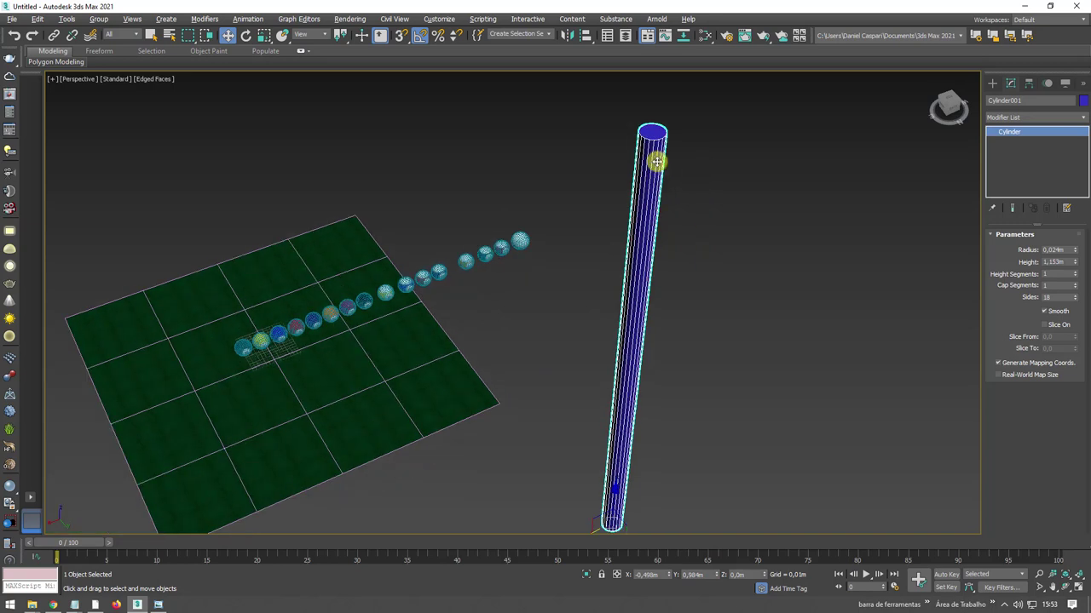
Convert the cylinder to Editable Poly and scale its top vertices inward to taper the end.
right_click(653, 160)
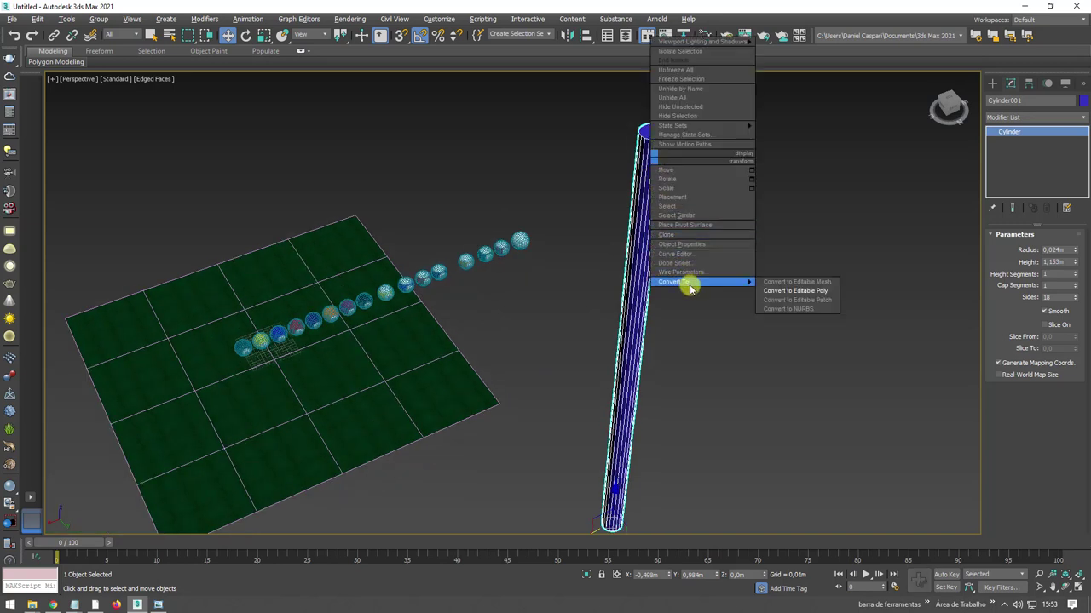
click(794, 289)
click(1005, 247)
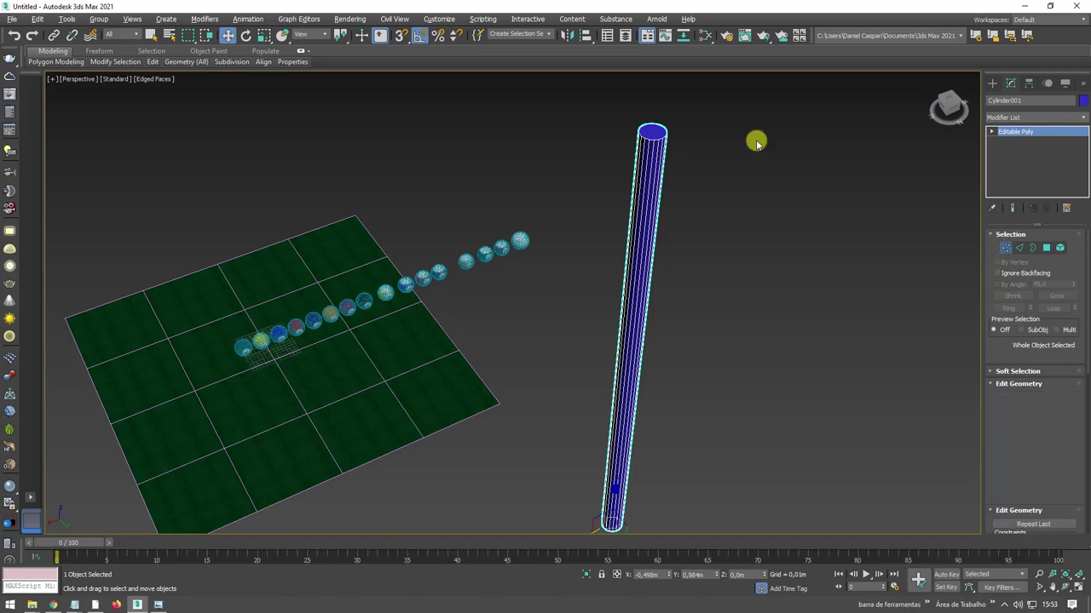
drag(709, 97, 607, 165)
mouse_move(607, 164)
alt+middle_down()
mouse_move(631, 237)
mouse_move(640, 214)
alt+middle_up()
key(r)
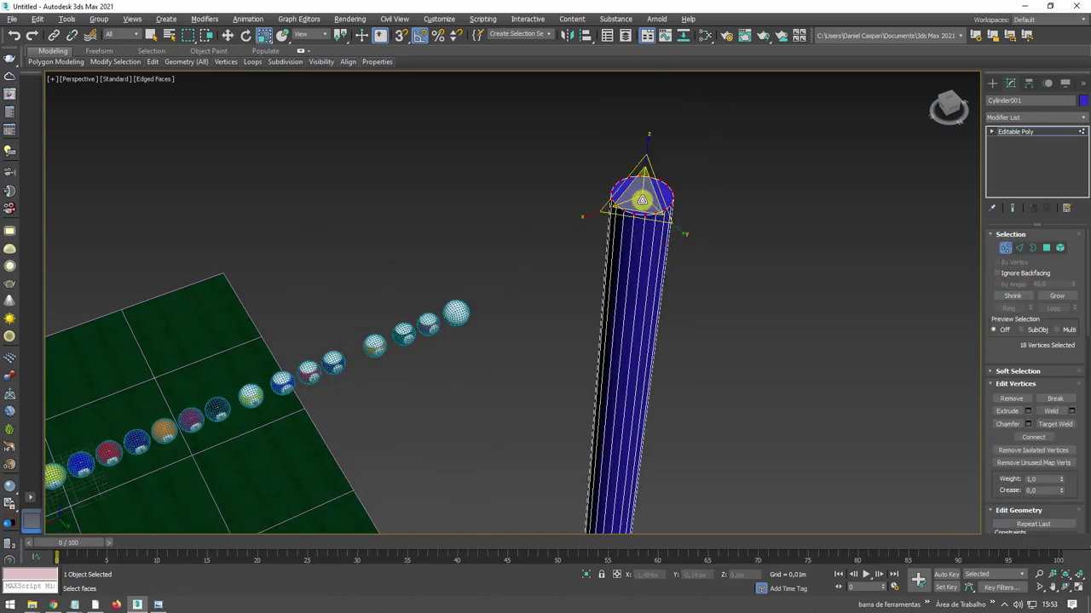
drag(645, 195, 659, 285)
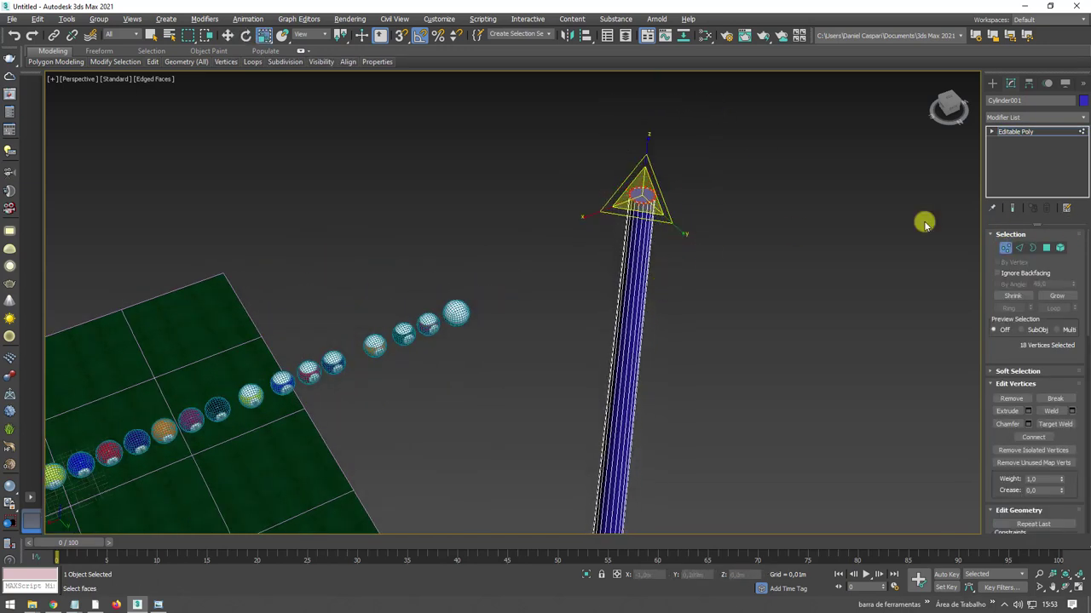
drag(642, 187, 645, 213)
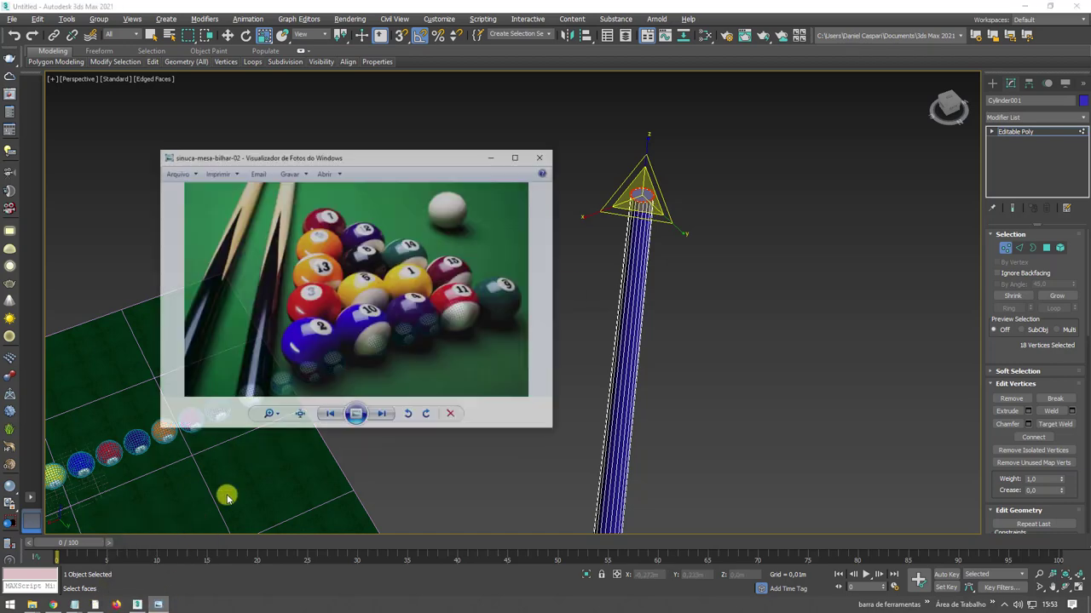
In Polygon mode, extrude the cylinder's top cap upward into a short extra section.
click(158, 605)
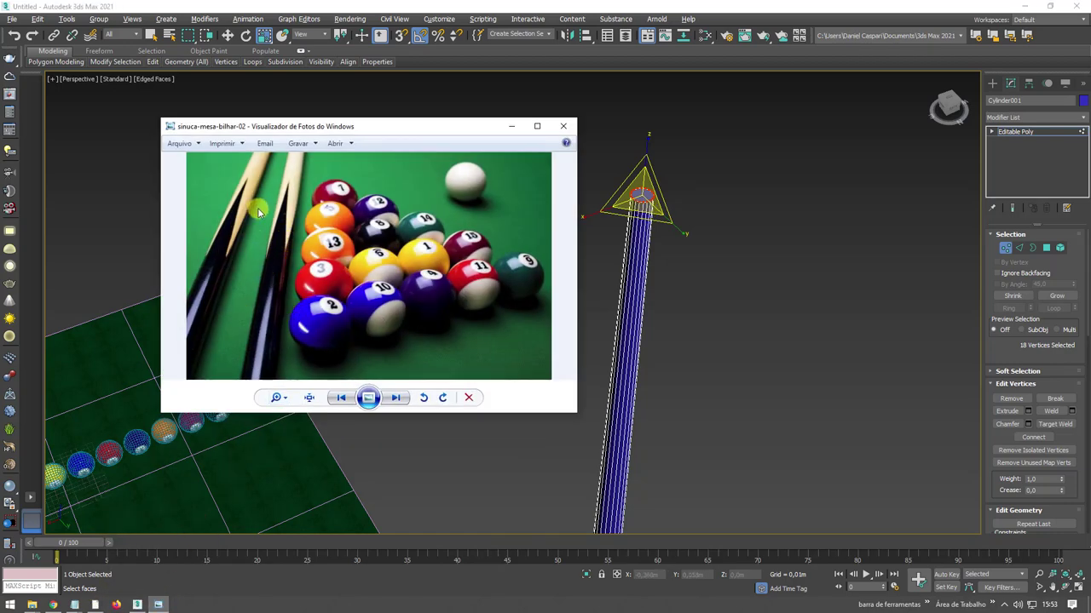
click(511, 126)
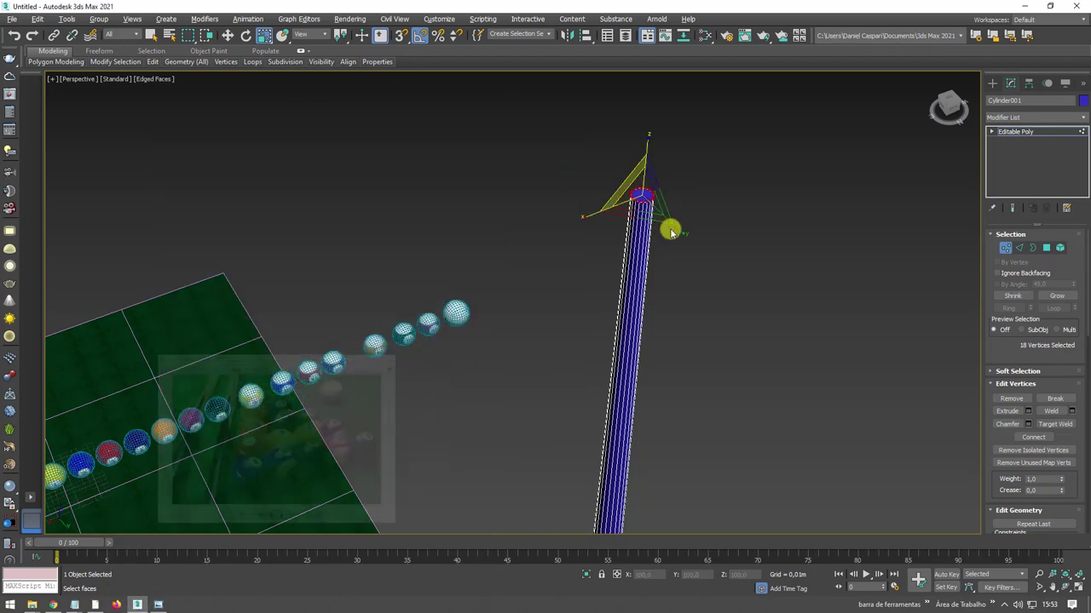
click(1046, 247)
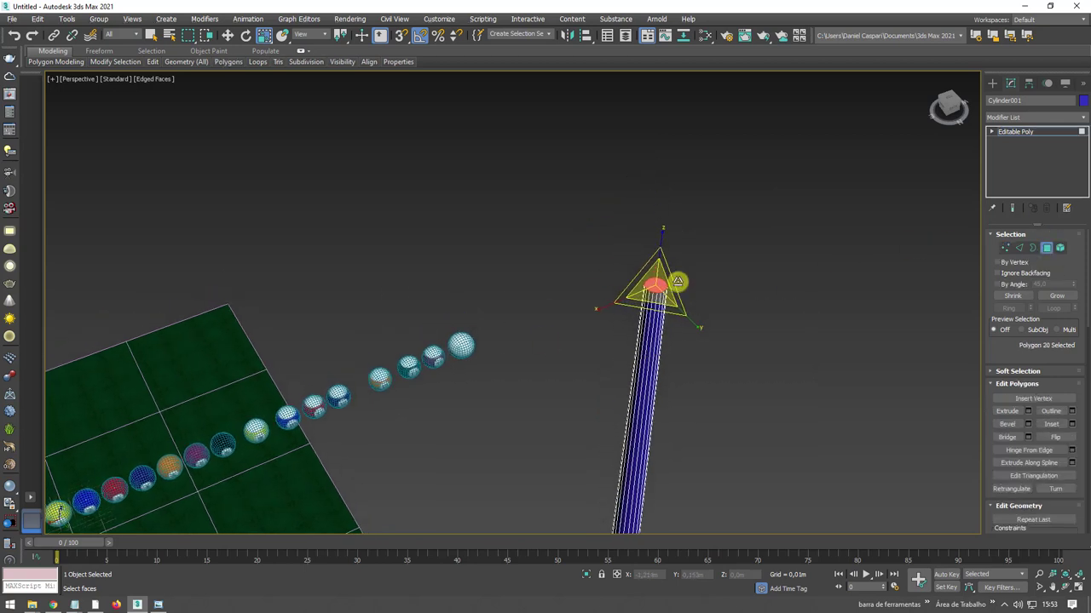
scroll(675, 281, up, 3)
scroll(675, 281, down, 3)
click(1006, 412)
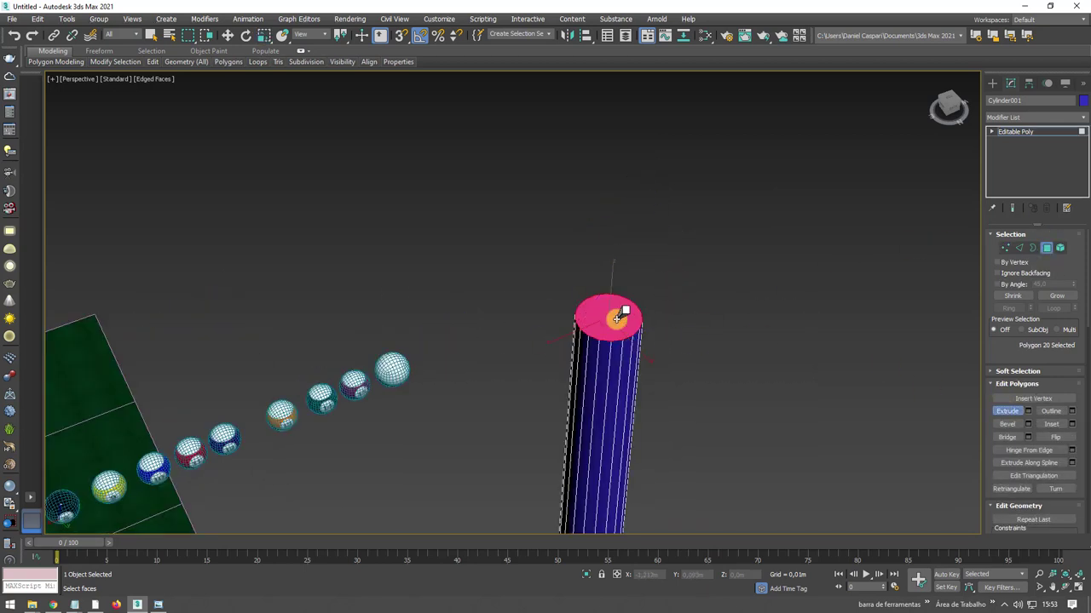
drag(626, 317, 630, 193)
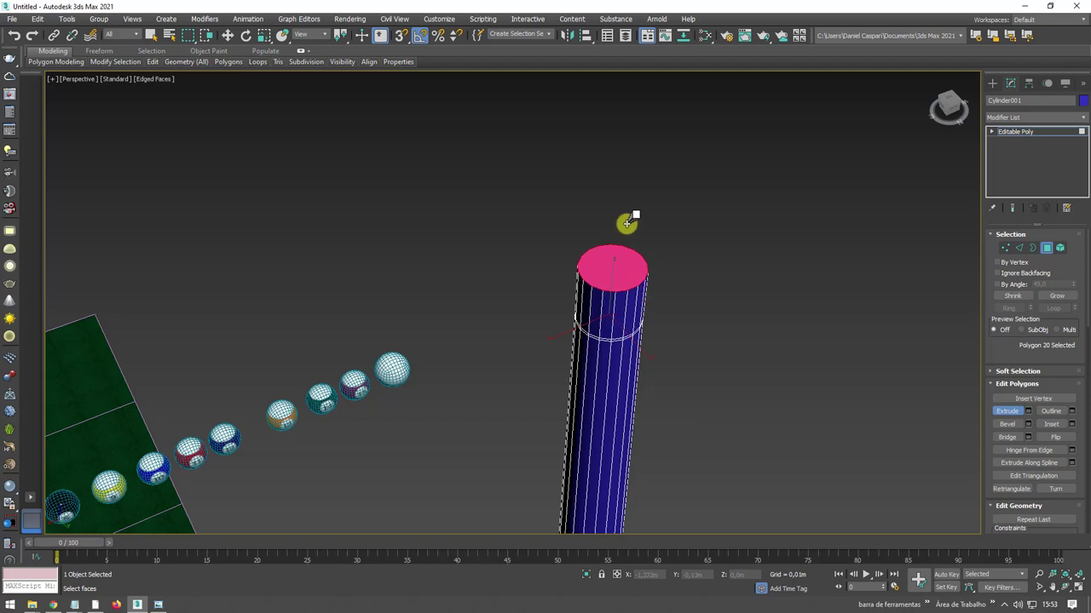
Inset a smaller ring within the top cap and select the whole top section.
click(1052, 423)
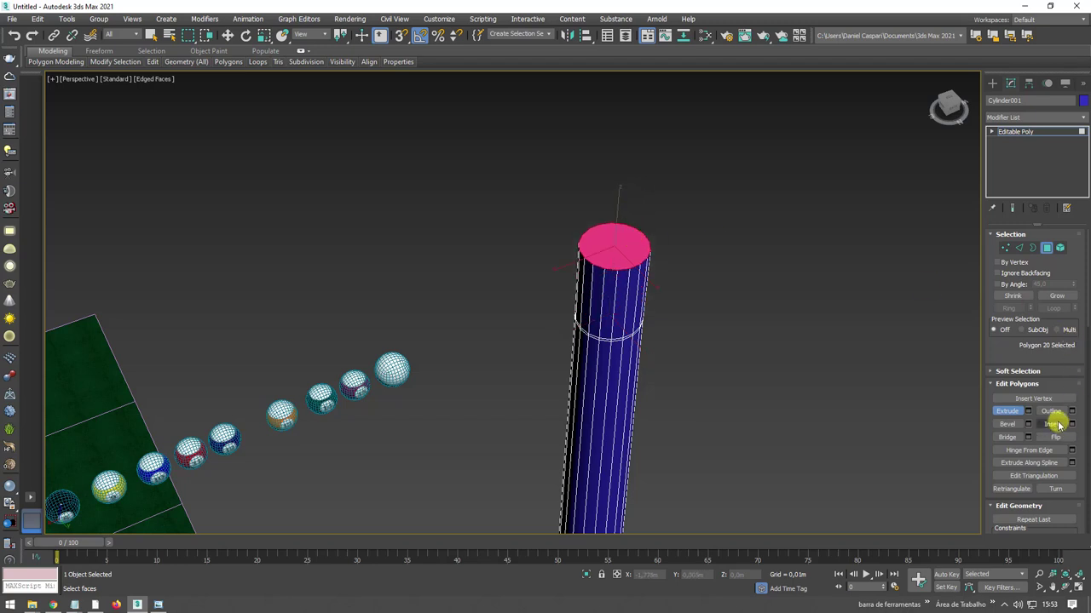
drag(625, 248, 616, 266)
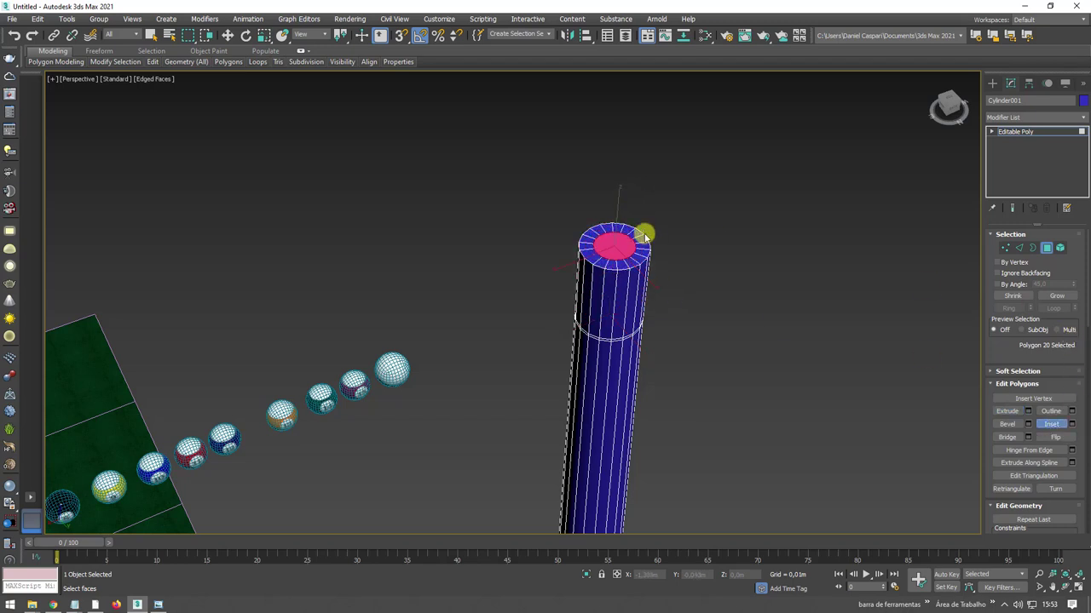
alt+middle_drag(645, 236, 665, 245)
drag(522, 273, 660, 320)
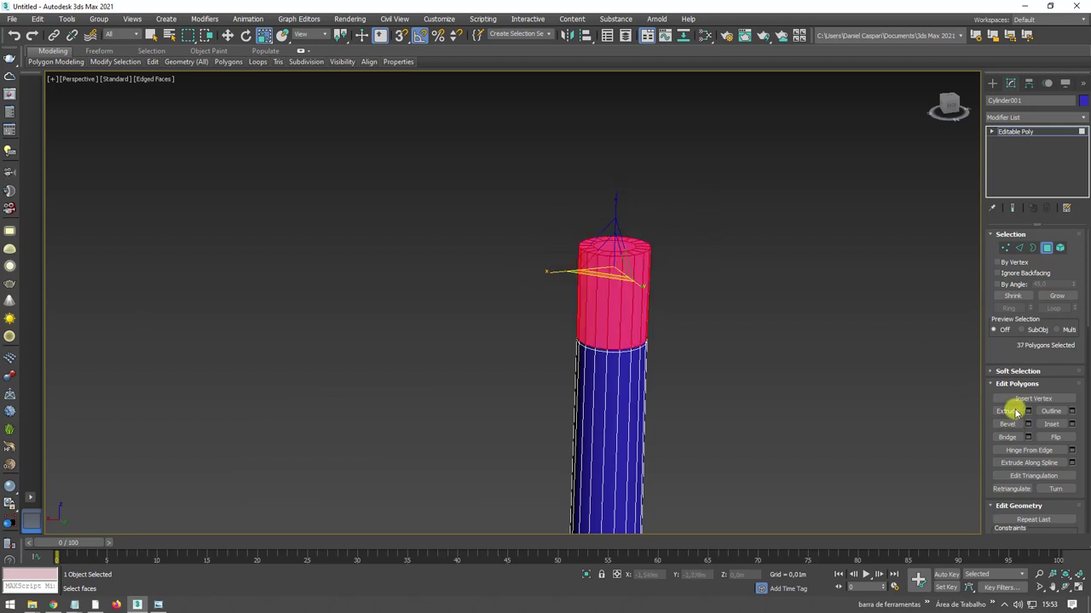
Extrude the top section with a small height using the Extrude settings to form a stepped lip.
click(1028, 411)
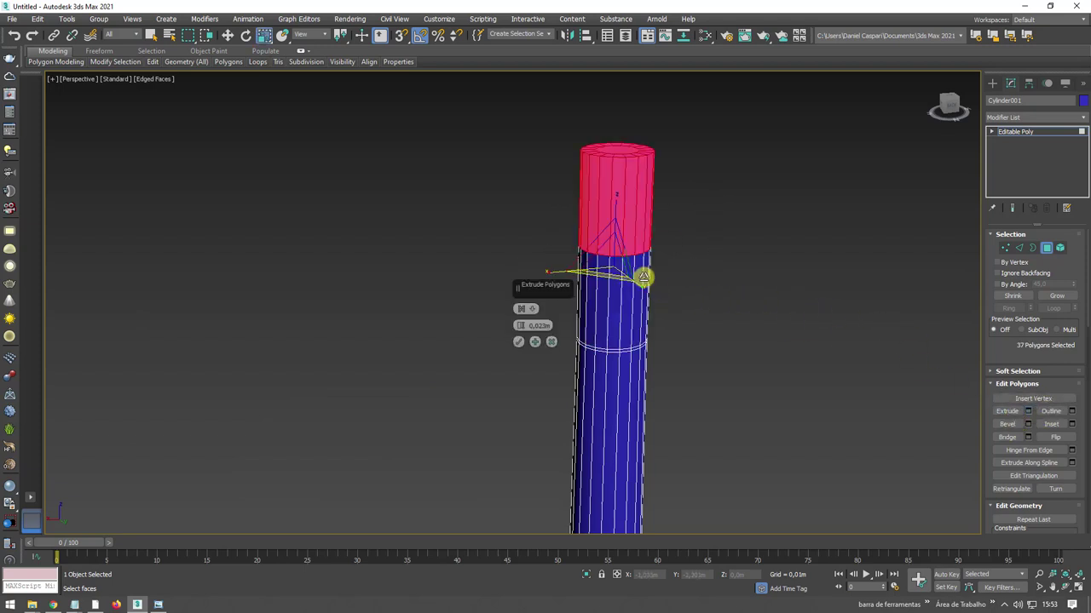
click(532, 325)
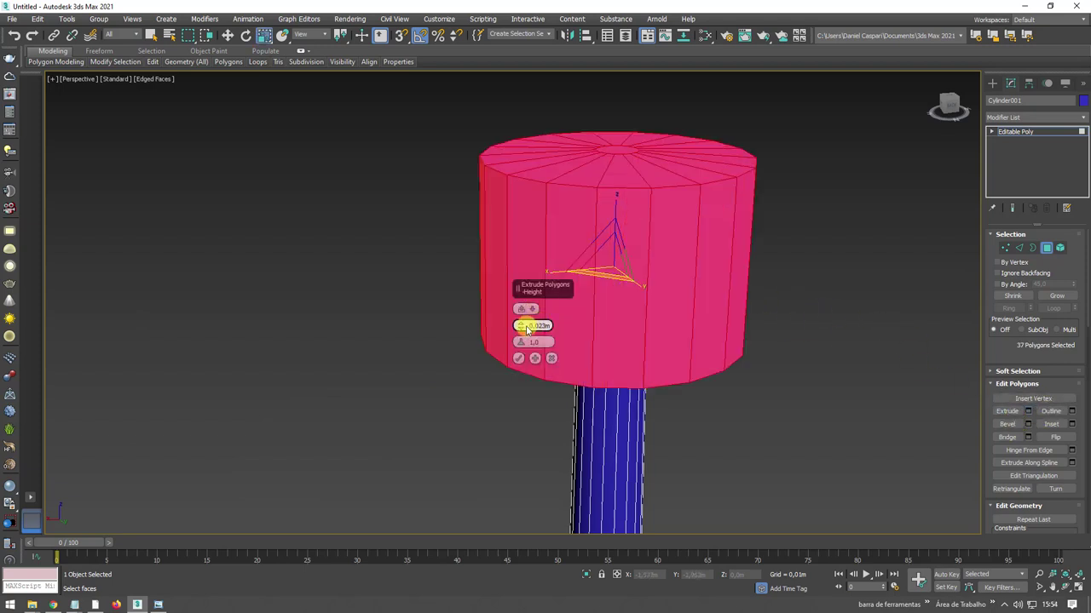
mouse_move(527, 330)
mouse_down()
mouse_move(551, 414)
mouse_move(540, 449)
mouse_up()
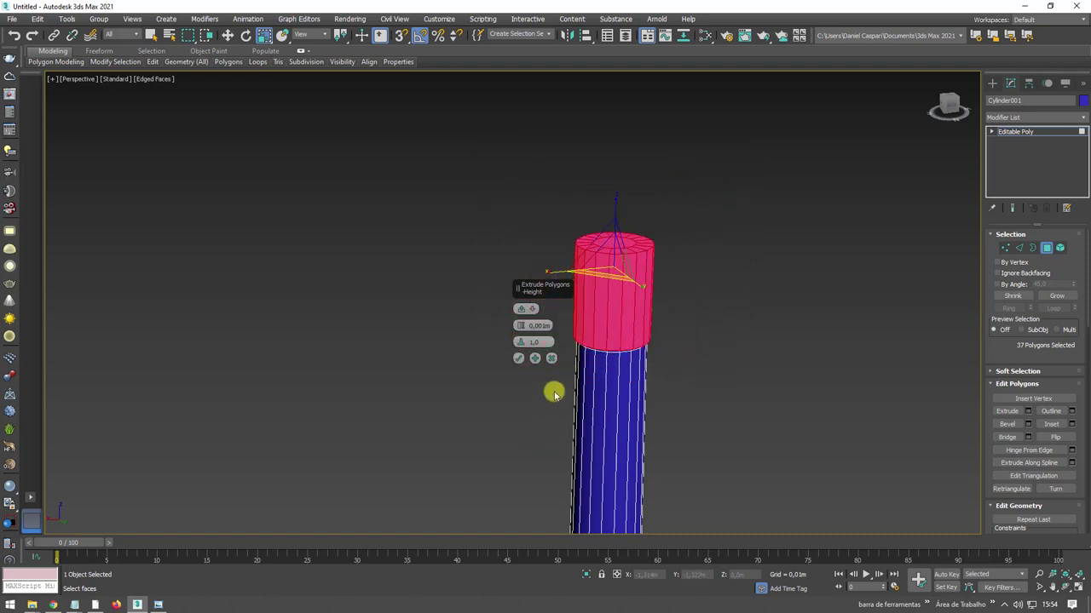
click(520, 361)
scroll(603, 349, up, 1)
scroll(608, 309, up, 4)
scroll(622, 314, up, 3)
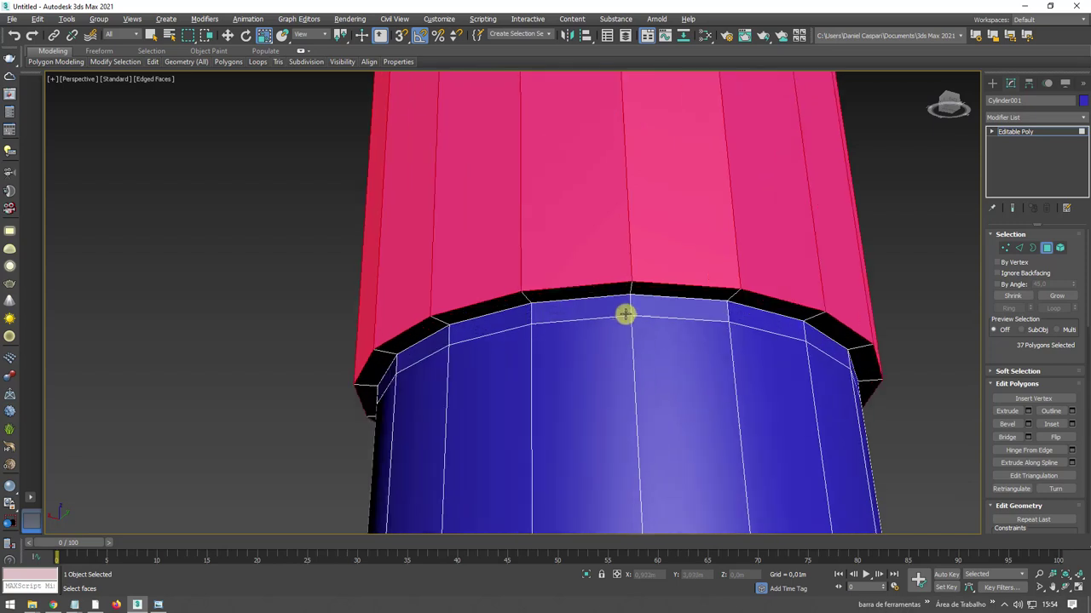
Select an edge ring, convert it to an 18-face polygon band, and extrude it inward as a groove.
click(1019, 247)
click(726, 312)
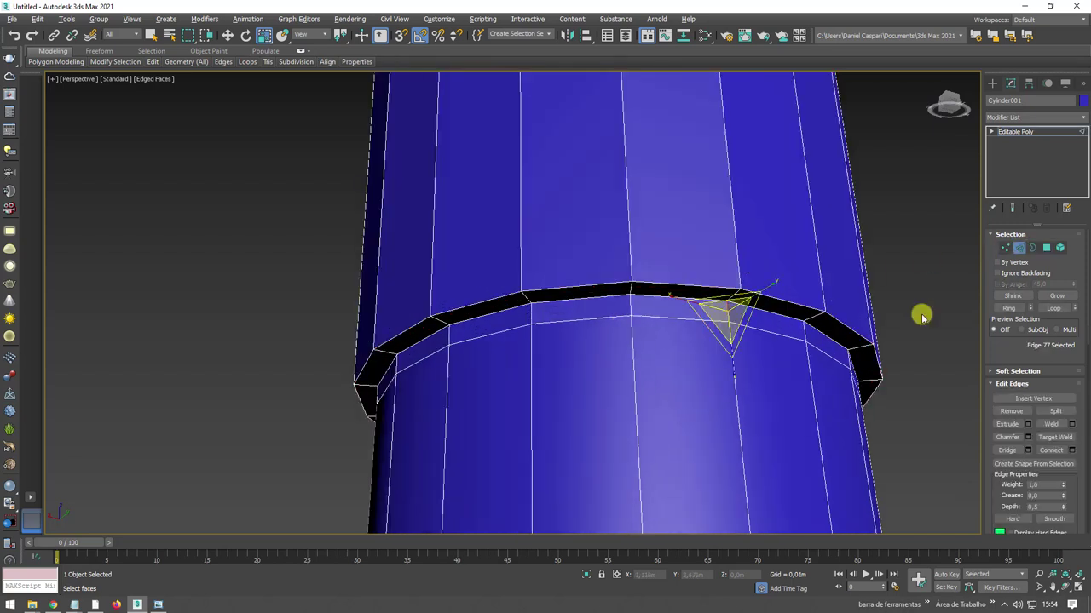
click(1010, 308)
ctrl+click(1046, 247)
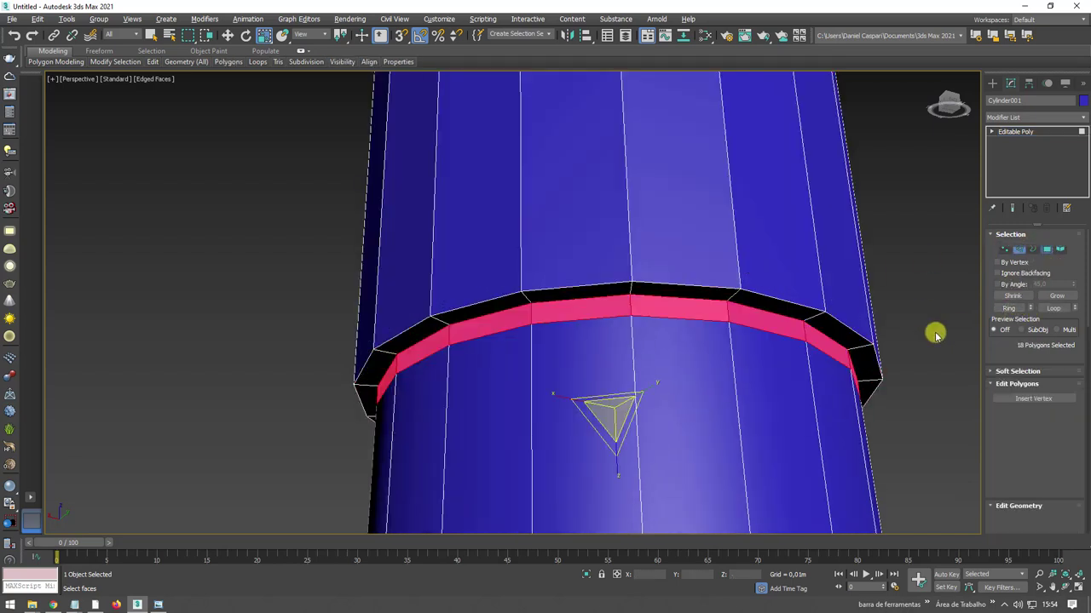
middle_drag(932, 333, 912, 375)
key(shift+e)
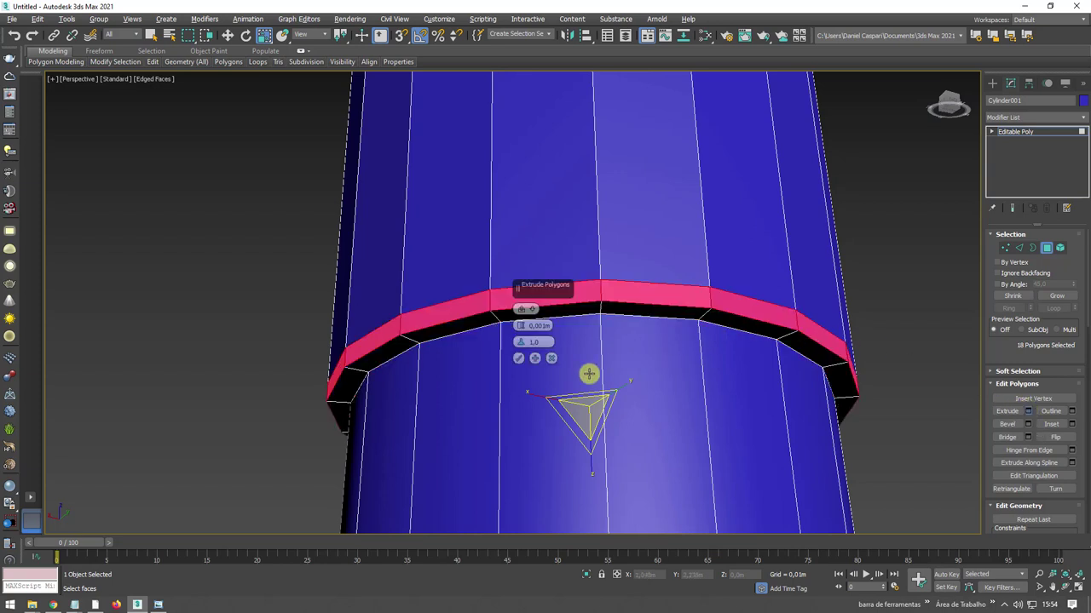
drag(520, 326, 530, 341)
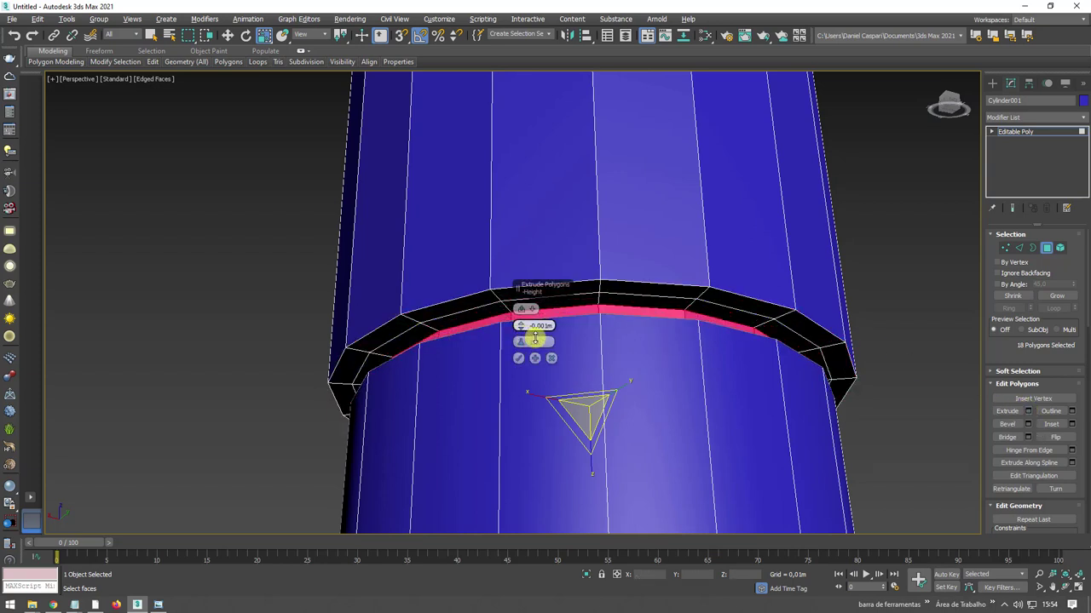
click(518, 358)
scroll(788, 294, down, 3)
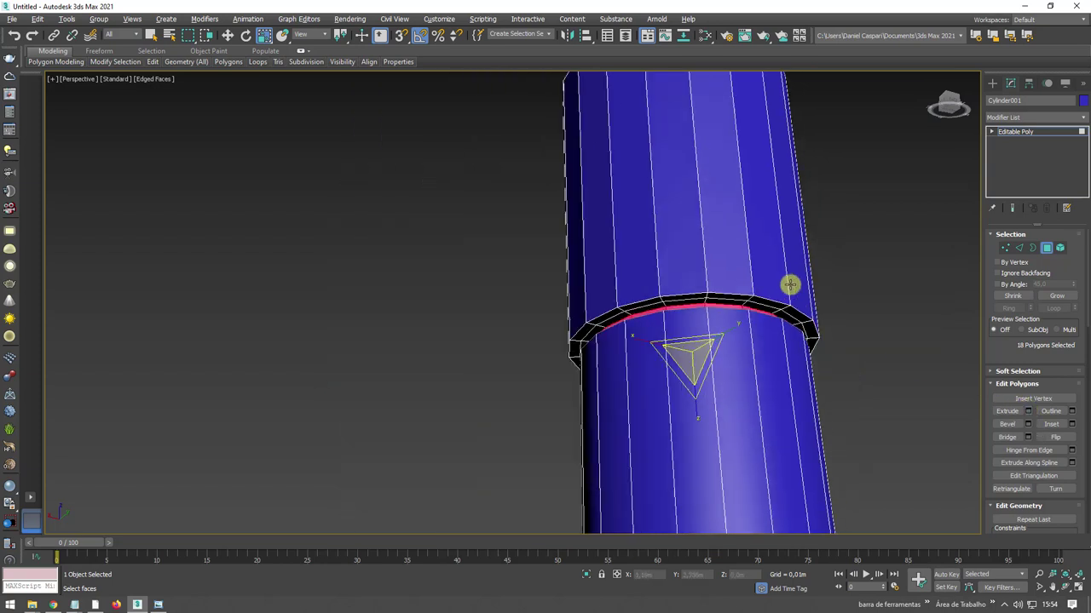
click(1017, 248)
Scale down the cylinder's top rim edges and chamfer them with 3 segments.
click(778, 300)
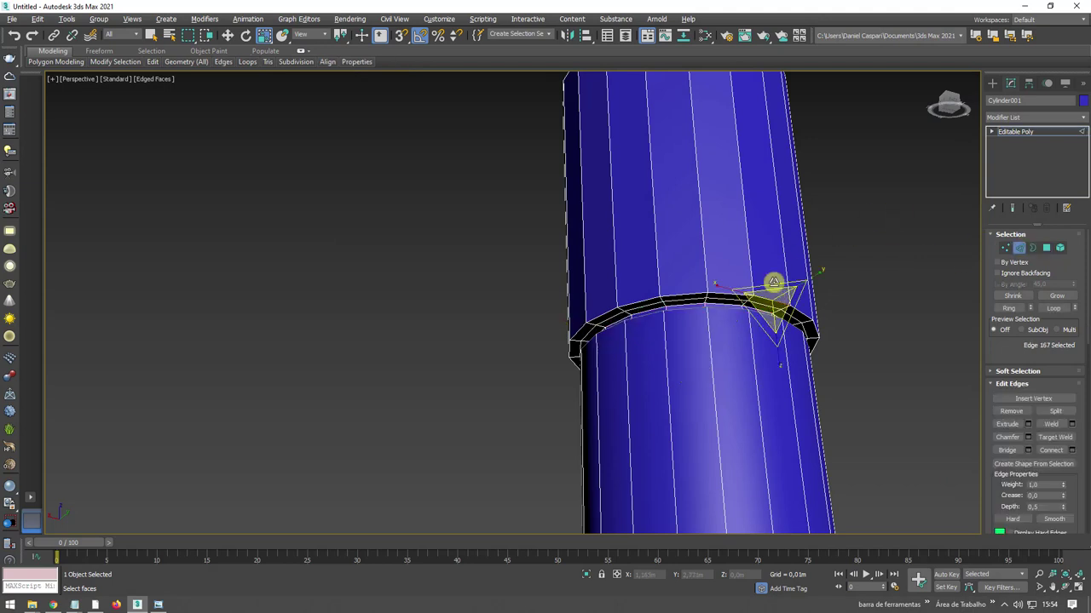
middle_drag(774, 287, 767, 336)
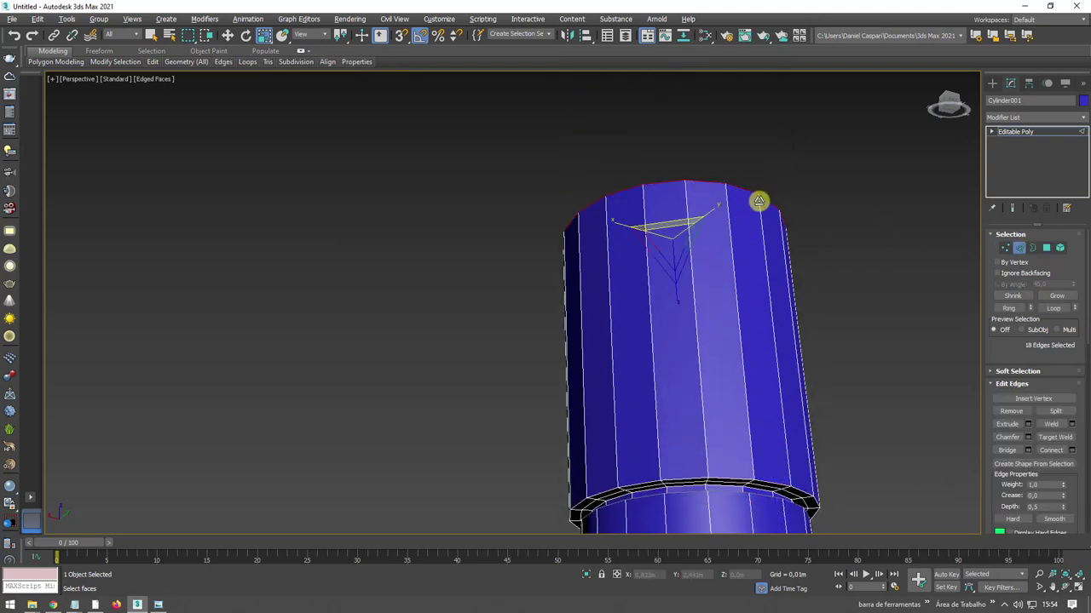
alt+middle_drag(746, 189, 760, 259)
key(ctrl+z)
drag(674, 241, 679, 241)
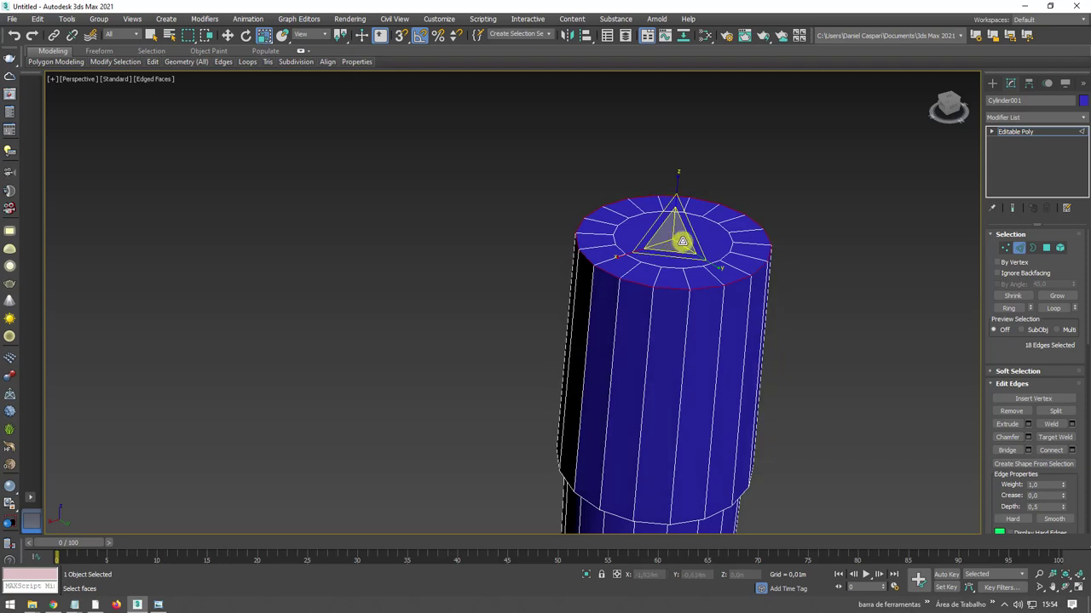
key(w)
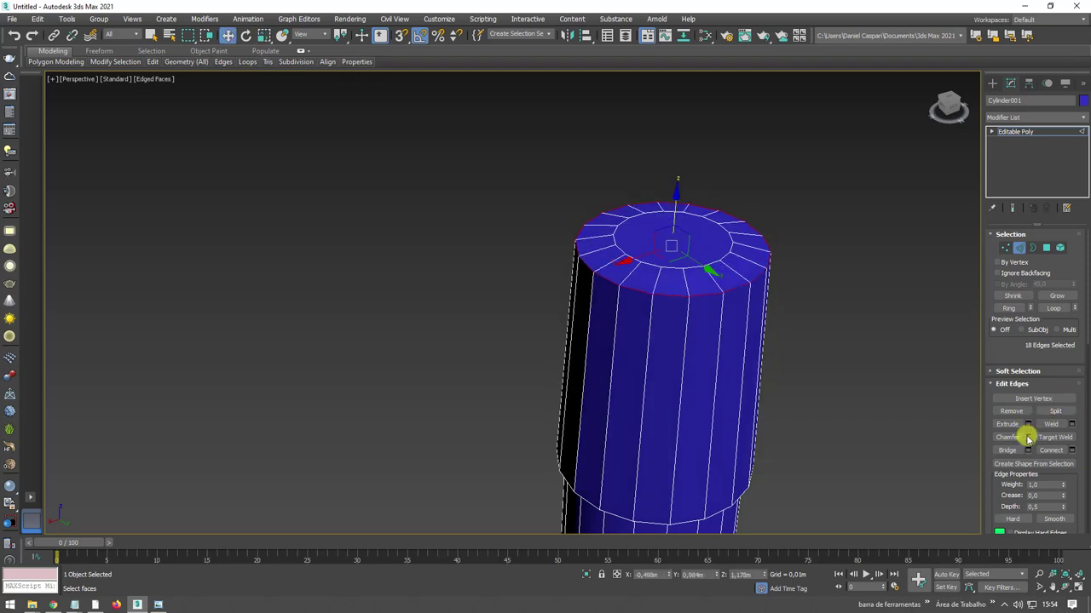
click(1027, 437)
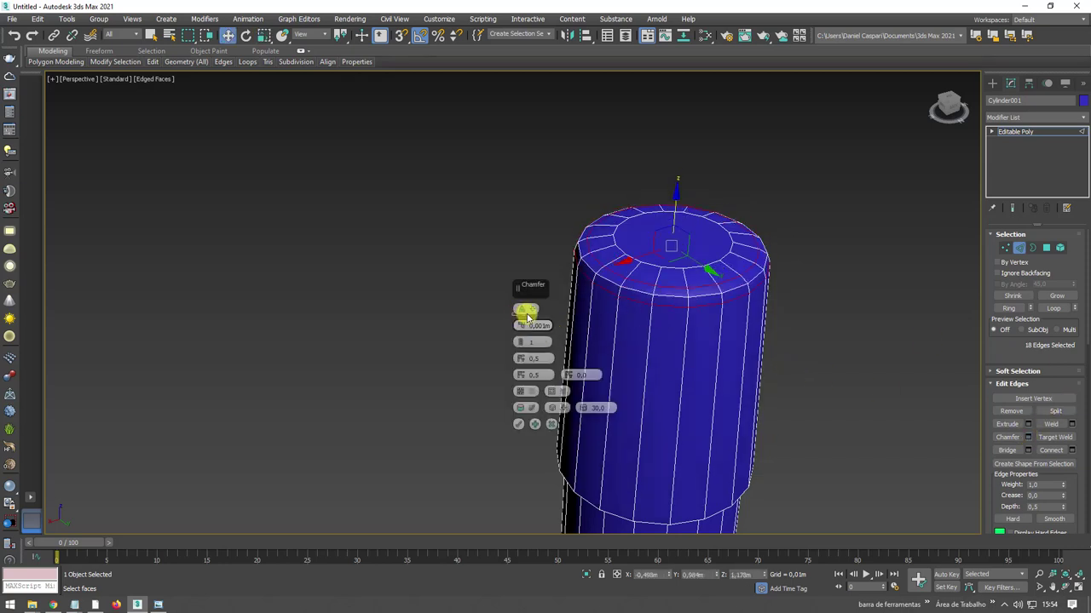
drag(520, 323, 616, 290)
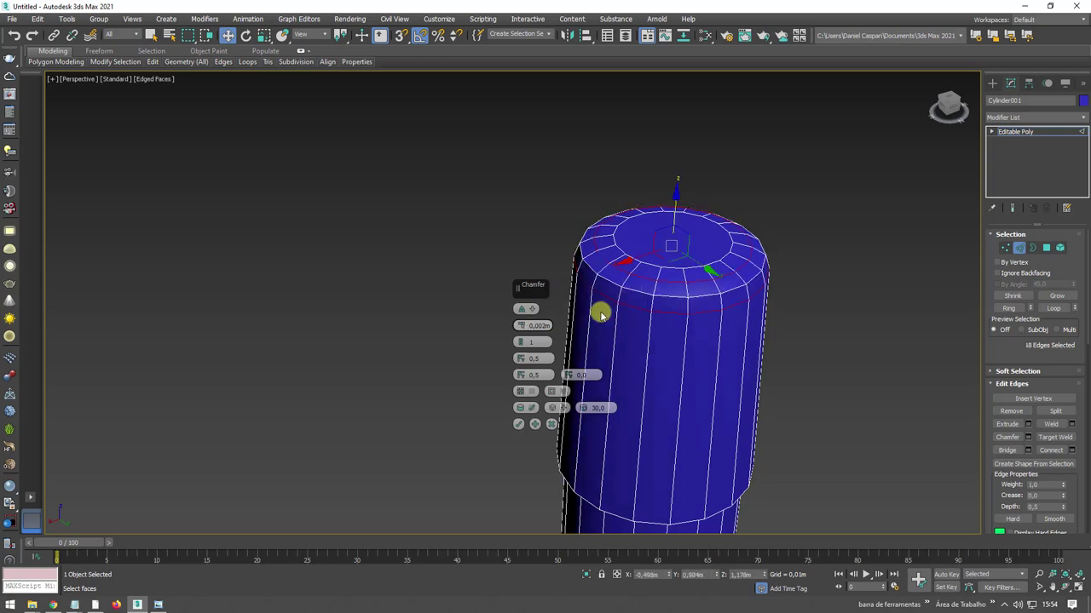
drag(519, 342, 526, 324)
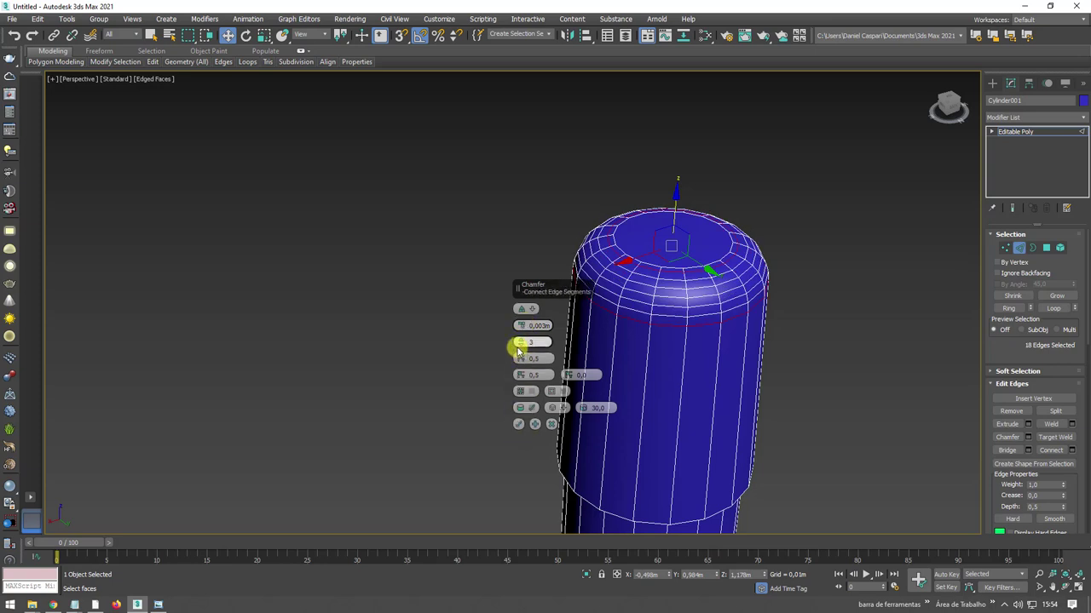
drag(521, 342, 523, 346)
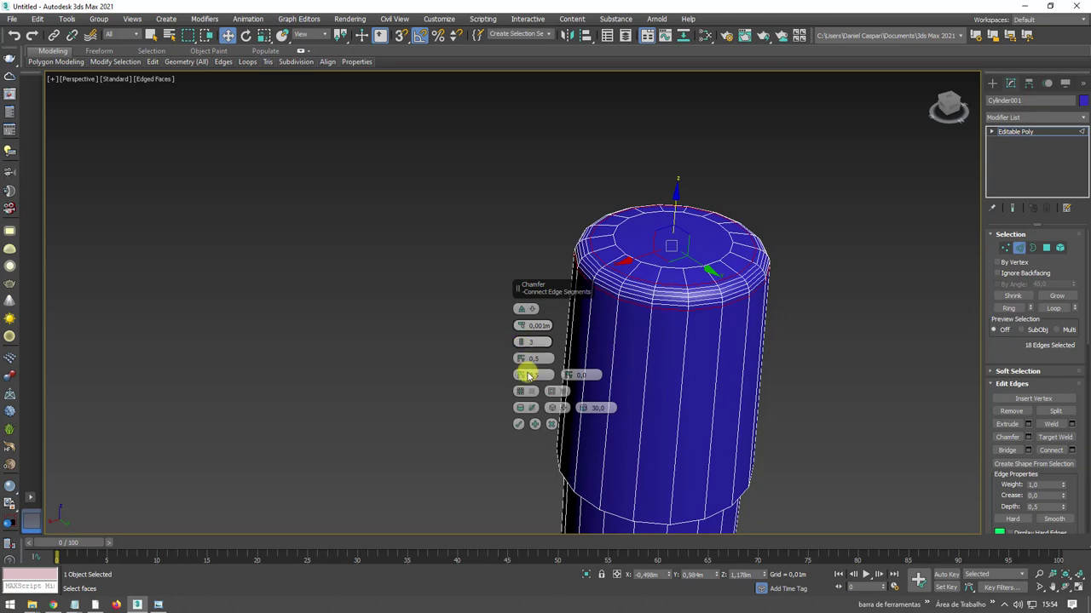
click(518, 424)
Connect the vertical edge ring with a negative slide, adding an edge loop above the groove.
alt+middle_drag(584, 406, 652, 315)
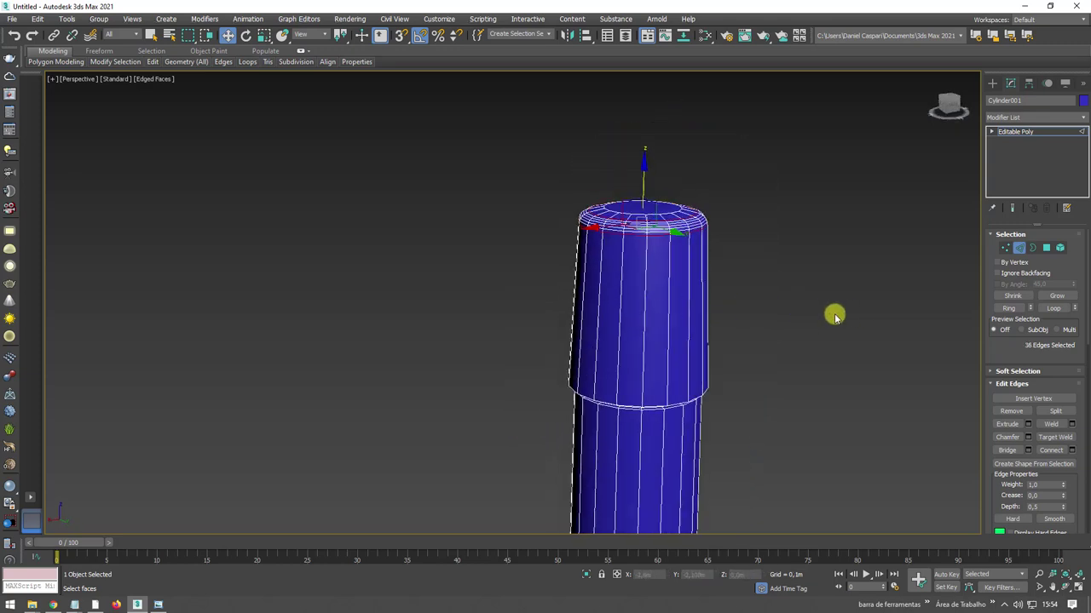
key(alt+r)
click(1072, 451)
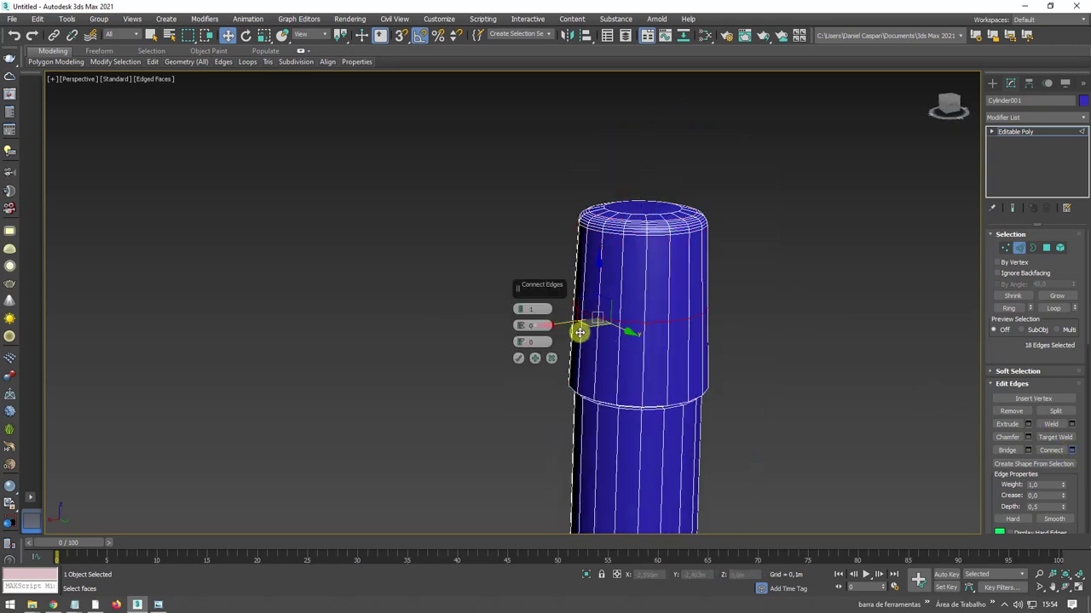
drag(516, 341, 538, 553)
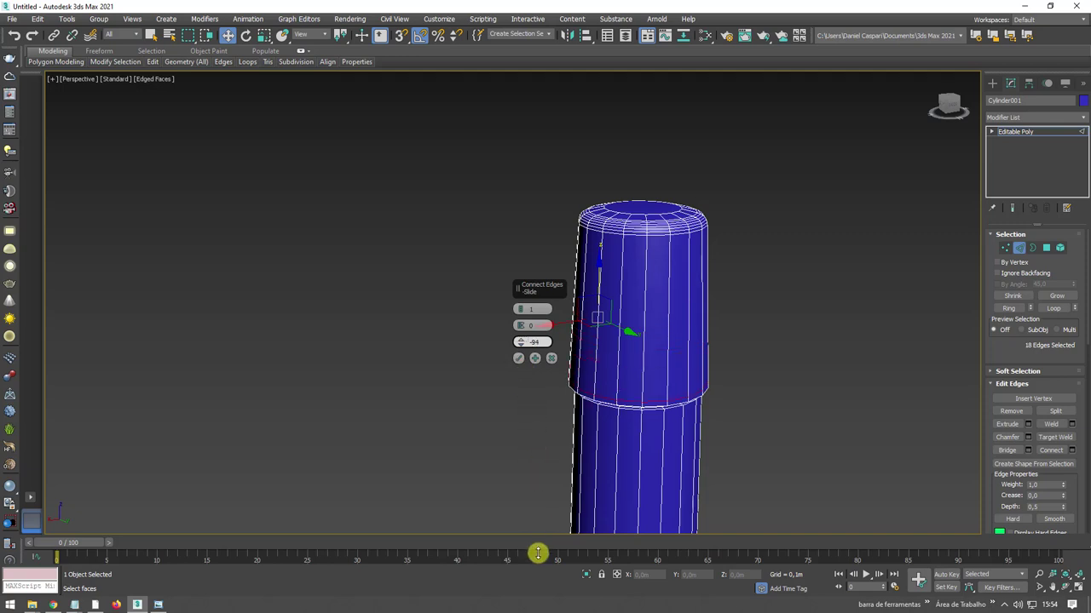
click(518, 358)
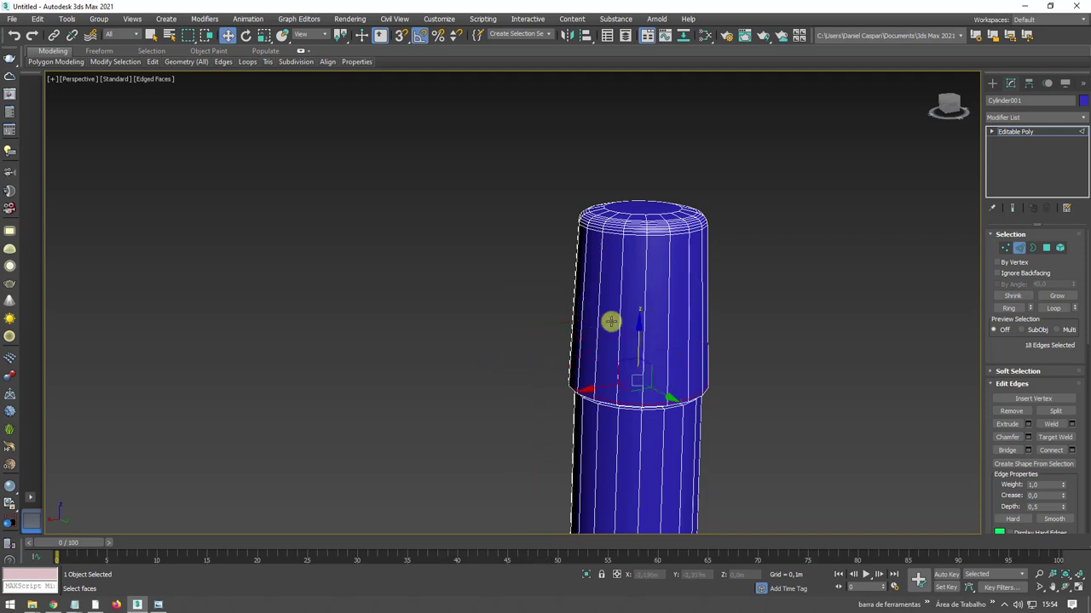
click(1019, 131)
Chamfer Cylinder001's bottom edge loop by 0,009m with 3 segments and return to Editable Poly.
scroll(546, 207, down, 5)
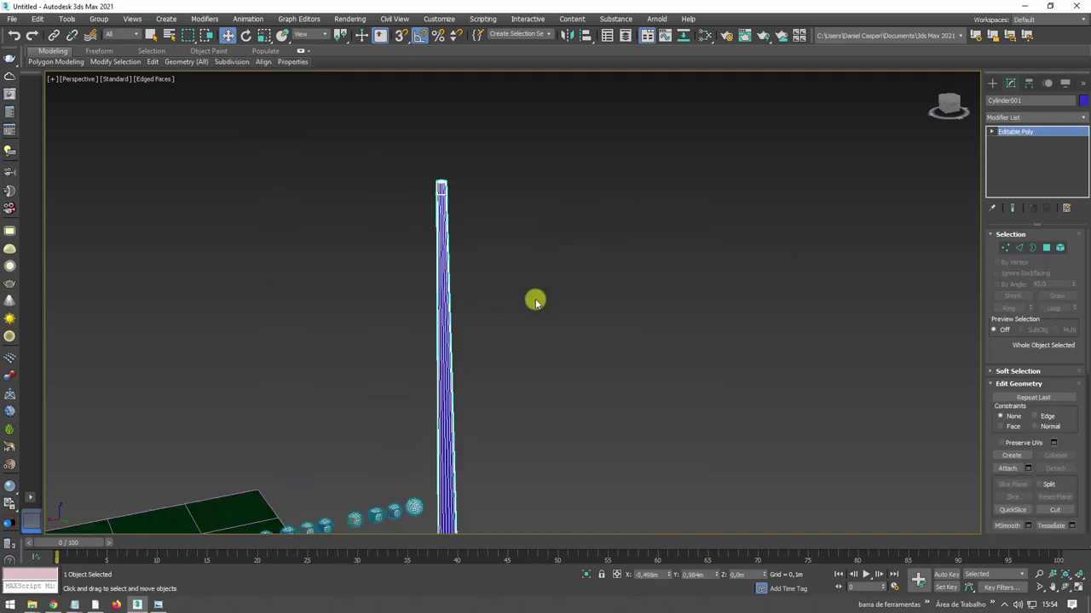
middle_drag(533, 299, 617, 180)
scroll(634, 324, up, 1)
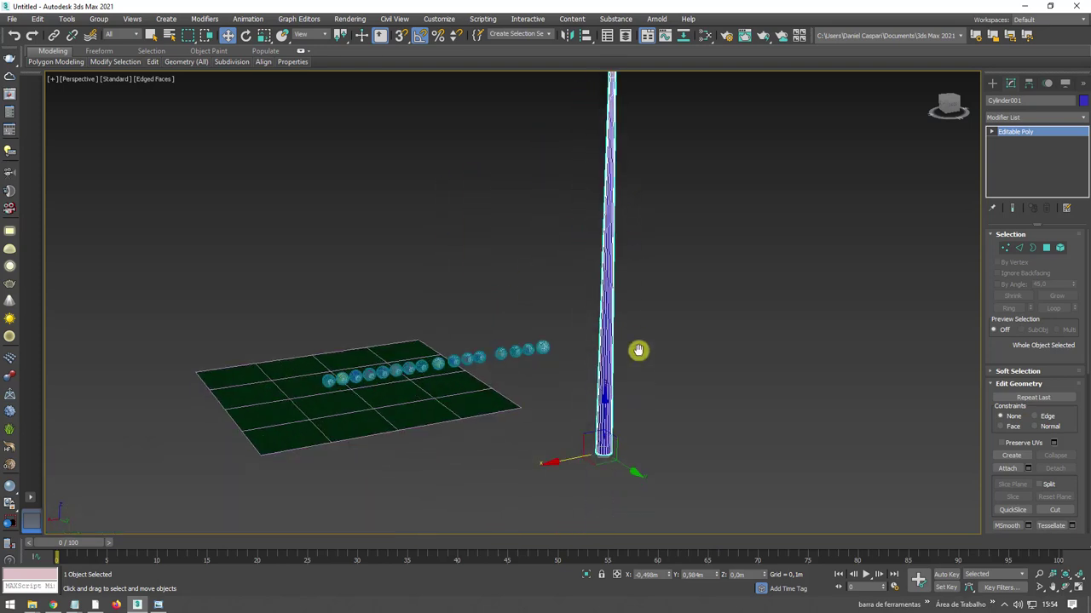
scroll(638, 281, up, 3)
scroll(674, 247, up, 3)
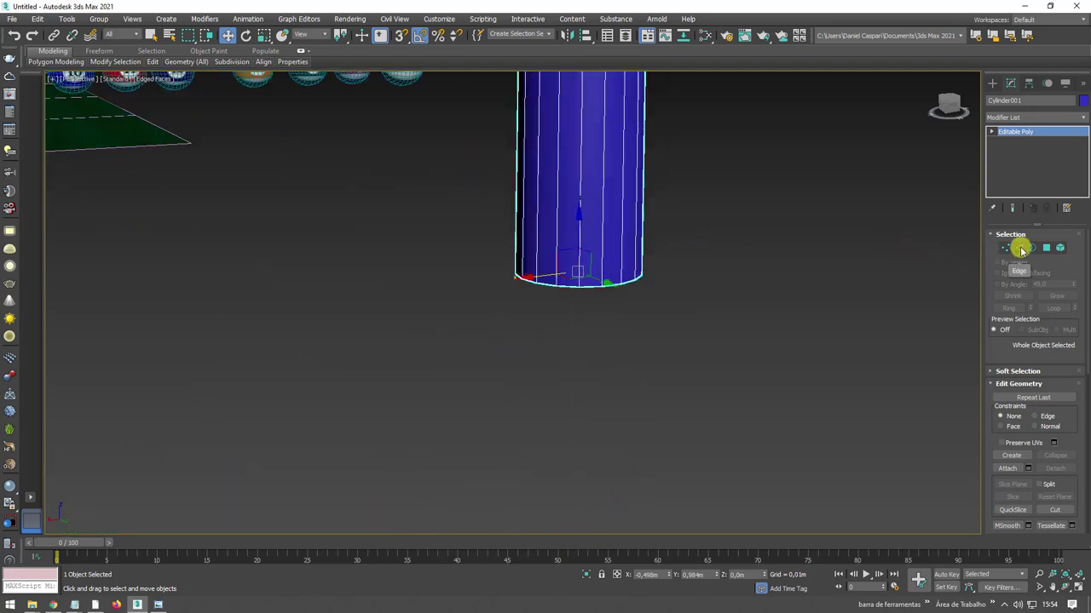
click(1022, 250)
drag(378, 170, 657, 185)
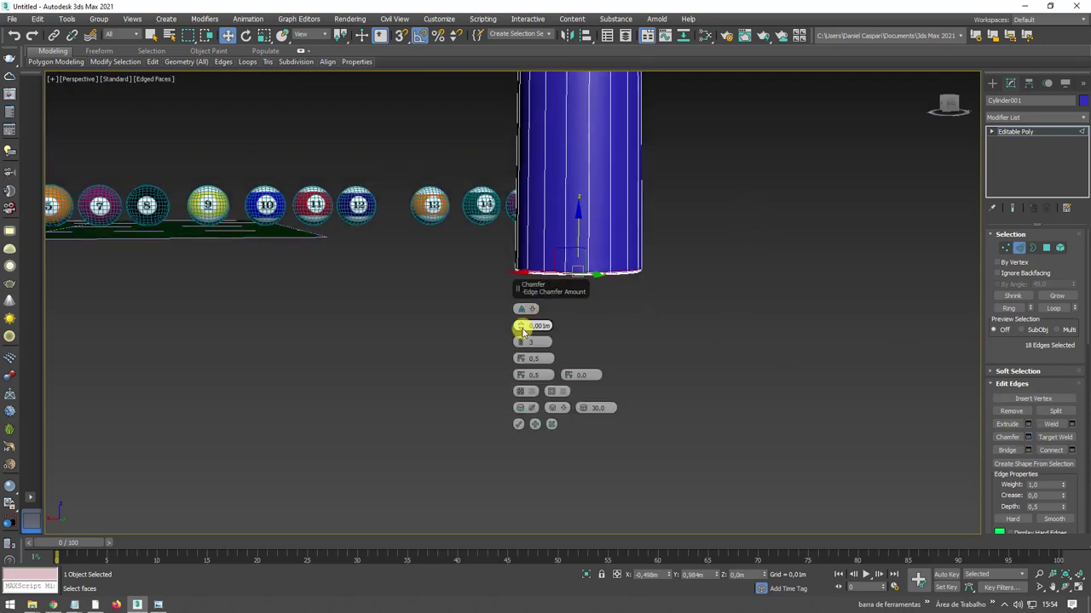
drag(521, 325, 530, 286)
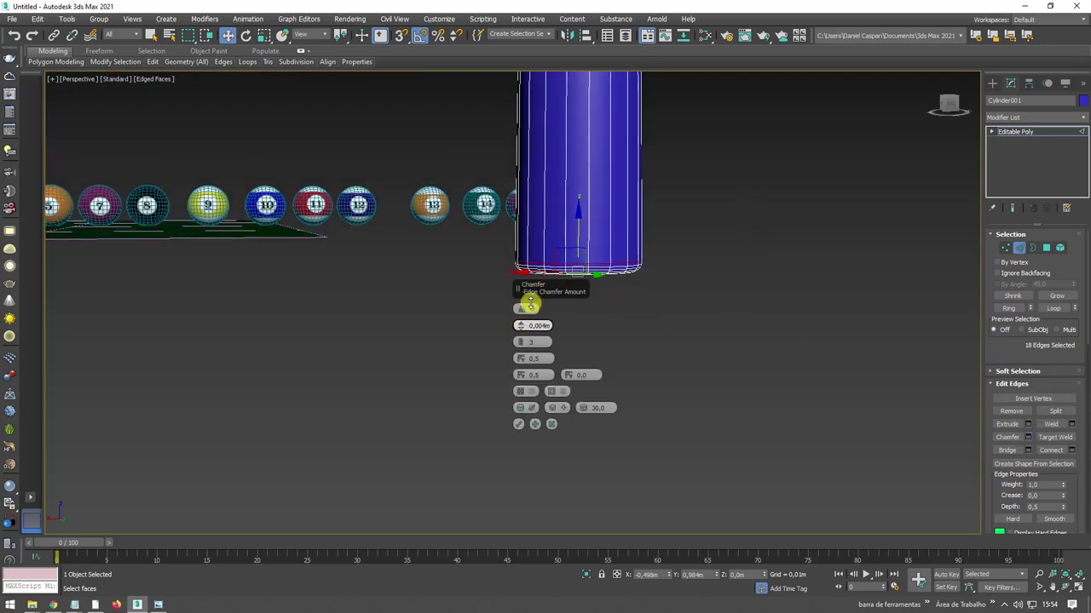
click(517, 423)
click(1031, 131)
Apply the MadeiraTaco wood image to the cylinder and hide the edged-faces overlay with F4.
scroll(553, 321, down, 5)
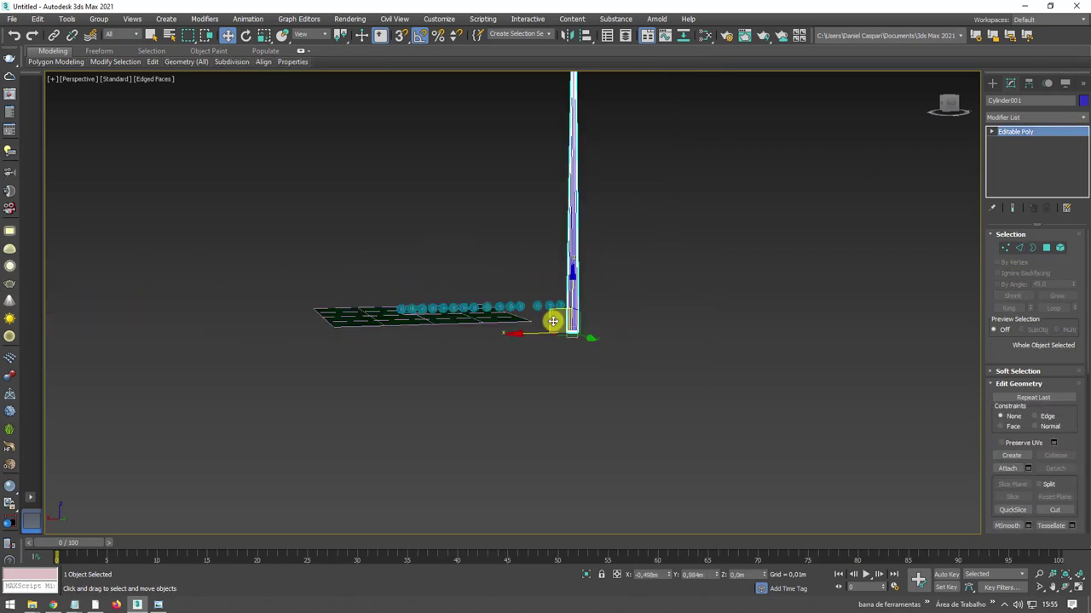
mouse_move(560, 294)
alt+middle_down()
mouse_move(579, 377)
mouse_move(565, 304)
alt+middle_up()
scroll(619, 302, up, 3)
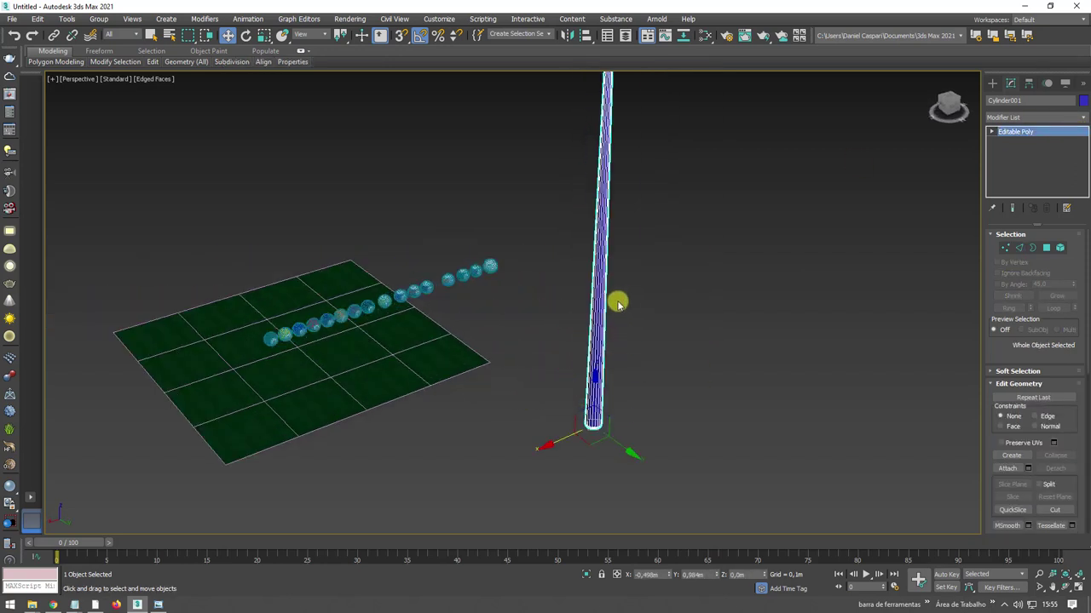
scroll(619, 302, up, 3)
mouse_move(31, 605)
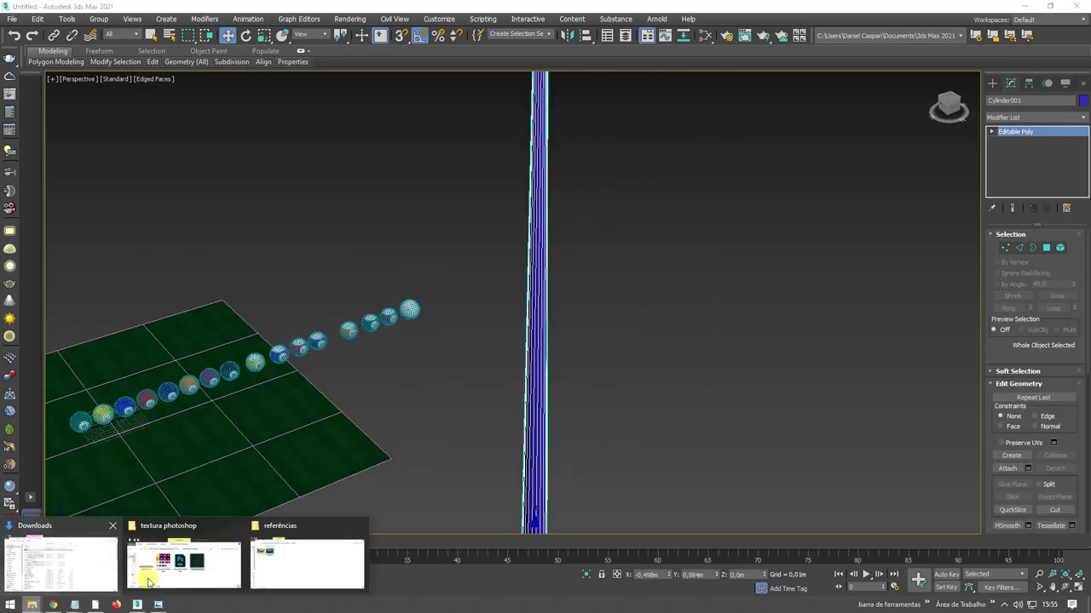
click(201, 572)
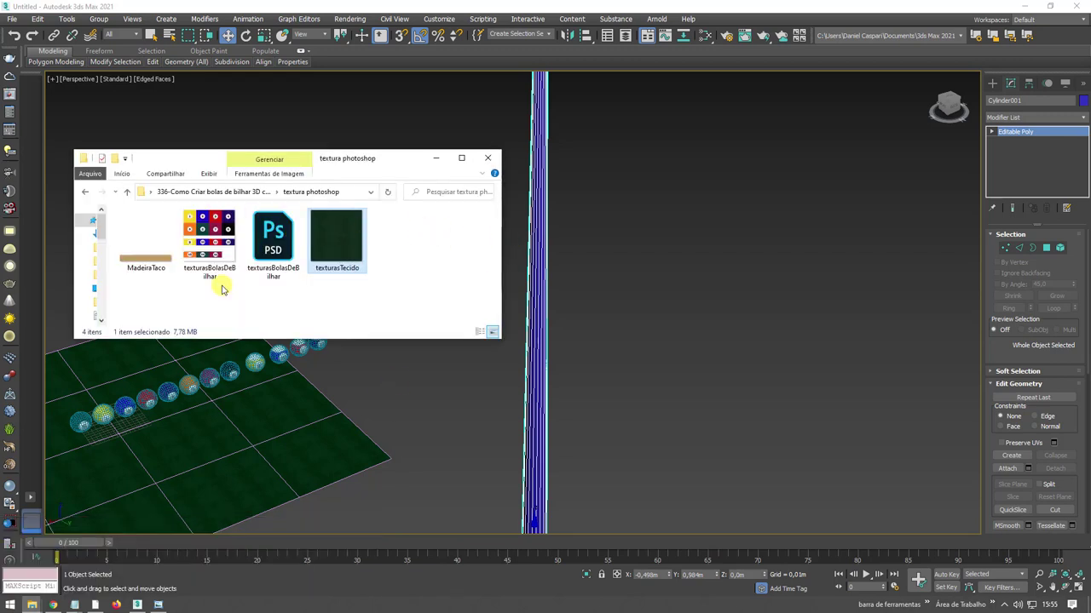
drag(146, 251, 540, 317)
click(436, 159)
scroll(546, 287, up, 2)
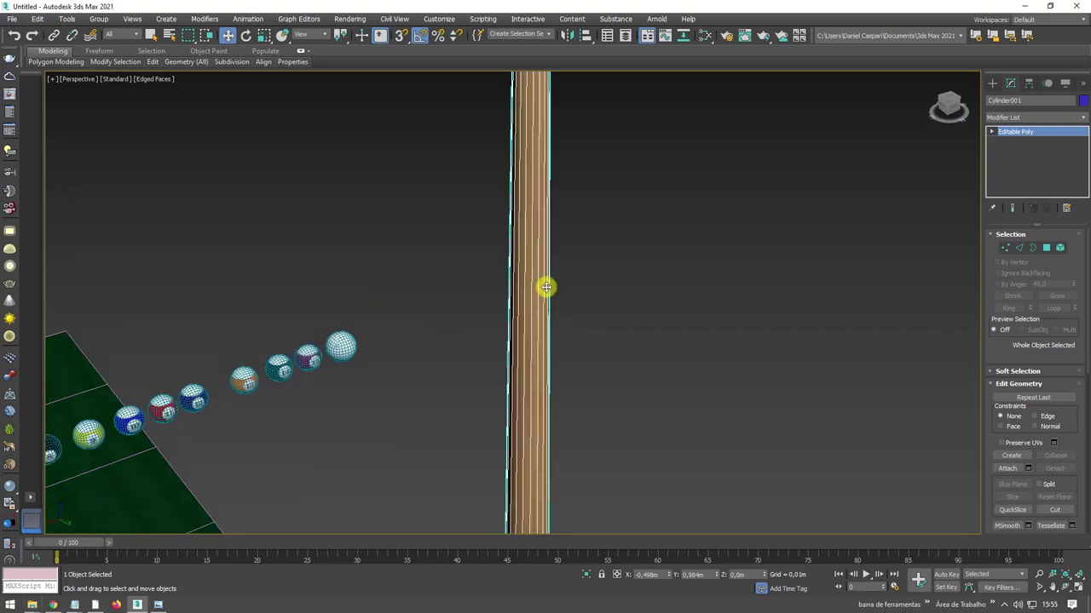
scroll(528, 364, up, 2)
scroll(537, 367, up, 4)
key(F4)
Add an Unwrap UVW modifier to Cylinder001 and open its UV editor.
scroll(565, 325, down, 3)
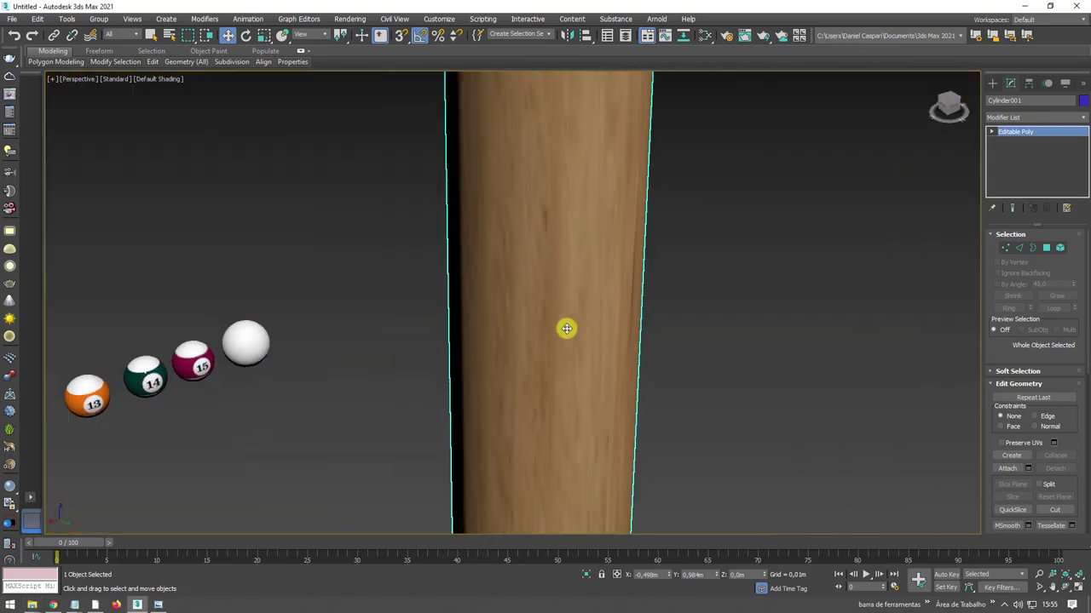
scroll(569, 282, down, 3)
scroll(573, 383, down, 2)
scroll(567, 414, down, 4)
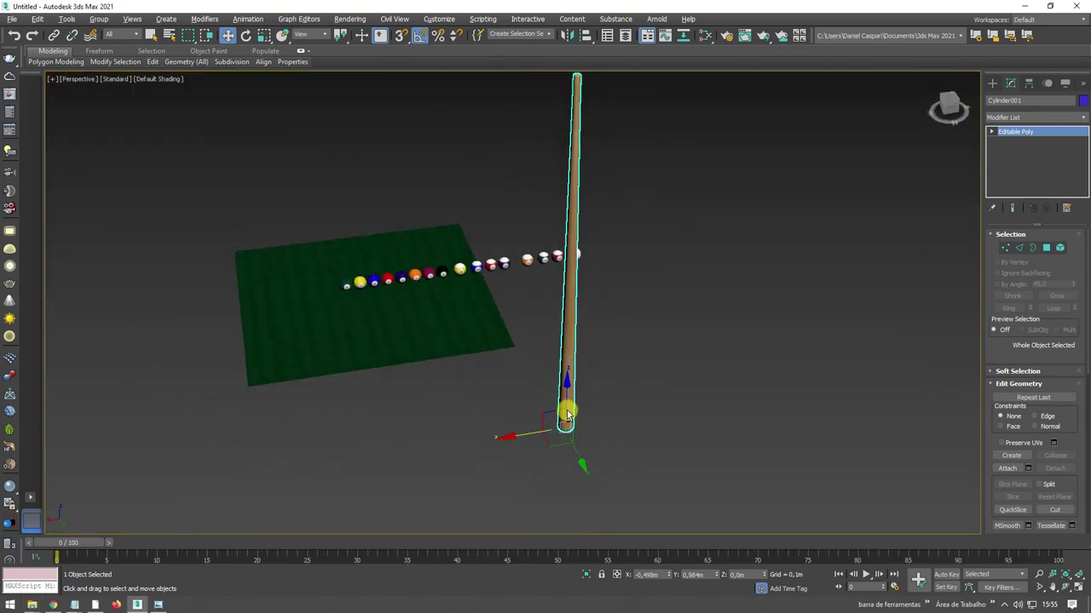
scroll(575, 414, up, 5)
scroll(553, 414, up, 3)
scroll(536, 299, down, 3)
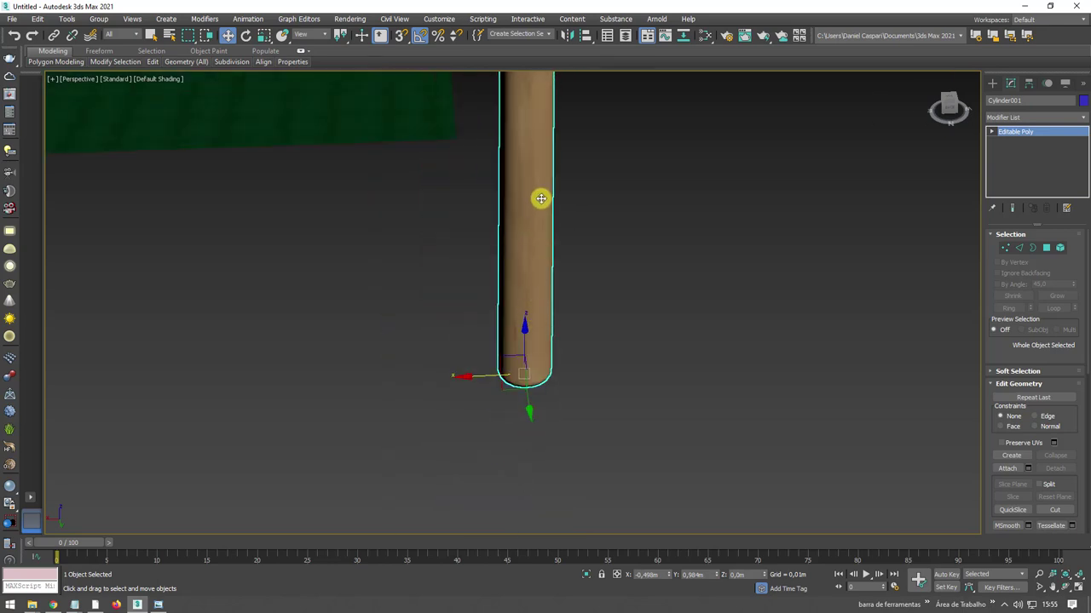
scroll(540, 197, down, 3)
scroll(553, 299, down, 2)
scroll(557, 365, down, 2)
scroll(555, 285, up, 2)
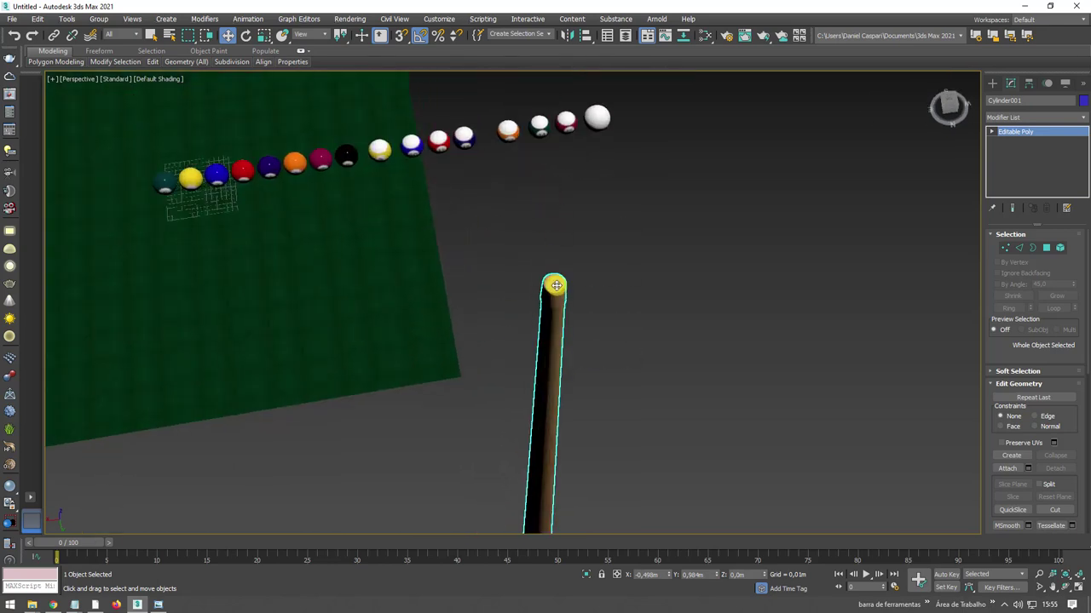
scroll(557, 313, up, 4)
scroll(557, 313, up, 2)
scroll(571, 345, down, 3)
alt+middle_drag(571, 346, 579, 301)
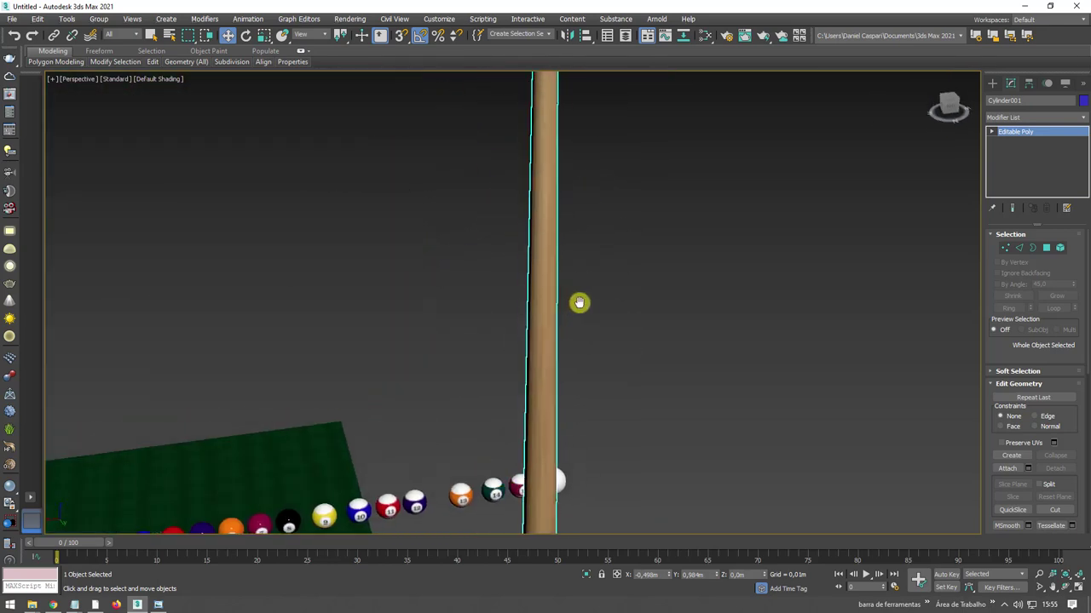
click(1082, 123)
drag(1083, 136, 1083, 446)
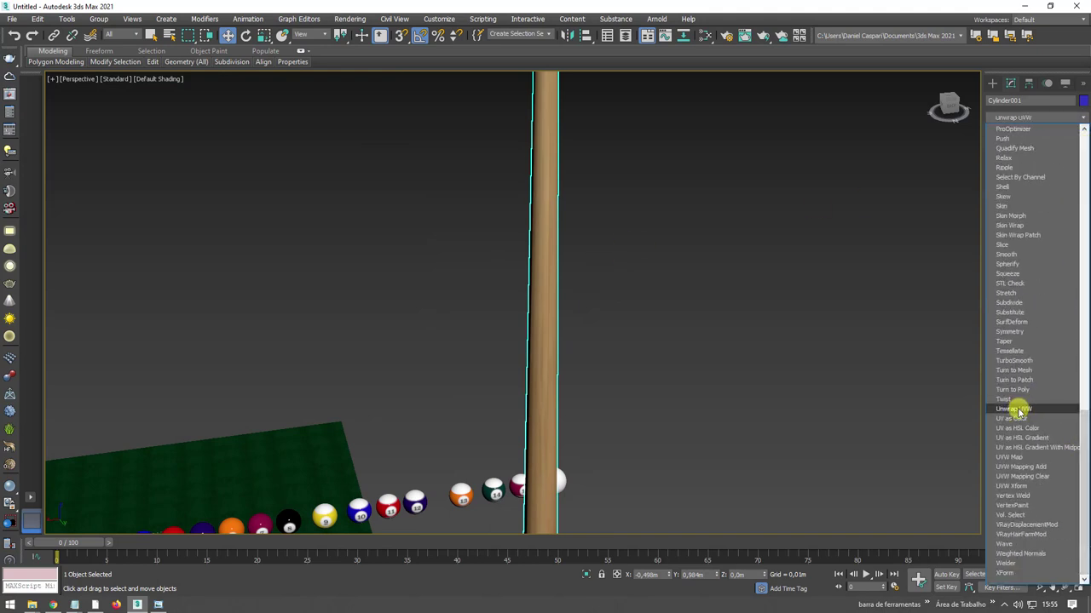
click(1019, 411)
click(1034, 472)
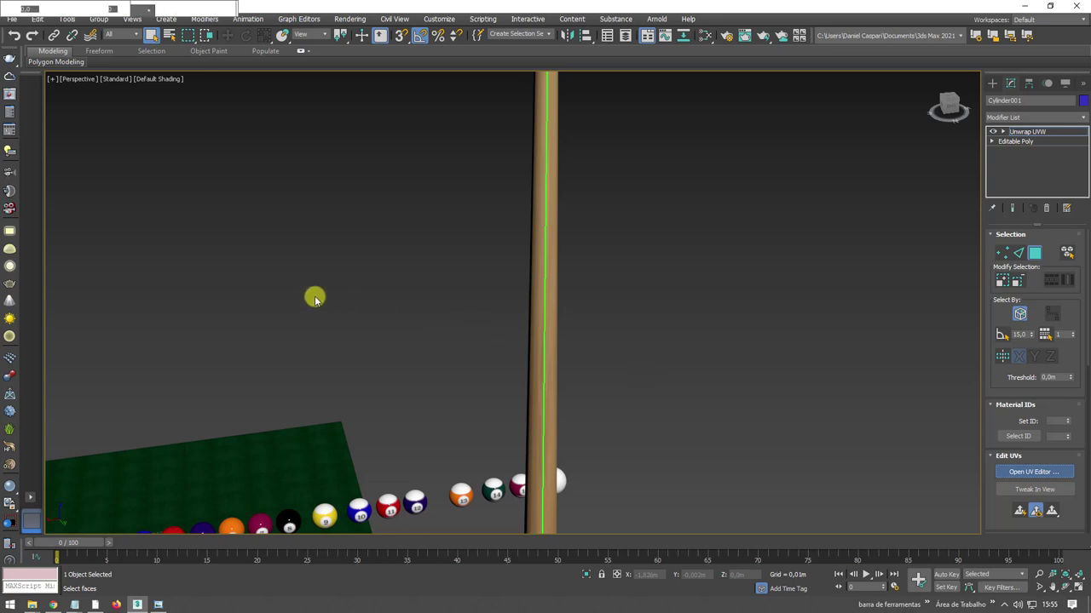
Show the wood texture behind the UVs, then select and rotate the cue's UV strip.
click(381, 85)
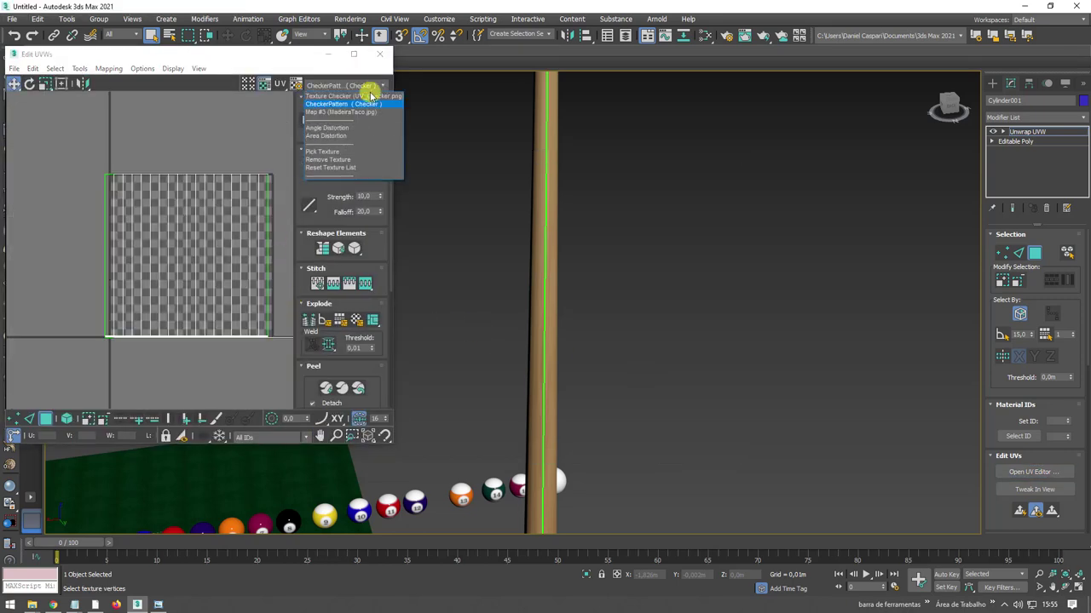
click(363, 113)
scroll(282, 226, down, 3)
scroll(261, 238, down, 2)
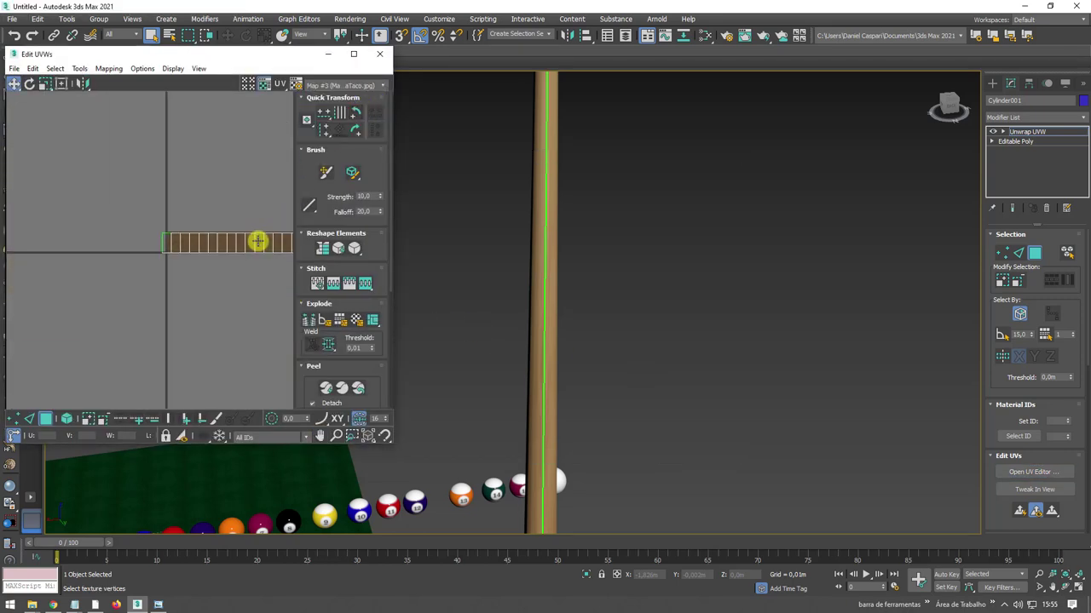
middle_drag(260, 238, 132, 207)
drag(81, 181, 238, 233)
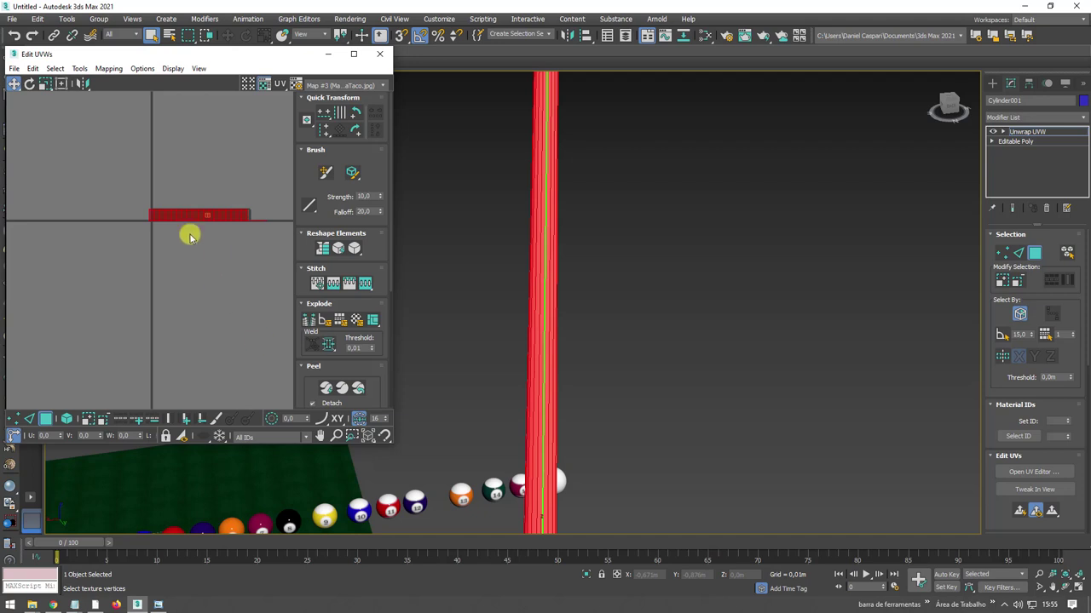
click(29, 83)
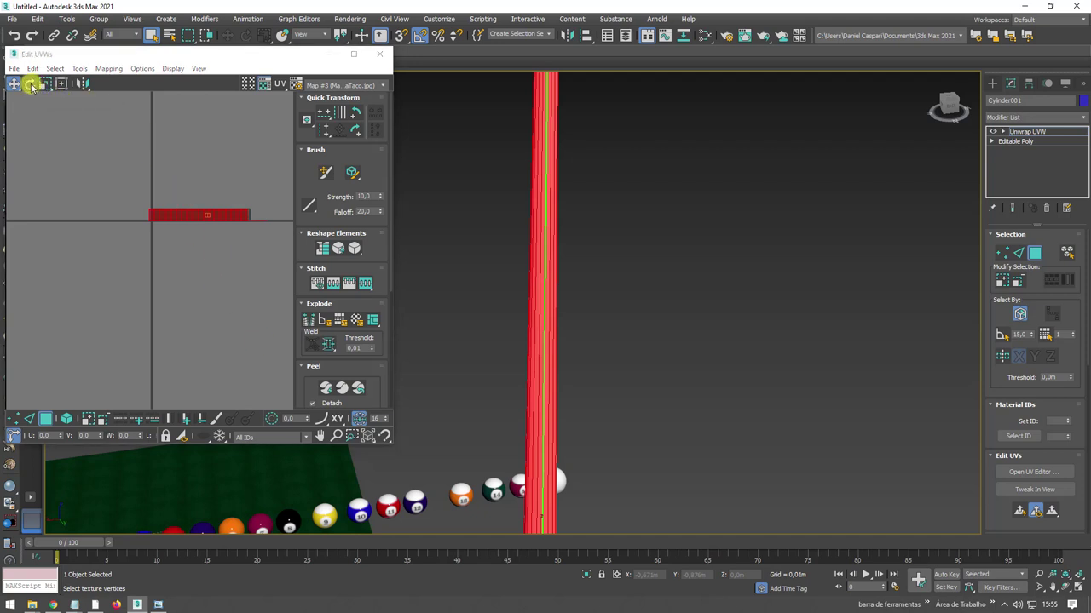
mouse_move(167, 213)
mouse_down()
mouse_move(179, 178)
mouse_move(211, 171)
mouse_move(211, 284)
mouse_move(154, 220)
mouse_up()
Scale the UV strip to span the wood texture and select the whole strip.
click(61, 84)
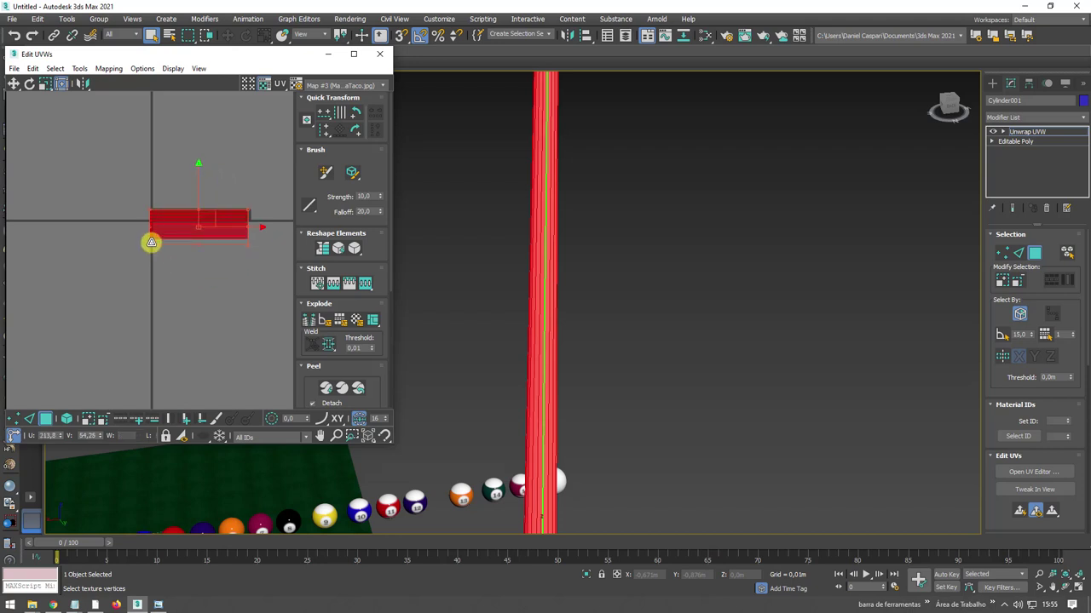
scroll(183, 219, up, 5)
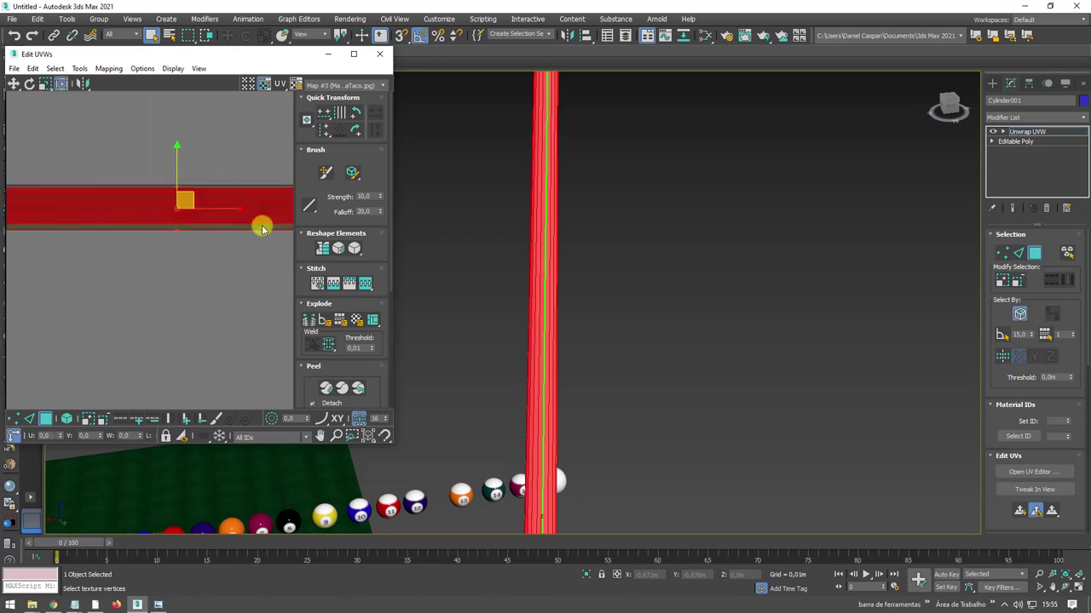
middle_drag(260, 226, 68, 258)
scroll(168, 266, up, 3)
drag(167, 267, 223, 269)
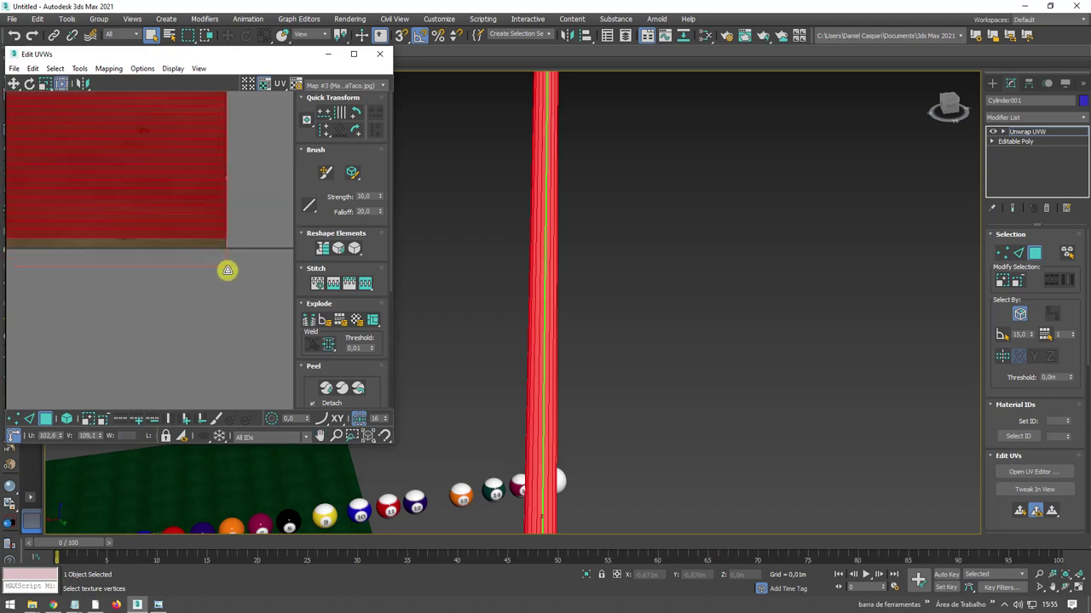
middle_drag(223, 269, 253, 290)
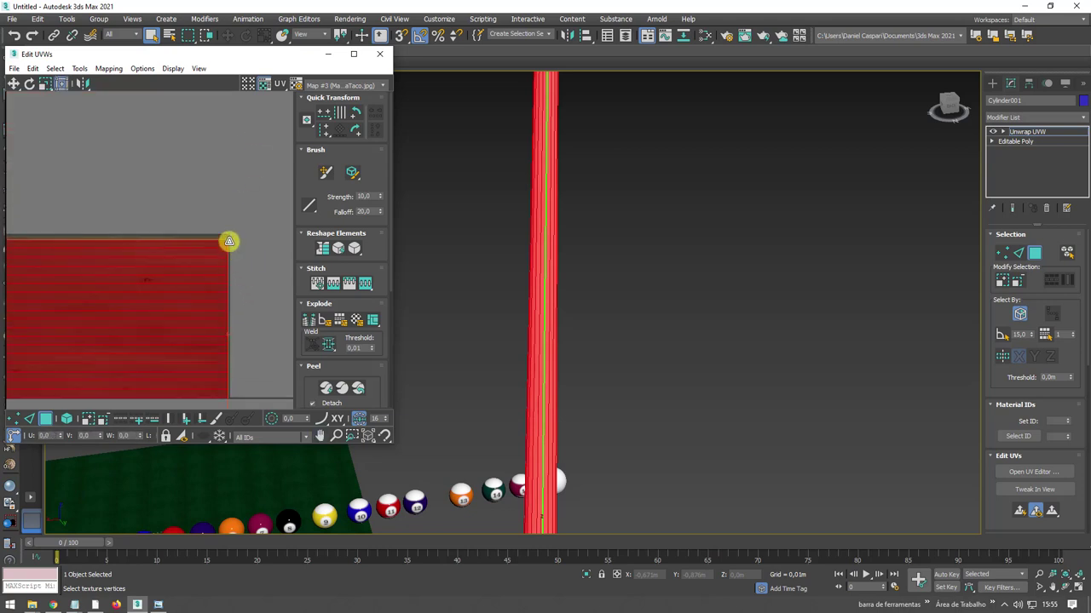
drag(230, 241, 230, 235)
scroll(139, 231, down, 3)
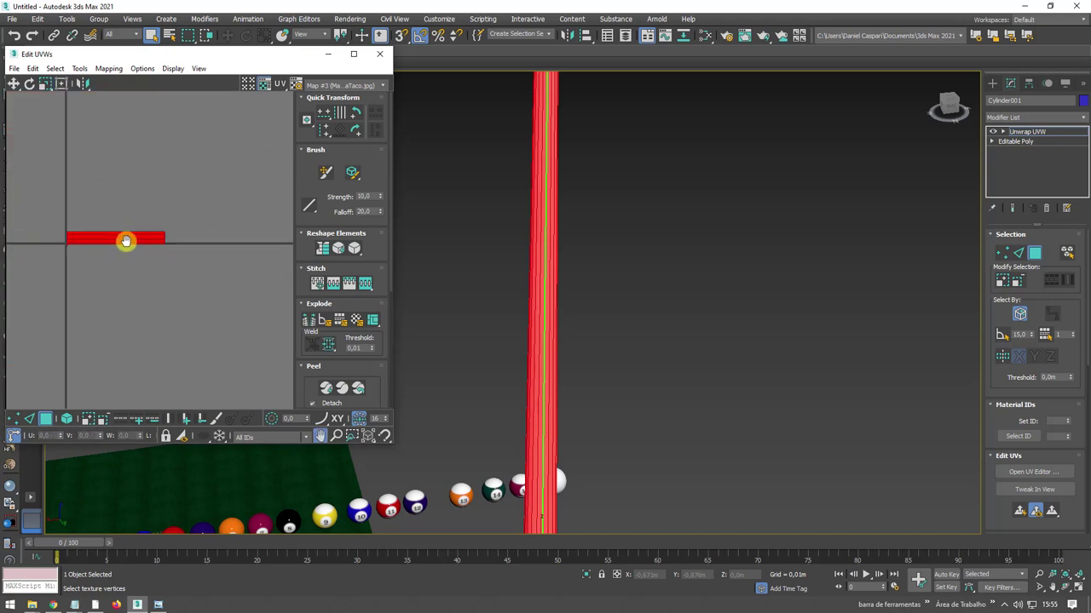
scroll(66, 244, up, 2)
scroll(46, 244, up, 2)
scroll(46, 244, up, 3)
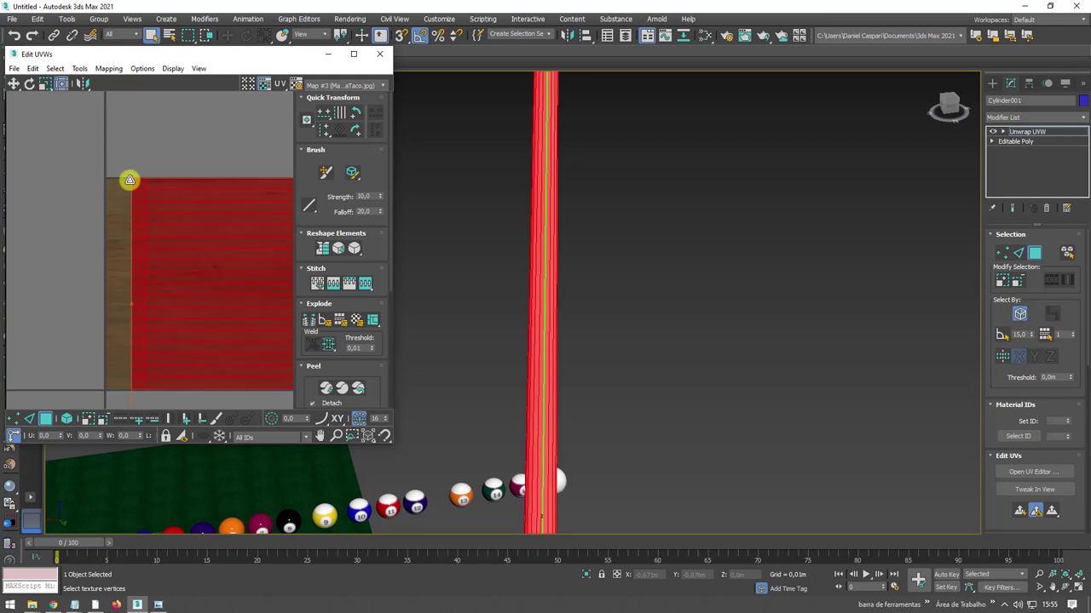
scroll(107, 180, up, 1)
scroll(111, 200, down, 3)
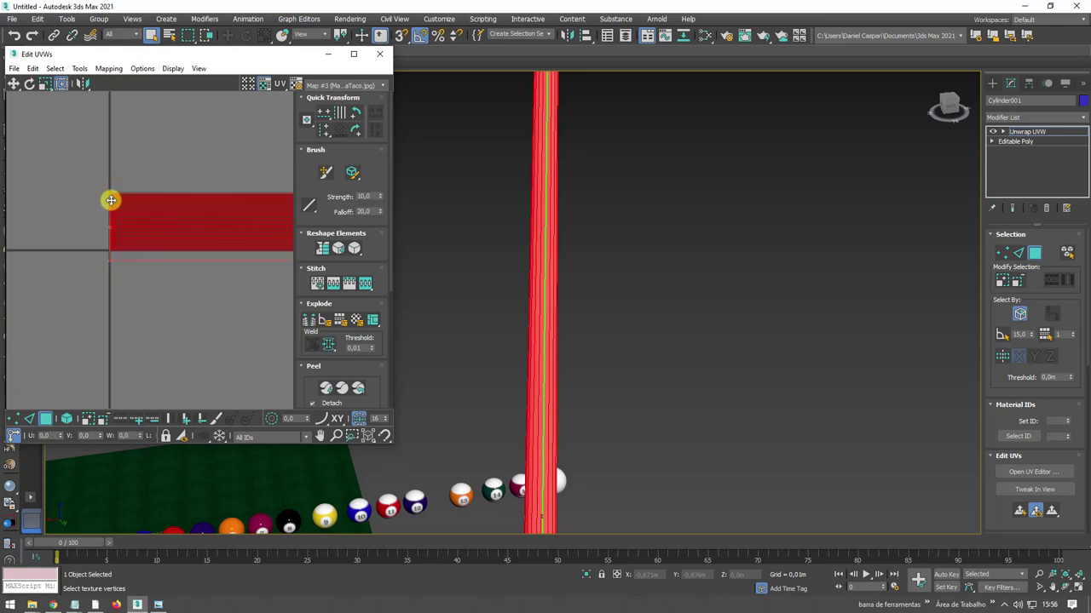
scroll(129, 242, down, 3)
click(128, 242)
Close the UV editor, exit face editing on Unwrap UVW, and inspect the cue's wood grain.
click(385, 57)
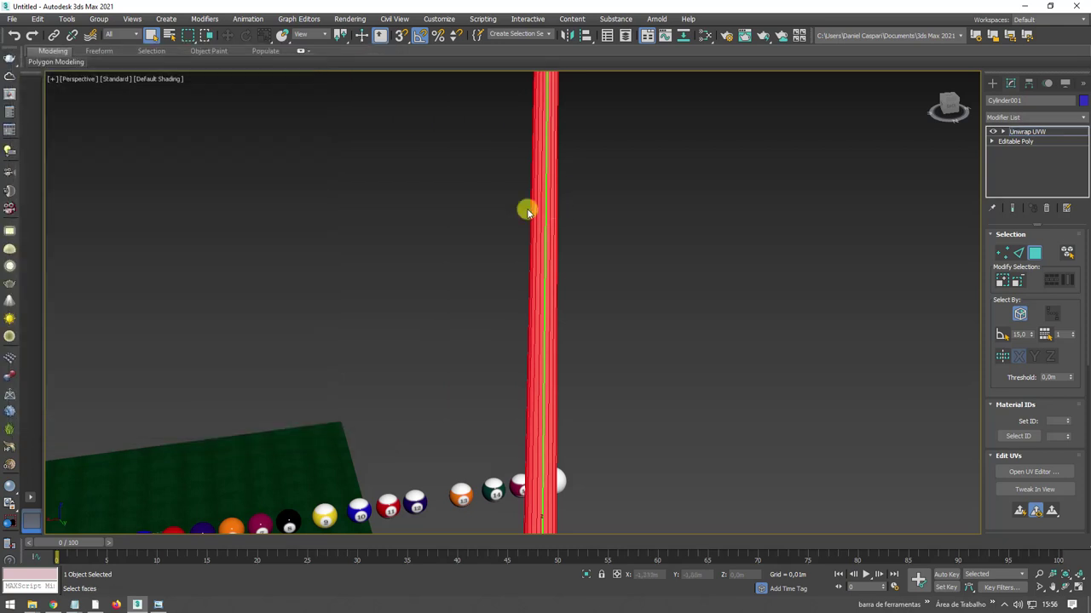
click(1037, 132)
mouse_move(562, 166)
middle_down()
mouse_move(594, 363)
mouse_move(604, 331)
middle_up()
scroll(597, 414, up, 3)
scroll(599, 417, up, 3)
scroll(599, 417, down, 5)
scroll(604, 332, up, 3)
scroll(574, 426, up, 3)
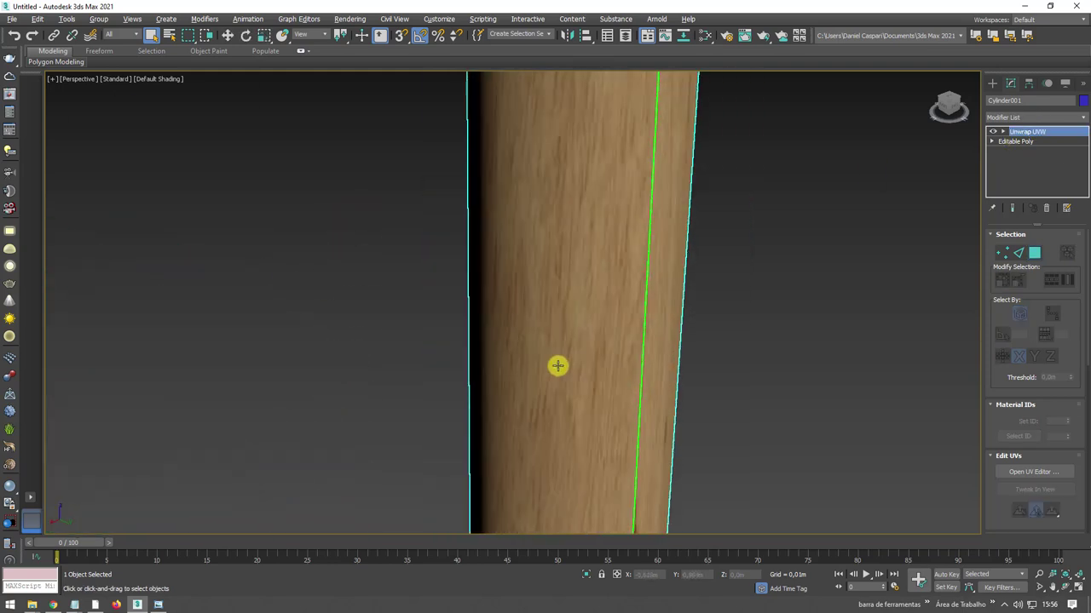
scroll(558, 365, down, 5)
scroll(594, 307, down, 3)
mouse_move(596, 285)
middle_down()
mouse_move(554, 376)
mouse_move(426, 464)
middle_up()
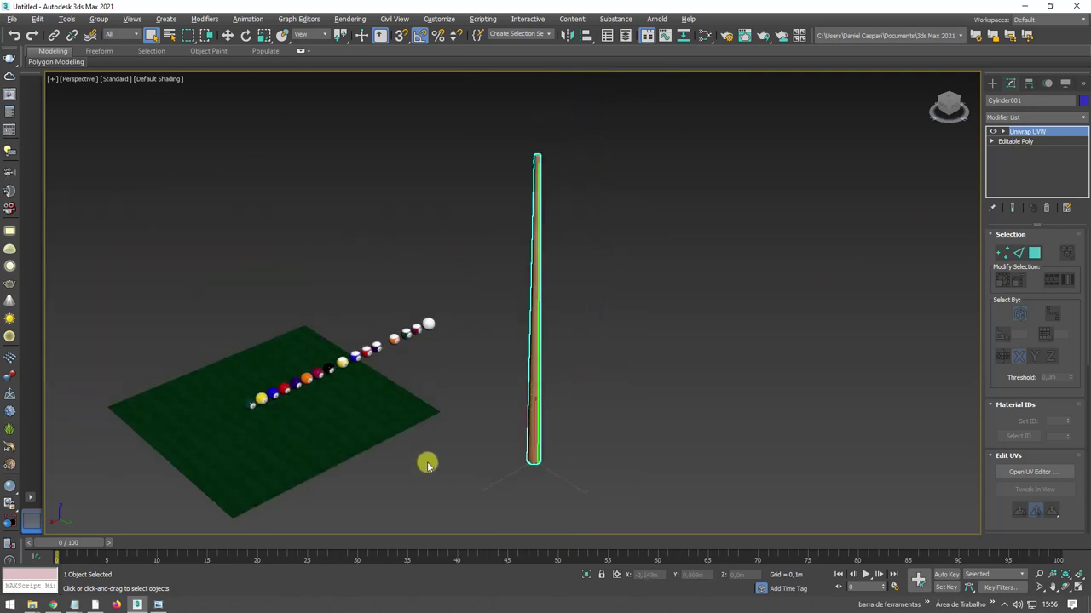
Glance at the billiard reference photo, then open the textura photoshop folder.
click(170, 606)
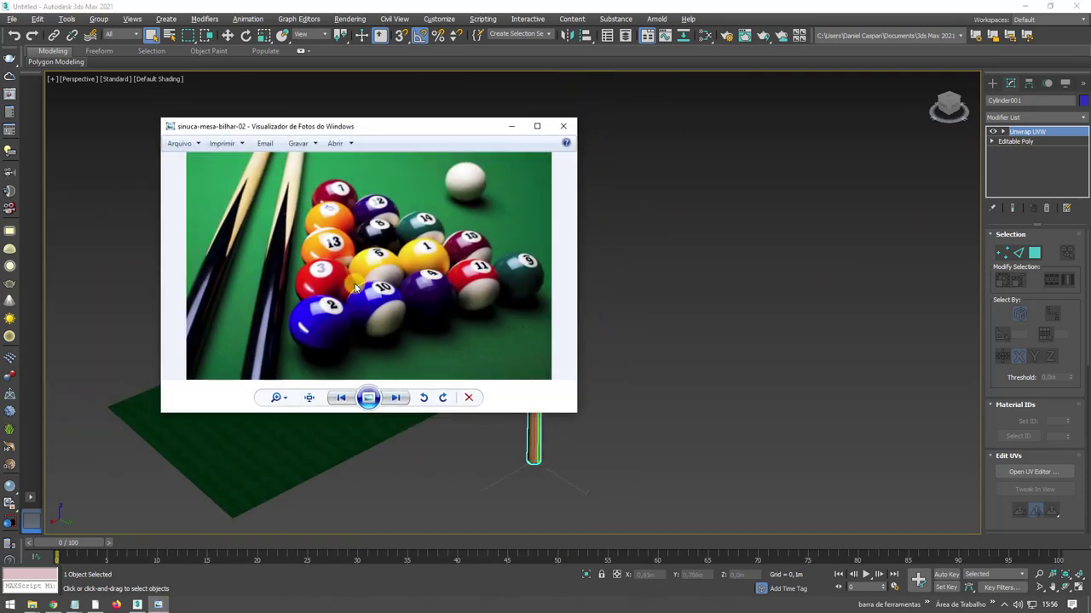
click(511, 127)
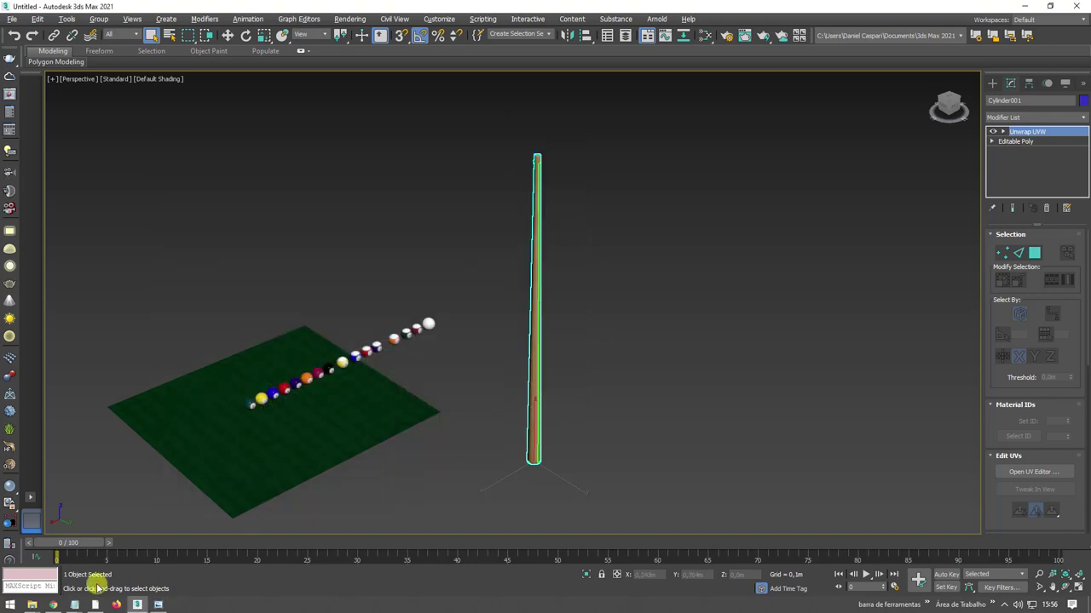
mouse_move(32, 605)
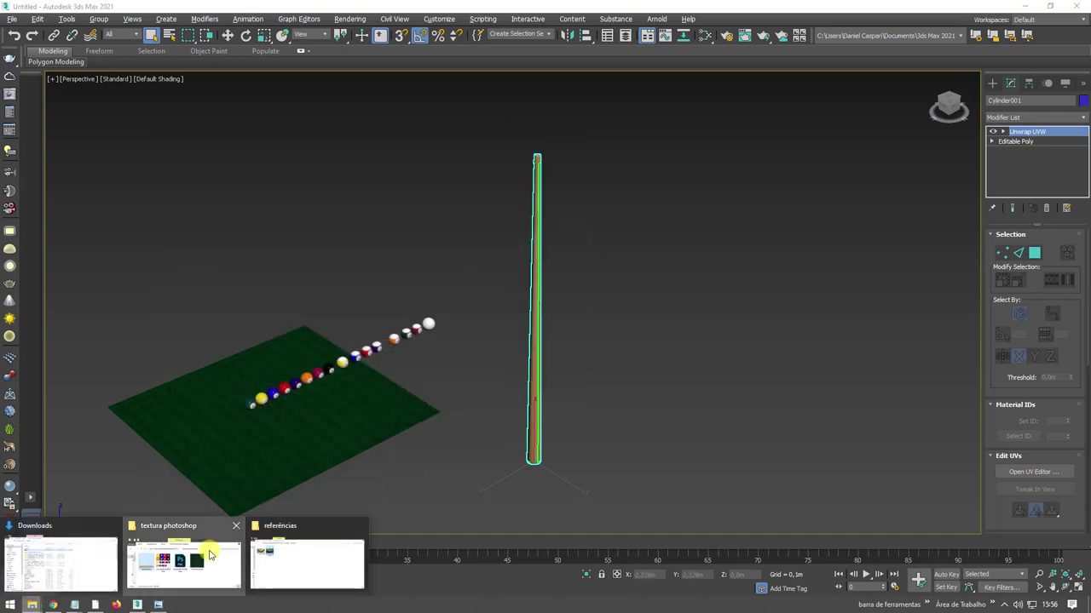
click(210, 554)
Open MadeiraTaco.jpg in Photoshop and draw a rectangle at the wood's top-left corner.
mouse_move(149, 256)
mouse_down()
mouse_move(147, 578)
mouse_move(96, 597)
mouse_move(335, 316)
mouse_up()
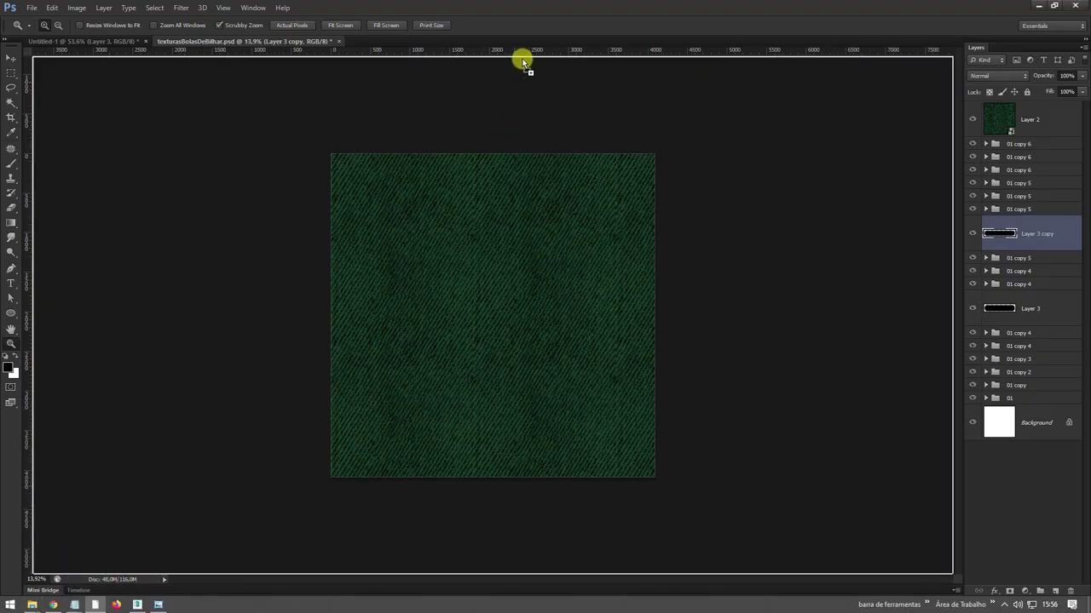
drag(524, 62, 519, 39)
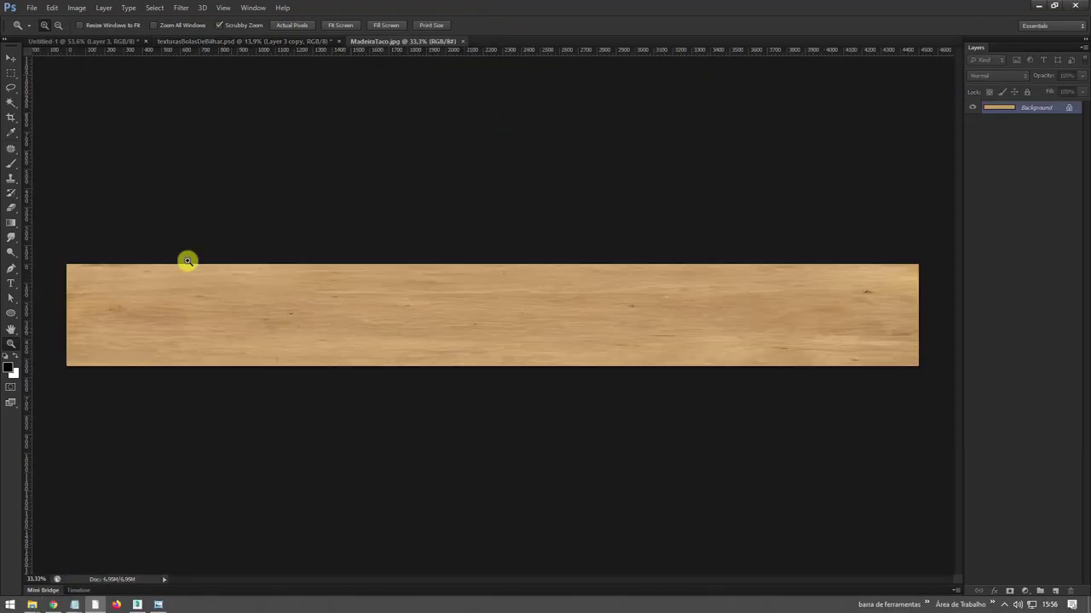
drag(11, 315, 39, 317)
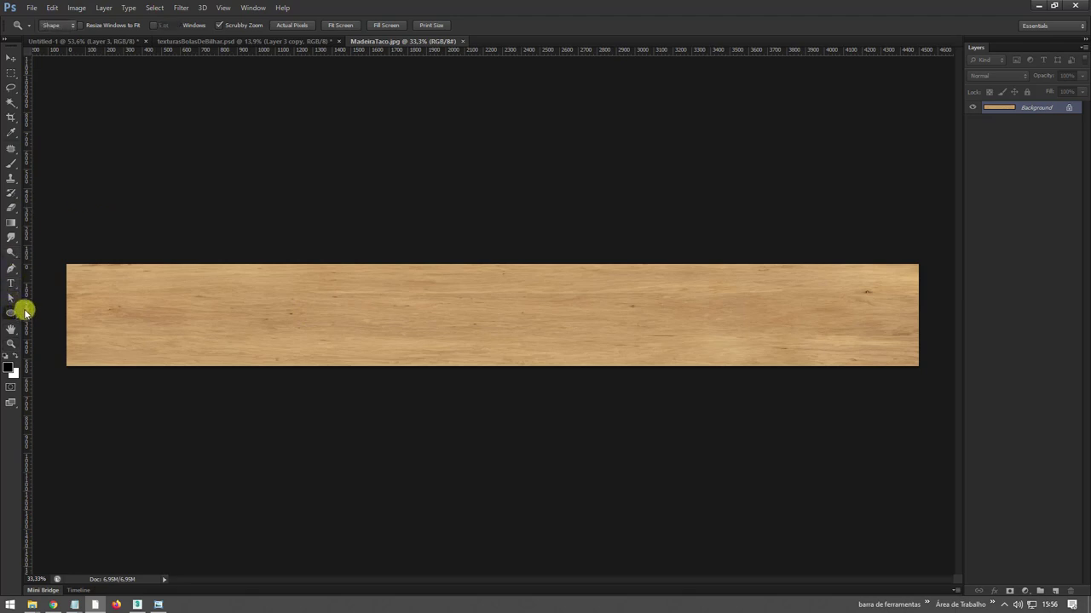
click(40, 317)
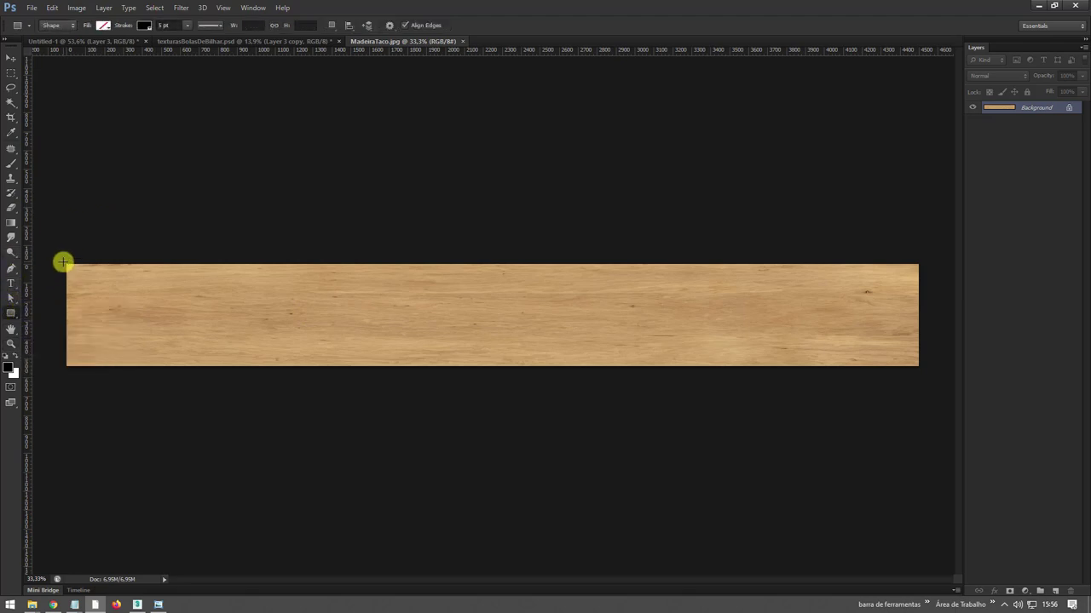
drag(64, 262, 300, 310)
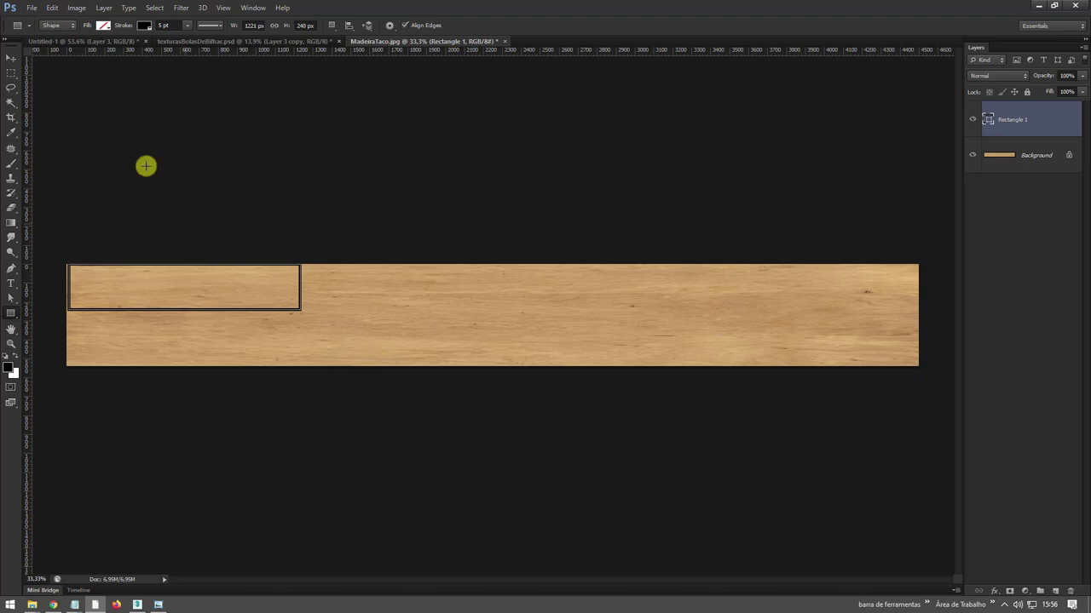
Pull the rectangle's bottom-right anchor left and bend that edge into a smooth curve.
click(10, 56)
key(z)
drag(220, 271, 202, 231)
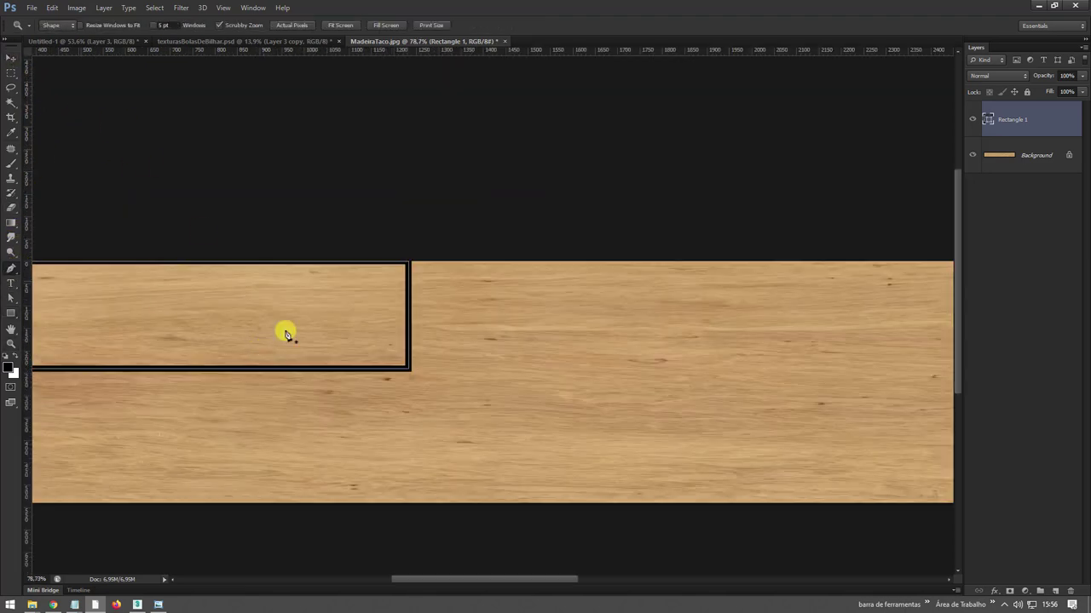
key(p)
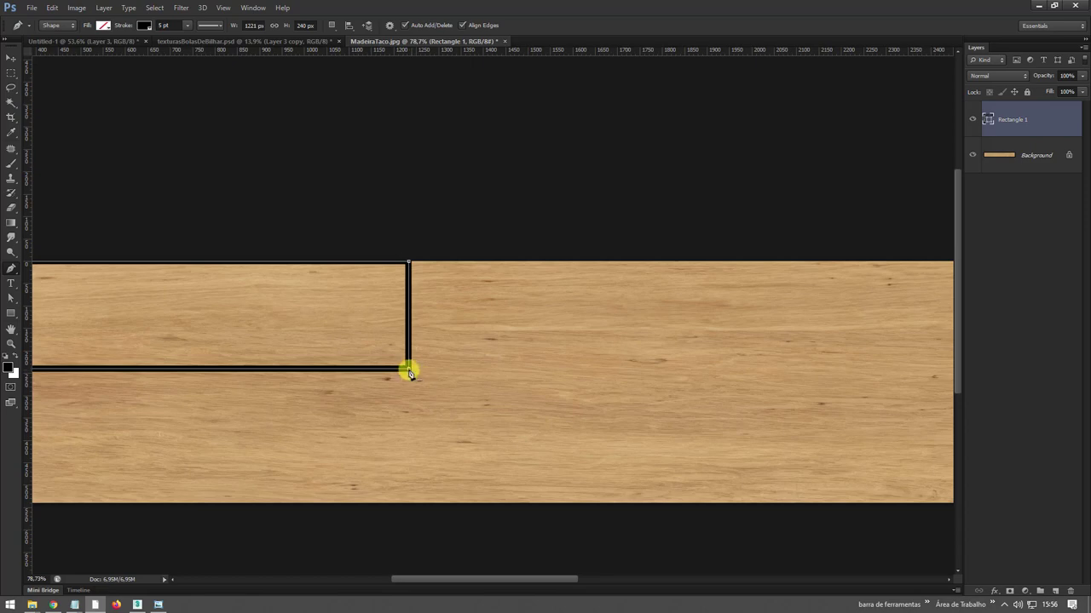
click(409, 371)
key(z)
drag(417, 371, 377, 312)
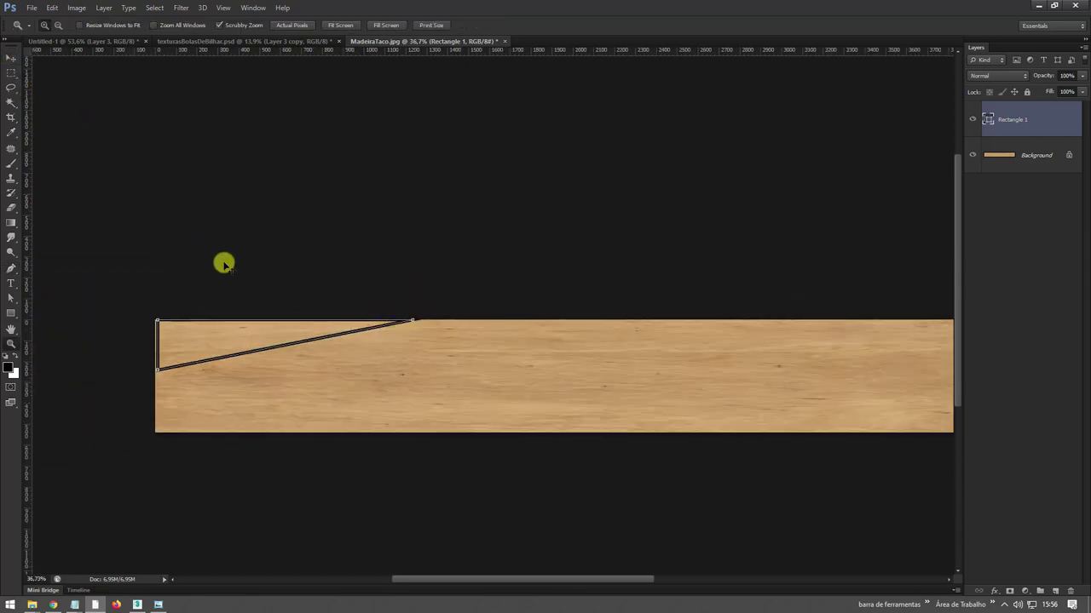
key(ctrl+z)
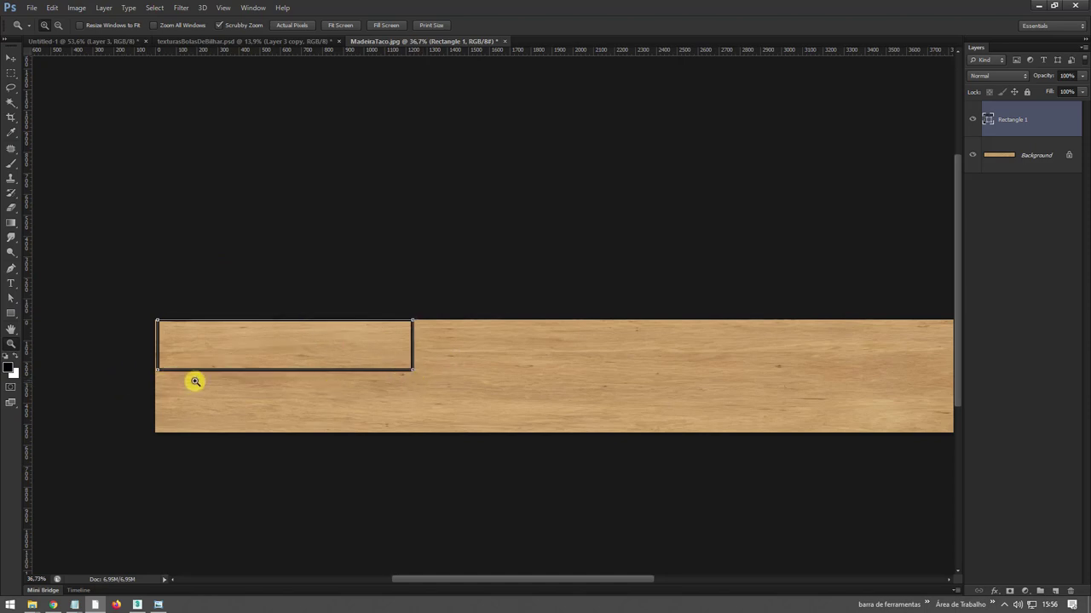
key(p)
ctrl+drag(412, 369, 204, 371)
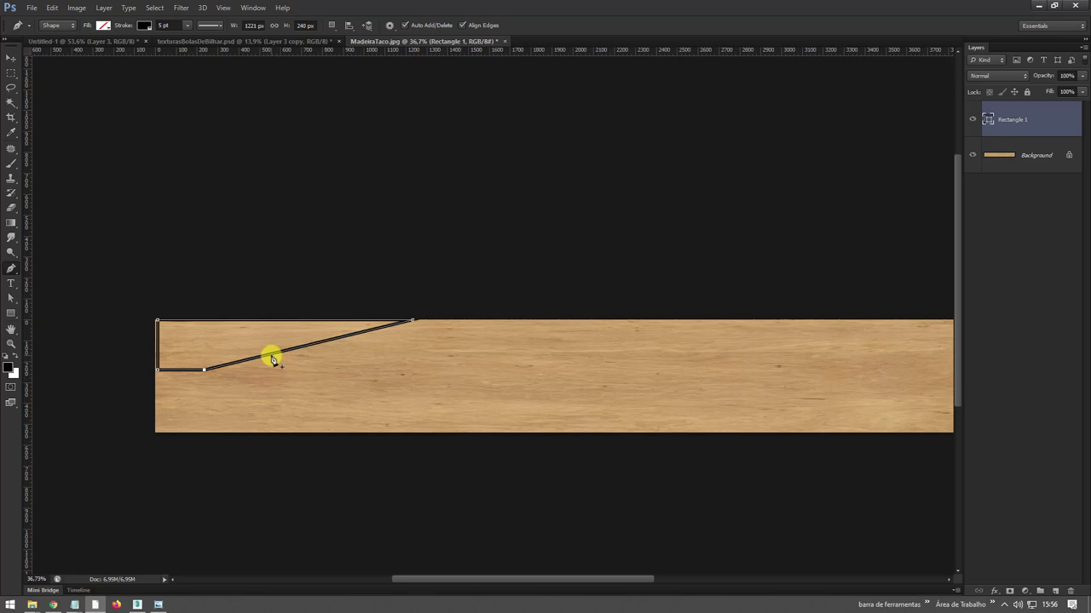
mouse_move(264, 345)
mouse_down()
mouse_move(386, 291)
mouse_move(479, 321)
mouse_up()
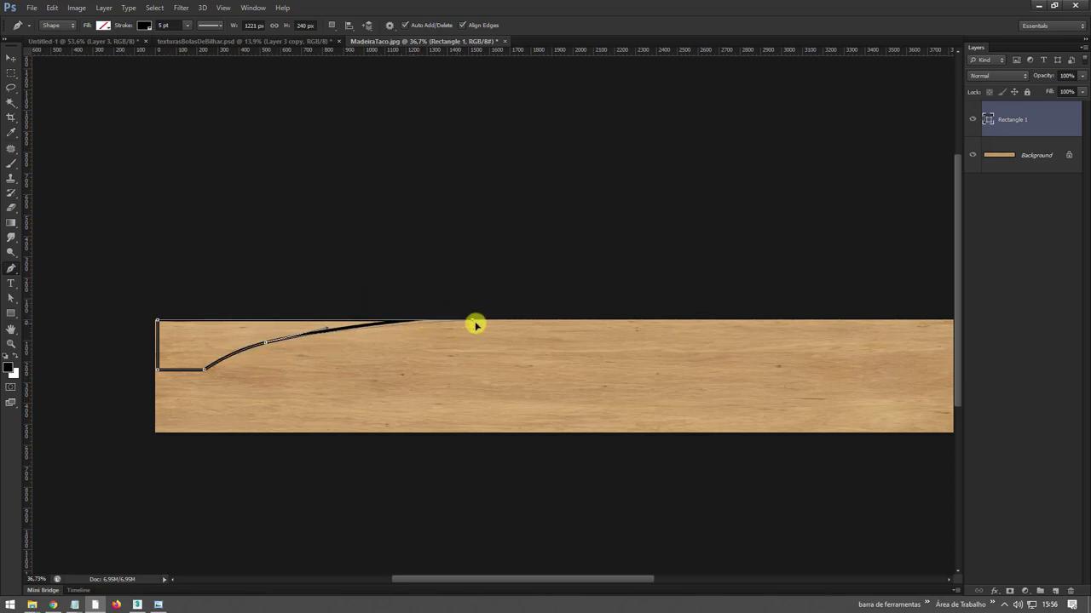
Fill the tip shape with black, remove its stroke, and shift it 12 px left.
click(104, 26)
click(52, 80)
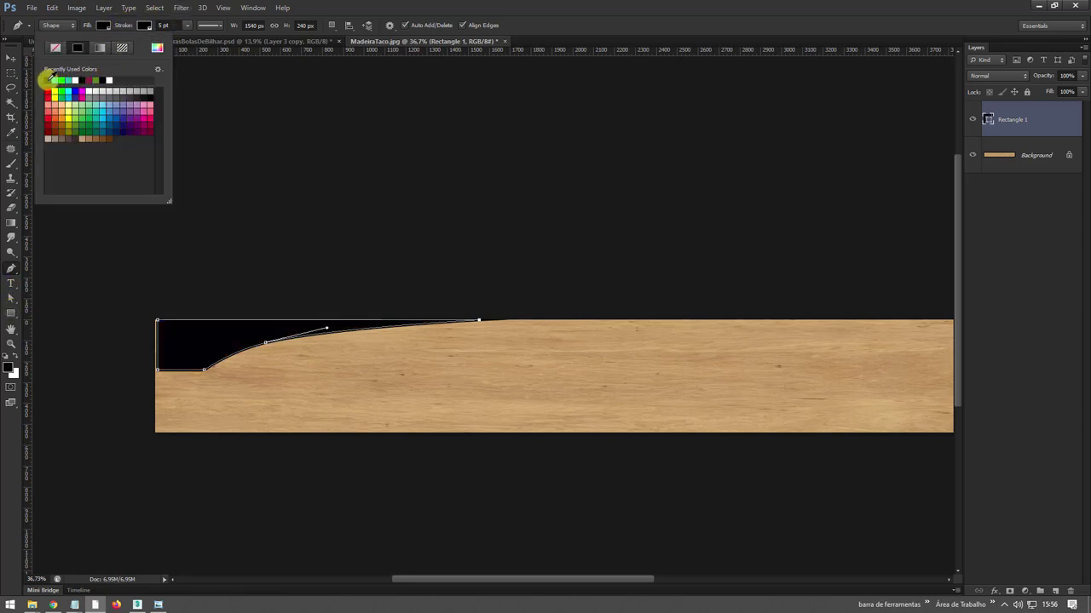
click(144, 26)
click(96, 48)
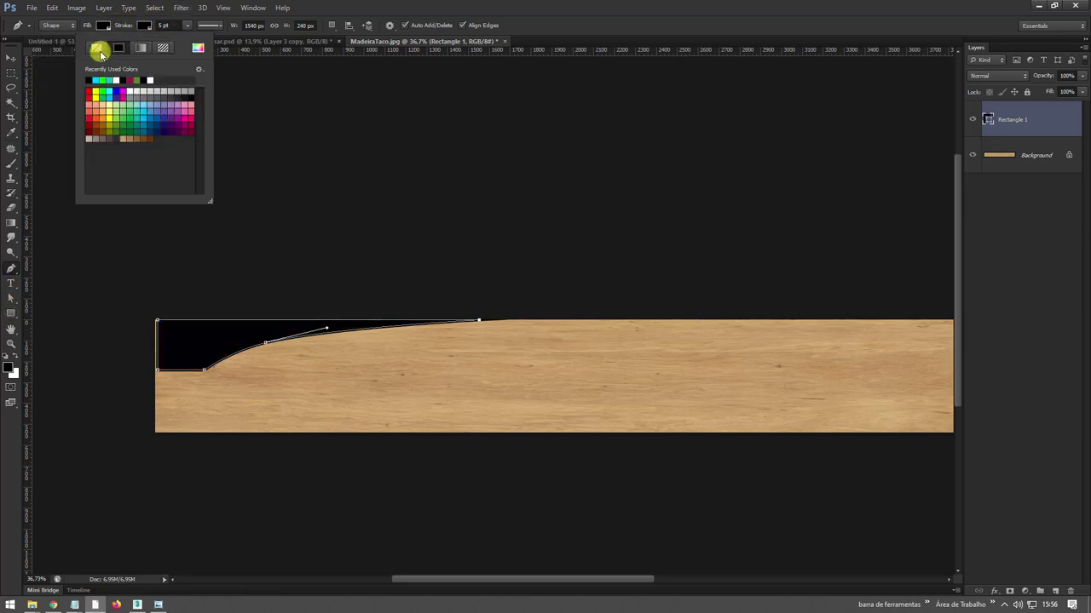
click(7, 62)
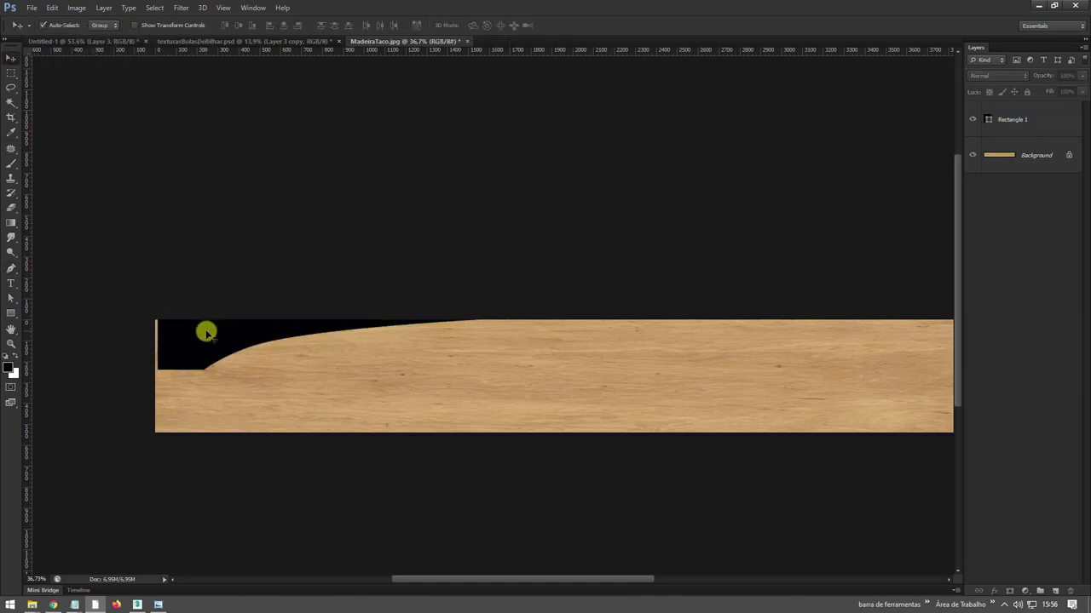
drag(205, 328, 207, 339)
click(227, 287)
click(224, 324)
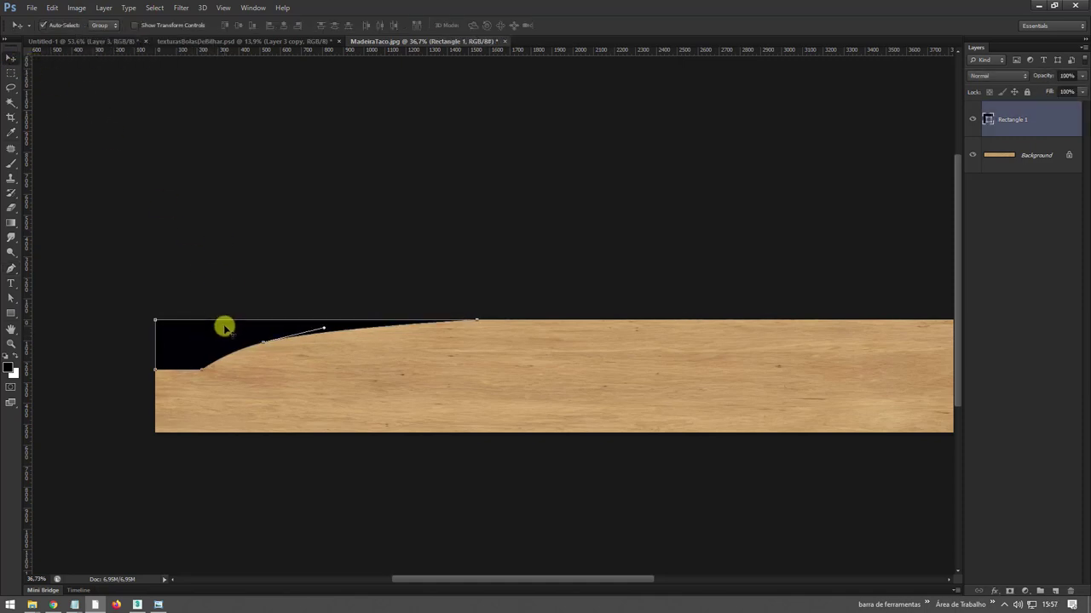
click(289, 255)
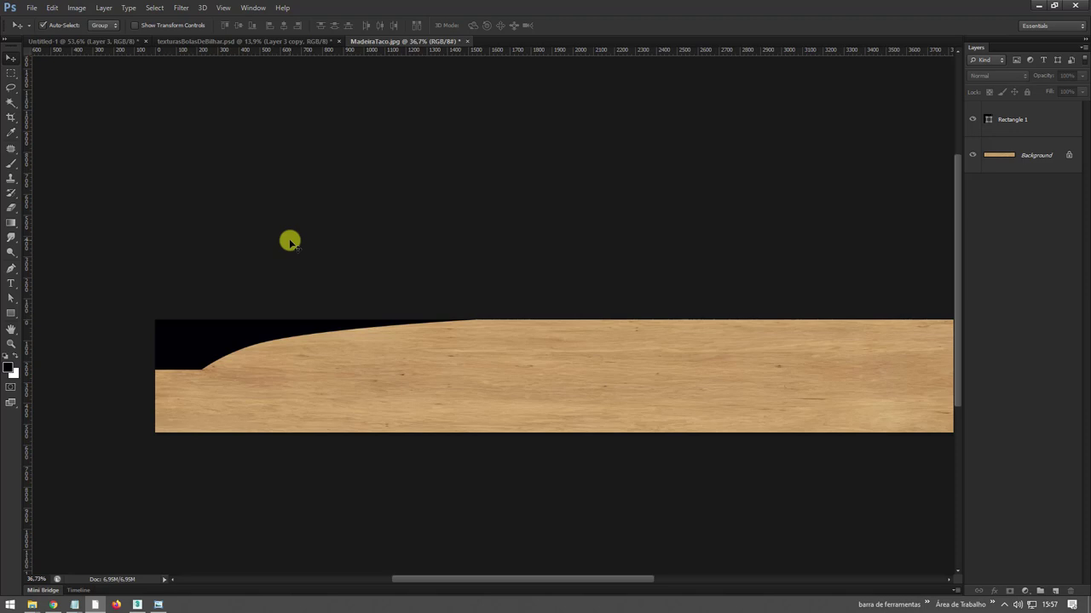
Delete the extra Rectangle 1 copies, duplicate Rectangle 1 once, and start free-transforming the copy.
key(p)
click(1014, 131)
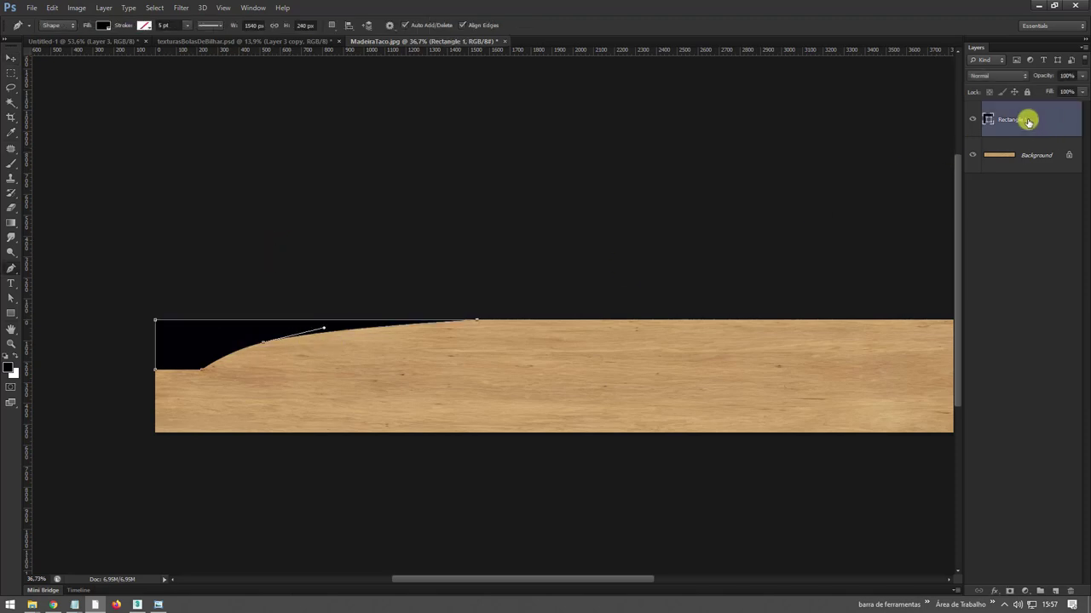
alt+drag(1041, 122, 1056, 133)
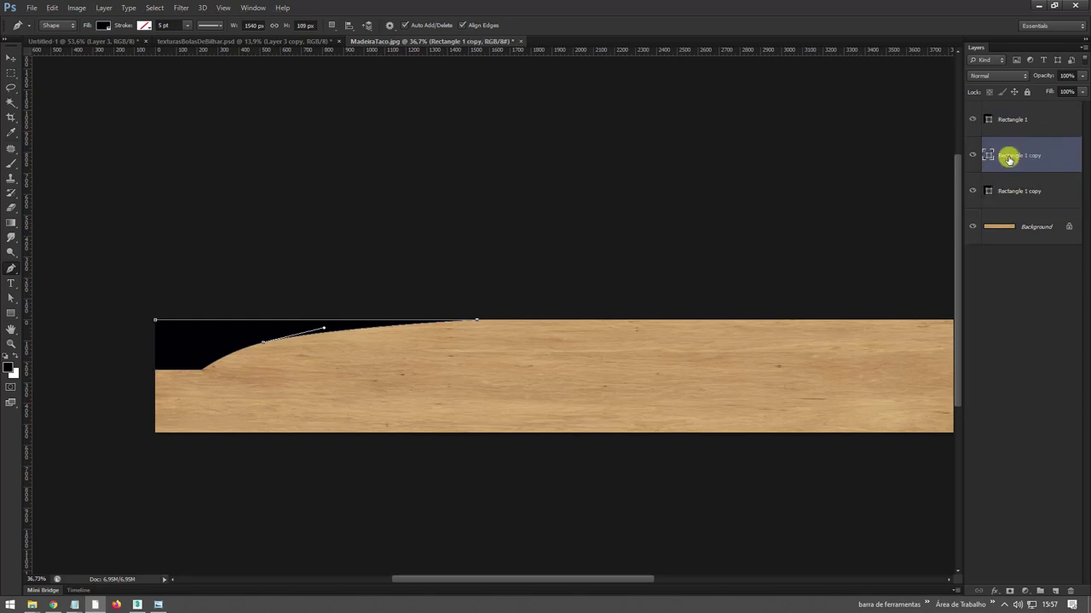
key(ctrl+j)
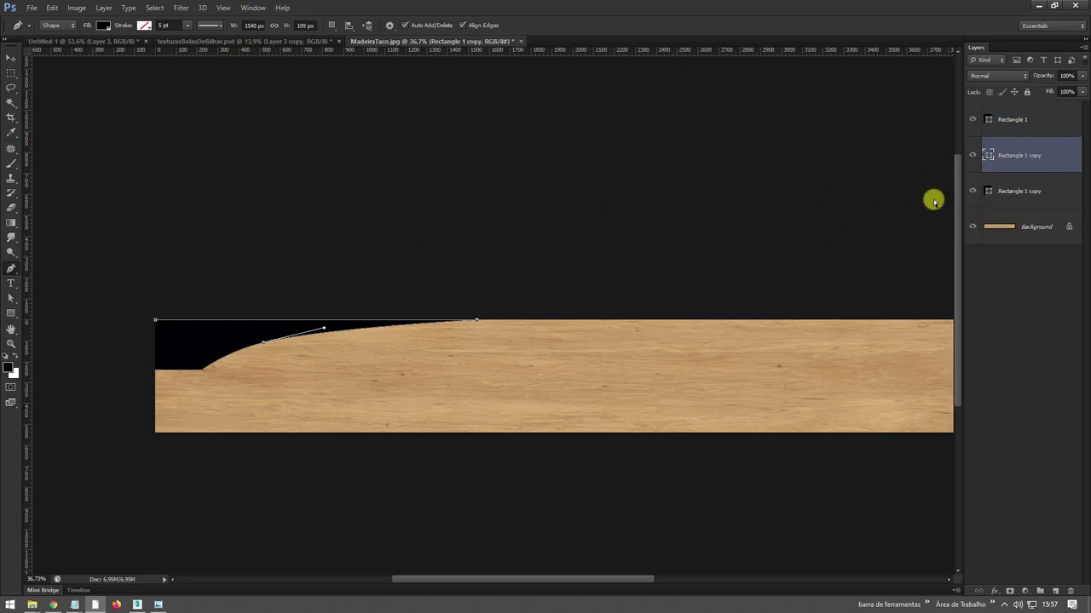
click(1063, 594)
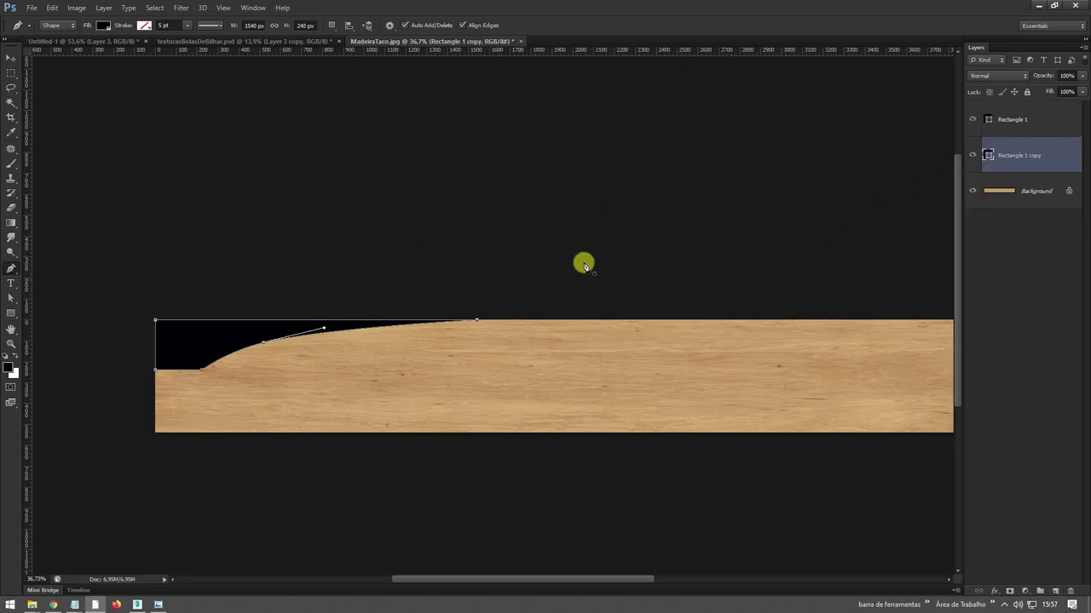
ctrl+drag(585, 265, 63, 433)
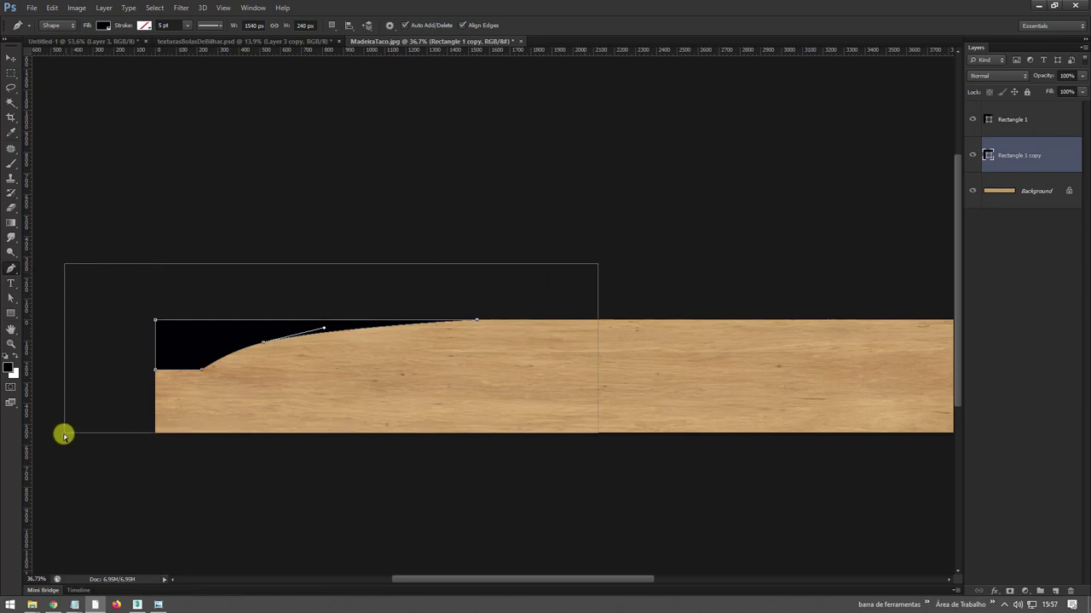
click(1069, 590)
click(1039, 120)
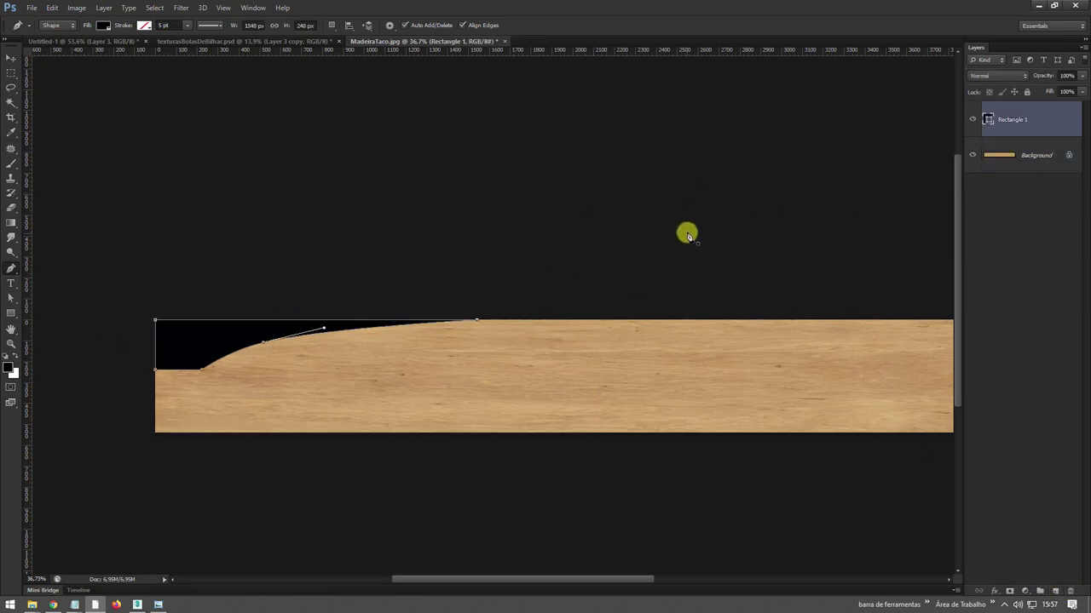
ctrl+drag(668, 244, 48, 451)
key(ctrl+j)
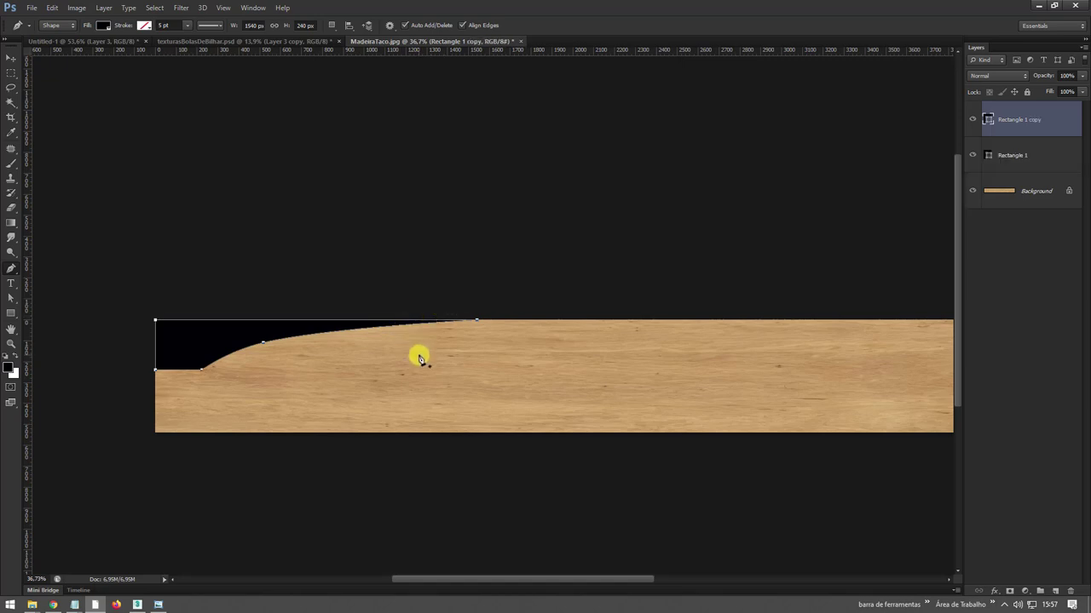
key(ctrl+t)
Flip the duplicated tip vertically and move it below the original.
right_click(382, 336)
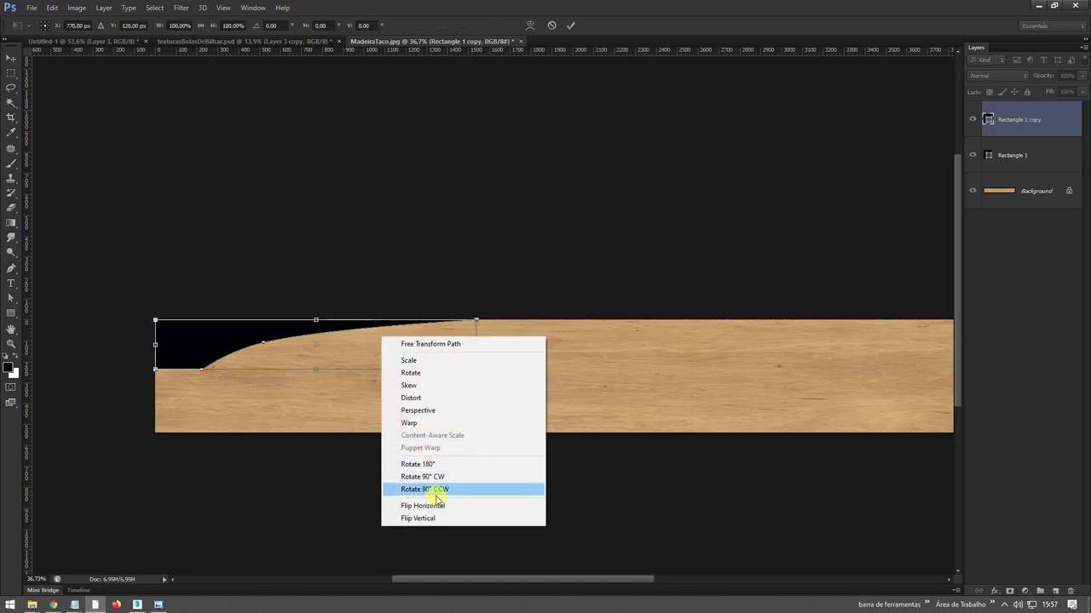
click(417, 518)
mouse_move(353, 348)
mouse_down()
mouse_move(356, 397)
mouse_move(329, 389)
mouse_up()
key(Return)
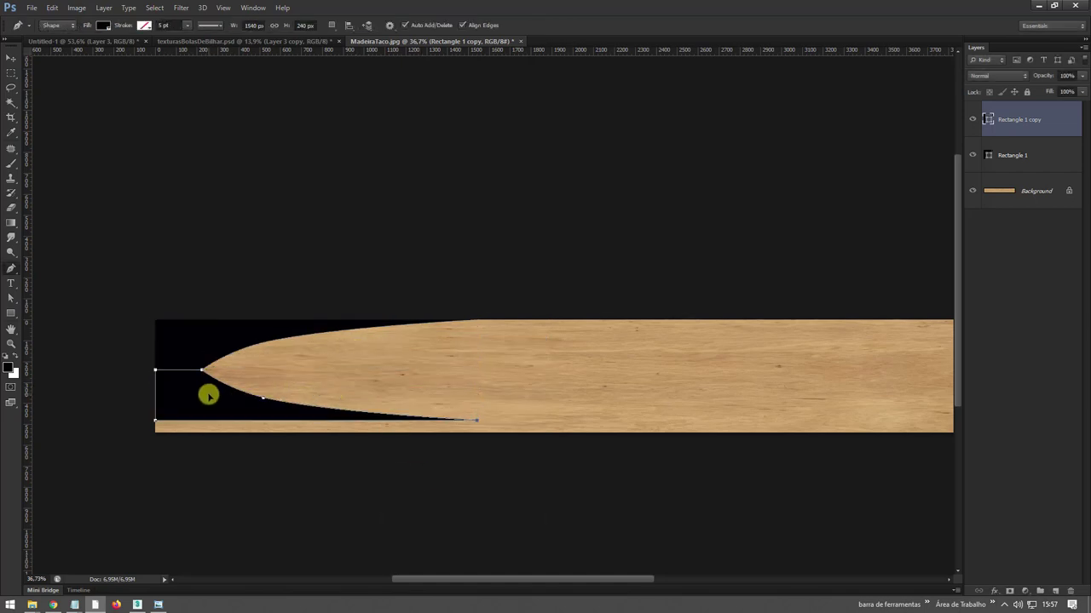
Scale both tip shapes together into the strip's upper half.
click(1033, 162)
shift+click(1038, 124)
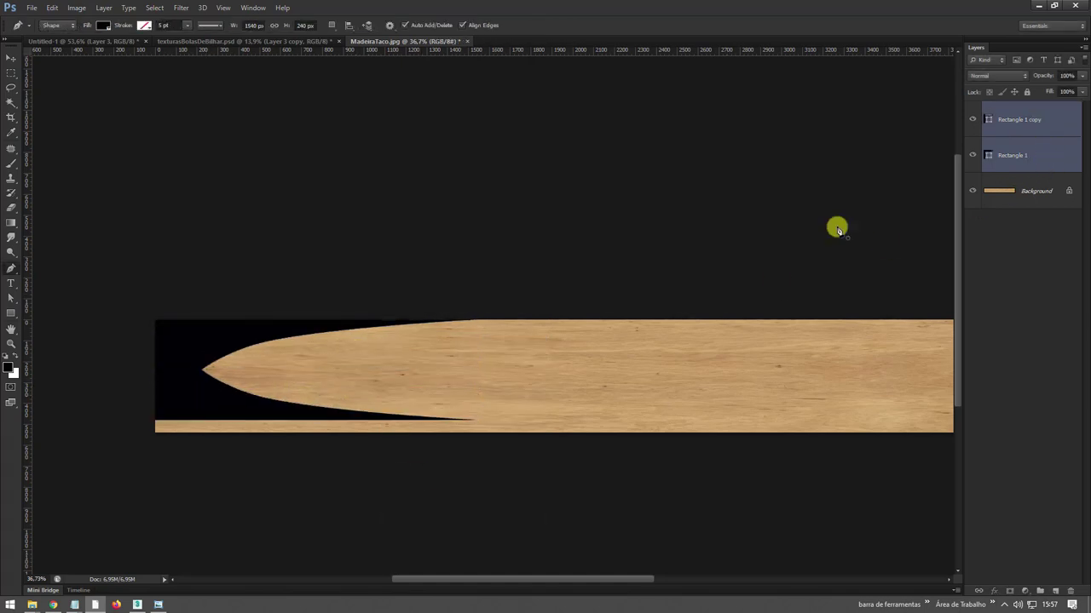
key(ctrl+t)
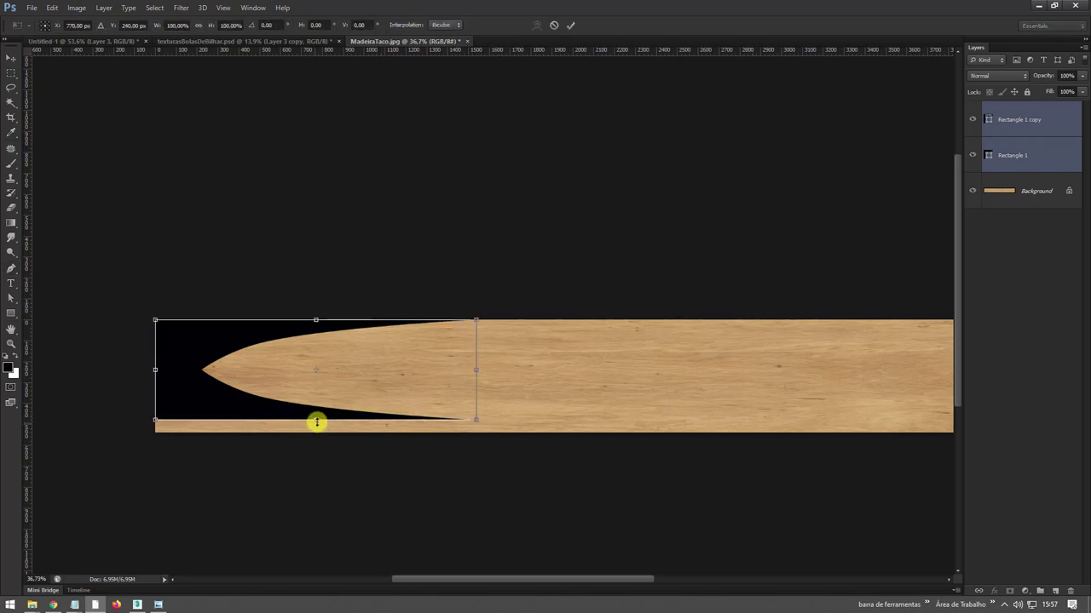
drag(316, 420, 316, 373)
key(Return)
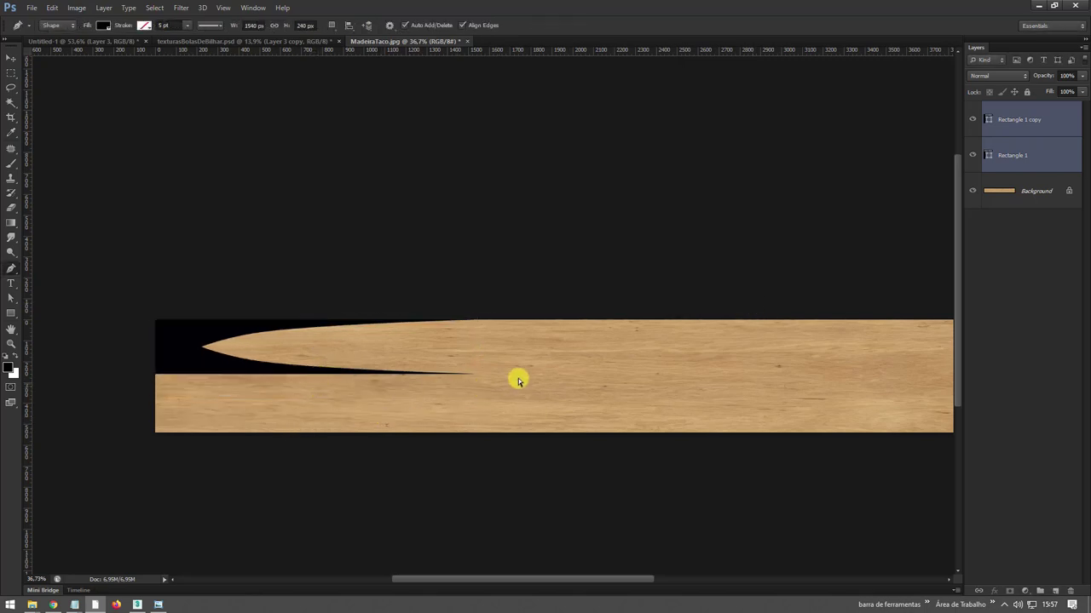
Duplicate the tip pair, move it to the lower half, and stretch all four tips to the bottom edge.
key(ctrl+j)
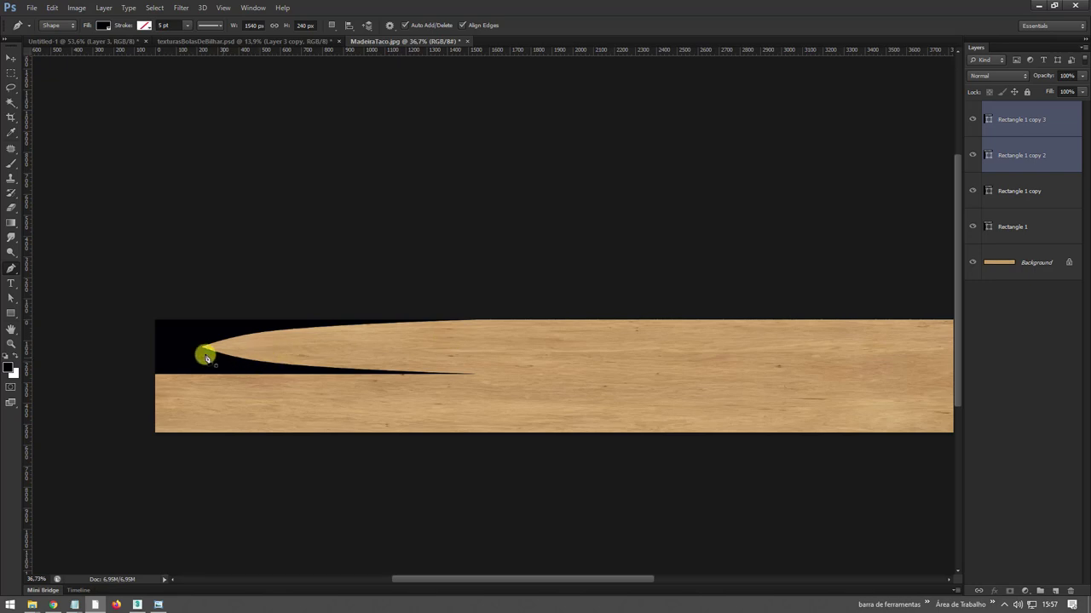
key(ctrl+t)
drag(204, 341, 204, 392)
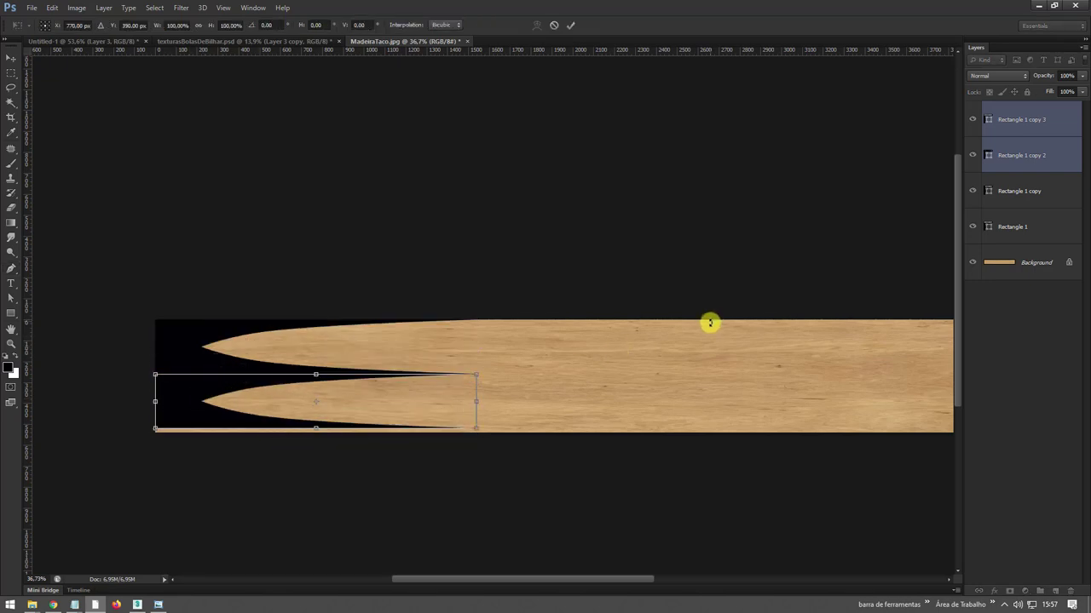
key(Return)
click(1012, 123)
shift+click(1030, 226)
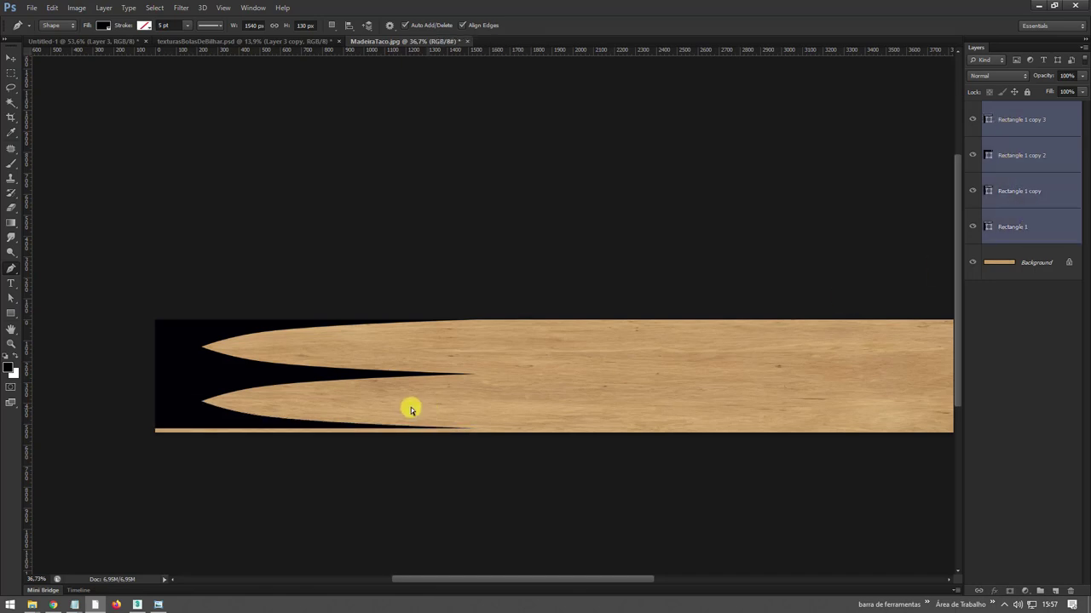
key(ctrl+t)
drag(316, 430, 313, 434)
Commit the tip stretch, overwrite MadeiraTaco.jpg as a JPEG, and return to 3ds Max.
key(Return)
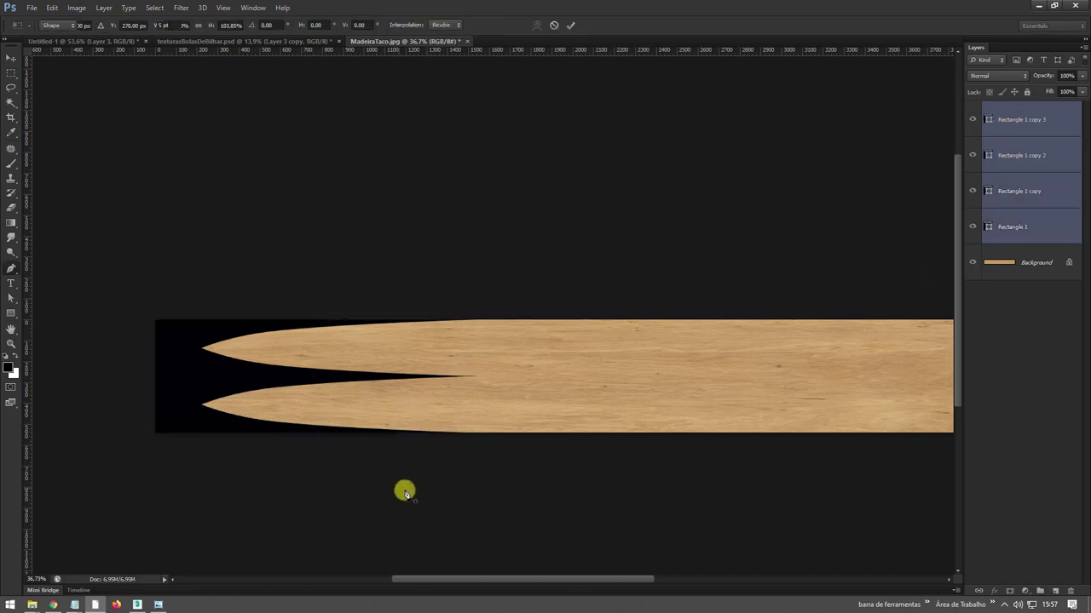
key(ctrl+shift+s)
click(485, 321)
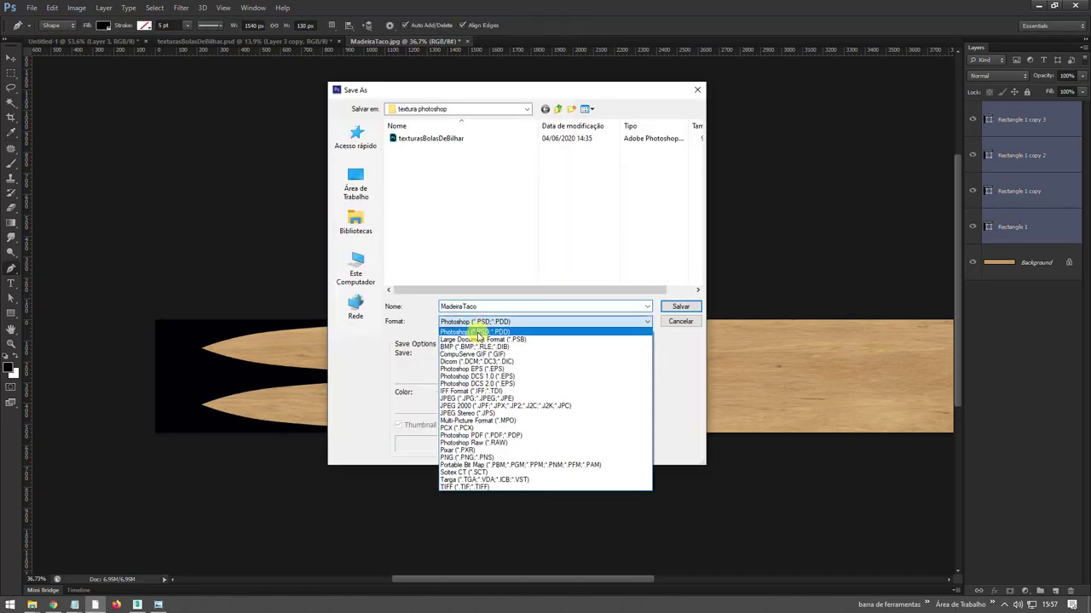
click(468, 392)
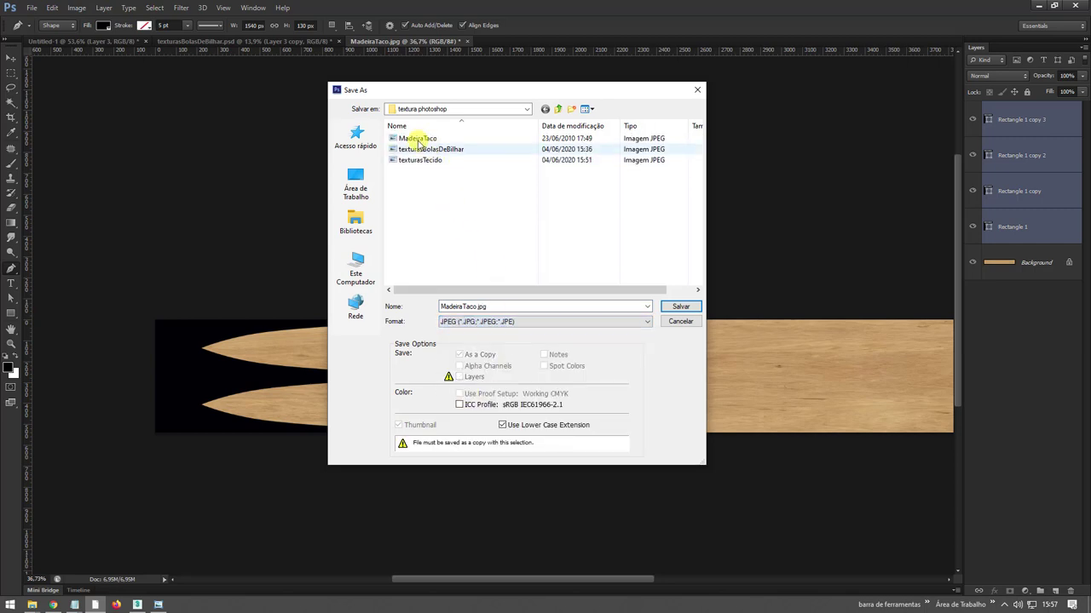
click(426, 139)
key(Return)
key(Return)
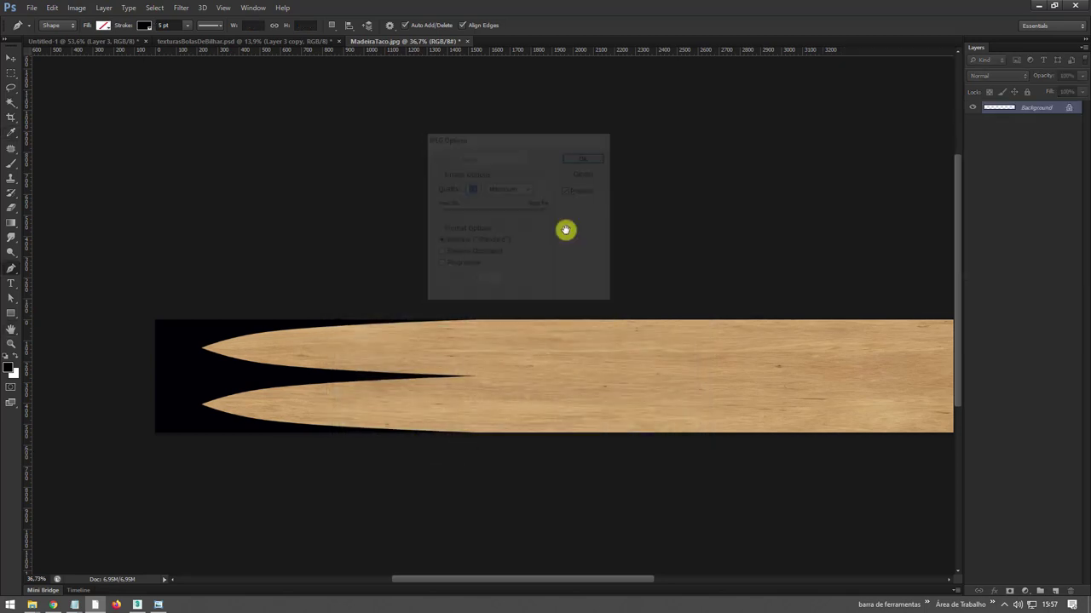
click(139, 600)
Orbit to view the upright cue side-on, preview the pool-ball image, then return to Photoshop.
mouse_move(484, 400)
alt+middle_down()
mouse_move(415, 297)
mouse_move(487, 340)
mouse_move(419, 348)
mouse_move(460, 399)
alt+middle_up()
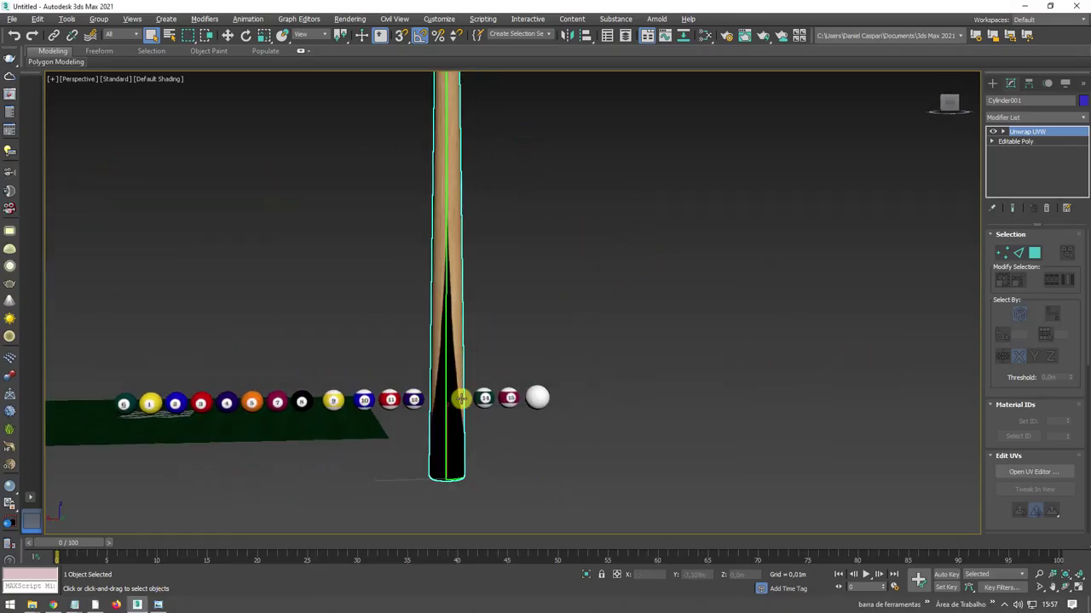
click(159, 605)
click(158, 605)
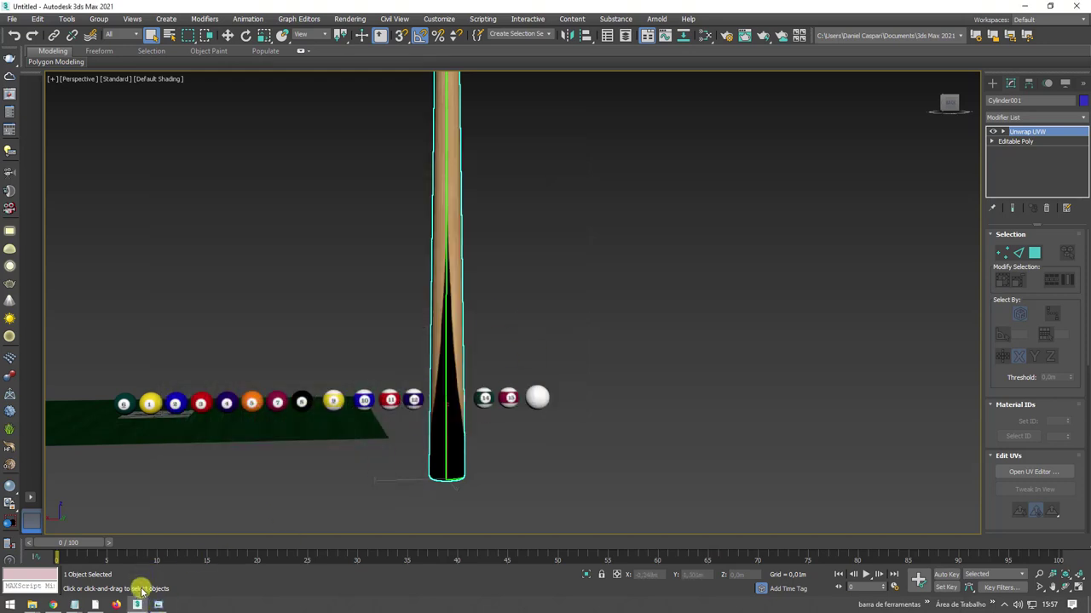
mouse_move(136, 605)
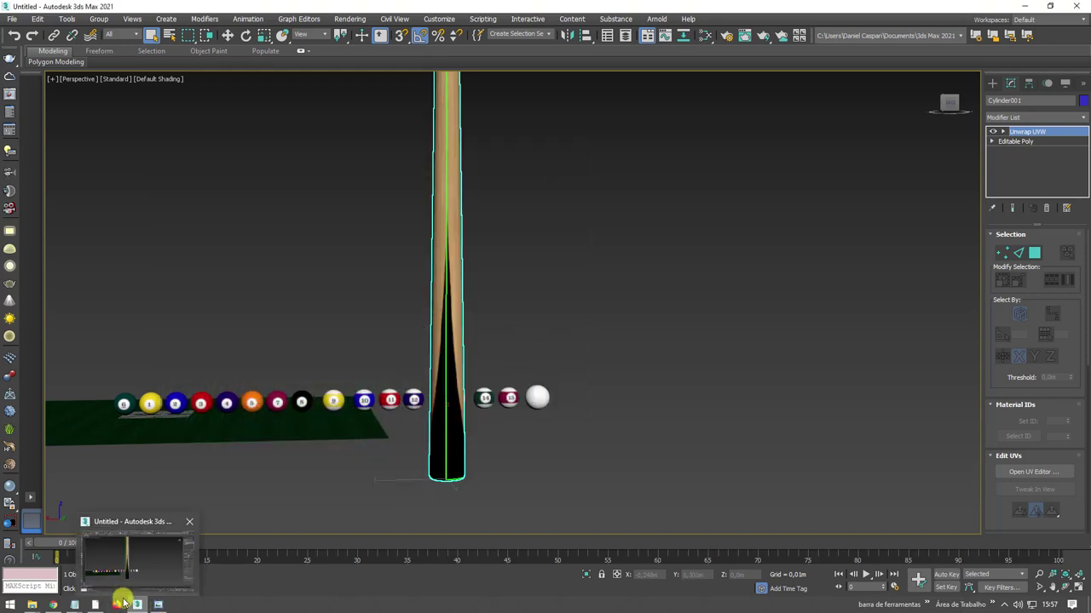
click(138, 605)
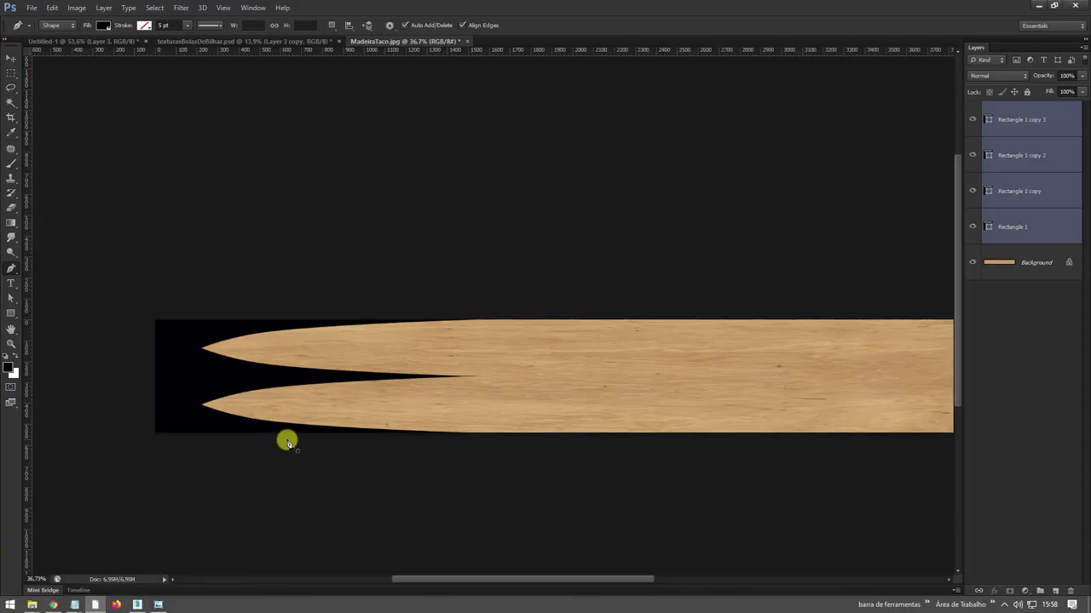
Free Transform the black tip shapes narrower and shorter.
key(ctrl+t)
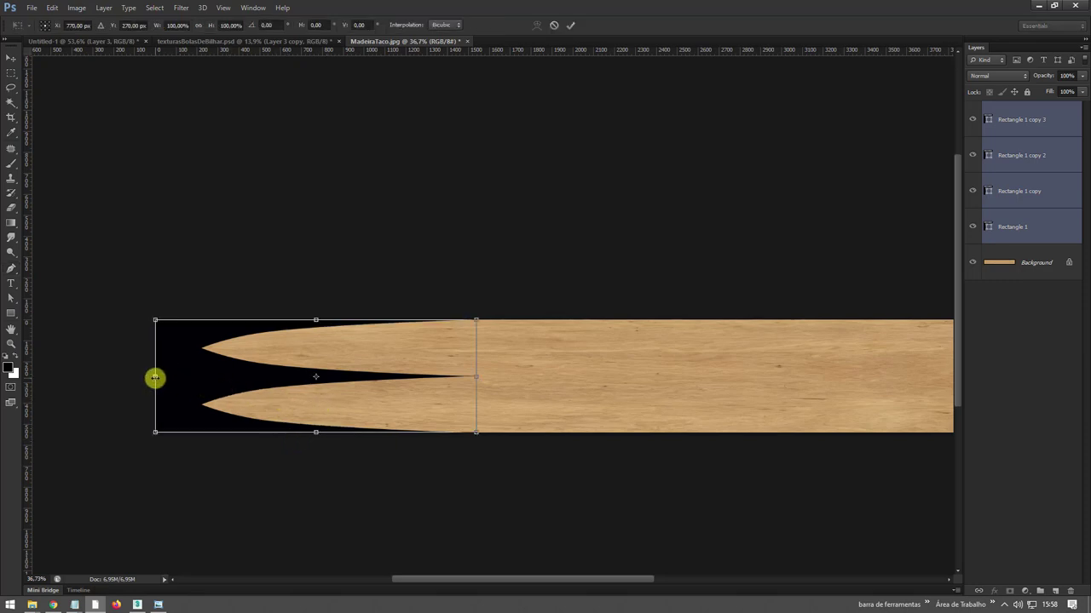
drag(154, 378, 267, 380)
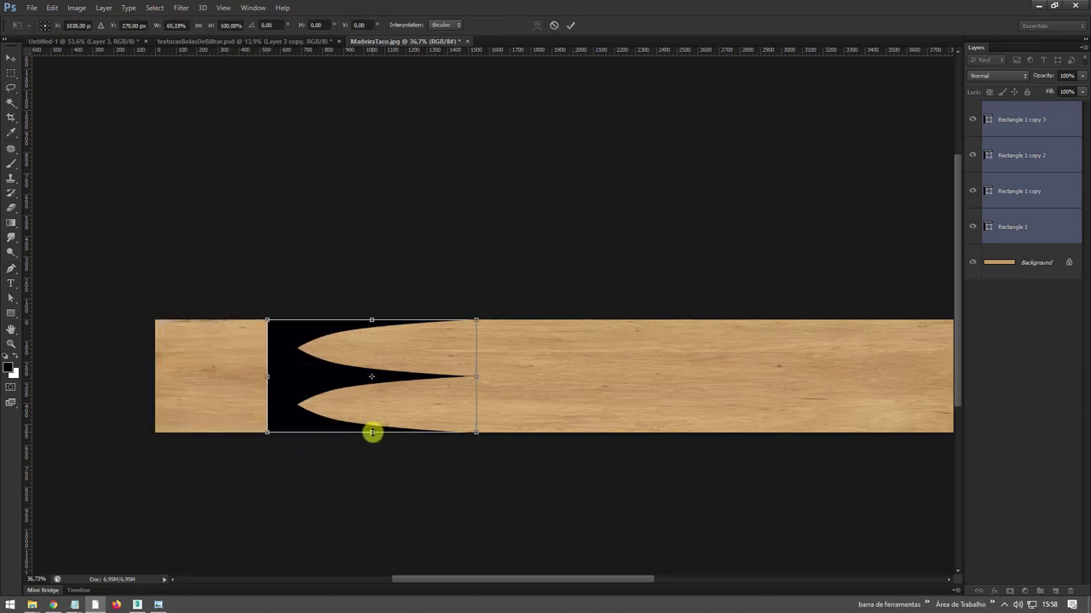
drag(372, 432, 372, 386)
key(Return)
Duplicate the lower tip pair (Rectangle 1 copy 2 and copy 3) and move it down as a third point.
click(1036, 162)
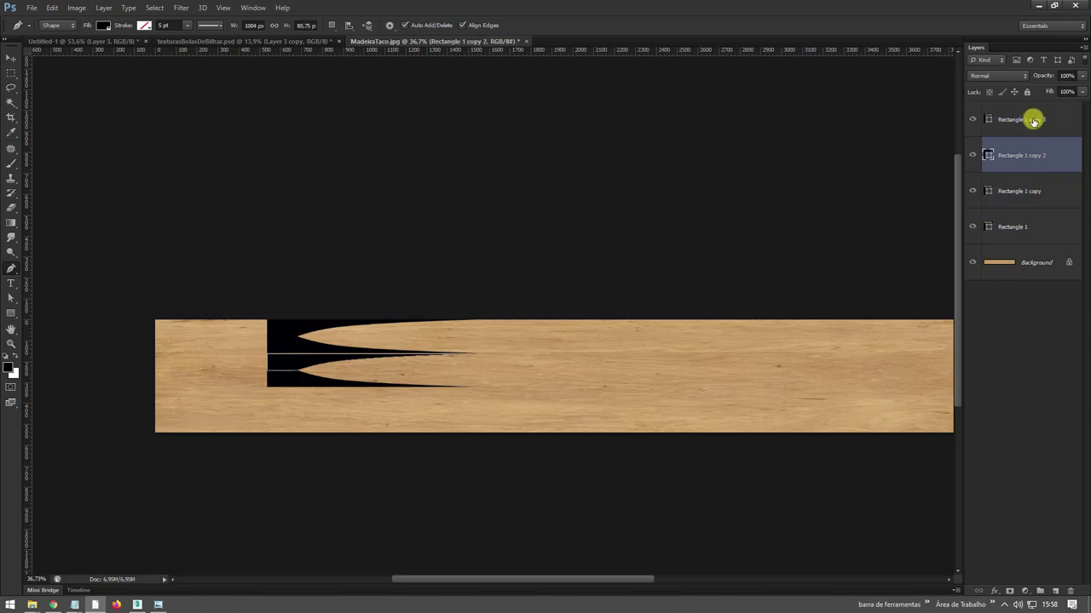
shift+click(1031, 118)
key(ctrl+j)
key(ctrl+t)
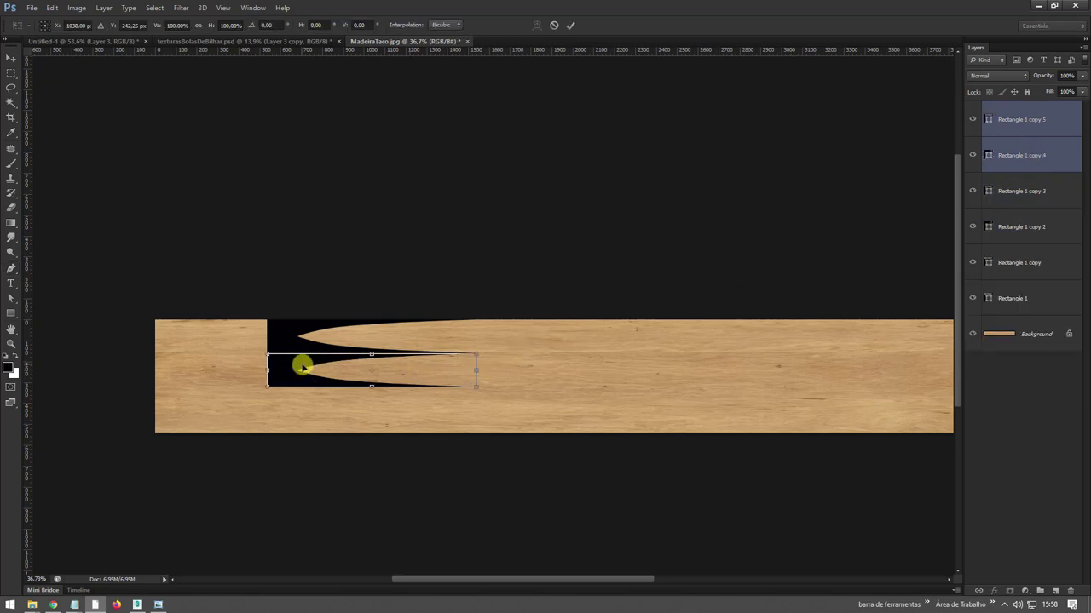
mouse_move(299, 366)
mouse_down()
mouse_move(299, 409)
mouse_move(301, 397)
mouse_up()
key(Return)
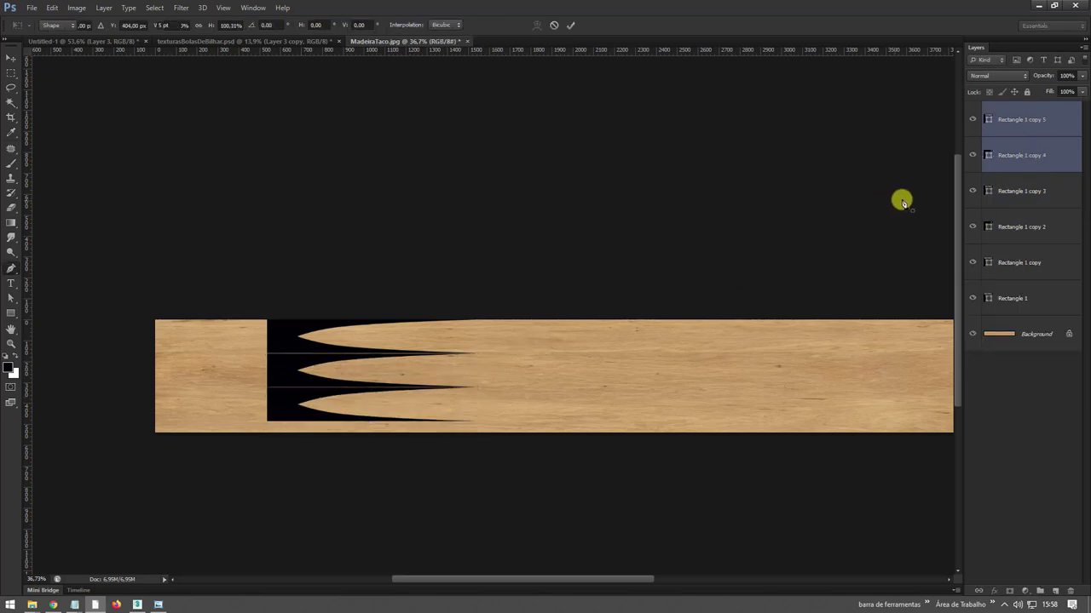
Stretch all three tips down to fill the strip, then draw a black rectangle over the left end.
ctrl+click(1012, 162)
shift+click(1022, 291)
key(ctrl+t)
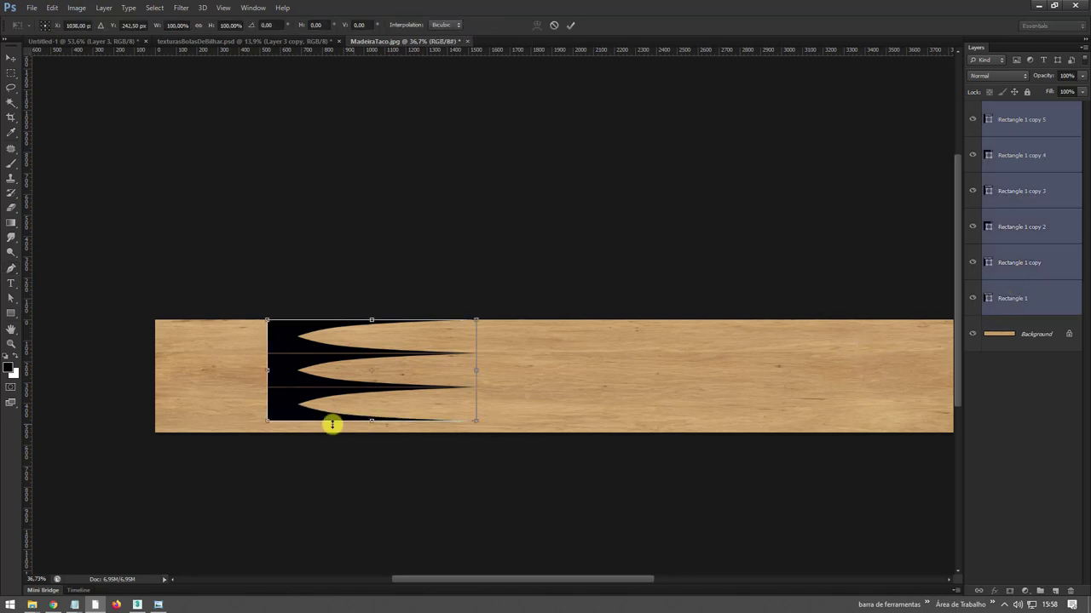
drag(372, 420, 367, 440)
key(Return)
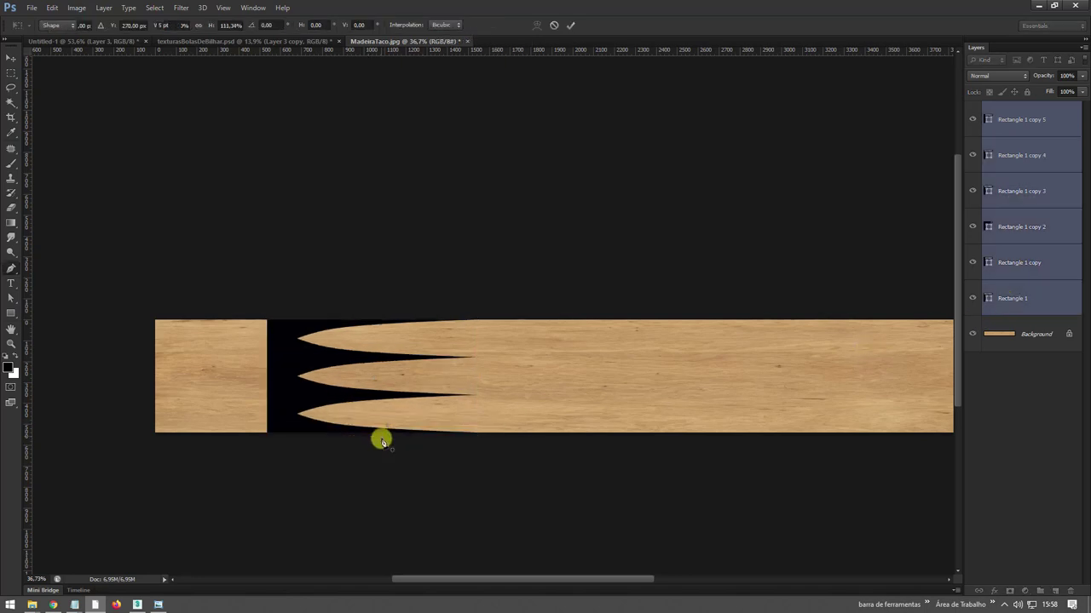
key(p)
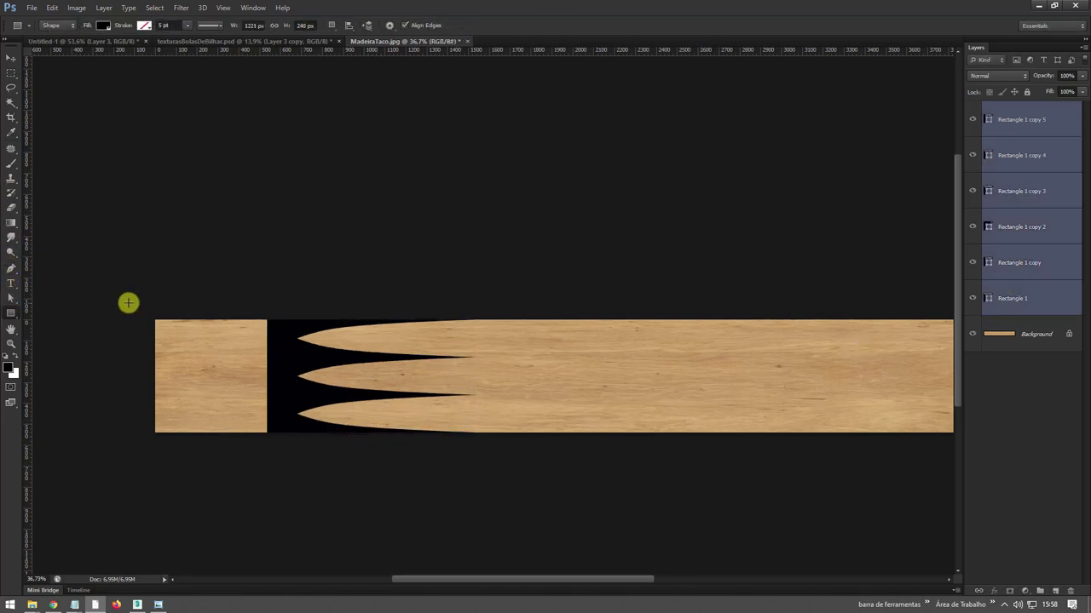
drag(225, 381, 274, 443)
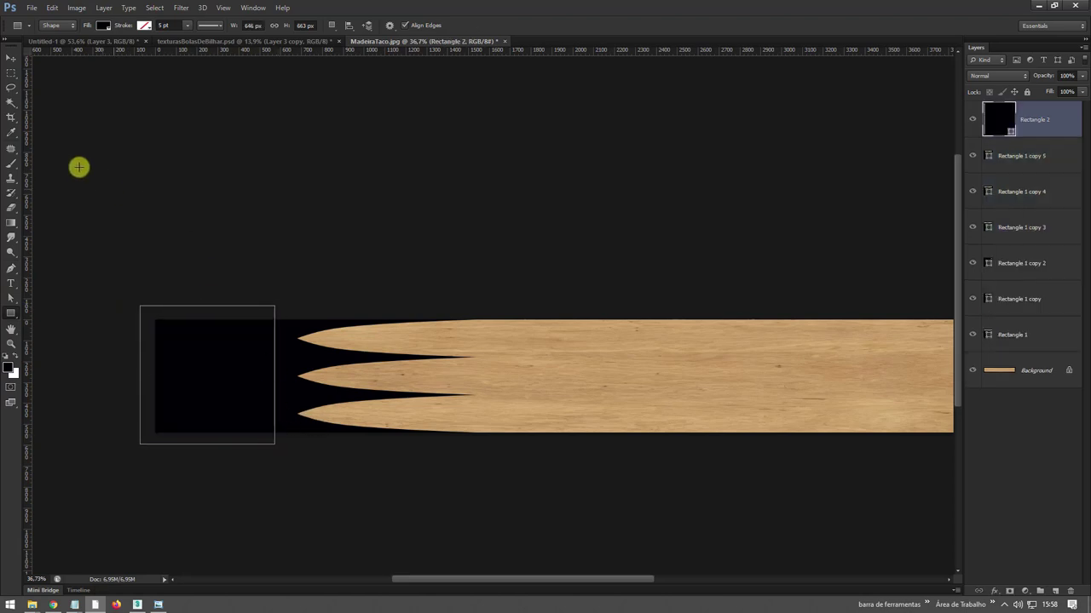
Save the texture as JPEG MadeiraTaco.jpg at Maximum quality 12 and switch back to 3ds Max.
click(10, 63)
click(159, 148)
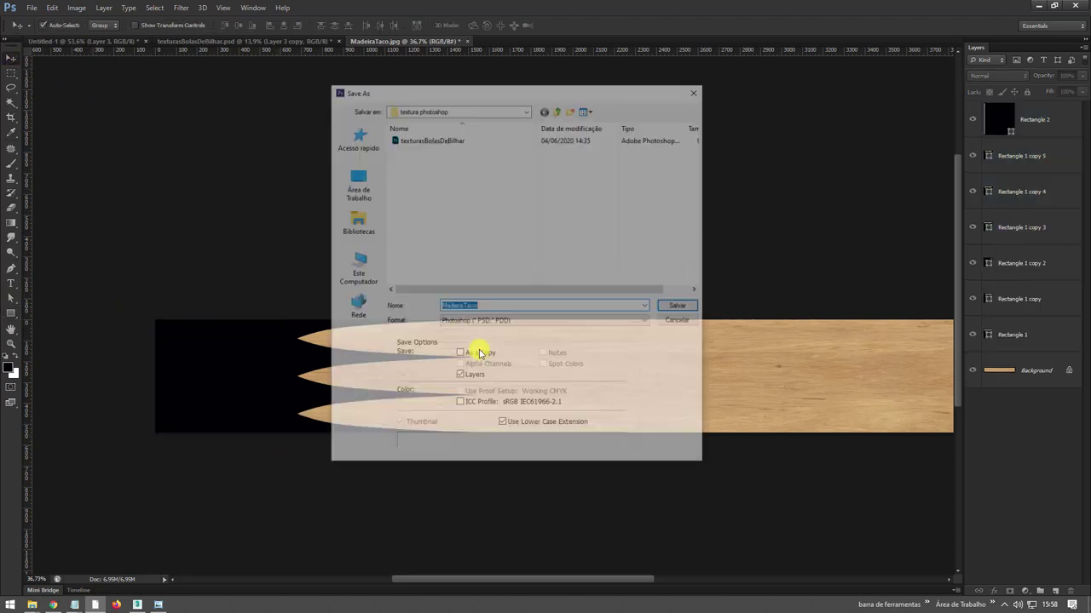
key(ctrl+shift+s)
click(488, 329)
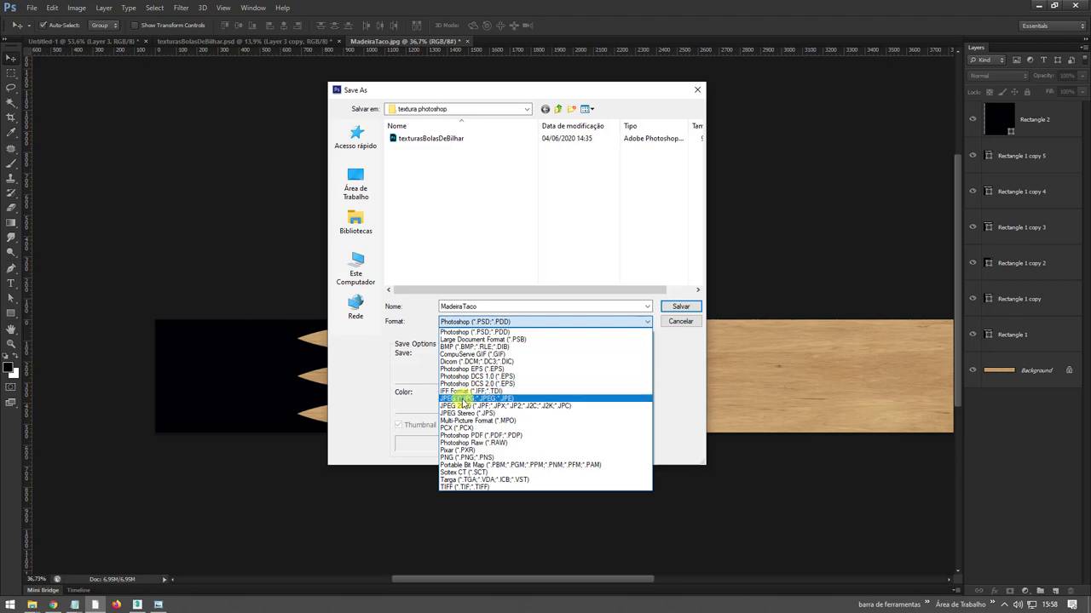
click(475, 384)
key(Return)
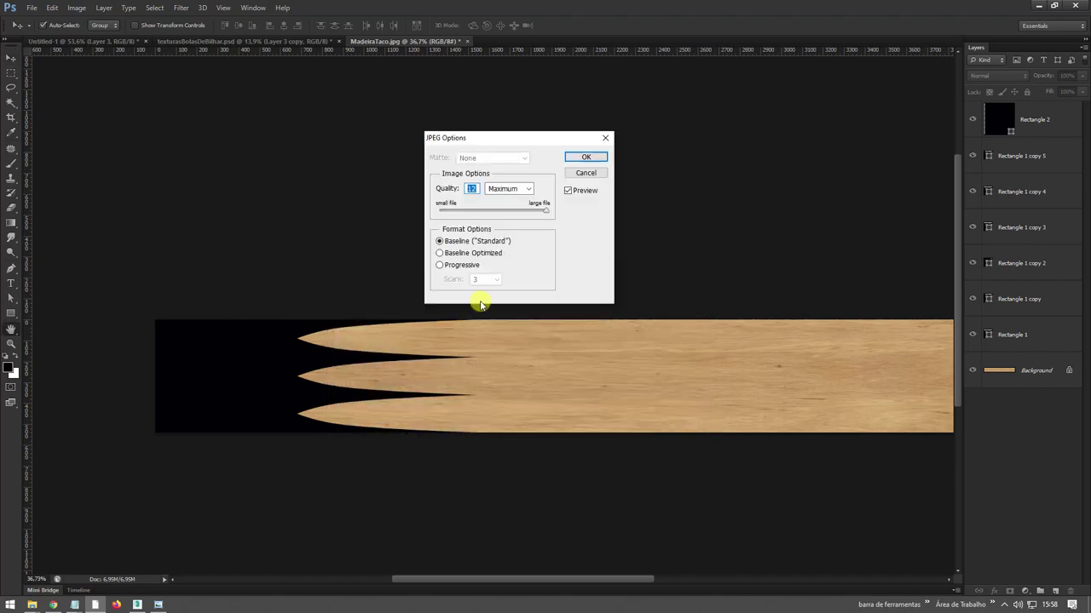
key(Return)
click(141, 605)
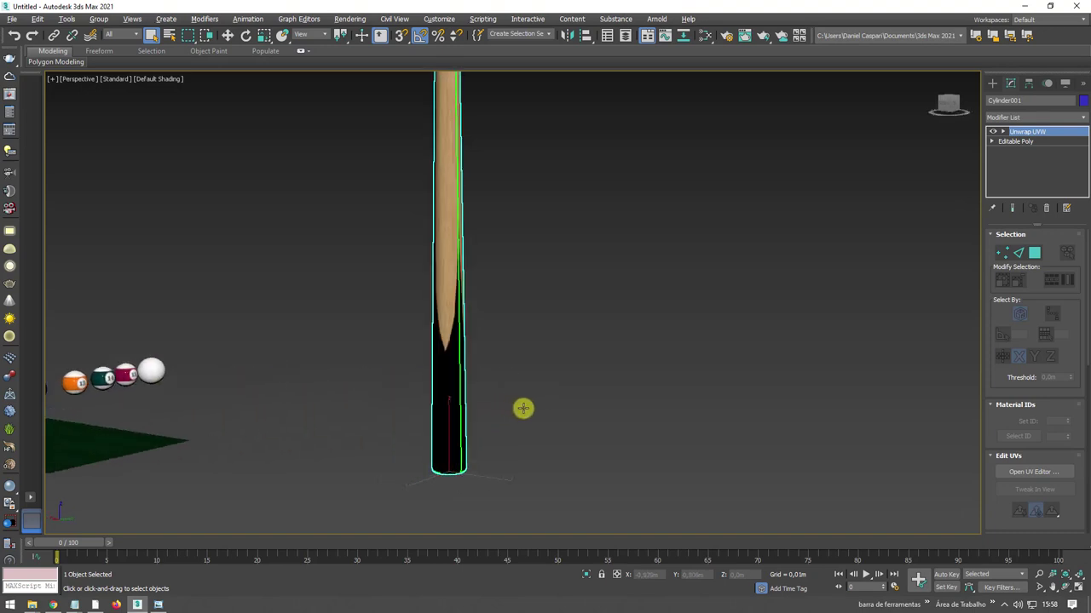
Zoom in on the cue's tip and select only its end-cap faces in Unwrap UVW.
mouse_move(522, 408)
alt+middle_down()
mouse_move(706, 418)
mouse_move(779, 367)
mouse_move(613, 447)
mouse_move(491, 340)
alt+middle_up()
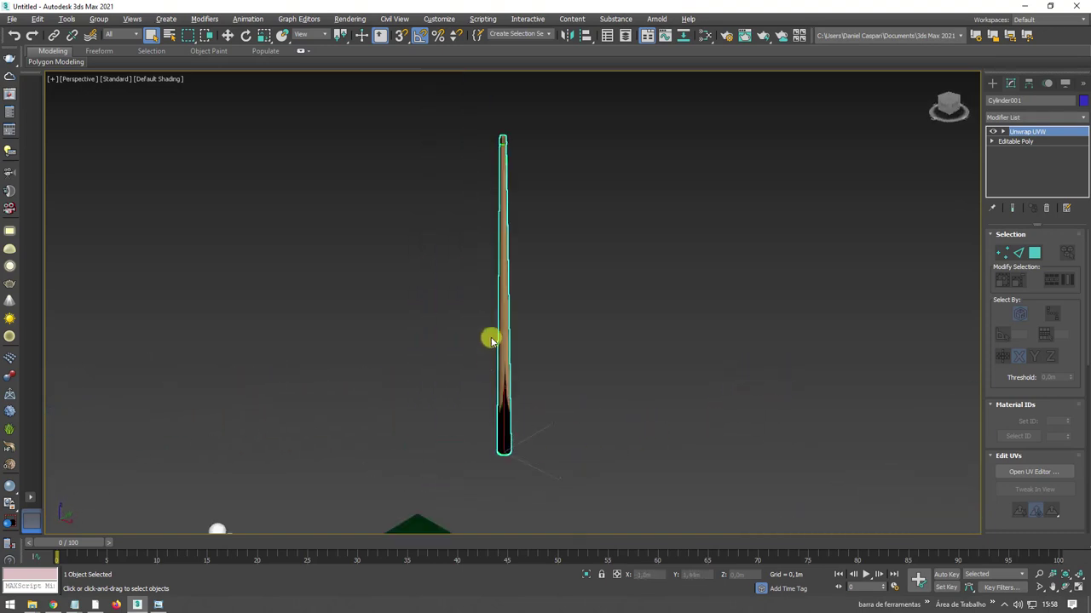
middle_drag(536, 146, 523, 251)
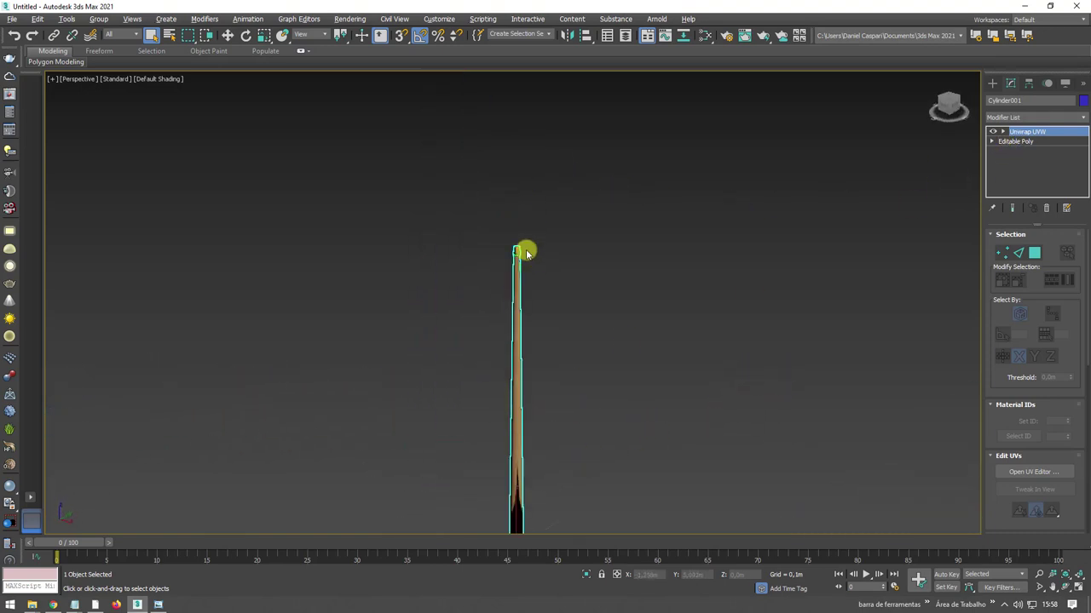
scroll(485, 258, up, 5)
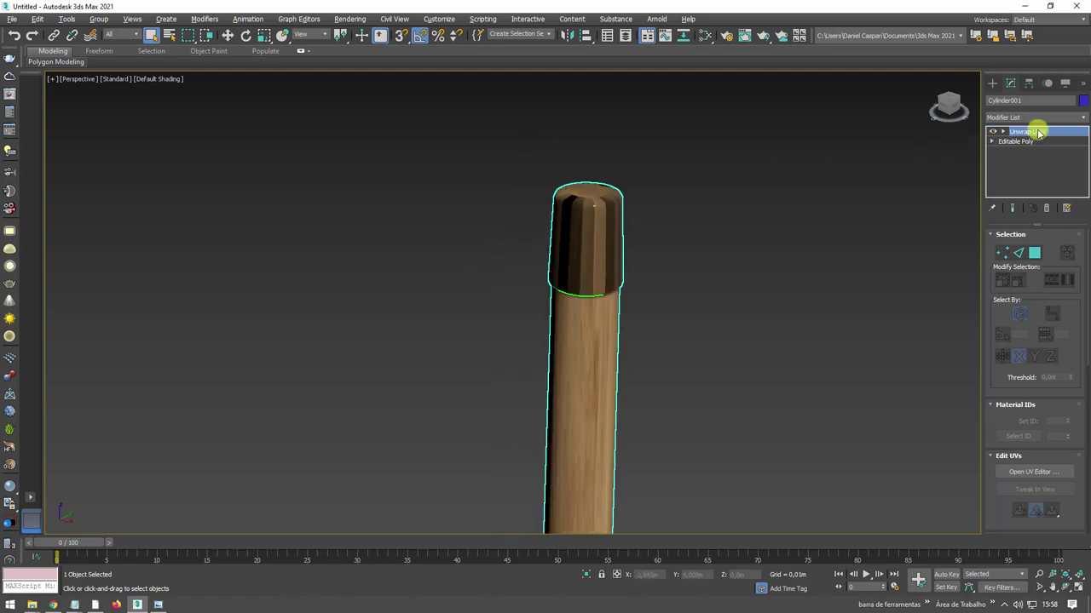
click(1036, 254)
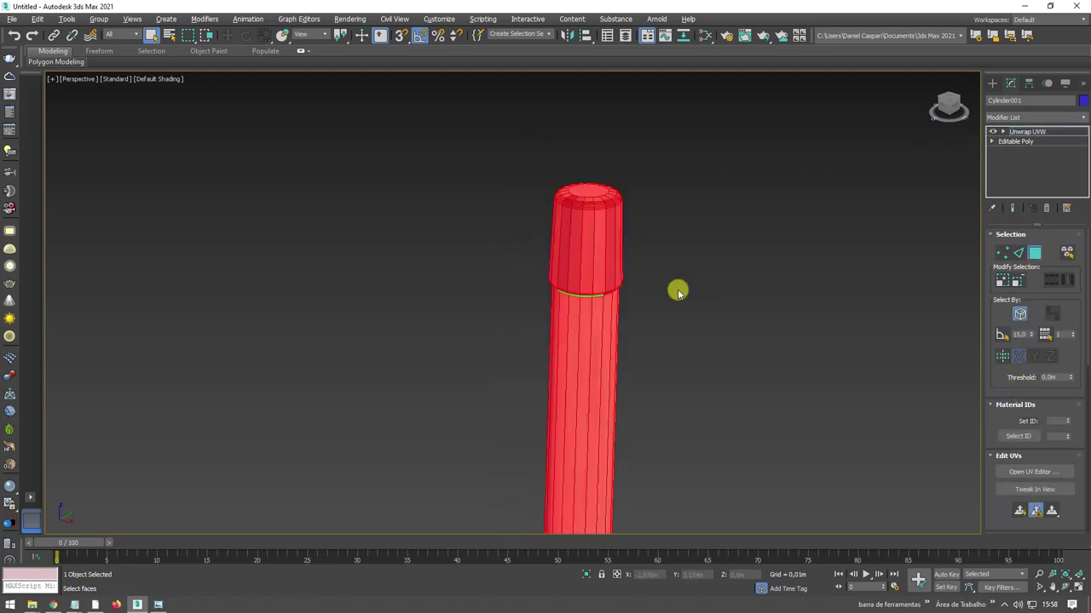
alt+middle_drag(677, 290, 672, 280)
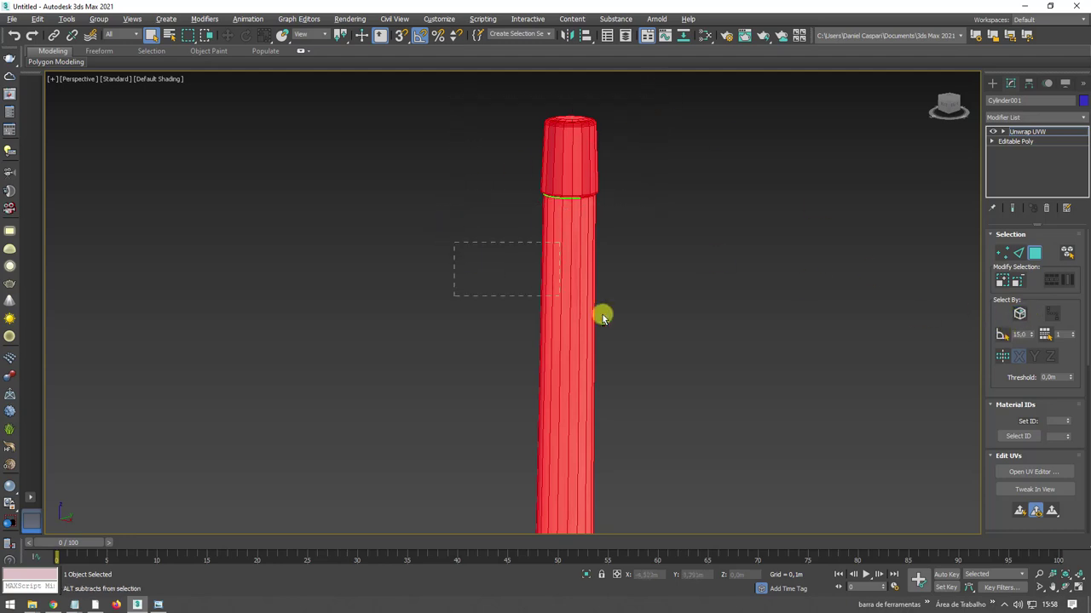
alt+drag(602, 317, 715, 316)
click(722, 278)
key(ctrl+a)
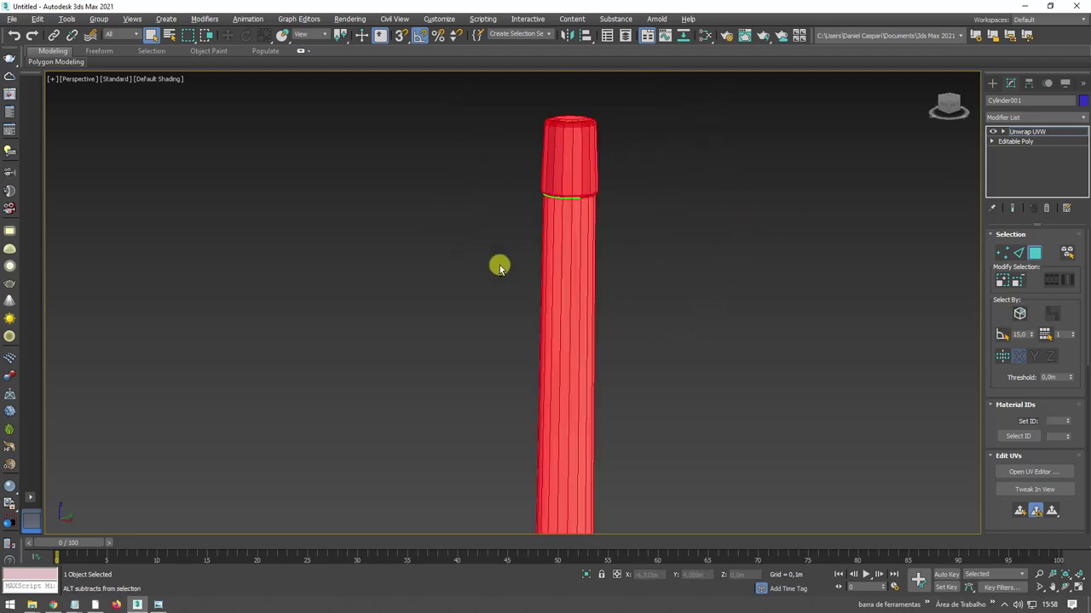
alt+drag(500, 263, 789, 395)
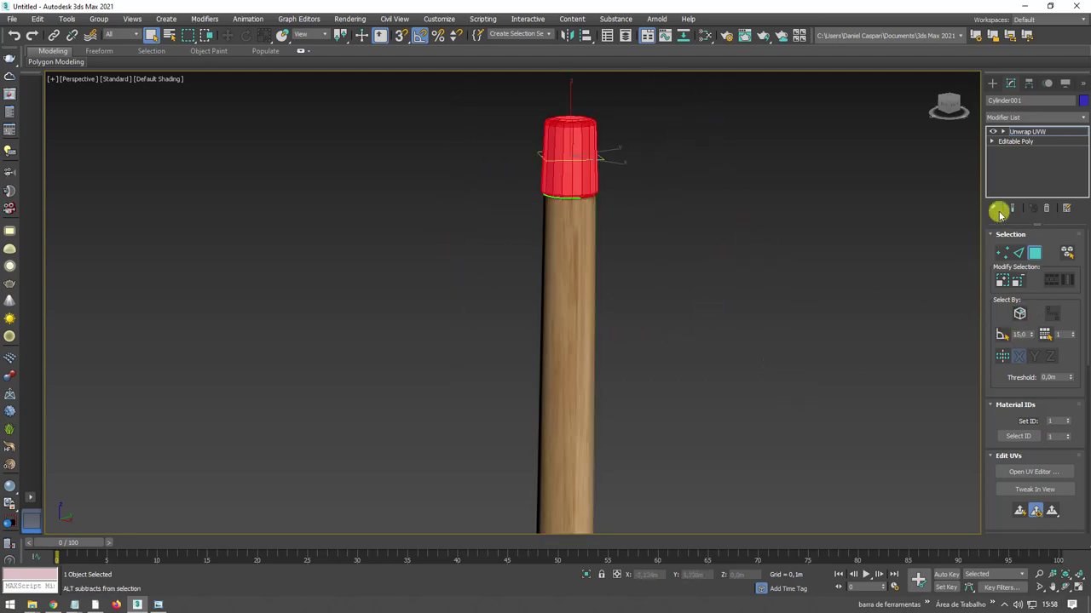
In the UV Editor, stretch the shaft UVs over the wood texture.
click(1034, 473)
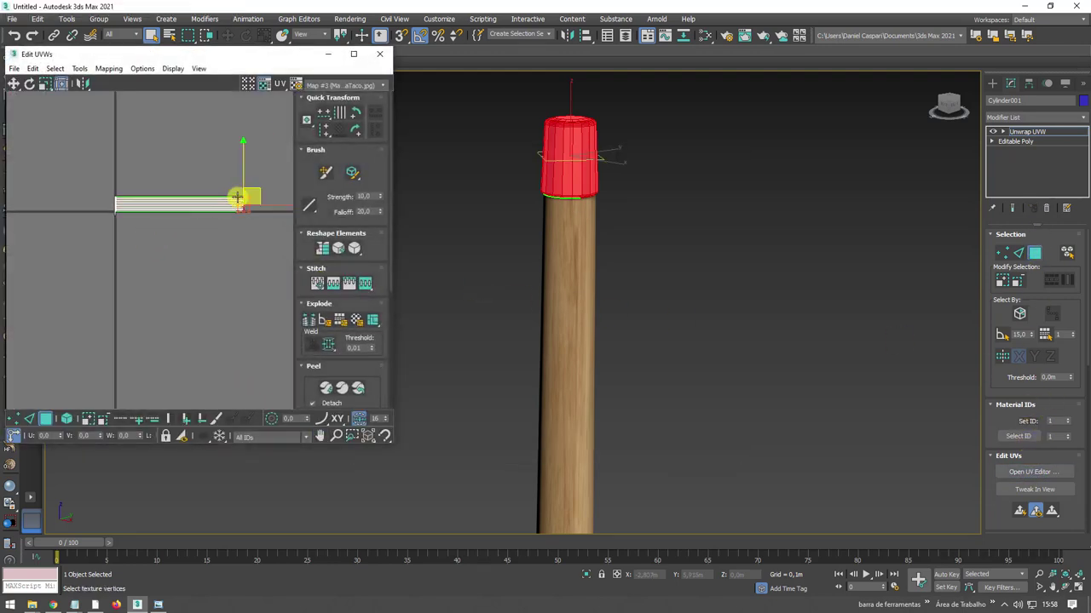
drag(237, 198, 235, 225)
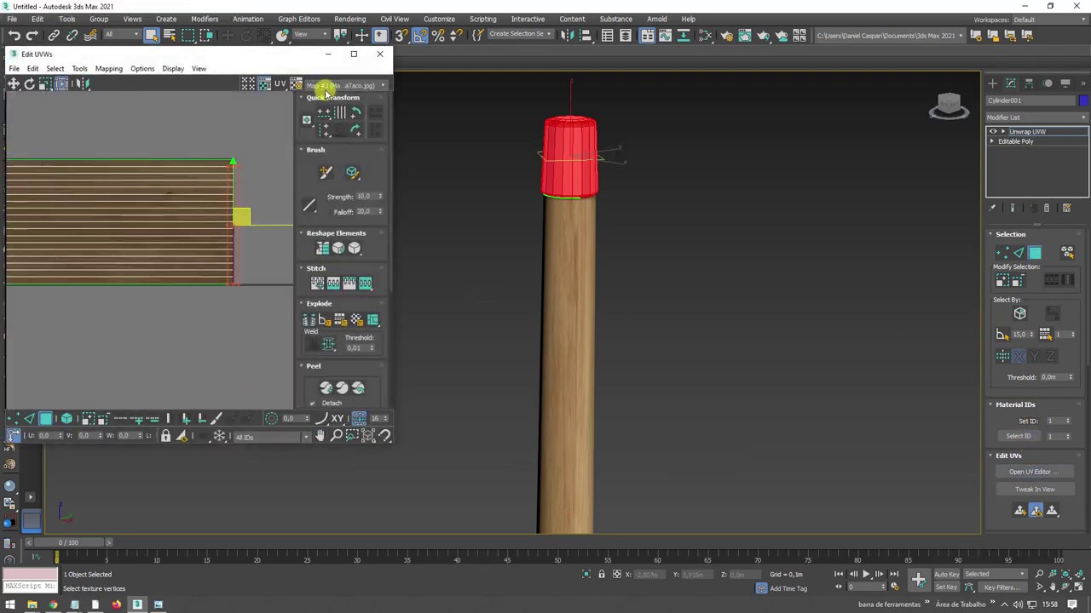
scroll(179, 183, down, 5)
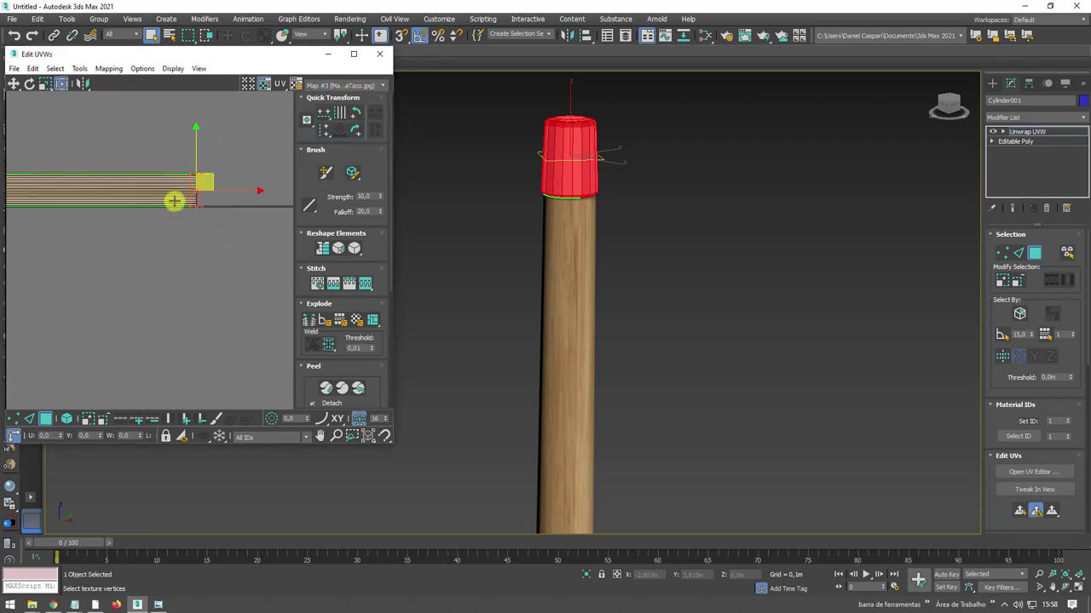
middle_drag(174, 201, 228, 223)
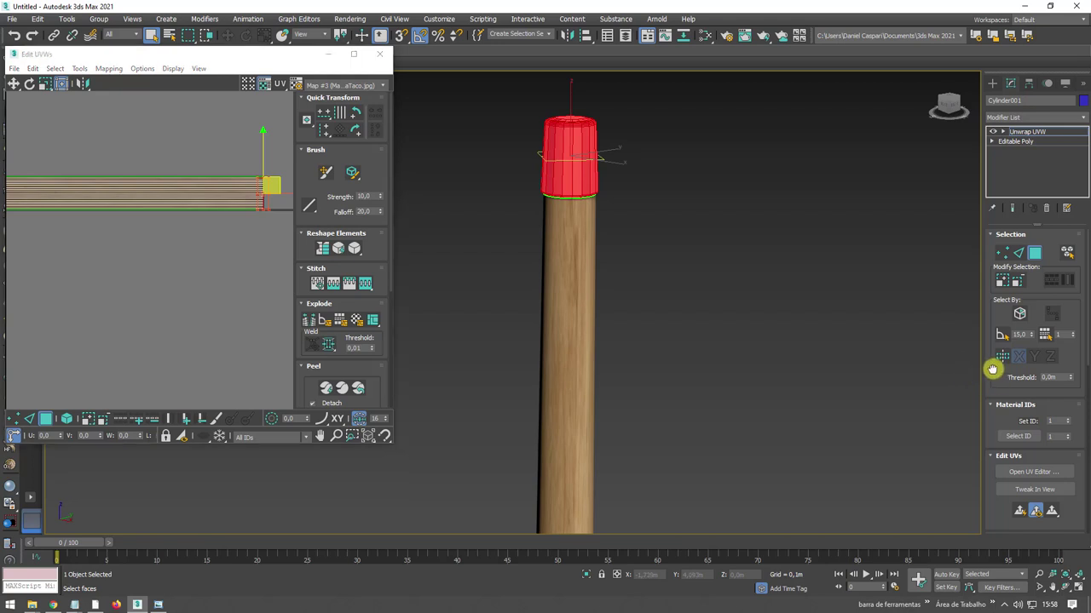
drag(992, 369, 992, 159)
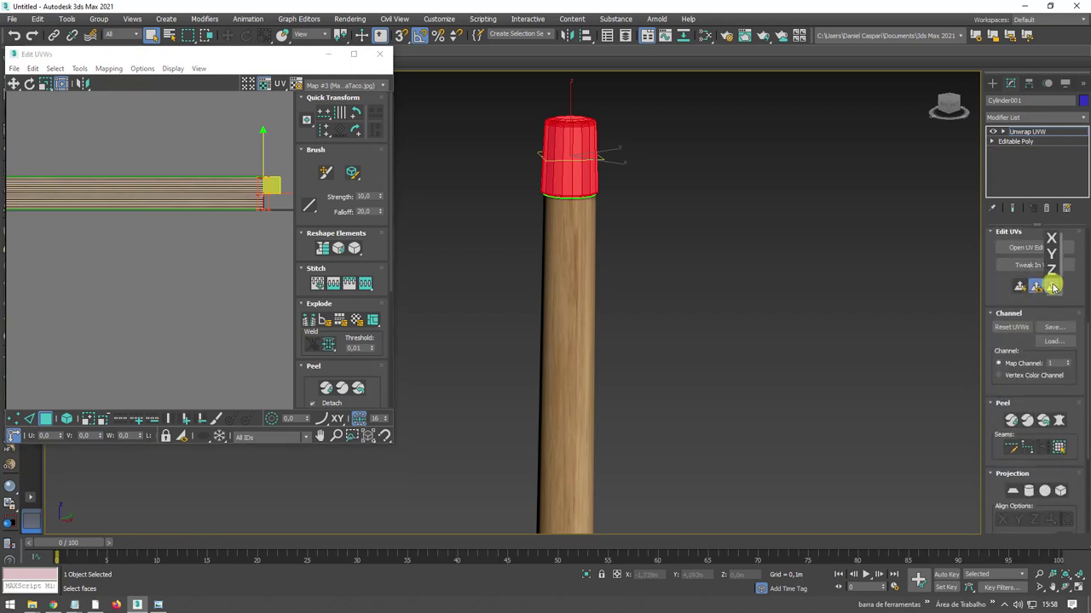
Planar-map the cap faces along Z, scale them onto the black area, and close the editor.
click(1019, 286)
scroll(196, 208, down, 4)
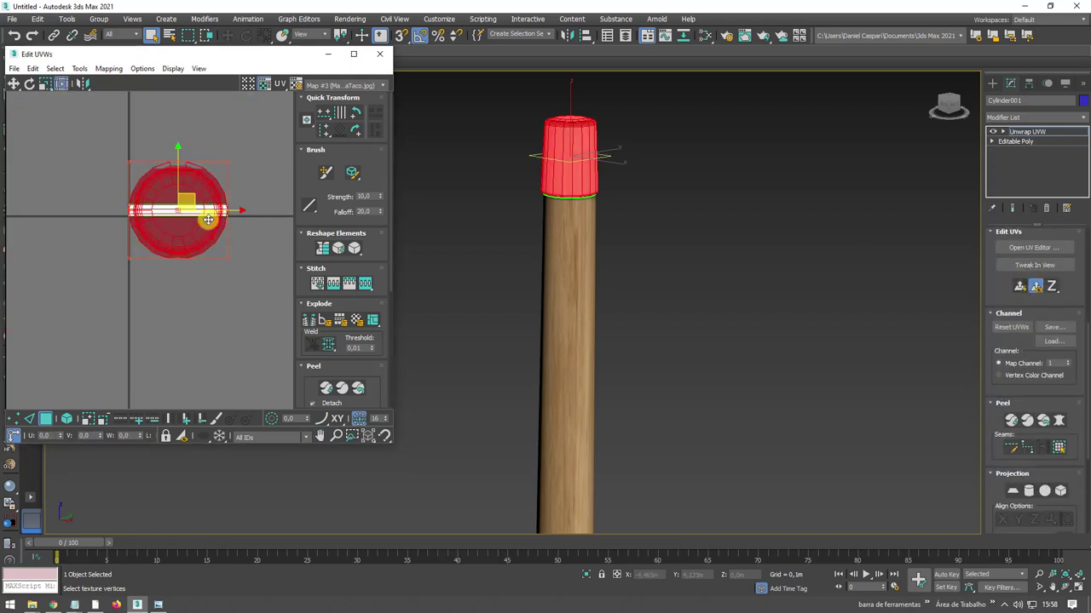
middle_drag(140, 194, 167, 187)
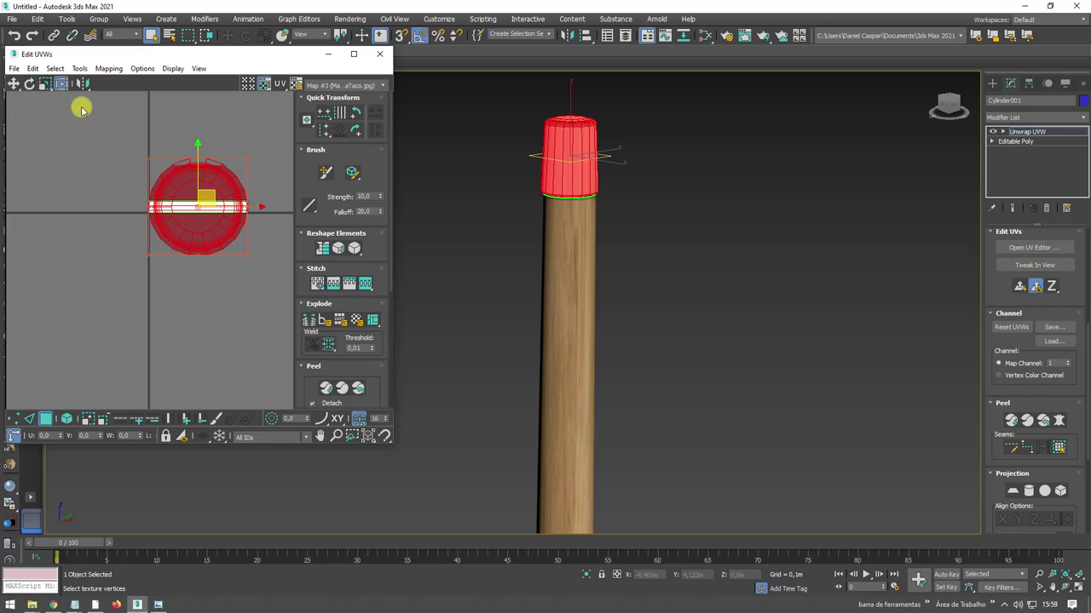
drag(190, 177, 207, 272)
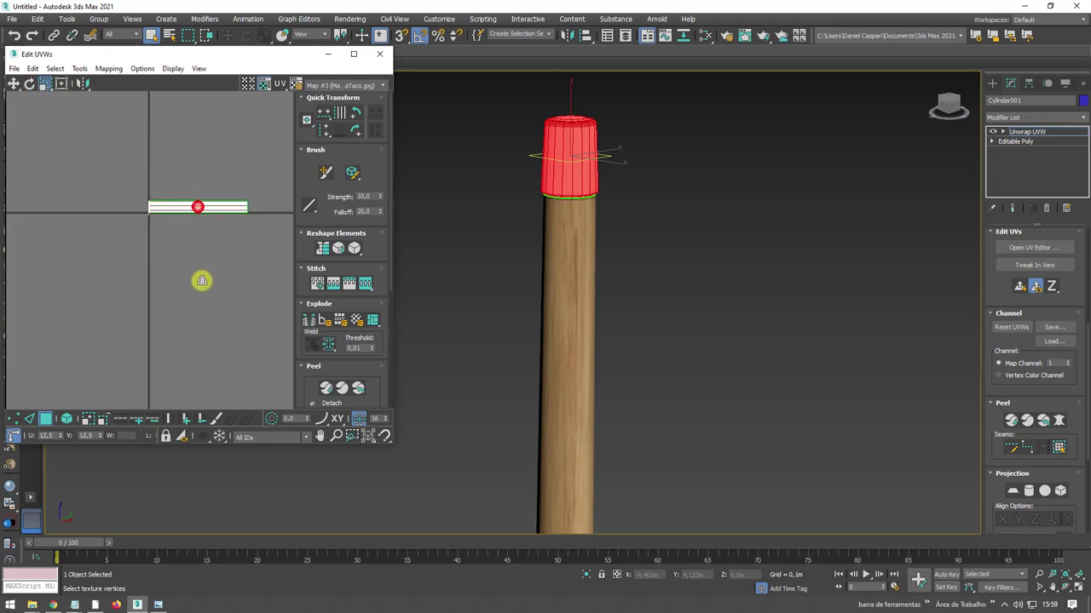
scroll(198, 208, up, 2)
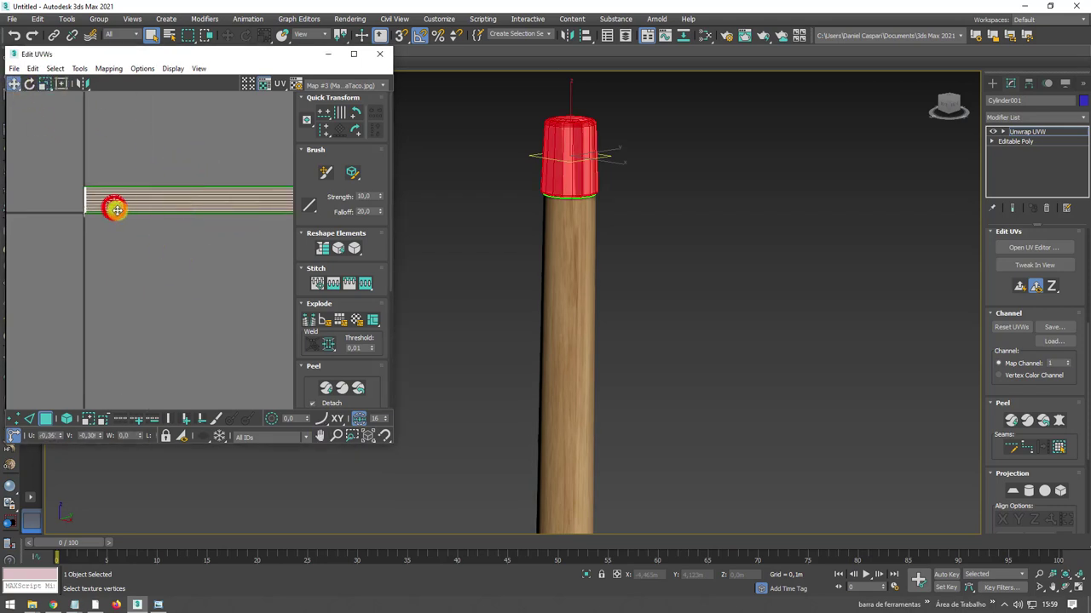
scroll(93, 205, up, 4)
scroll(90, 206, up, 1)
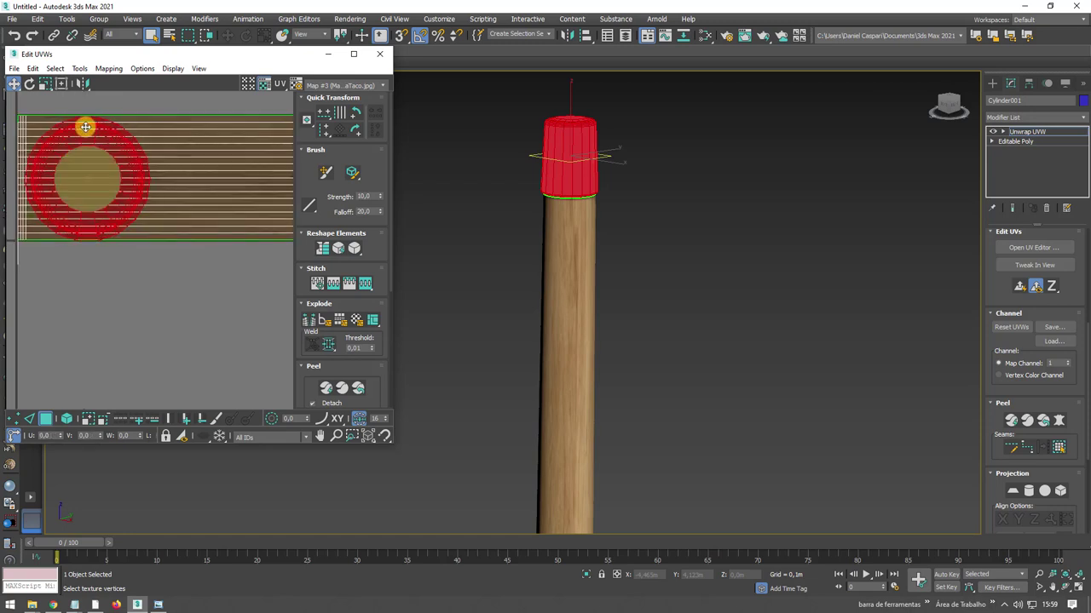
click(45, 83)
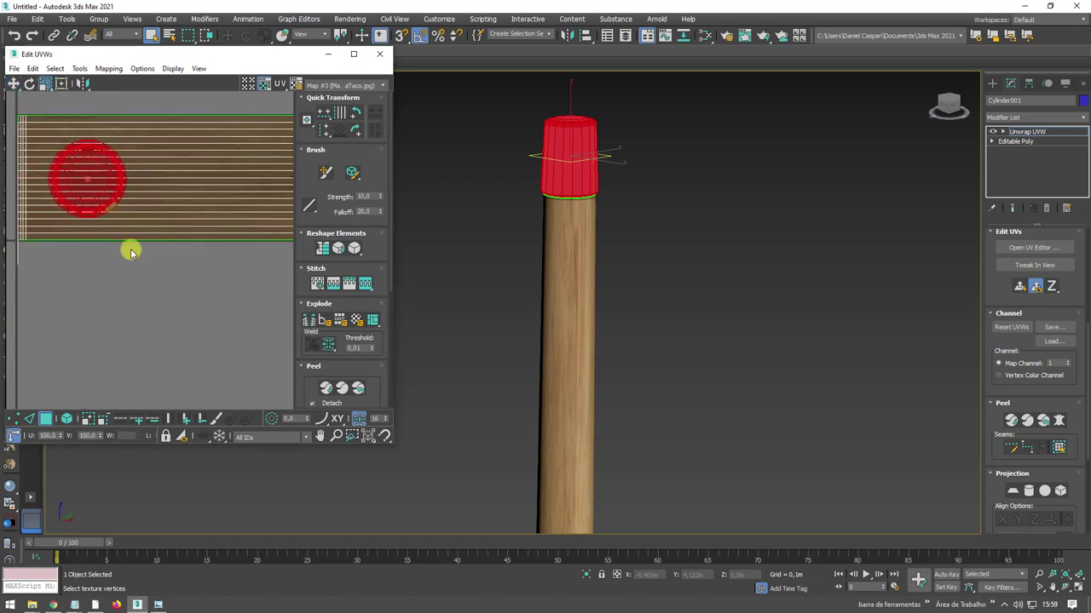
click(523, 248)
mouse_move(524, 248)
middle_down()
mouse_move(571, 199)
mouse_move(978, 164)
middle_up()
click(388, 54)
click(1037, 132)
Convert the cue to Editable Poly and rotate it 95° on Y to lie flat.
middle_drag(864, 187, 735, 216)
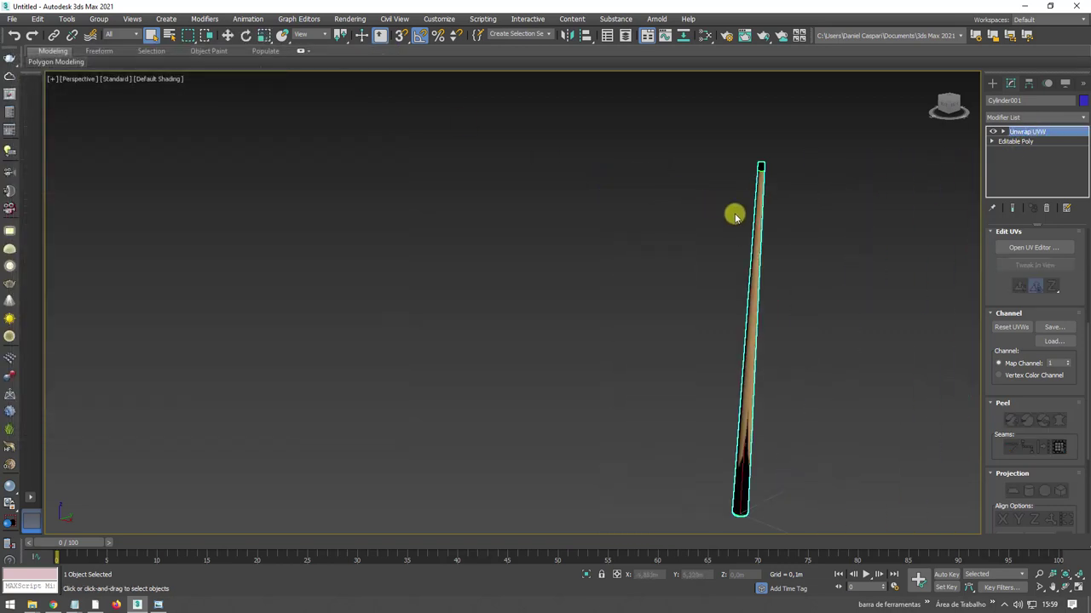
right_click(757, 262)
mouse_move(803, 383)
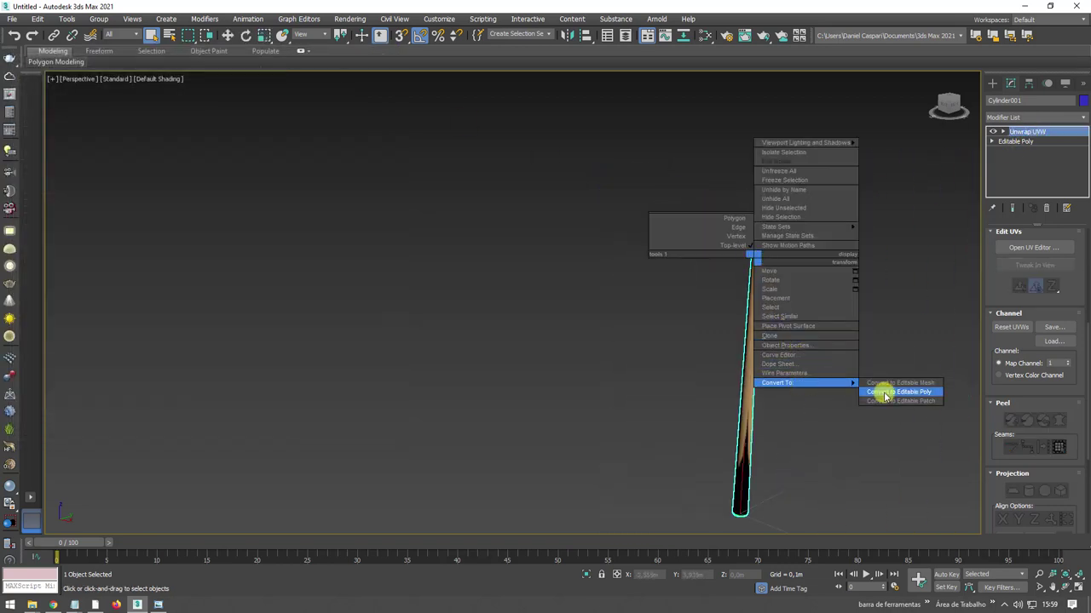
click(886, 396)
scroll(665, 307, down, 5)
key(e)
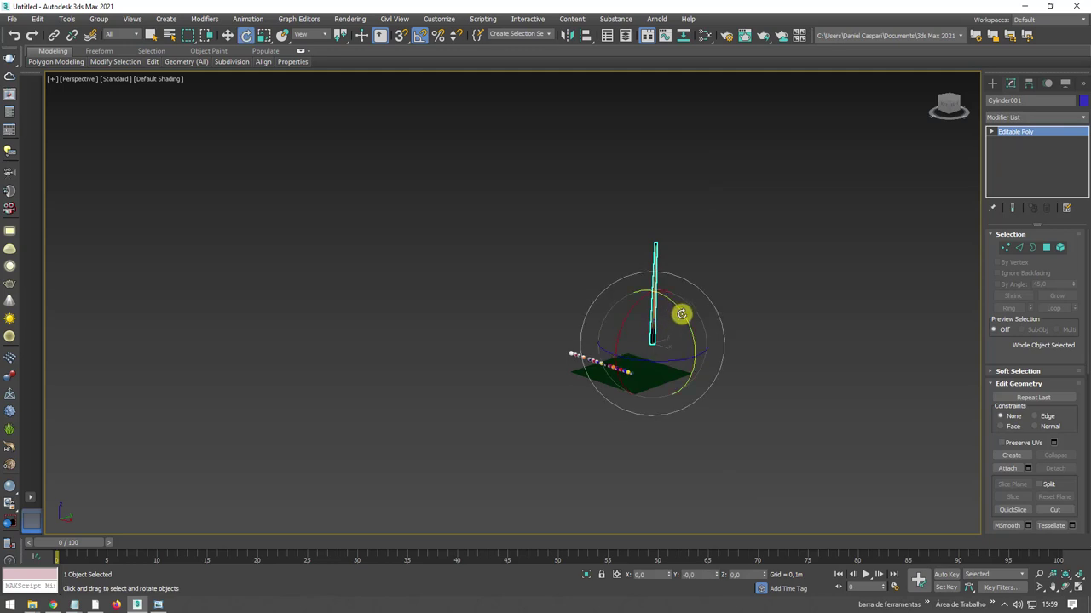
drag(682, 314, 709, 356)
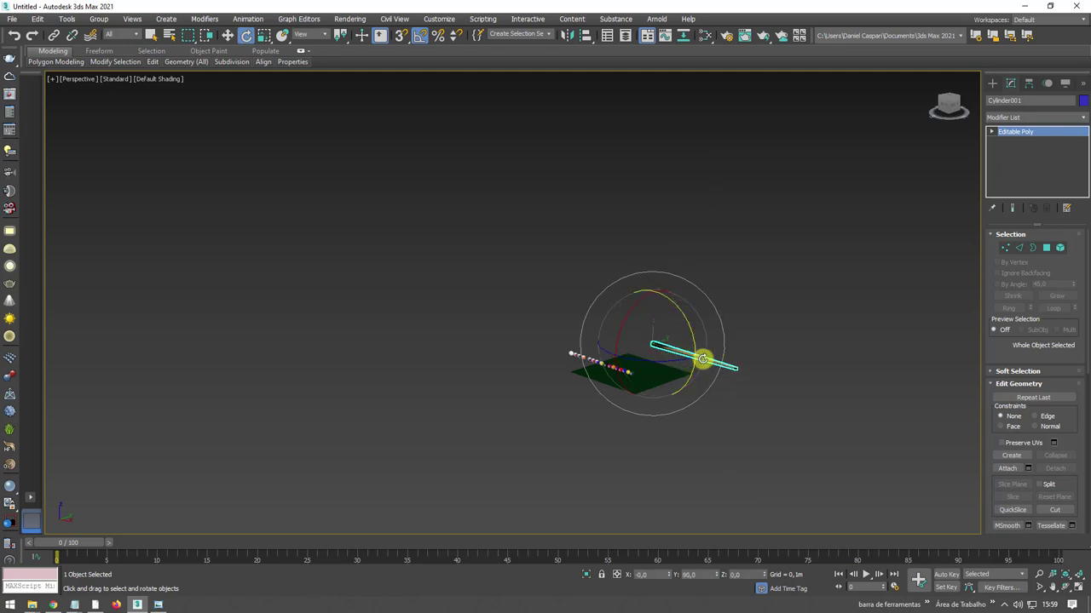
Check the horizontal cue beside the row of pool balls in a low view and the Front view.
scroll(621, 238, up, 5)
scroll(573, 269, down, 5)
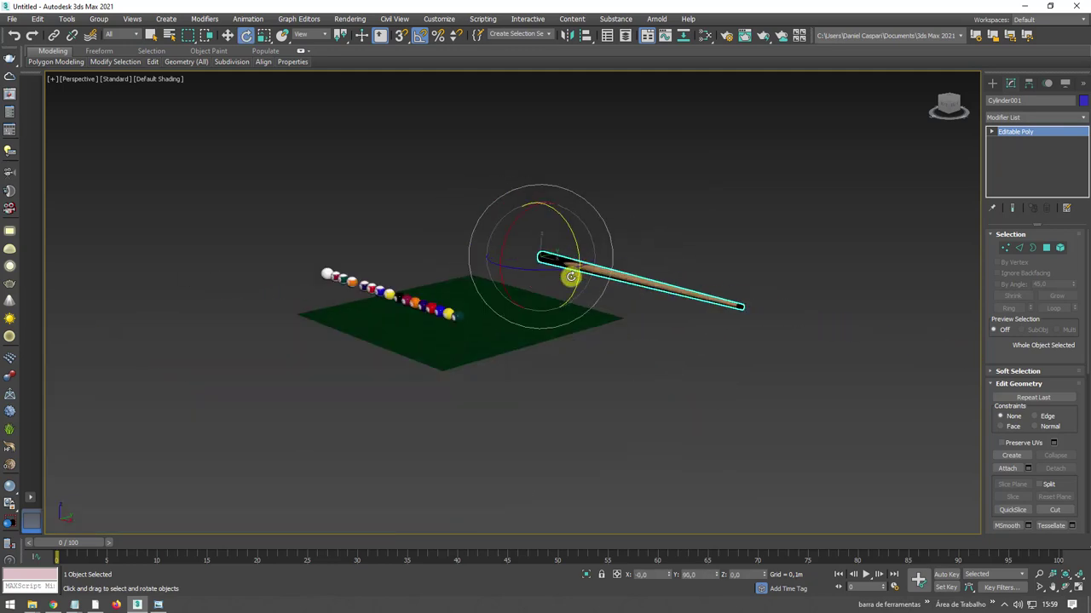
mouse_move(572, 275)
alt+middle_down()
mouse_move(599, 278)
mouse_move(576, 290)
alt+middle_up()
key(w)
key(f)
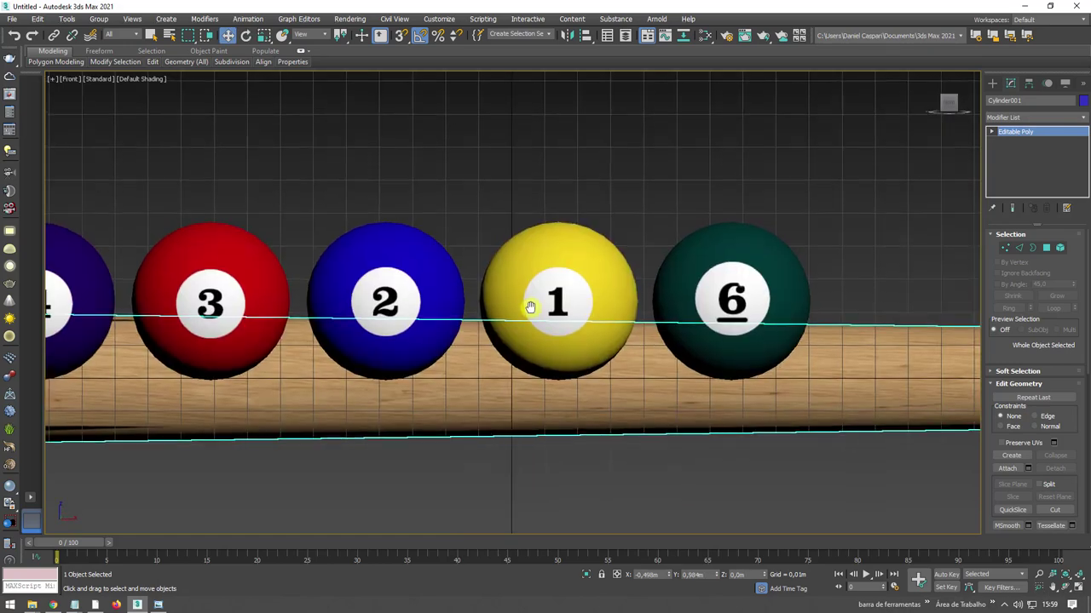
scroll(594, 307, down, 6)
scroll(551, 309, up, 3)
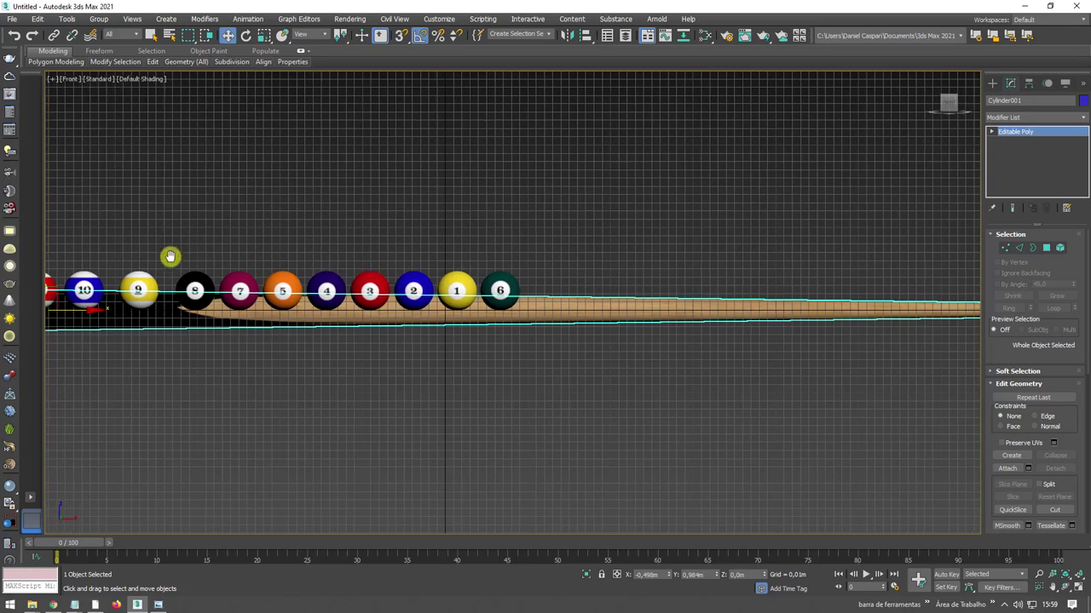
middle_drag(170, 256, 396, 260)
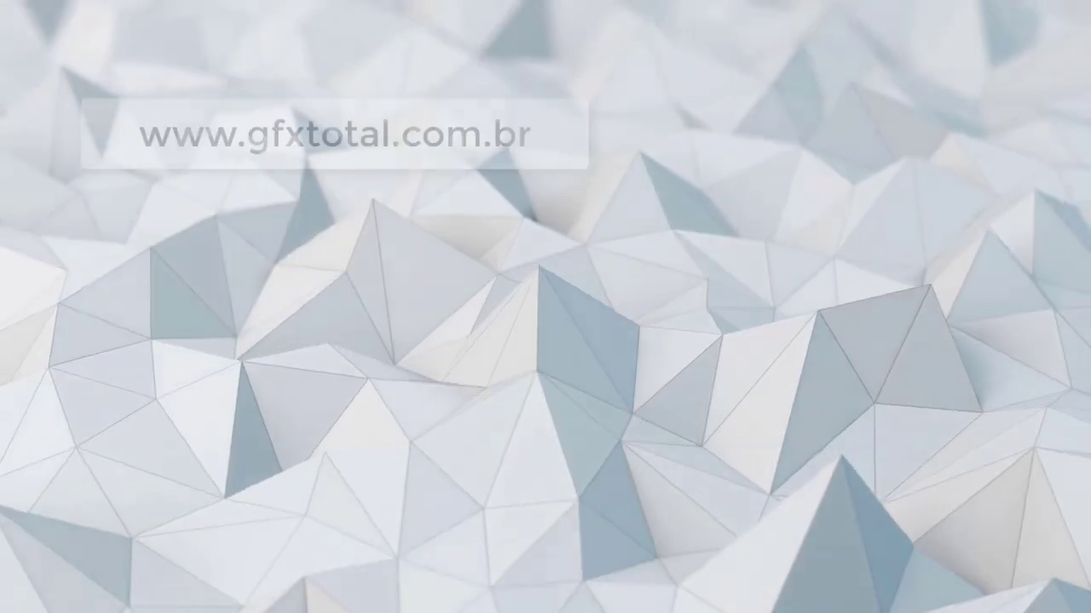